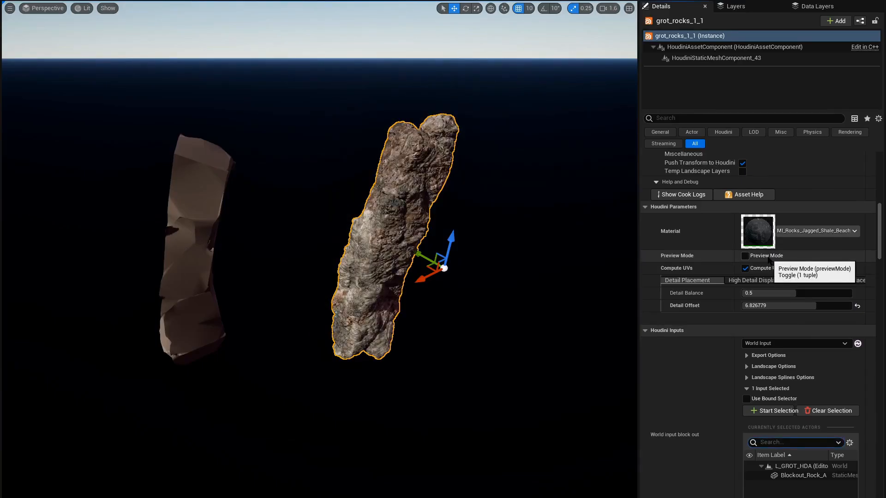
Set the rock asset's high detail displacement amount to 2.0 and its texture scale to 0.1.
click(762, 281)
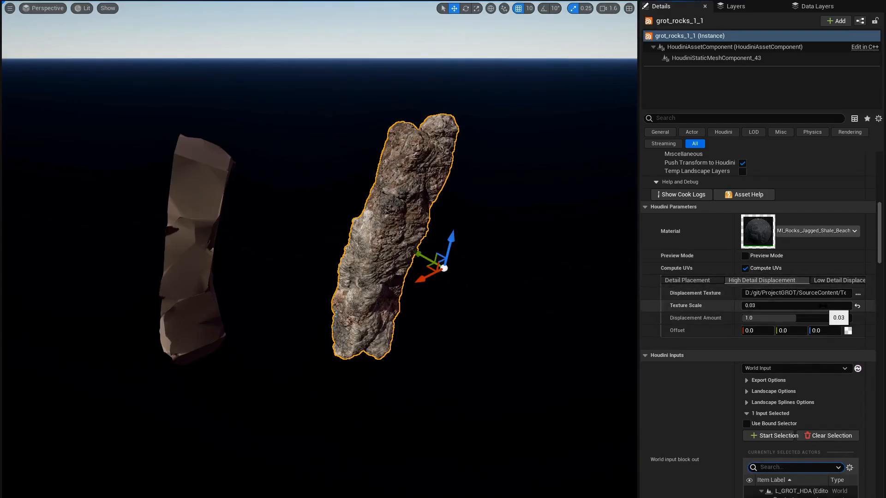
click(813, 318)
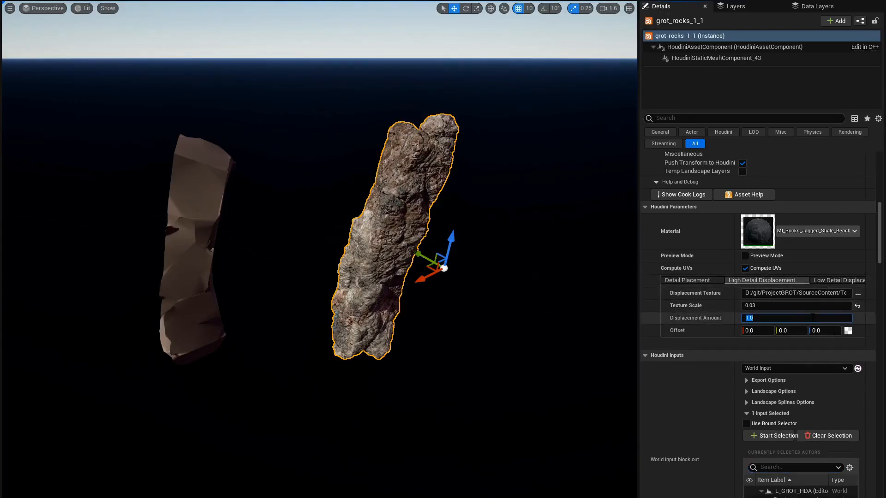
text(2)
key(Return)
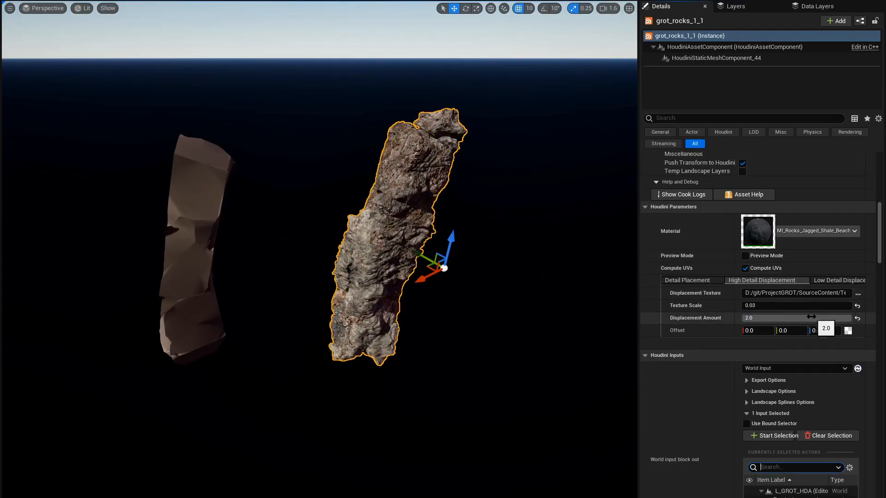
click(792, 305)
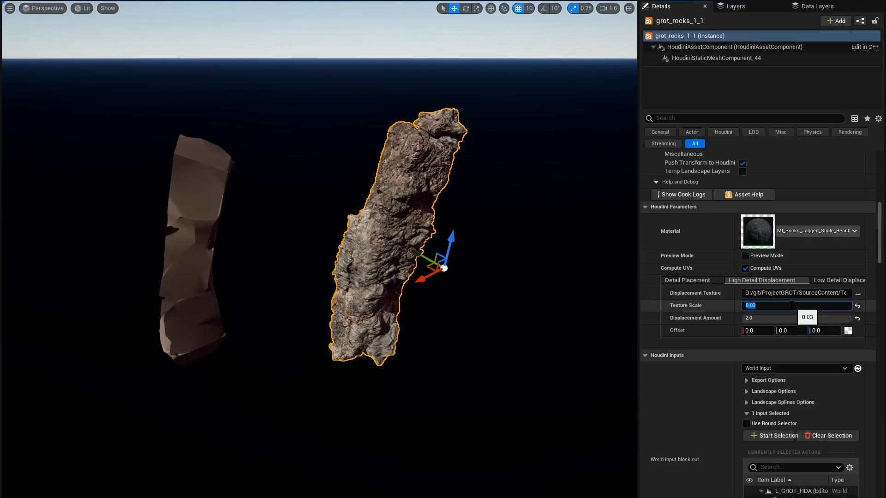
text(0.1)
key(Return)
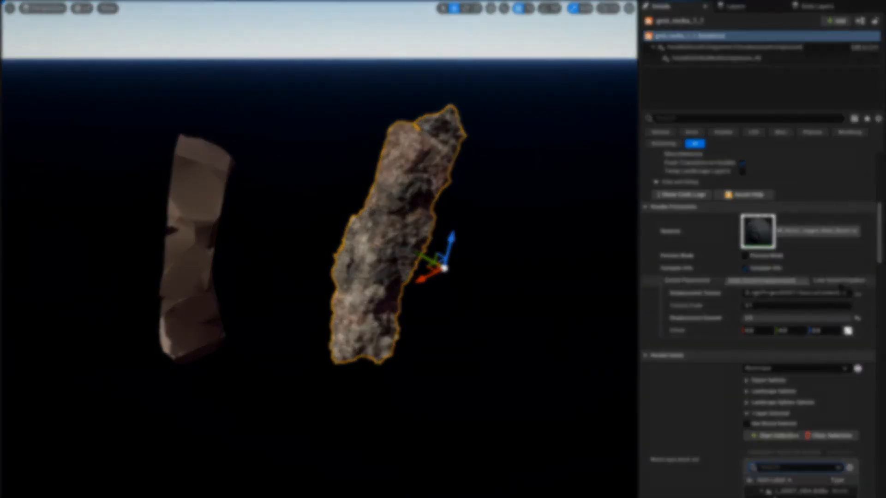
Set the rock asset's low detail displacement texture scale to 1 and its displacement amount to 5.
click(838, 281)
click(800, 305)
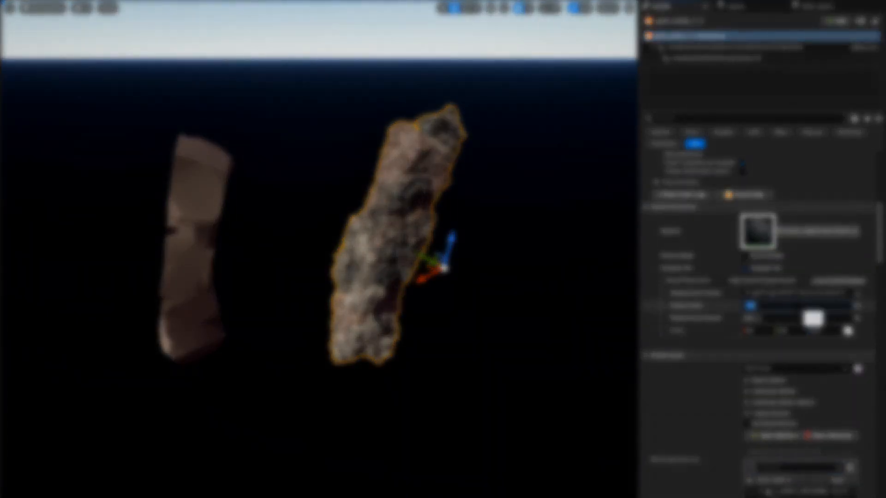
text(1)
key(Return)
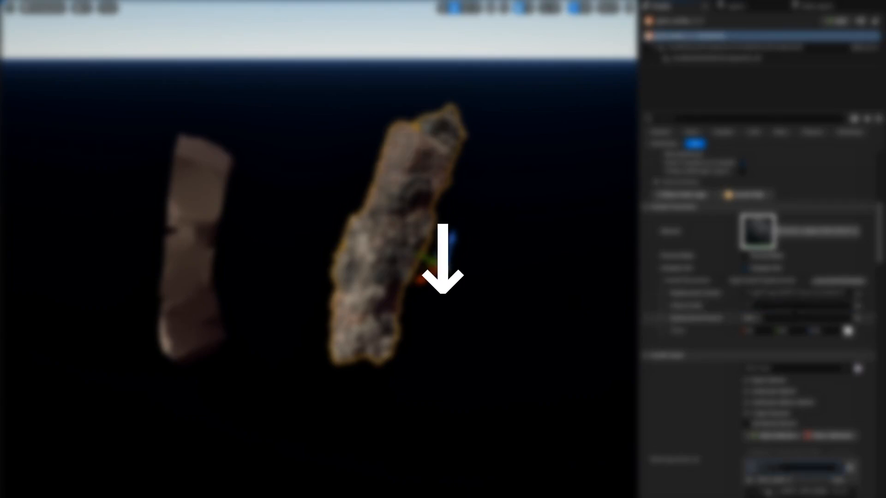
click(797, 318)
click(797, 318)
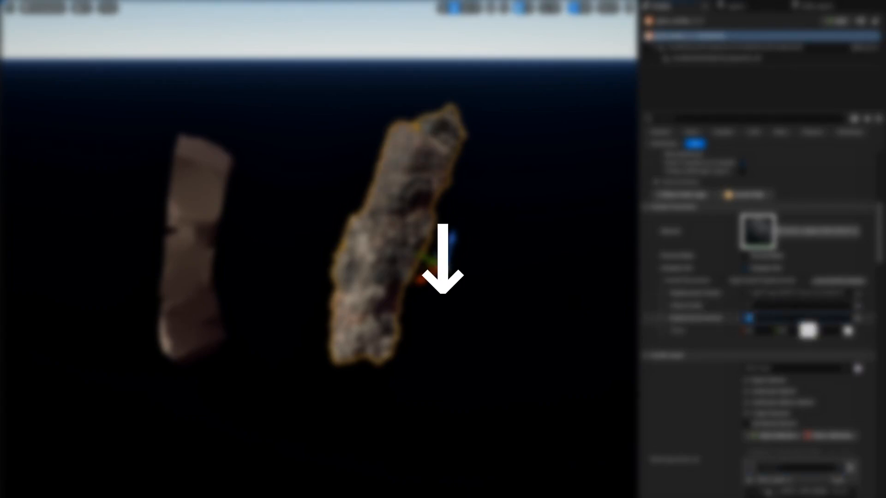
text(5)
key(Return)
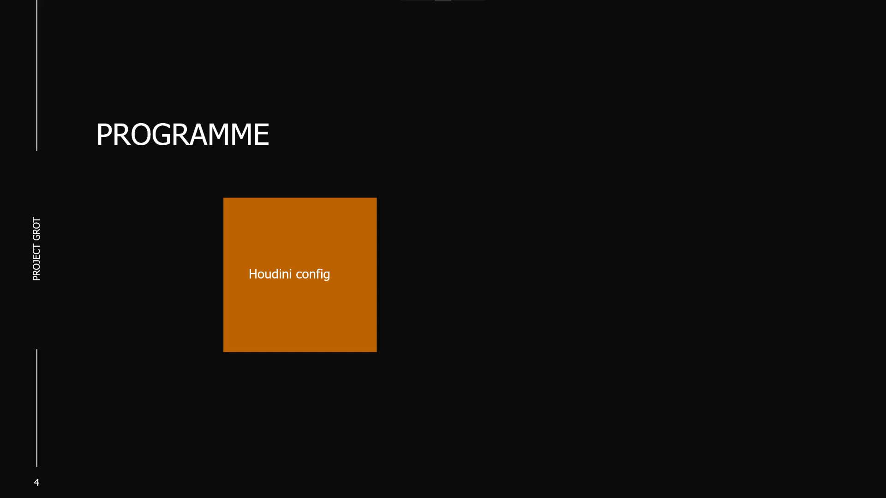
key(Right)
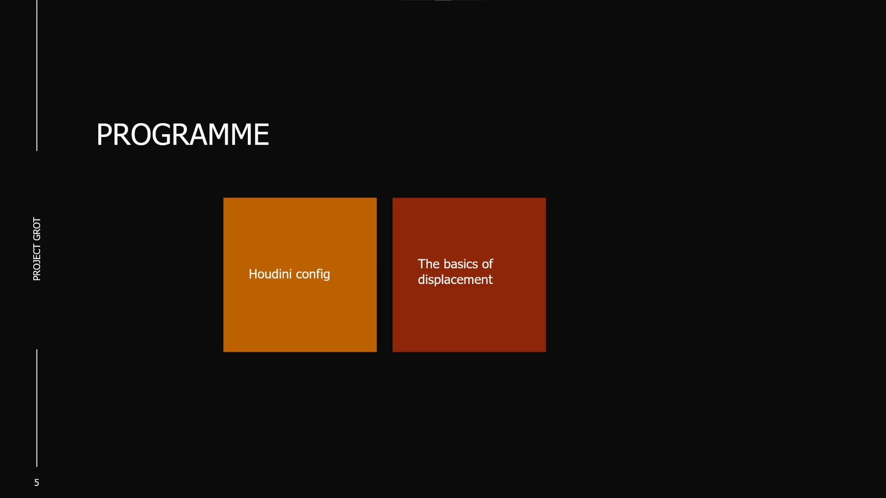
key(Right)
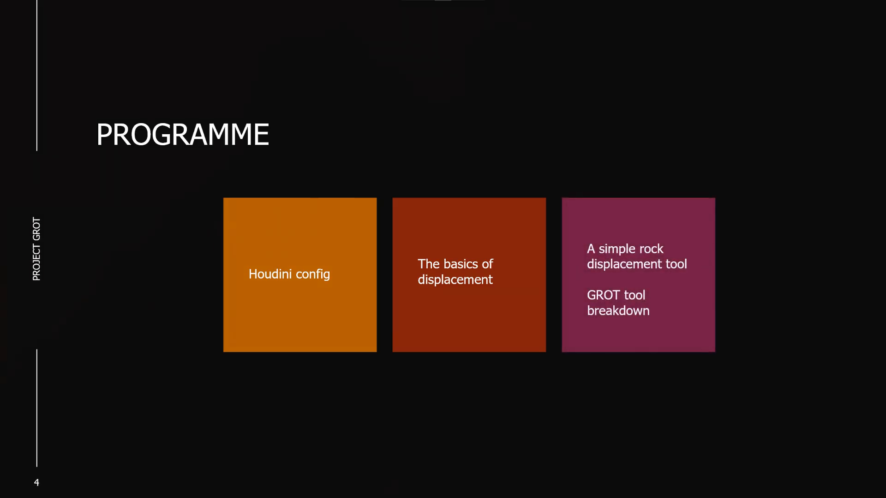
key(Right)
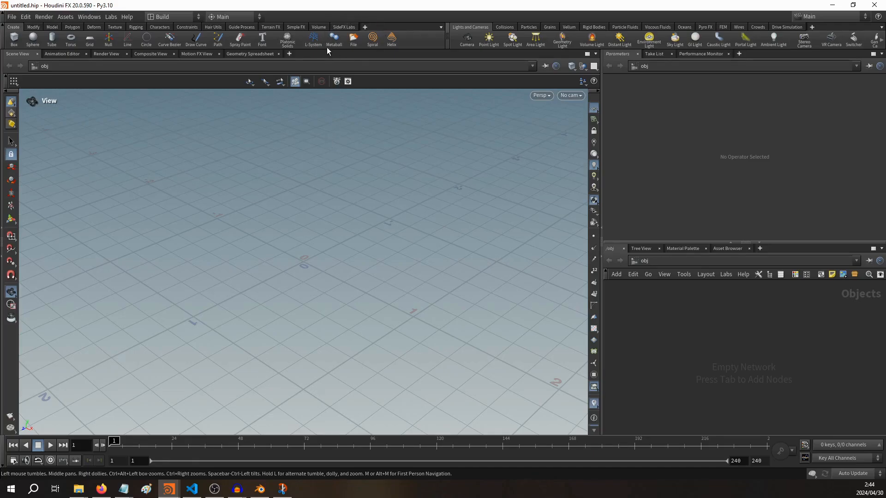
Switch to Houdini, show the SideFX Labs shelf tools and check the SideFX Labs entry among the available shelves.
click(342, 26)
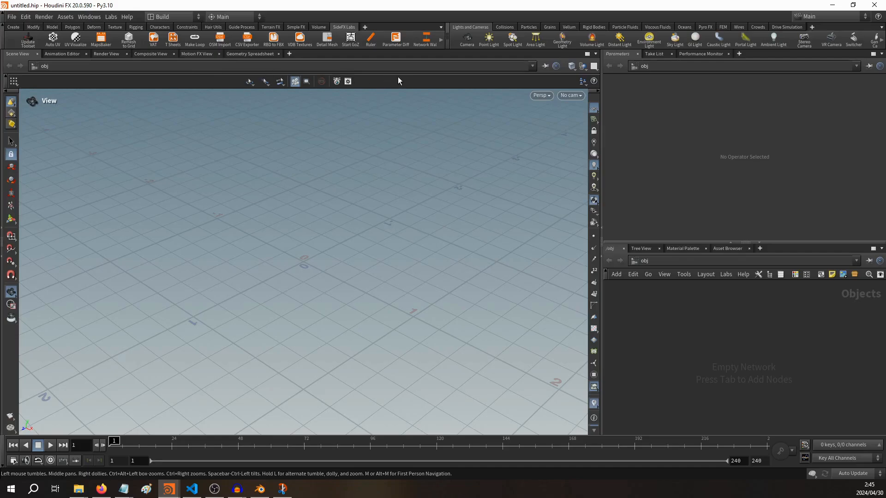
click(365, 28)
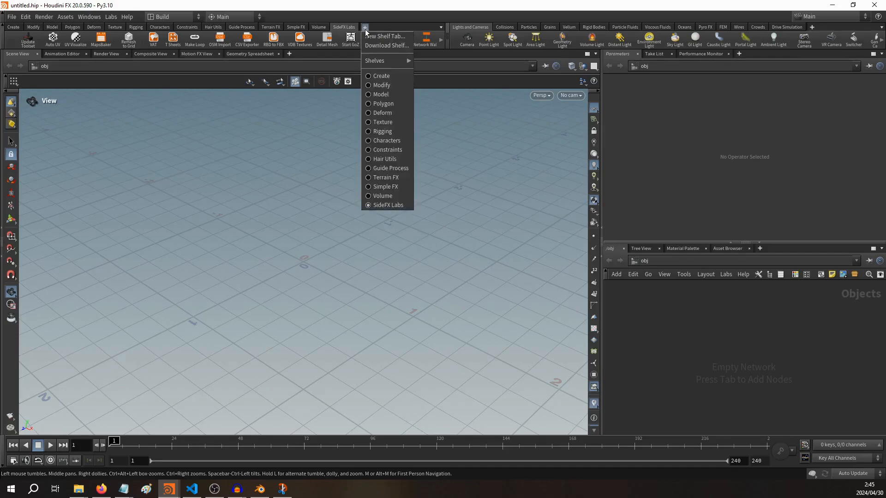
mouse_move(400, 62)
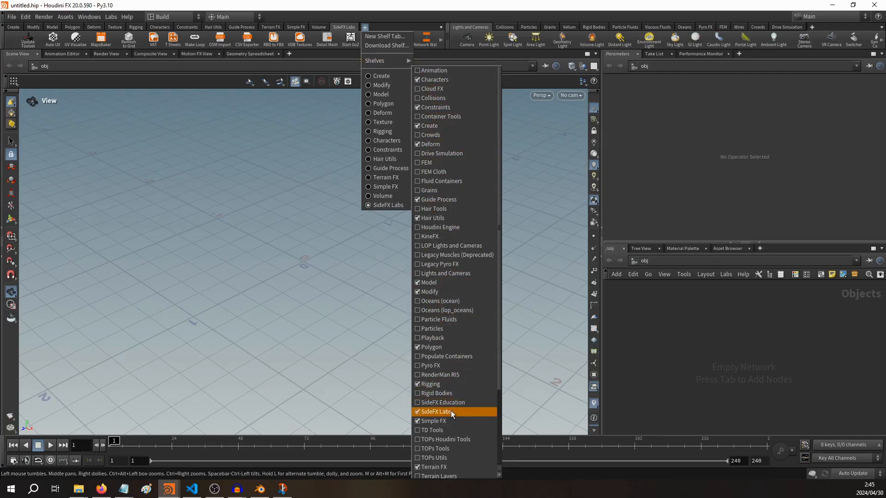
click(123, 187)
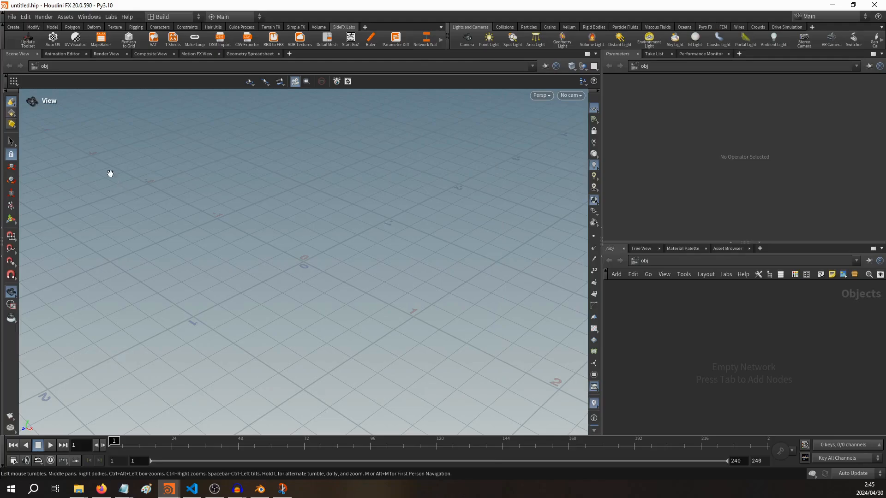
View the installed SideFX Labs release information and close its window.
click(29, 41)
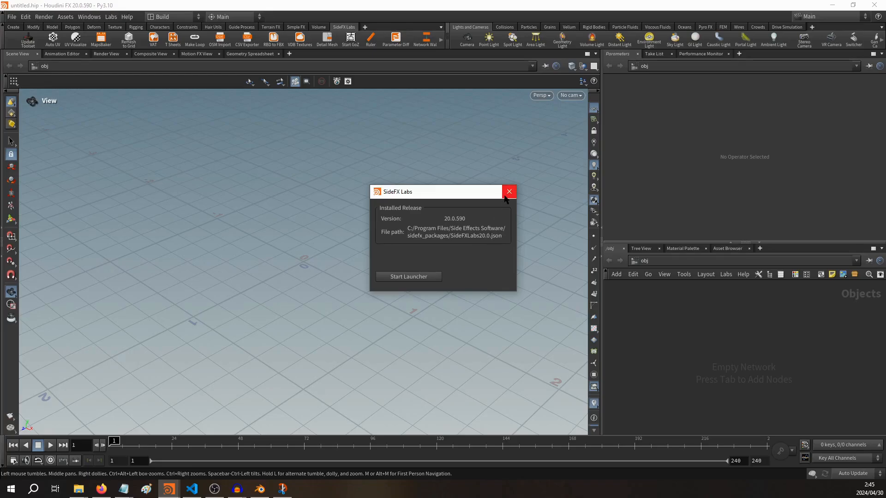
click(505, 194)
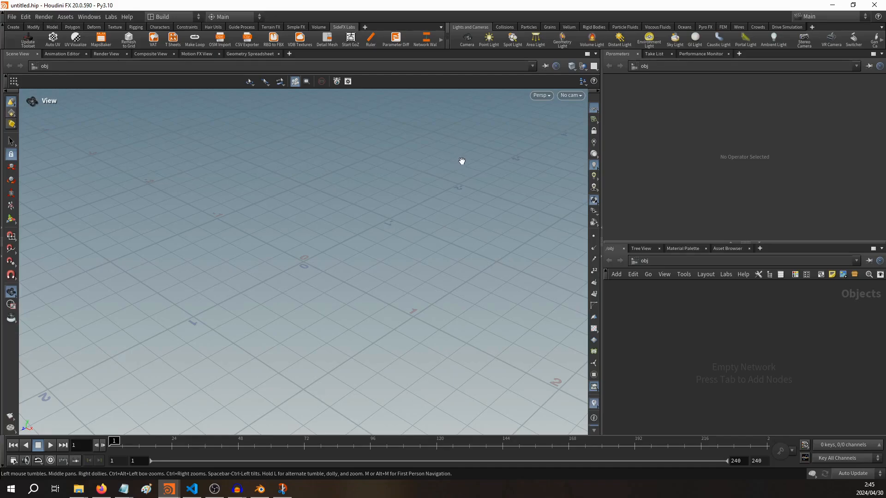
Close the Parameters, Take List and Performance Monitor panes so the network editor fills the full height.
click(637, 55)
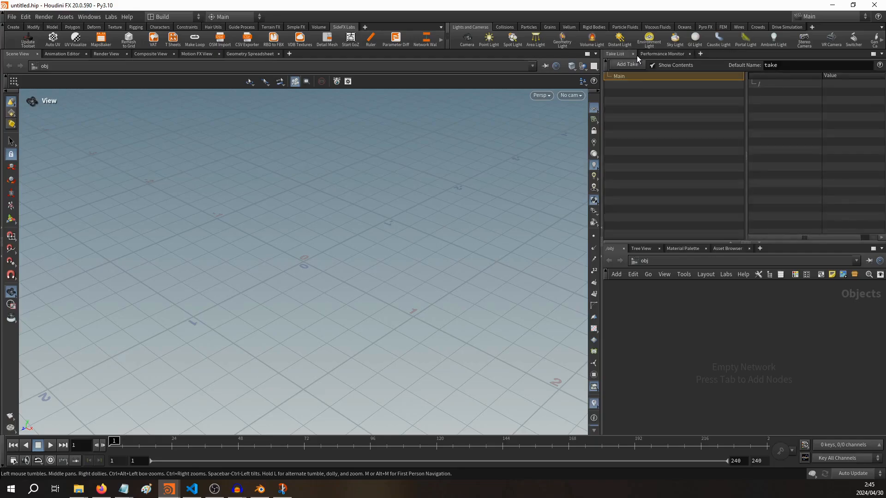
click(635, 55)
click(655, 54)
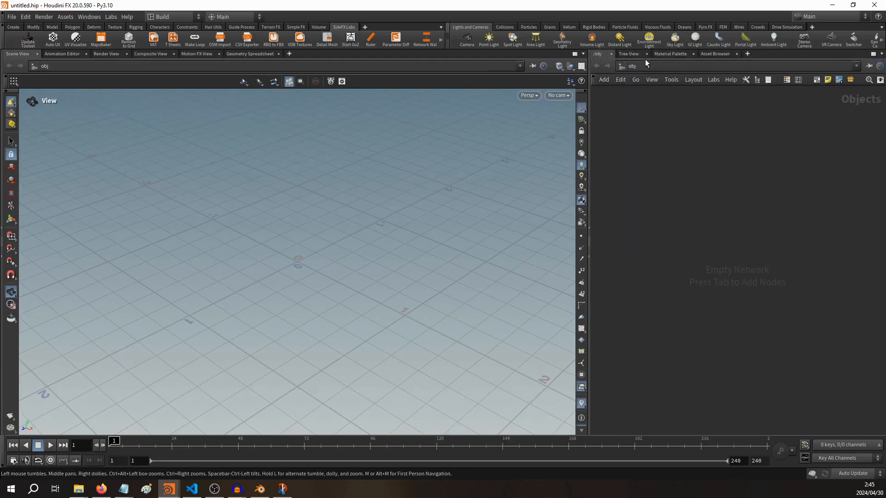
Split the scene view pane top/bottom and replace the lower scene view with a Geometry Spreadsheet.
click(584, 54)
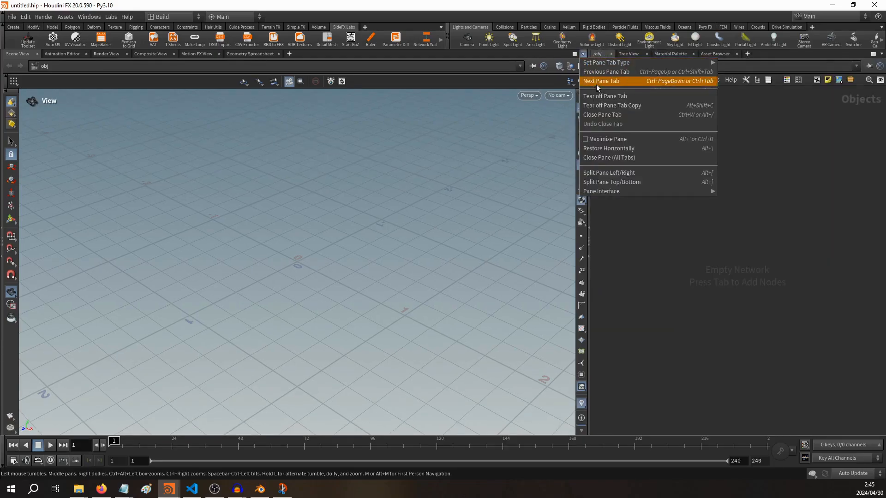
click(635, 182)
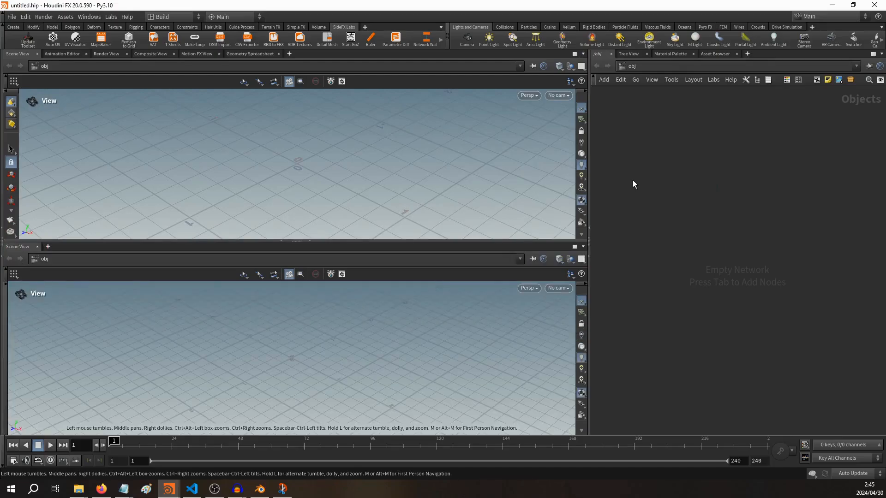
click(49, 246)
mouse_move(70, 264)
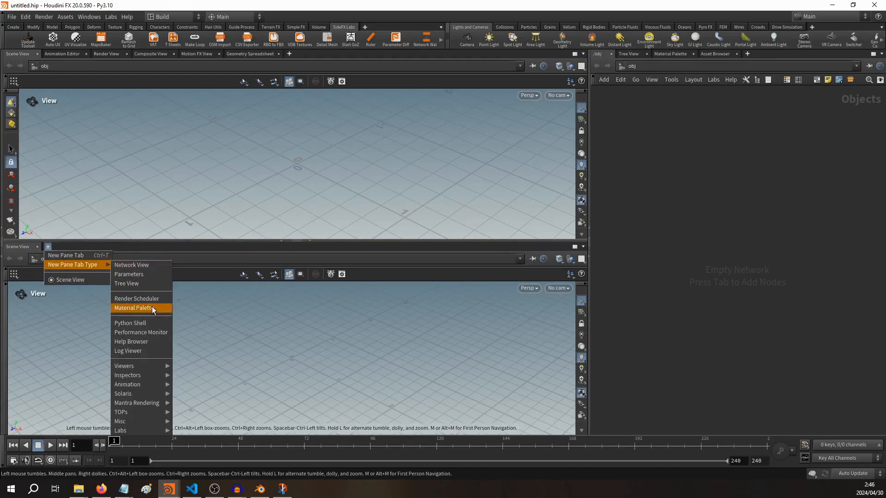
mouse_move(143, 372)
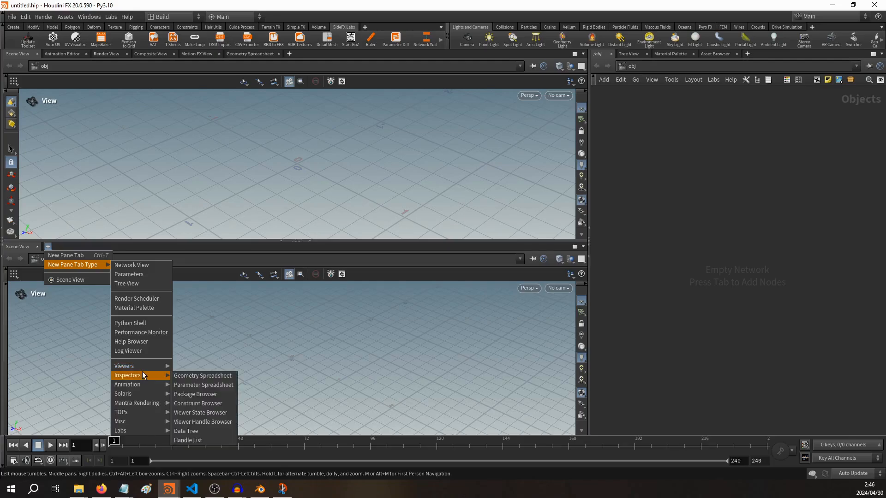
click(177, 375)
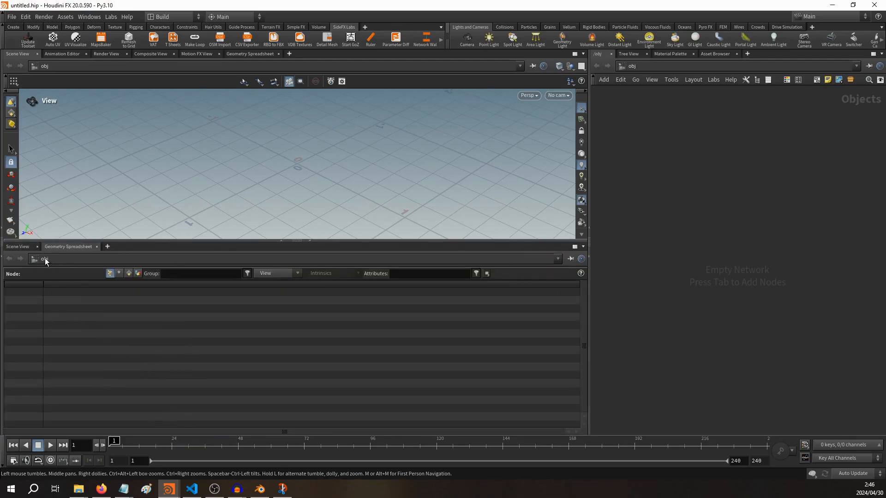
click(37, 246)
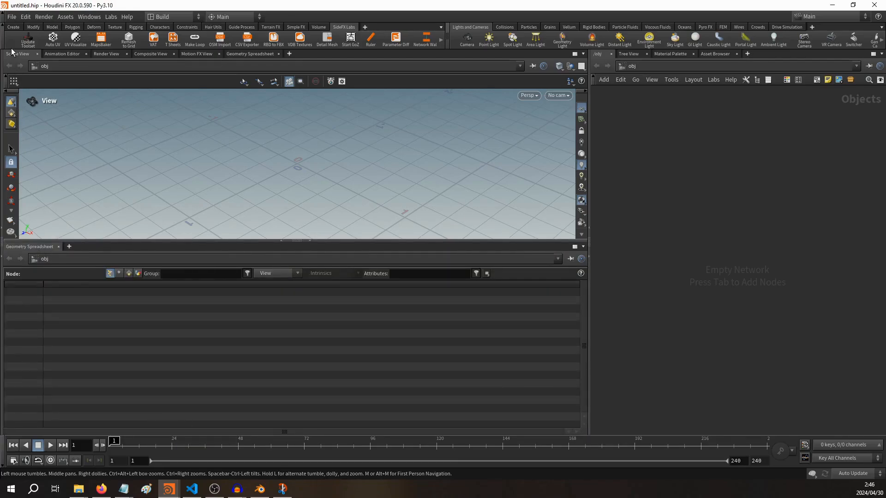
Collapse the tool shelf and widen the network editor to about half of the window.
click(3, 38)
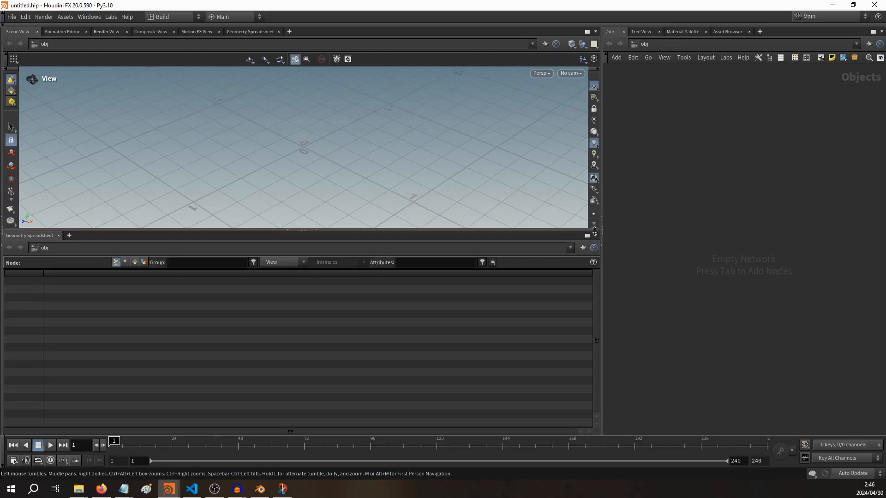
drag(603, 233, 430, 234)
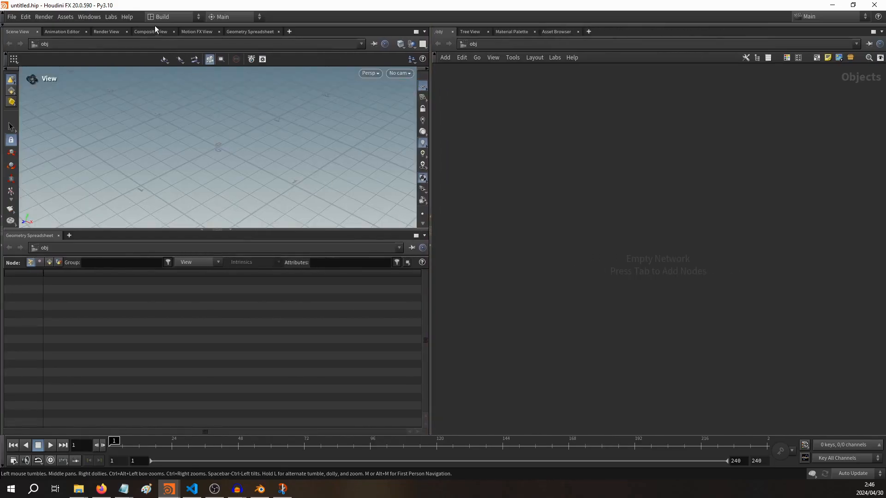
click(158, 17)
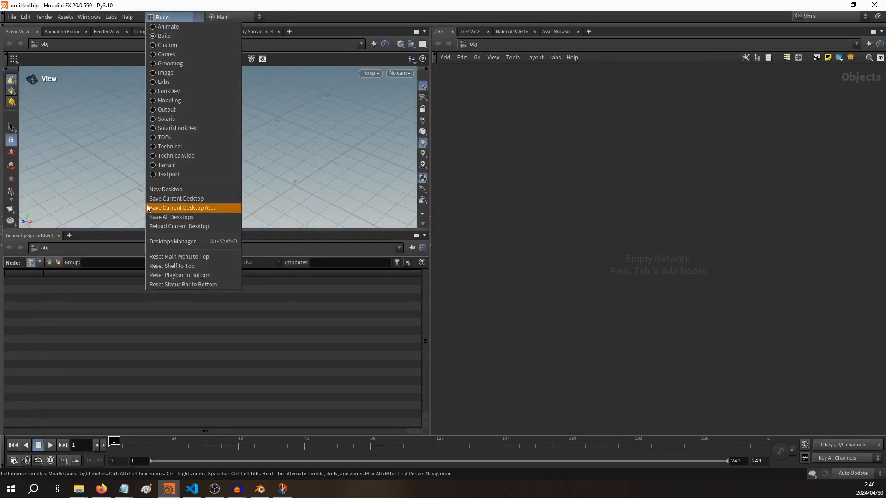
click(210, 210)
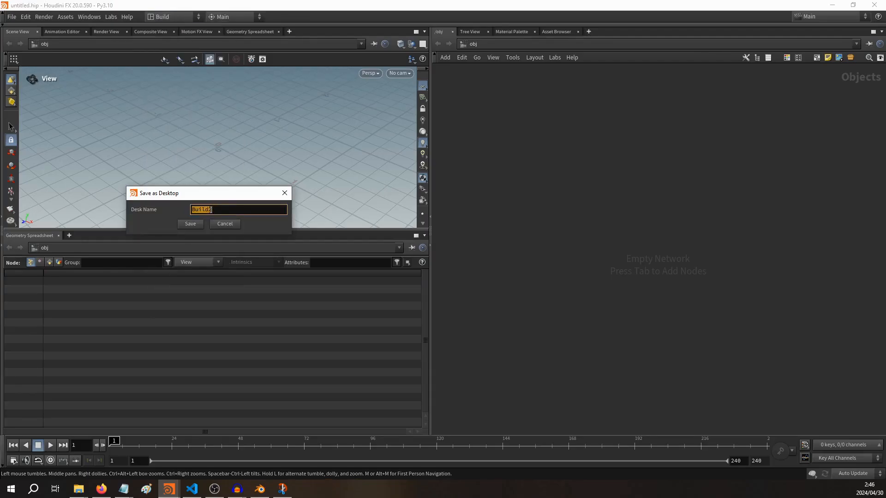
click(226, 224)
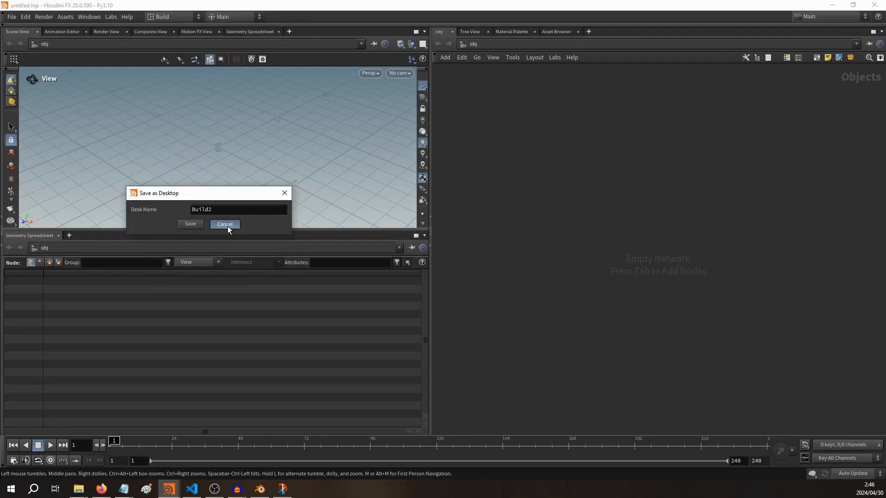
Look up the Startup in Desktop options in the General User Interface preferences and close the preferences without changes.
click(25, 18)
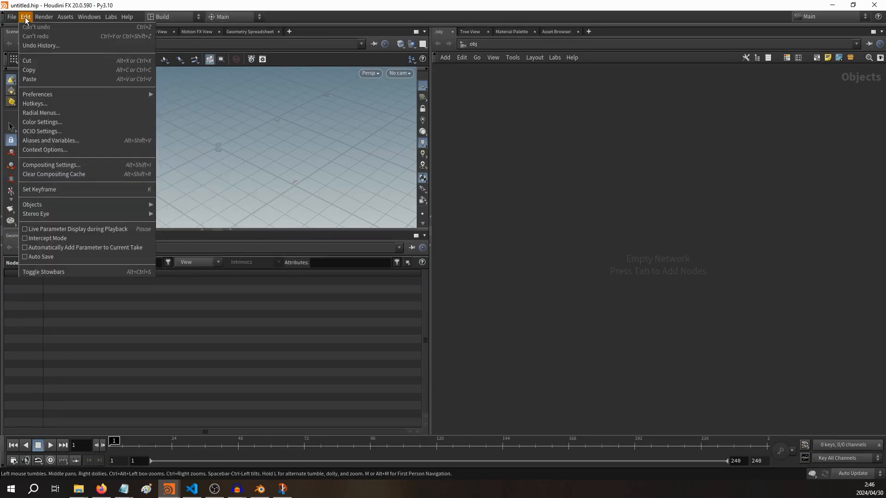
mouse_move(56, 94)
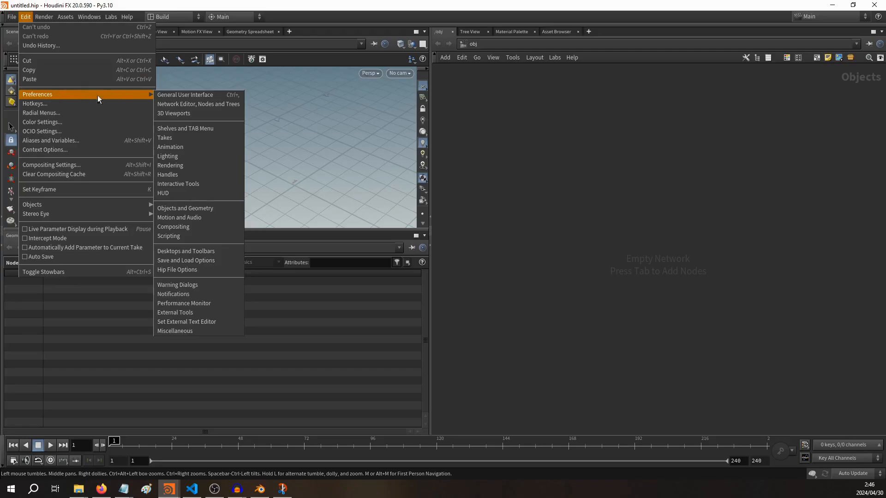
click(192, 96)
drag(183, 10, 274, 40)
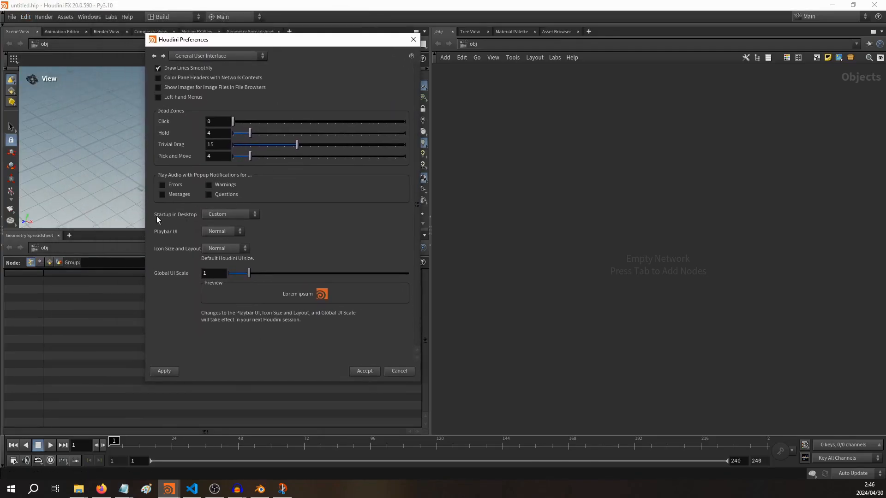
click(220, 215)
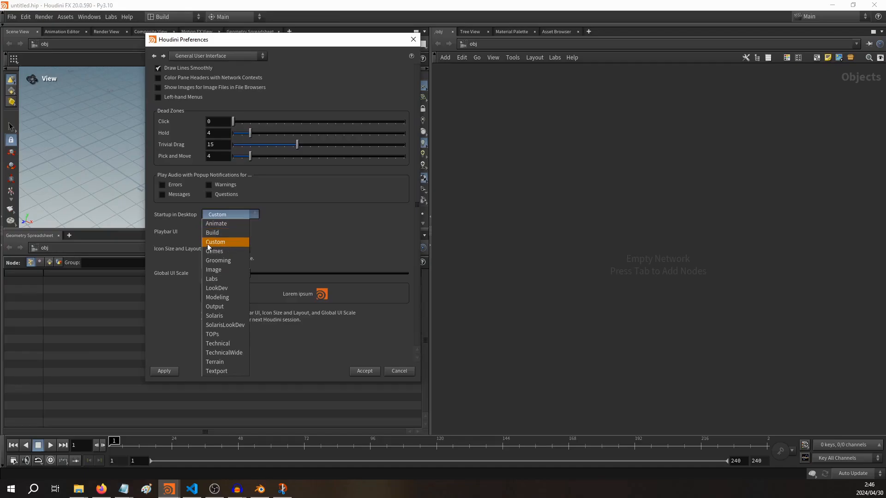
click(408, 371)
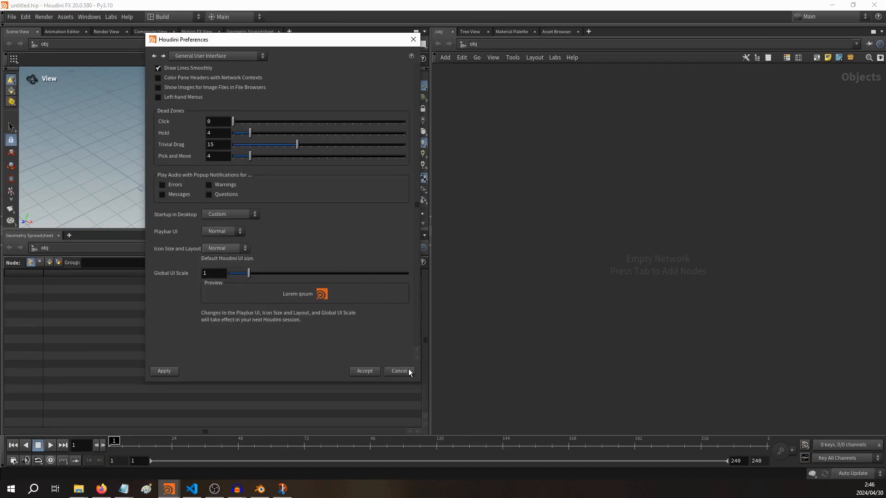
click(409, 371)
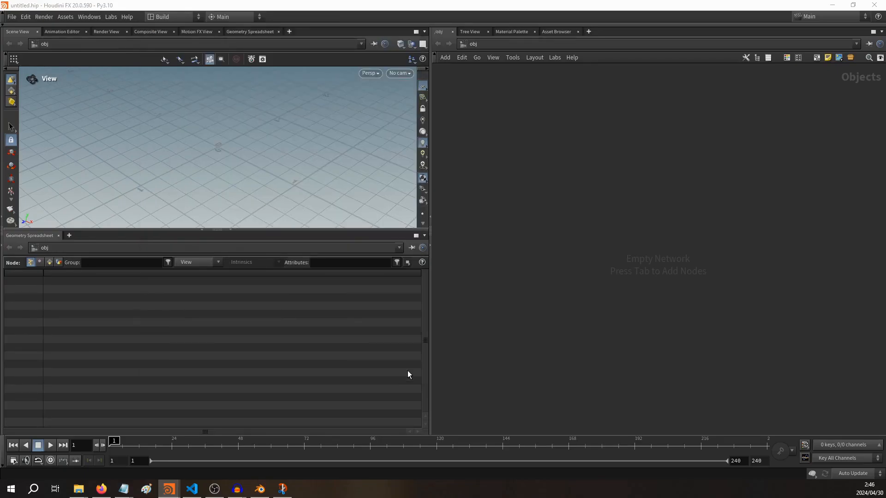
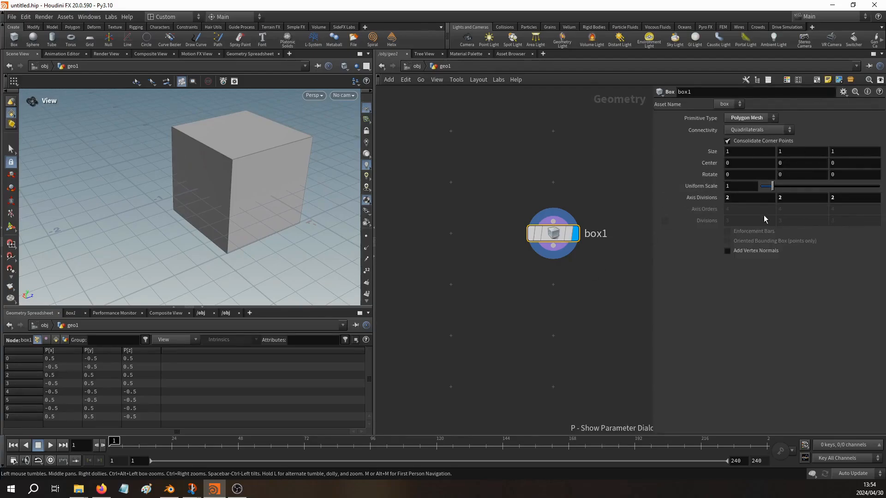
Set the axis divisions of box1 to 40 on all three axes and hide its parameters.
middle_drag(702, 194, 856, 192)
key(p)
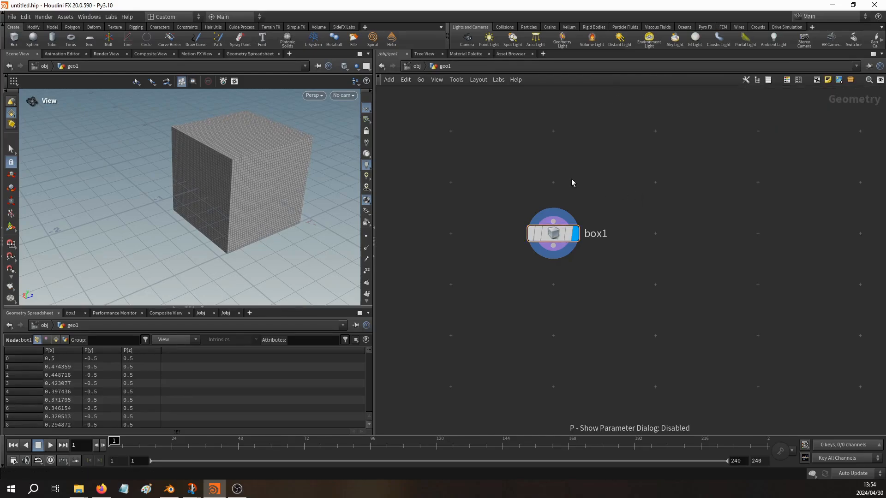
key(p)
middle_drag(571, 179, 498, 156)
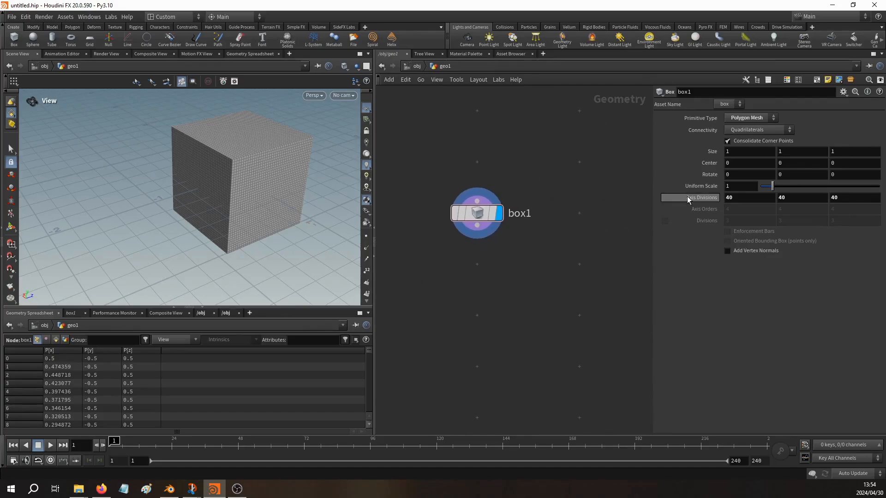
mouse_move(688, 196)
middle_down()
mouse_move(662, 196)
mouse_move(805, 199)
mouse_move(692, 211)
middle_up()
middle_drag(510, 315, 521, 289)
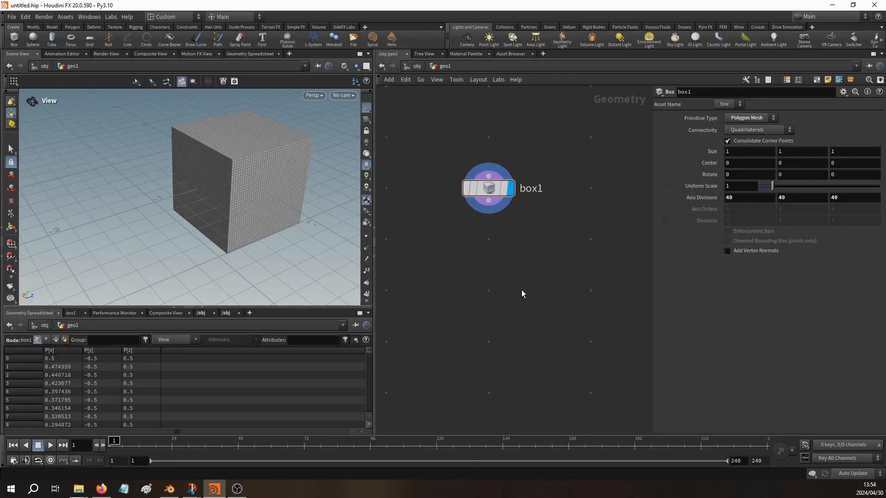
key(p)
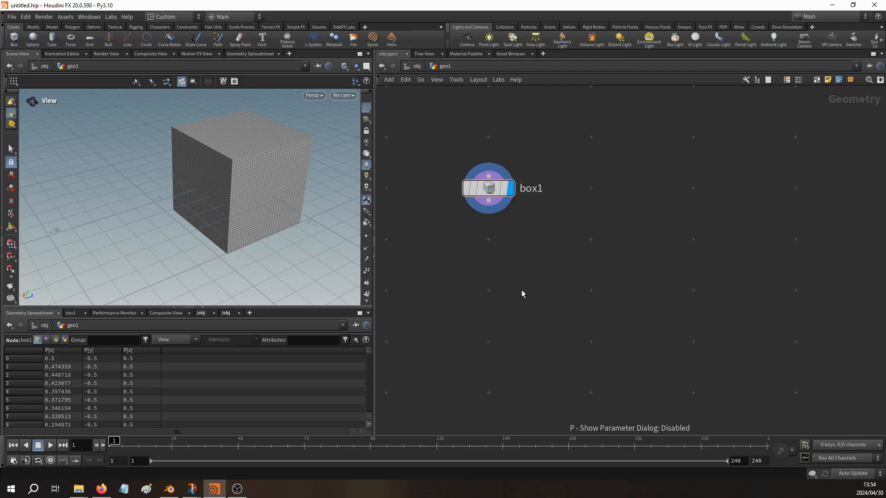
key(Tab)
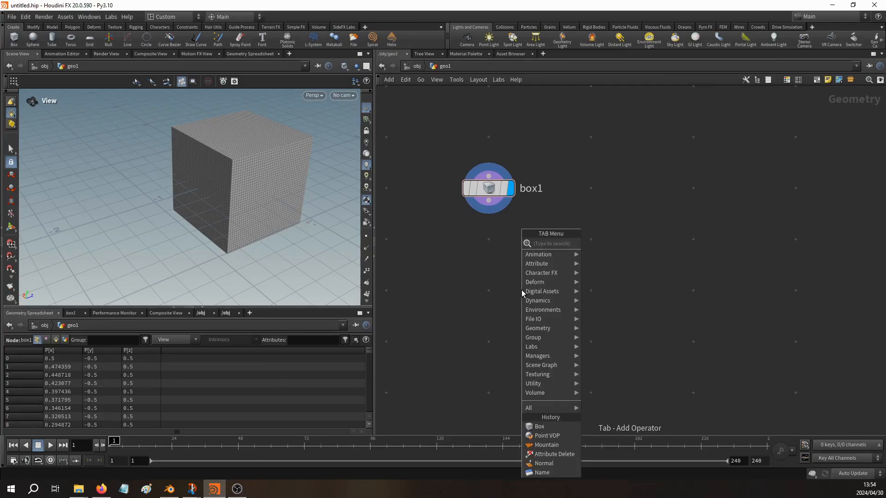
text(anois)
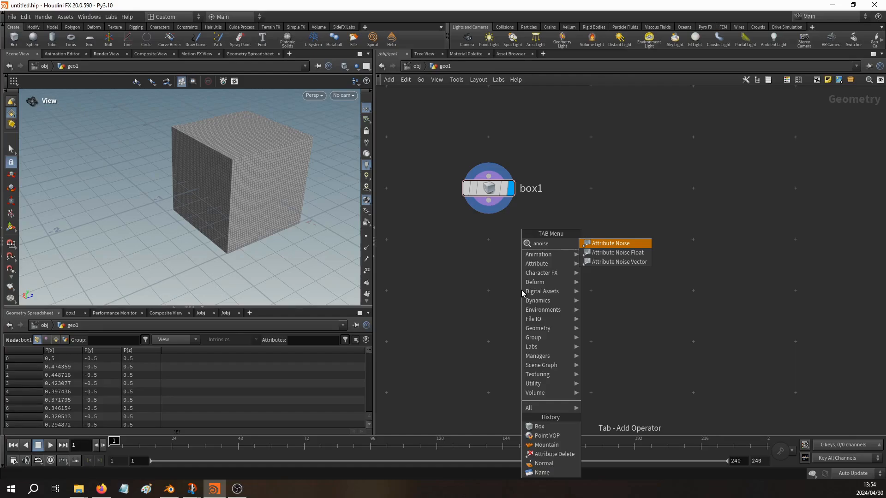
text(e)
key(BackSpace)
key(BackSpace)
key(BackSpace)
key(BackSpace)
key(BackSpace)
key(BackSpace)
Add a Mountain node below box1, wire box1 into it and make it the displayed node.
text(m)
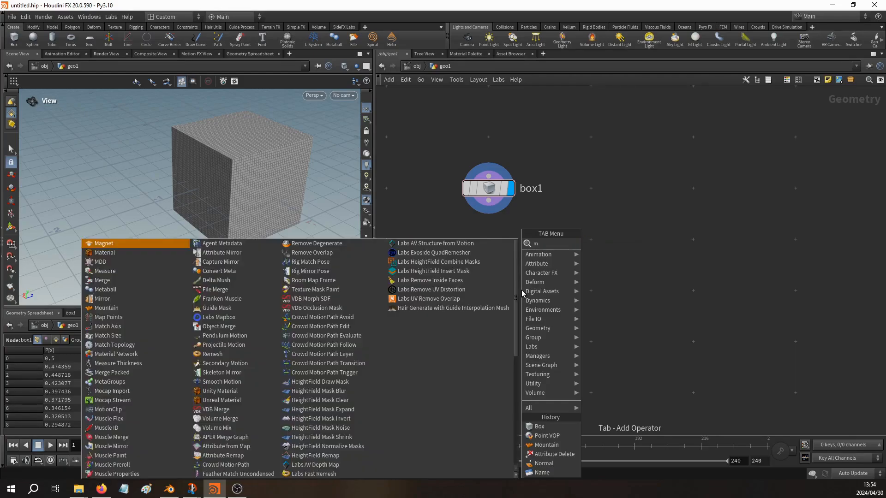
text(outain)
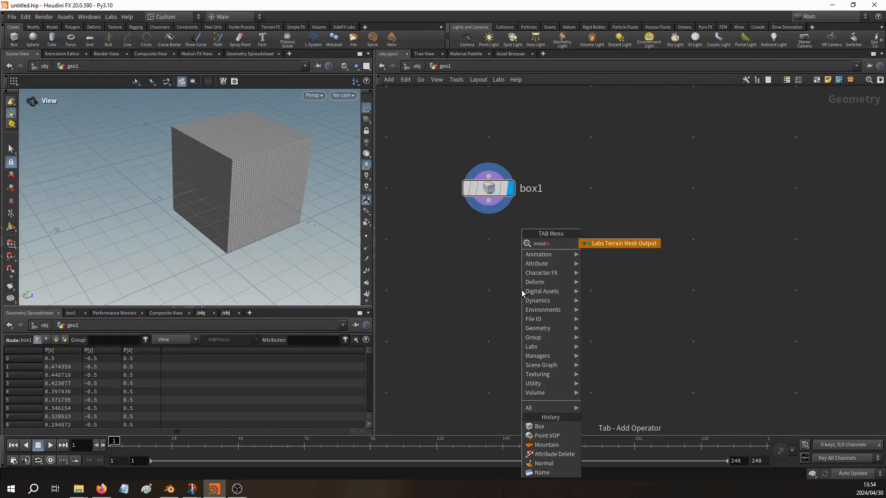
key(BackSpace)
text(ntain)
key(Return)
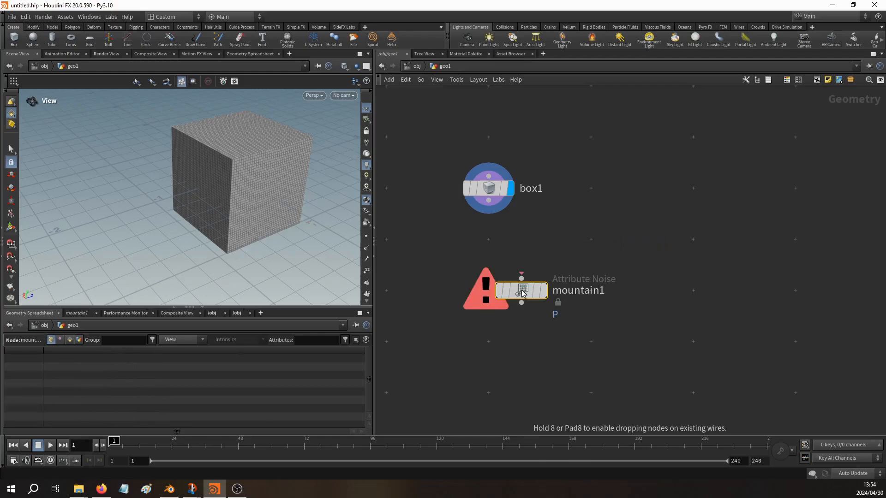
drag(521, 290, 506, 195)
click(511, 290)
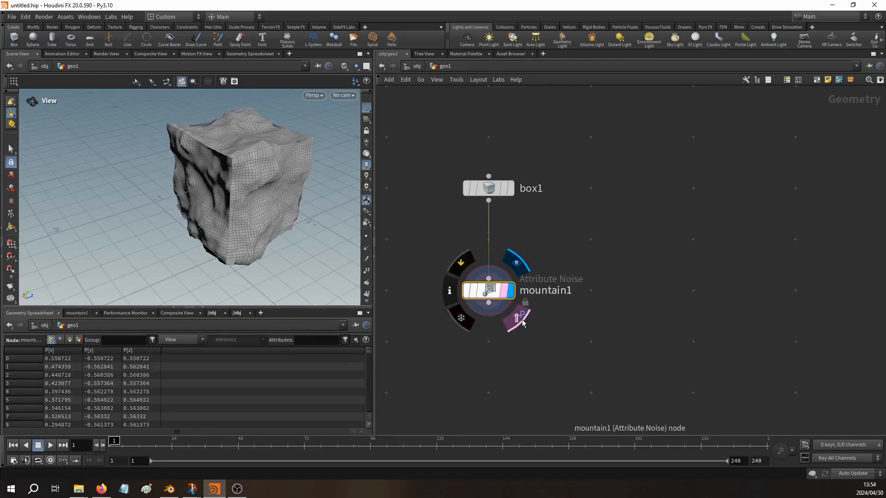
Turn off Noise Along Vector on mountain1, set its amplitude to 0.13 and element size to 0.7, and hide its parameters.
key(p)
click(743, 180)
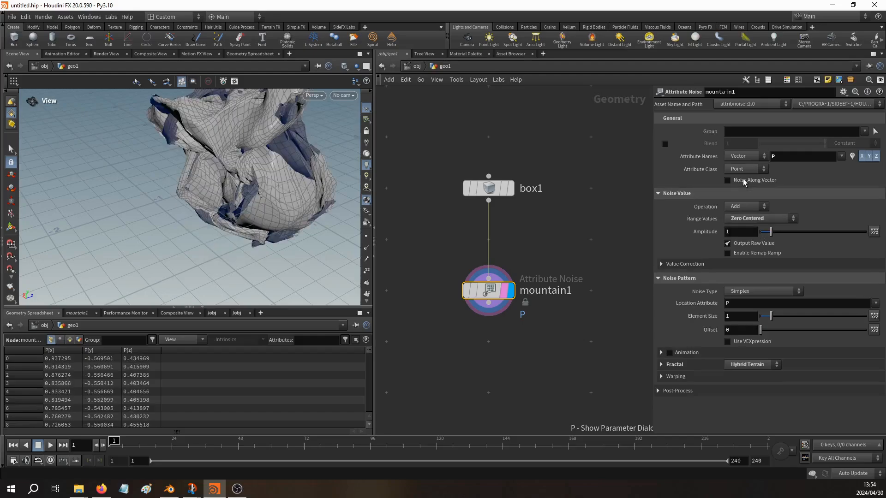
drag(770, 232, 762, 232)
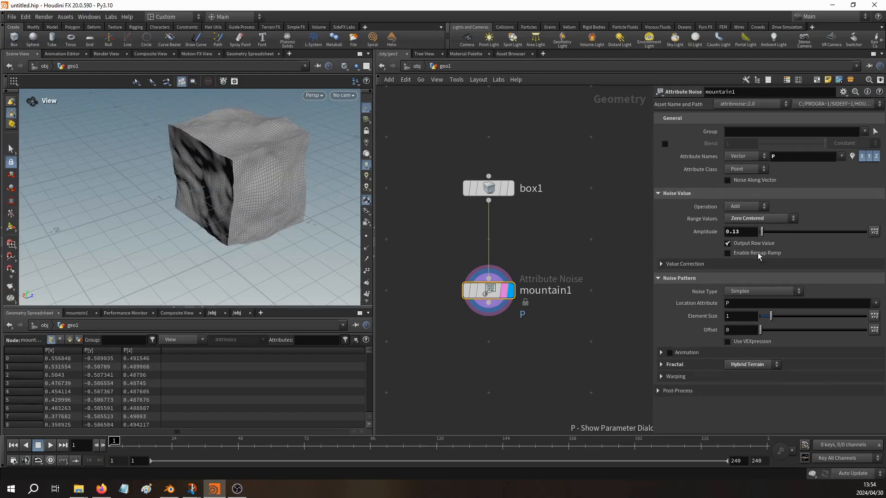
mouse_move(773, 322)
mouse_down()
mouse_move(781, 318)
mouse_move(767, 319)
mouse_up()
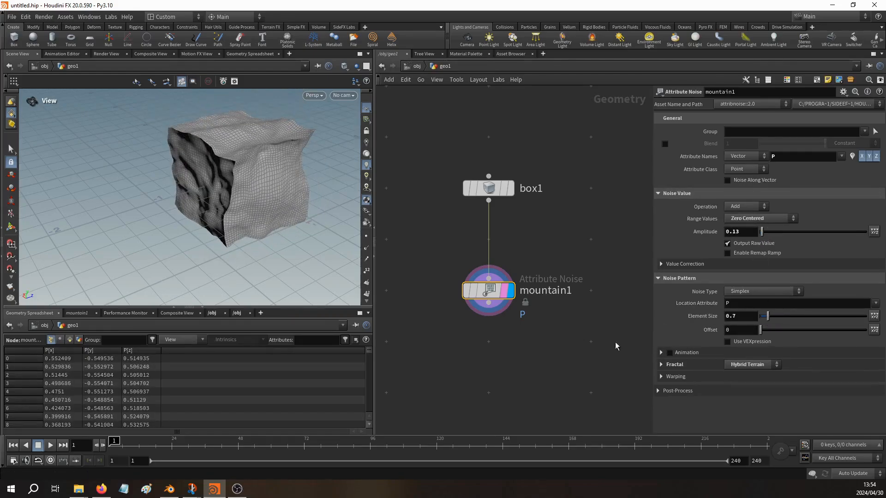
key(p)
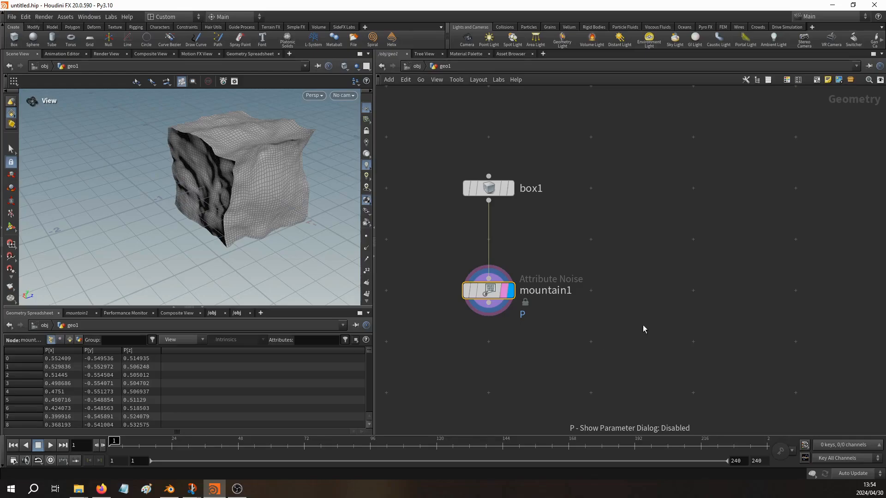
middle_drag(644, 324, 608, 325)
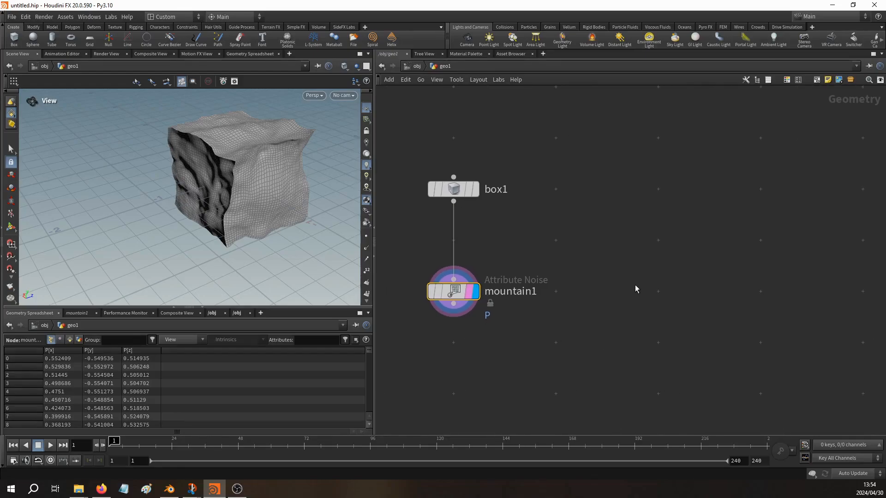
Add a Point VOP node beside mountain1 and connect the output of box1 to its first input.
key(Tab)
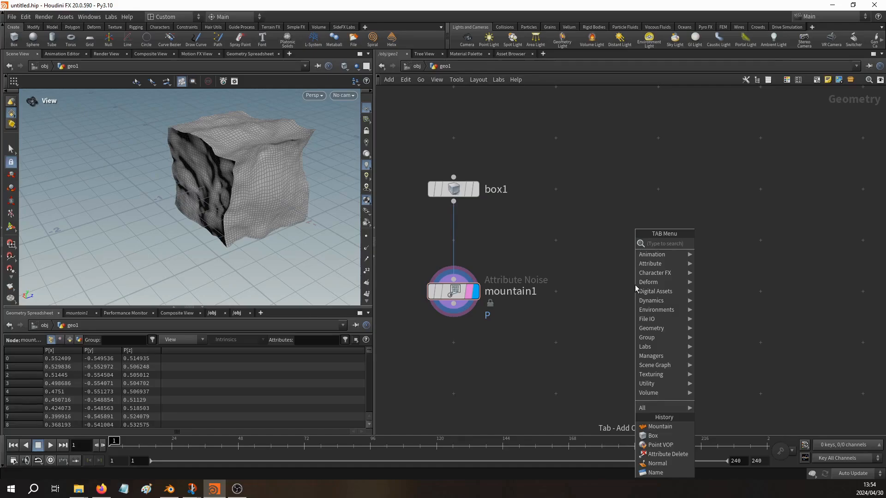
text(point)
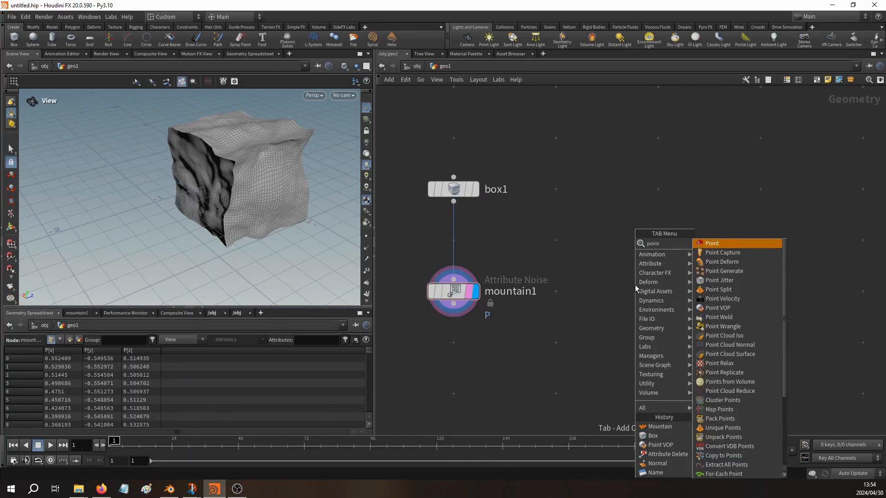
text( vop)
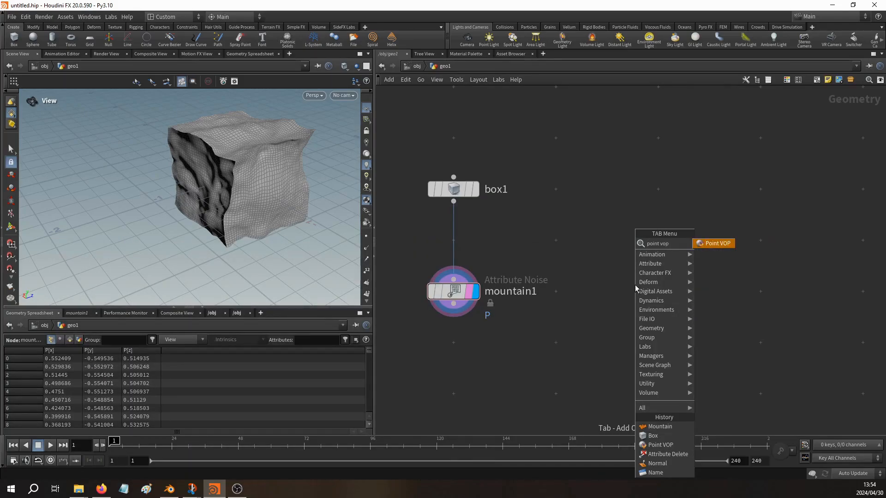
key(Return)
click(635, 289)
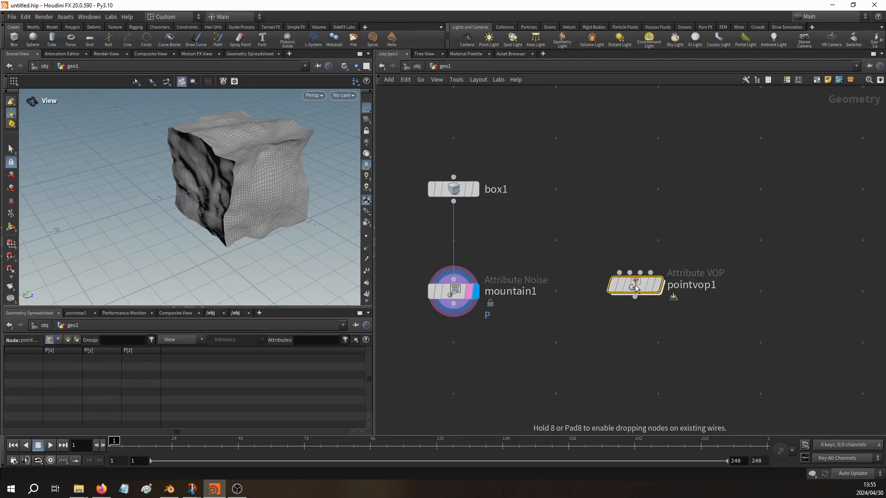
drag(635, 289, 656, 293)
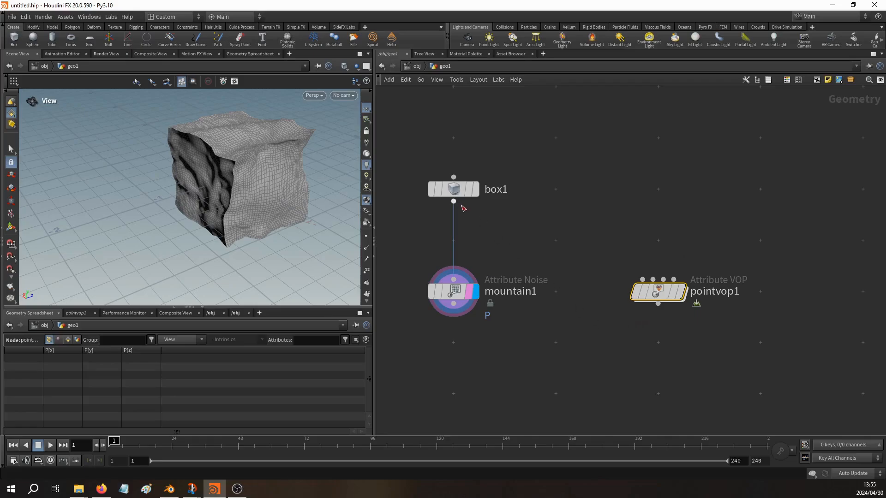
drag(454, 202, 643, 279)
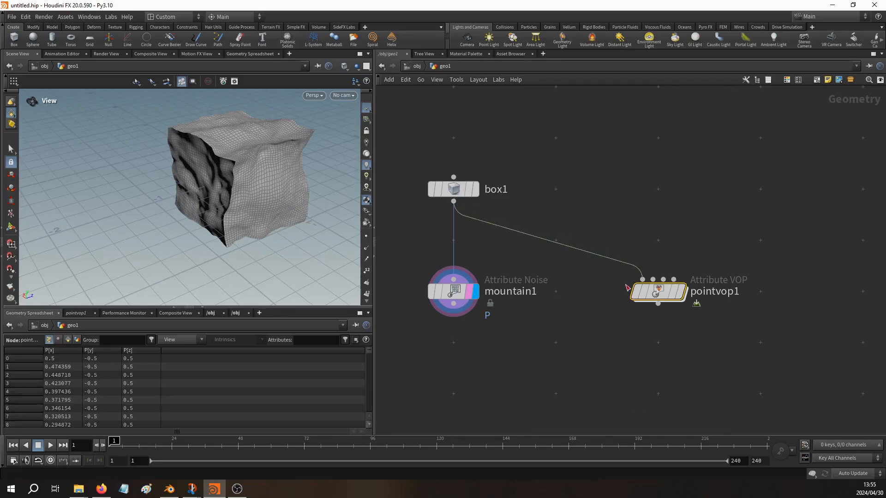
Enter the pointvop1 network and move its geometry output node farther away from the global inputs node.
double_click(663, 295)
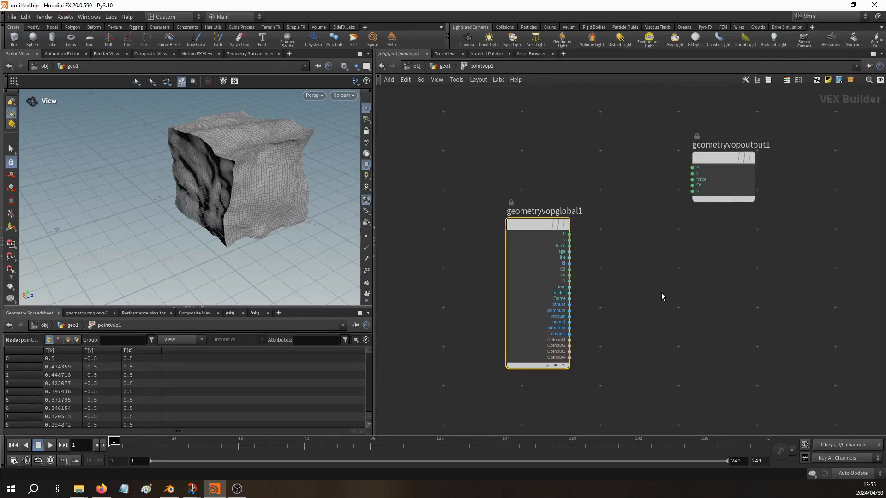
drag(723, 167, 836, 219)
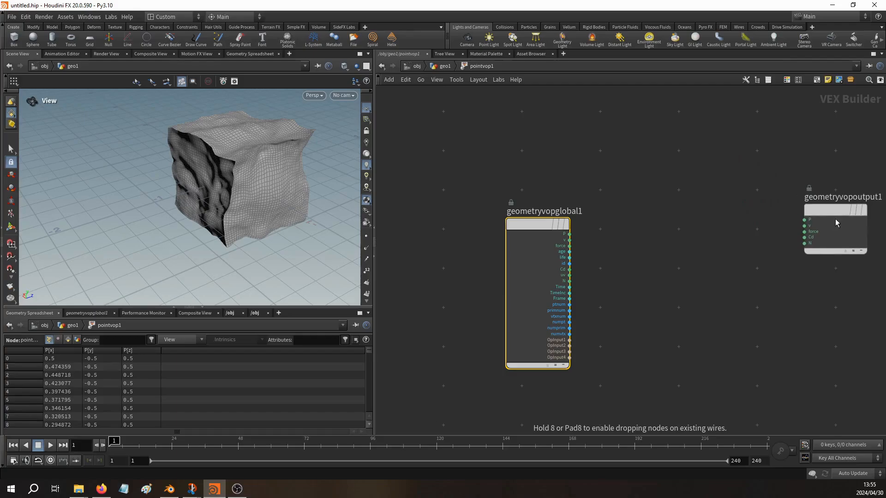
middle_drag(703, 281, 580, 250)
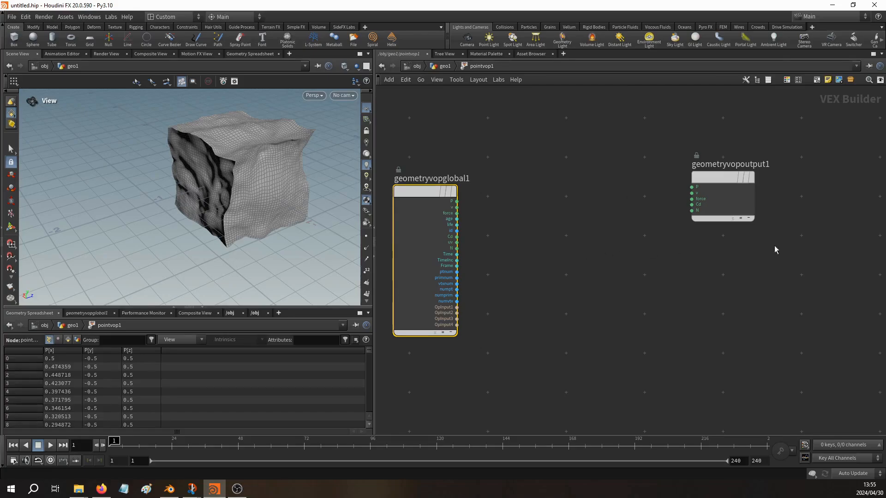
Add an Anti-Aliased Noise node between the global inputs and the geometry output, and connect P to its pos input.
key(Tab)
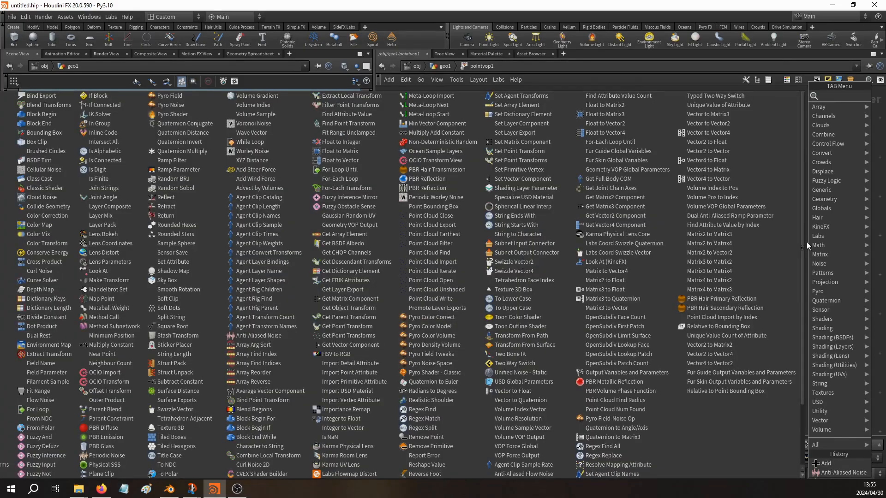
key(Escape)
click(586, 278)
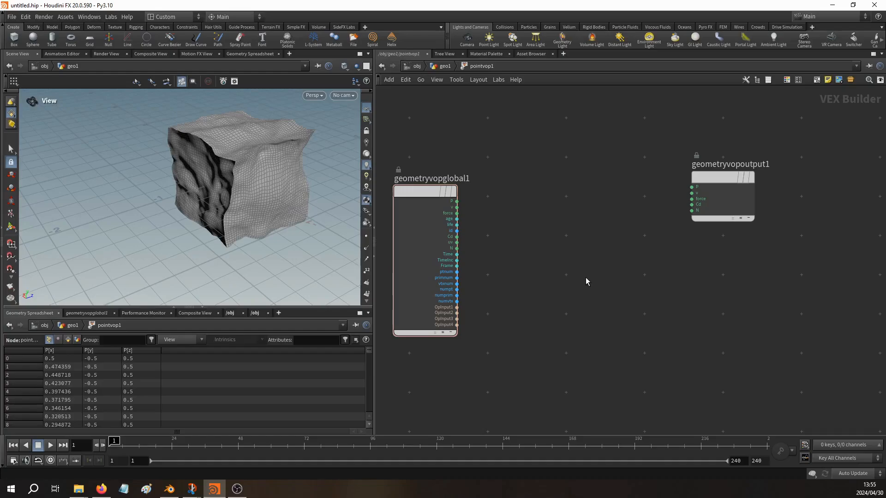
key(Tab)
text(ant)
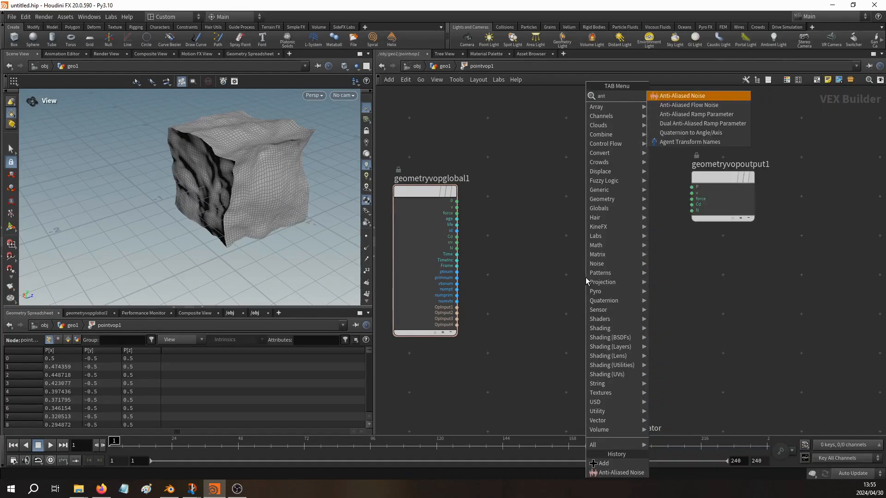
key(Return)
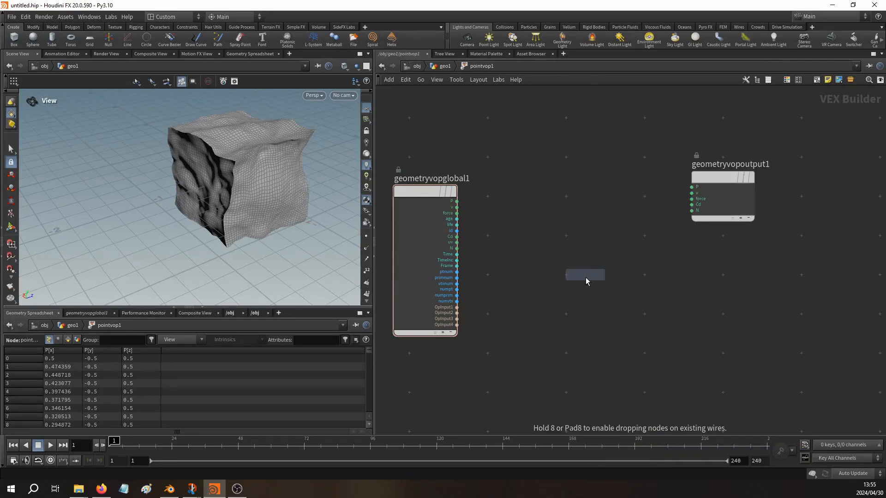
click(586, 278)
drag(585, 278, 596, 252)
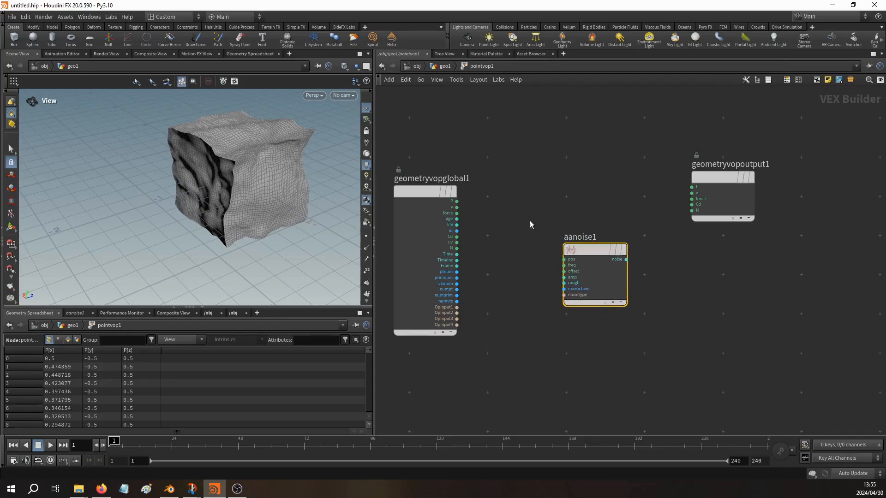
drag(456, 202, 601, 298)
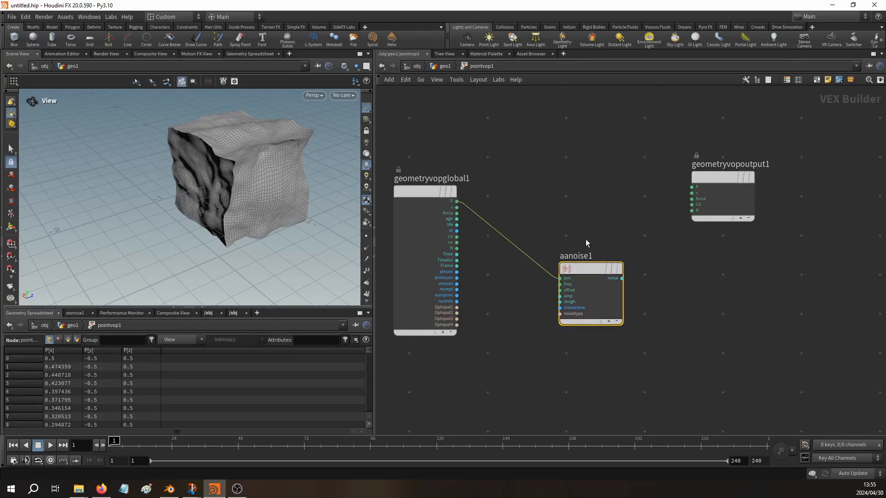
Add an Add node above aanoise1, feed it P and the noise output, and connect its sum to P on the geometry output.
click(573, 207)
key(Tab)
text(add)
key(Return)
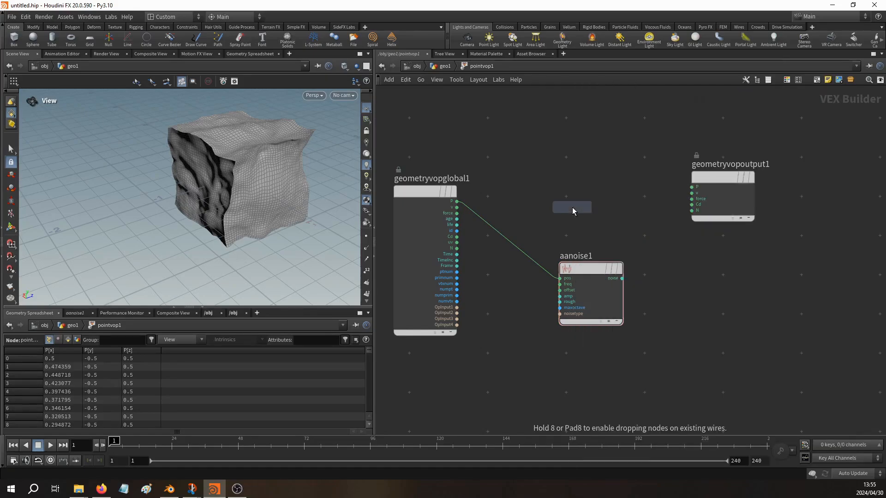
click(572, 207)
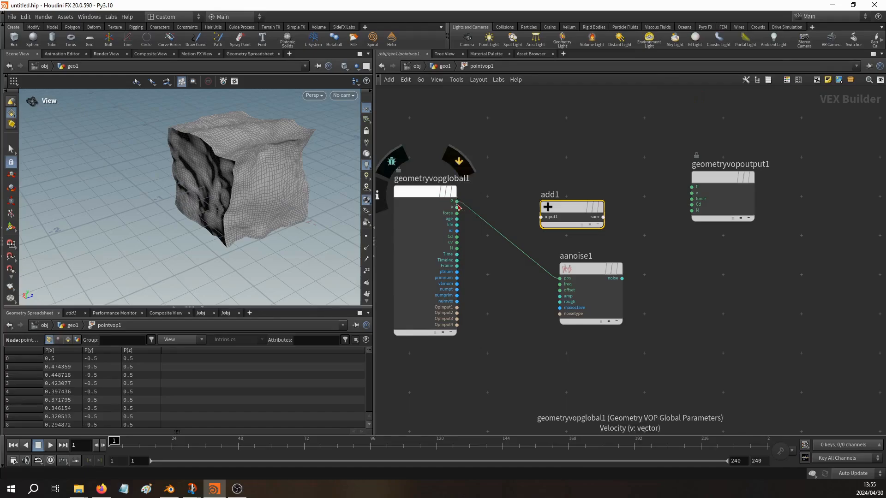
drag(456, 202, 541, 217)
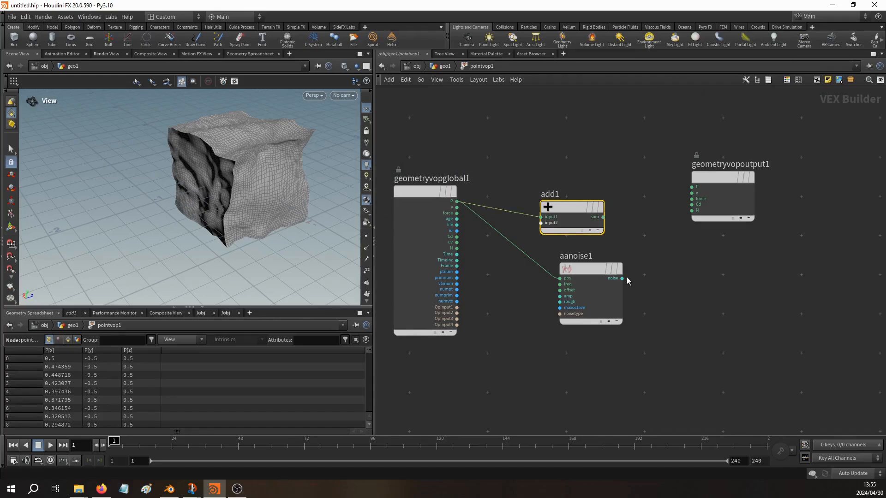
drag(622, 279, 692, 187)
Return to the geo1 network, make pointvop1 the displayed node and view the displaced box from another angle.
key(u)
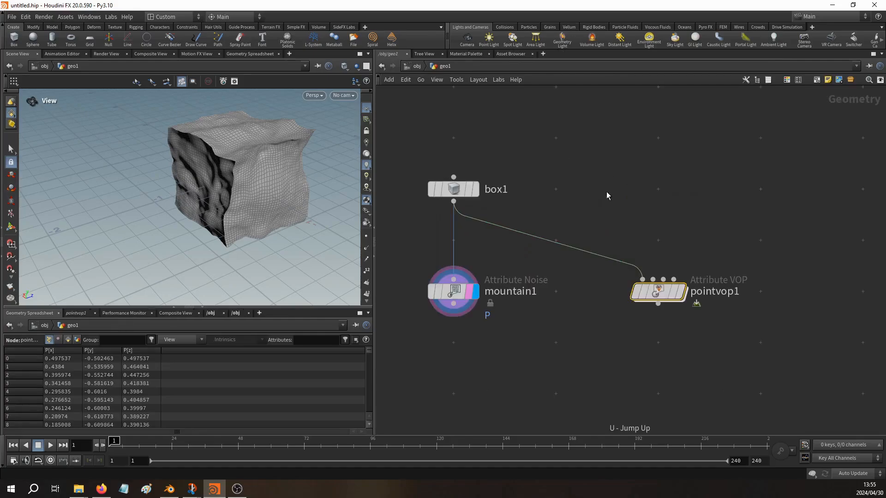
click(681, 293)
drag(245, 217, 175, 200)
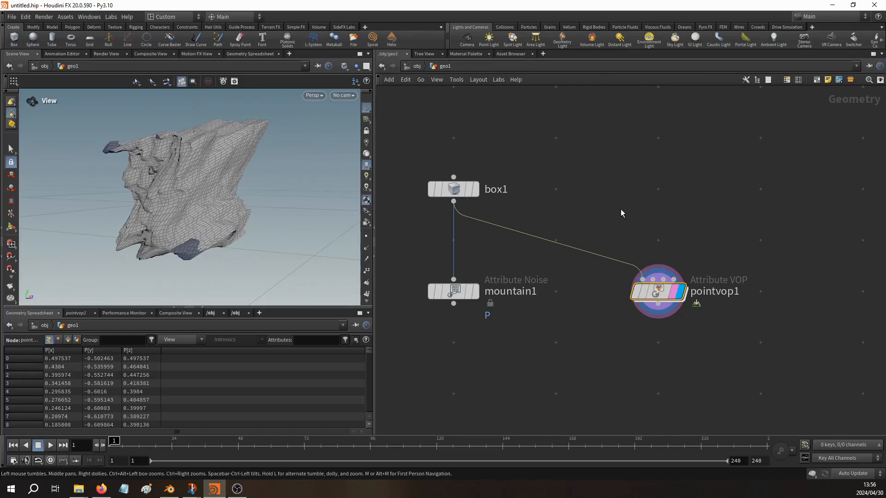
Inside pointvop1, move add1 and the geometry output farther out, and set aanoise1's signature to 3D Input, 3D Noise and its amplitude to 0.476.
key(i)
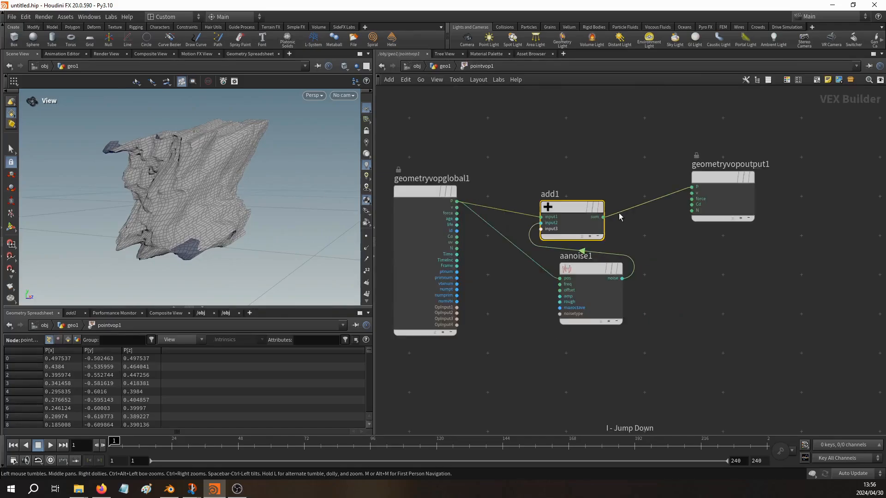
drag(720, 188, 778, 188)
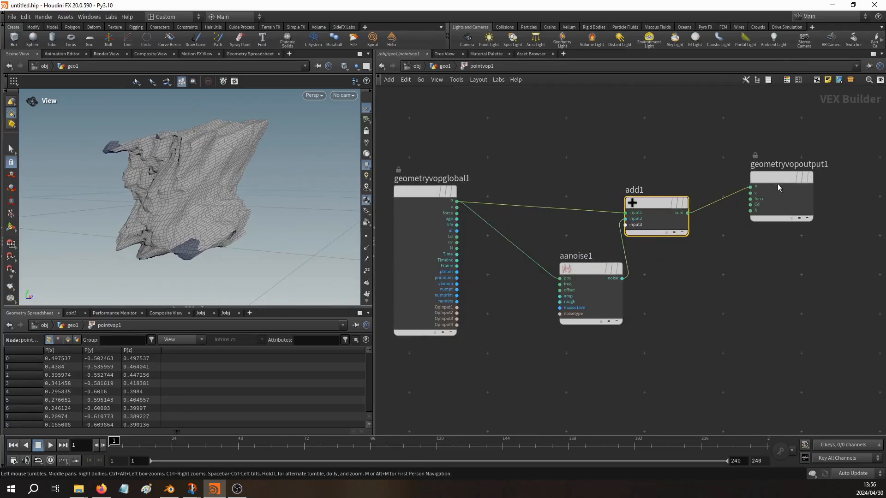
click(590, 275)
key(p)
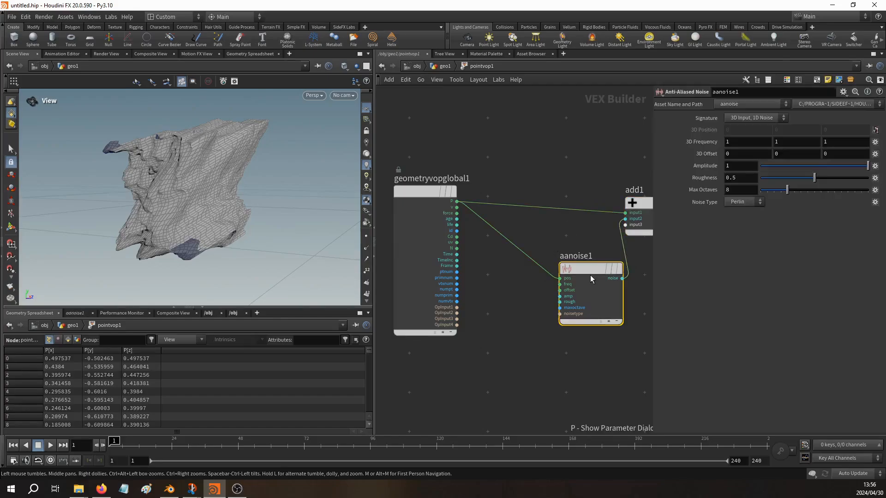
click(739, 119)
click(737, 136)
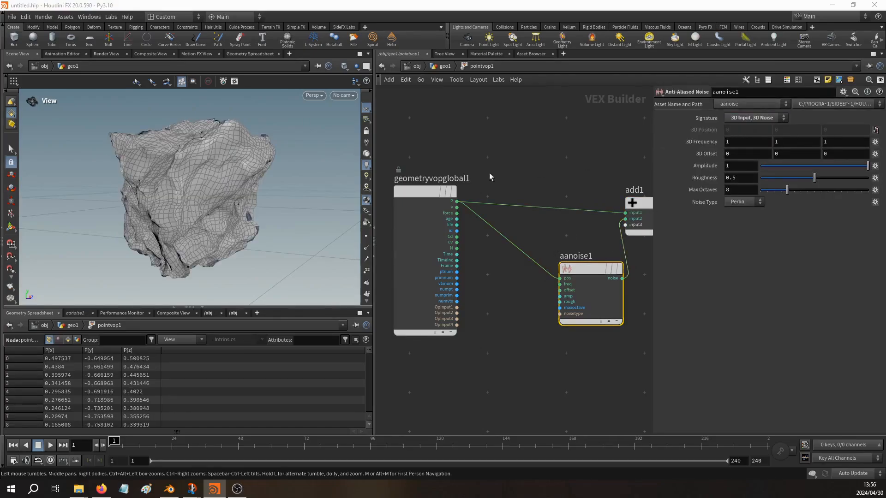
drag(260, 185, 287, 187)
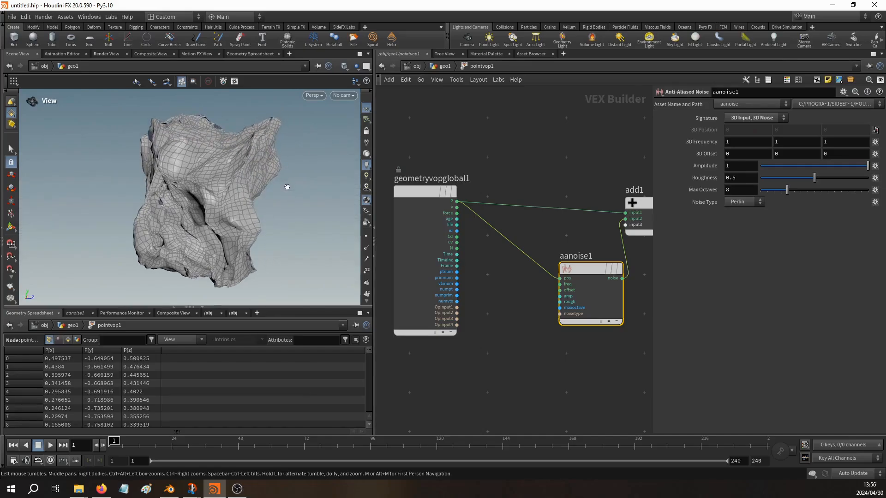
mouse_move(855, 167)
mouse_down()
mouse_move(793, 174)
mouse_move(840, 170)
mouse_up()
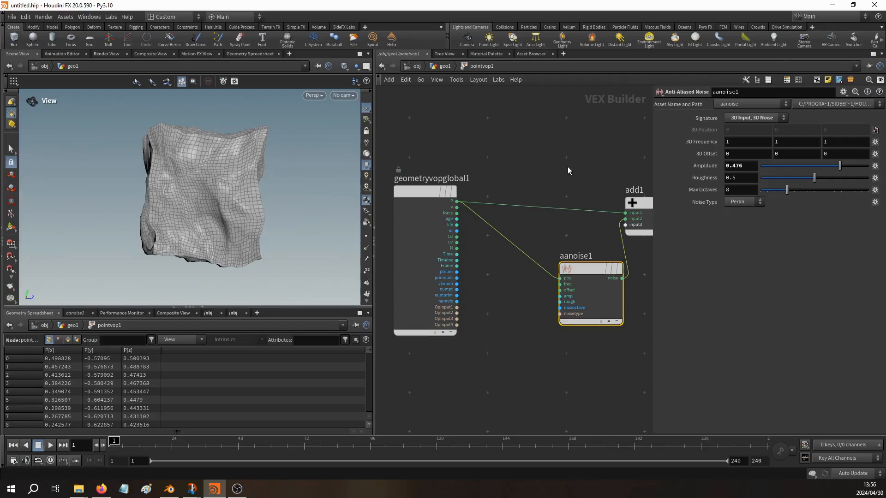
key(p)
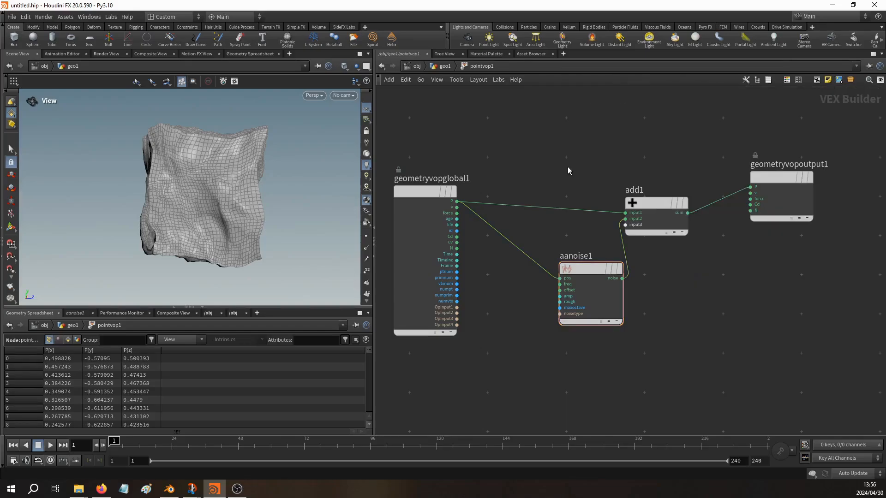
Return to the geo1 network, add a Labs Triplanar Displace node beside pointvop1 and connect the output of box1 to it.
key(u)
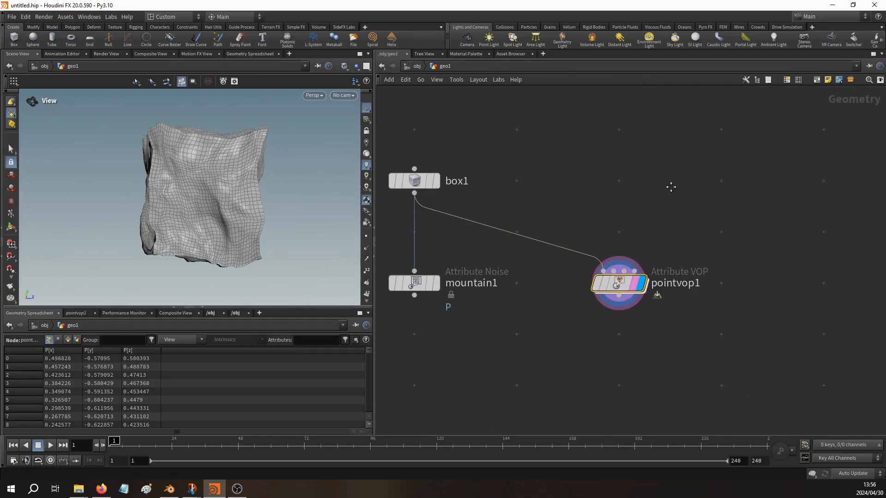
key(Tab)
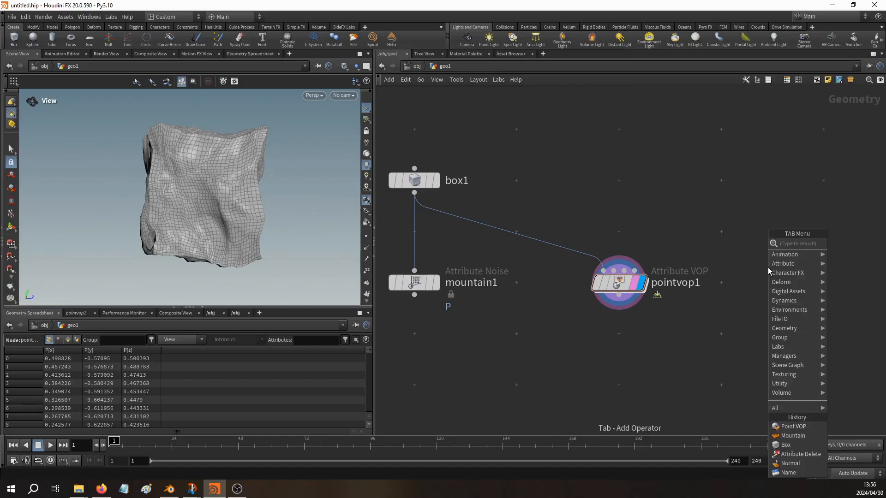
text(tripl)
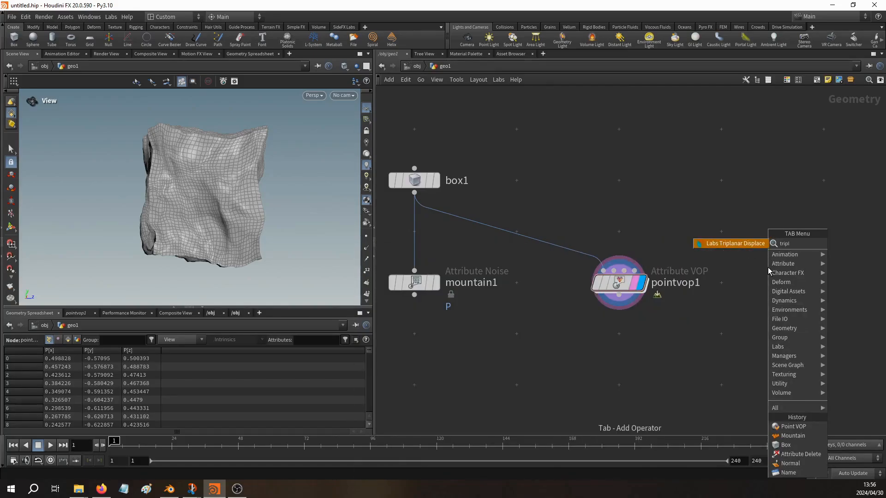
key(Return)
click(768, 267)
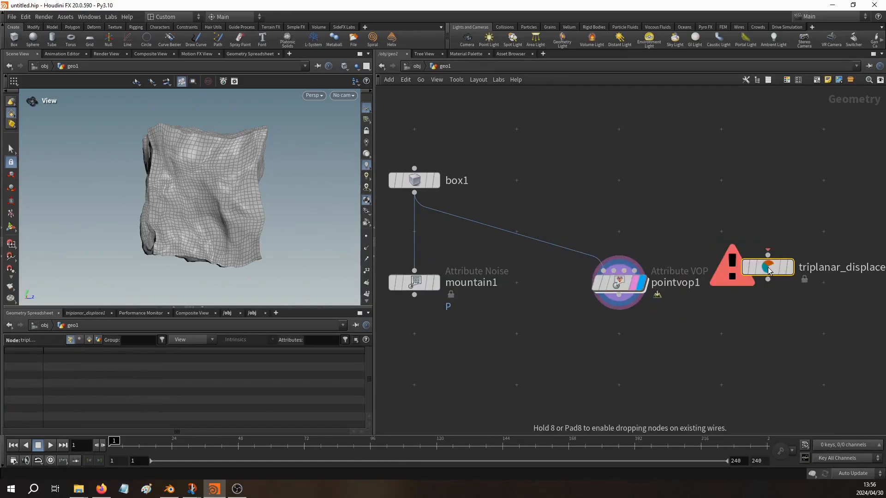
drag(768, 270, 722, 289)
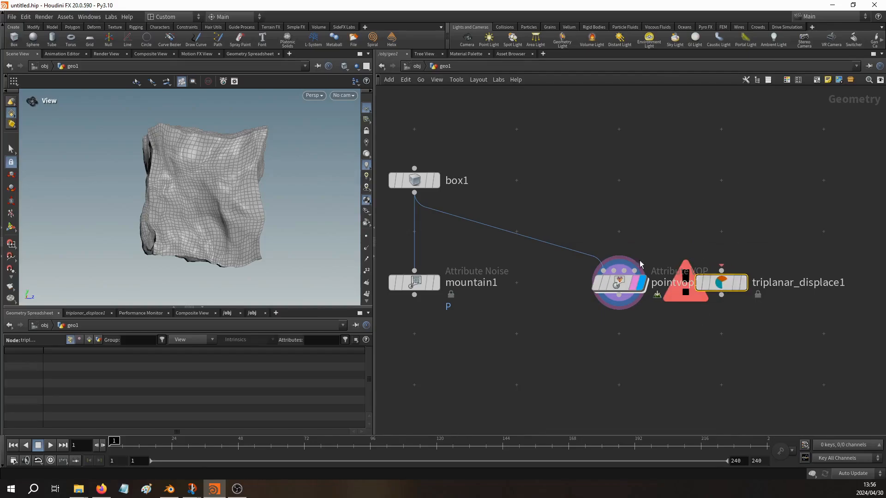
drag(415, 193, 721, 271)
Make triplanar_displace1 the displayed node and inspect the displaced box from a raised corner view.
mouse_move(748, 287)
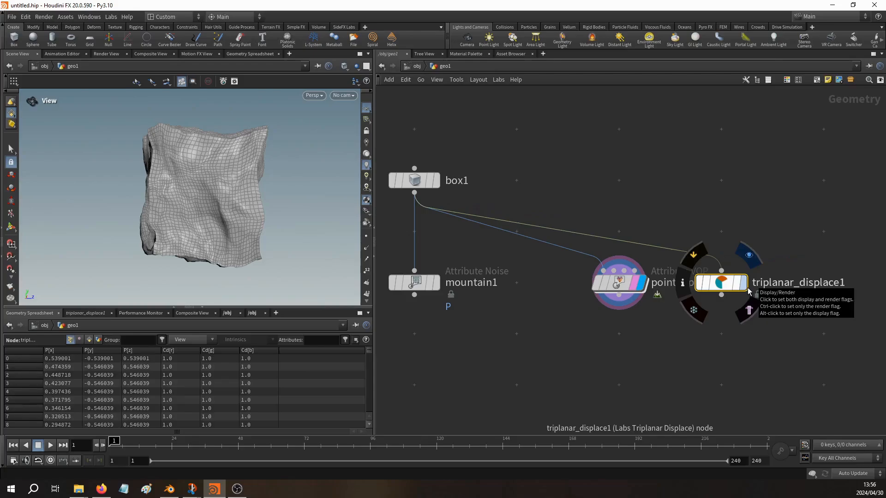
click(747, 287)
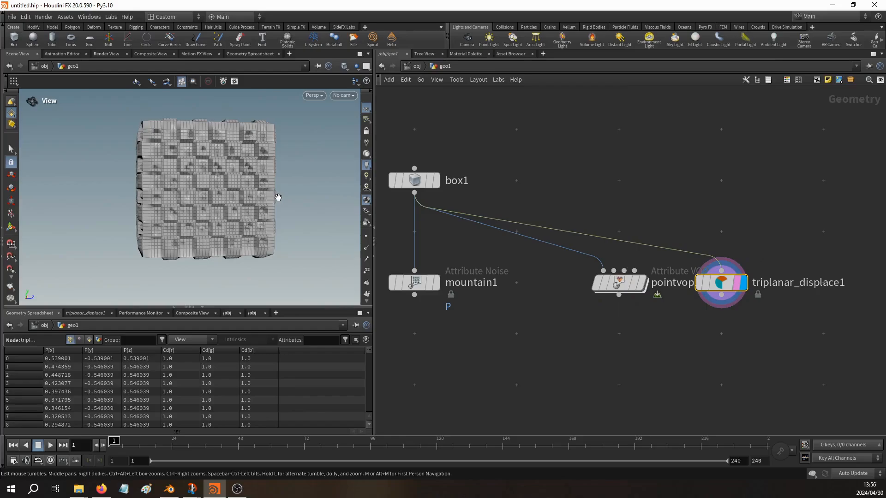
drag(278, 198, 220, 227)
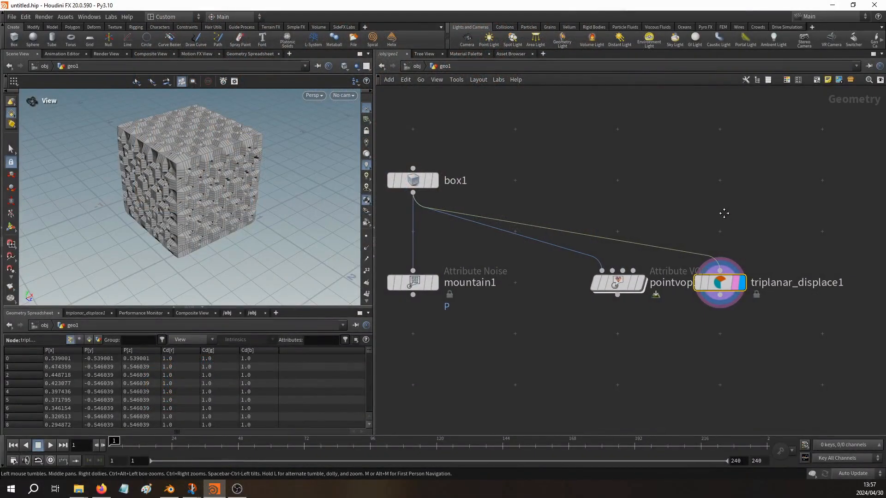
Show the parameters of triplanar_displace1 and choose another image file as its displacement texture.
middle_drag(724, 213, 593, 193)
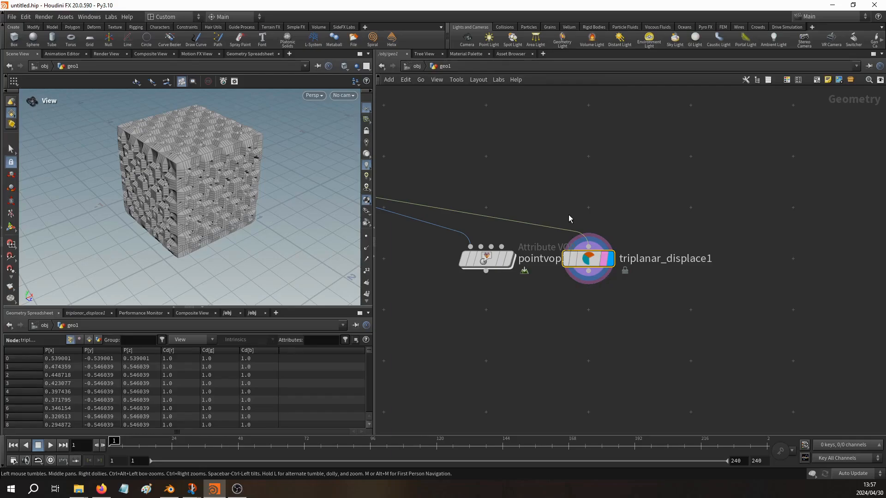
key(p)
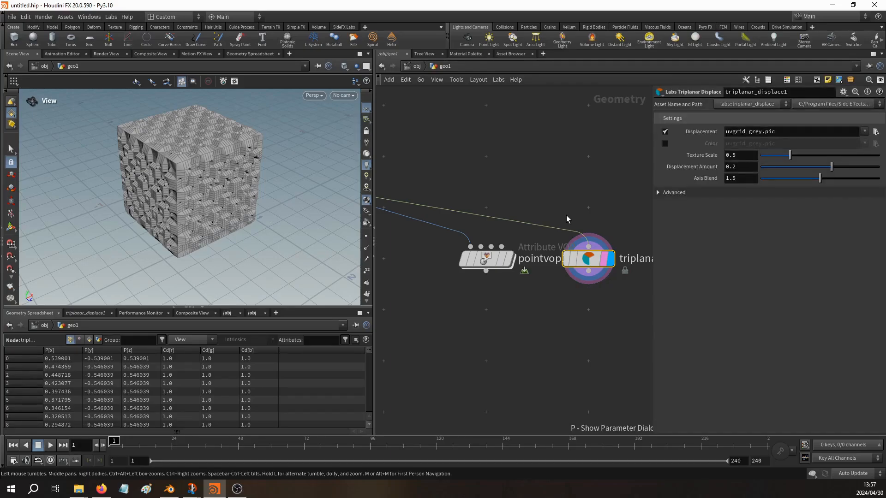
drag(173, 211, 181, 227)
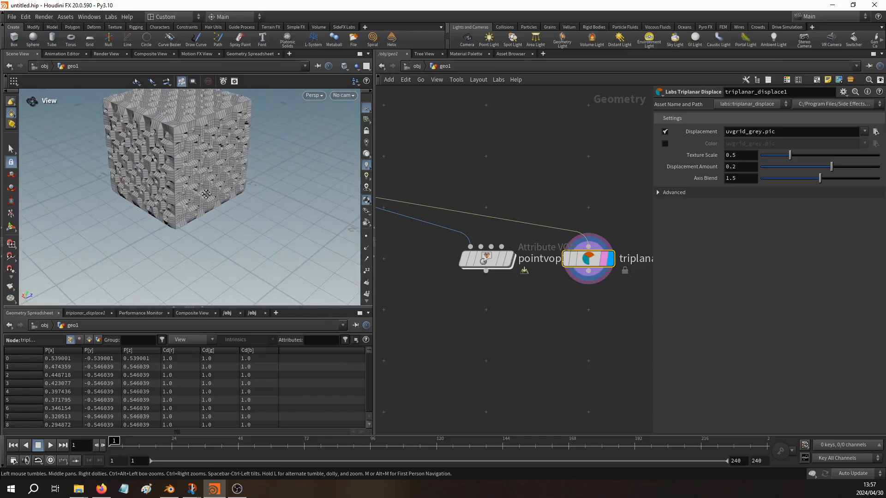
drag(206, 194, 222, 213)
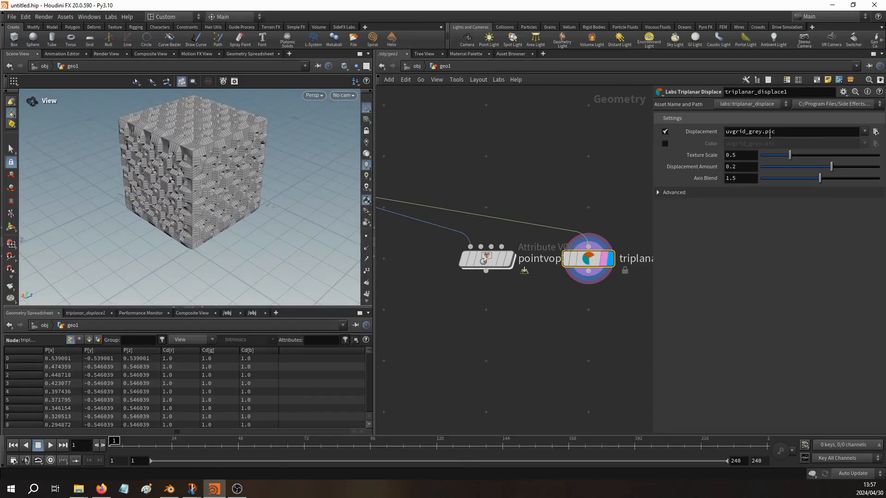
click(876, 132)
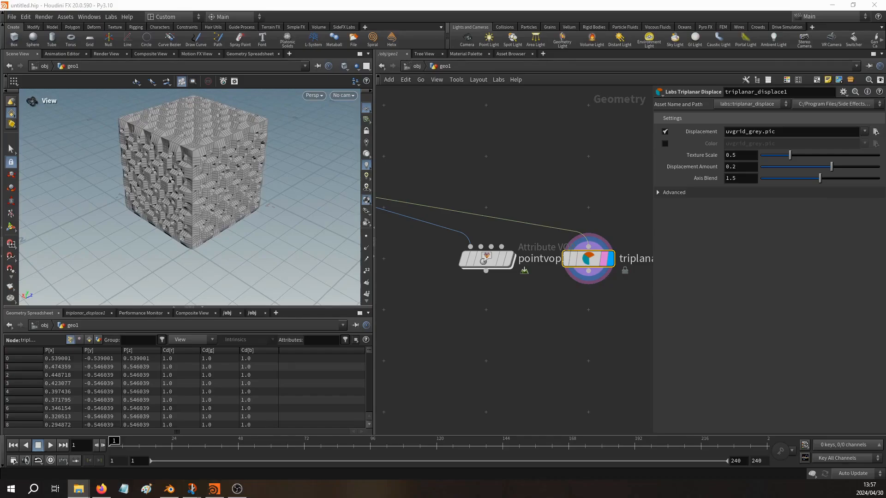
drag(779, 141, 770, 130)
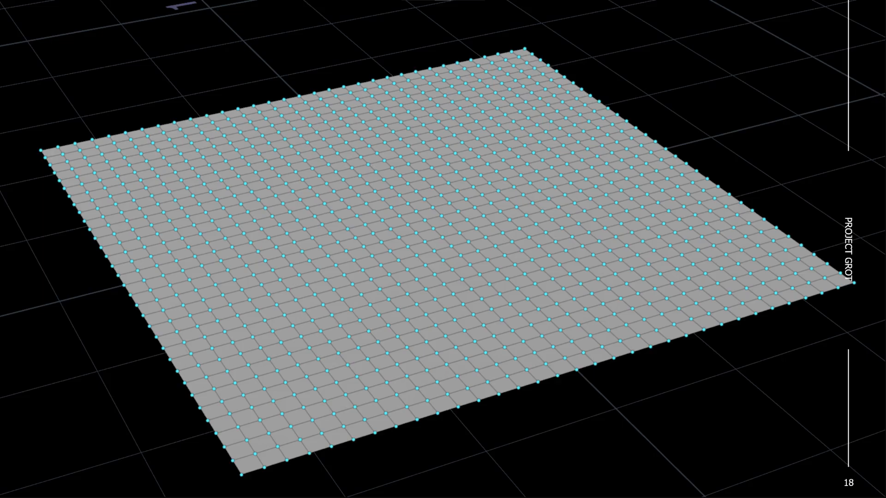
key(Right)
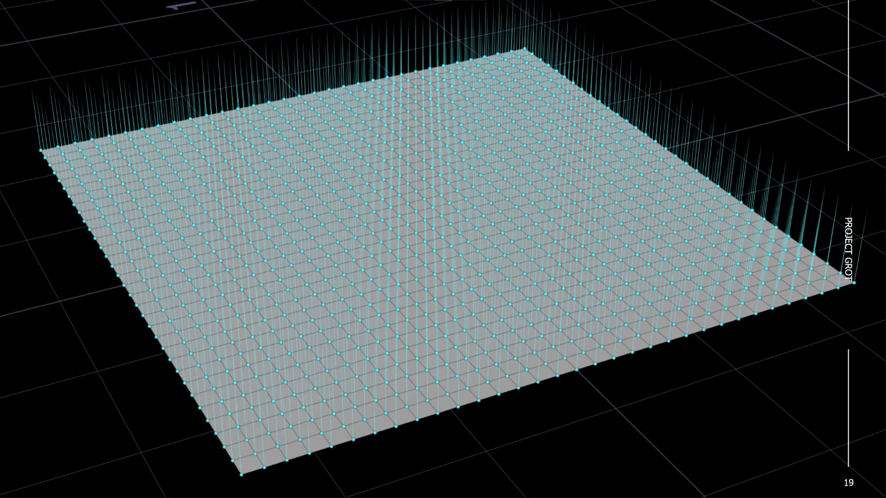
key(Right)
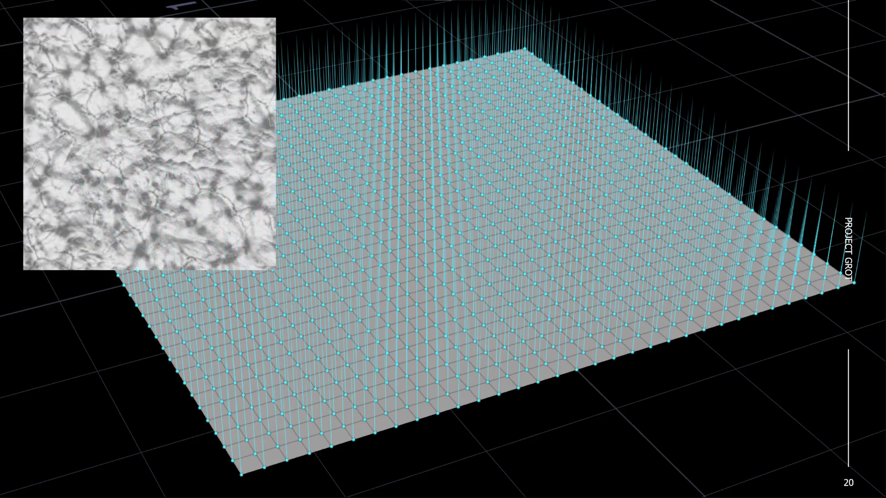
key(Right)
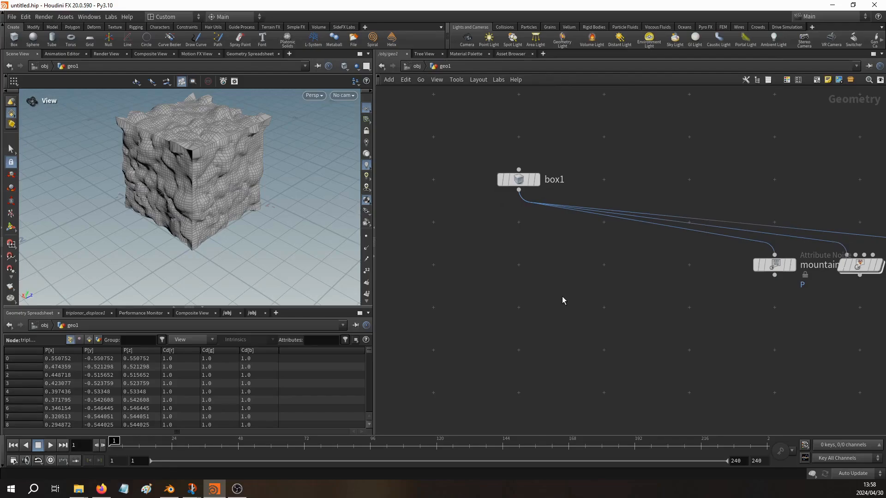
Add a UV Unwrap node below box1, connect the output of box1 to its first input and make it the displayed node.
key(Tab)
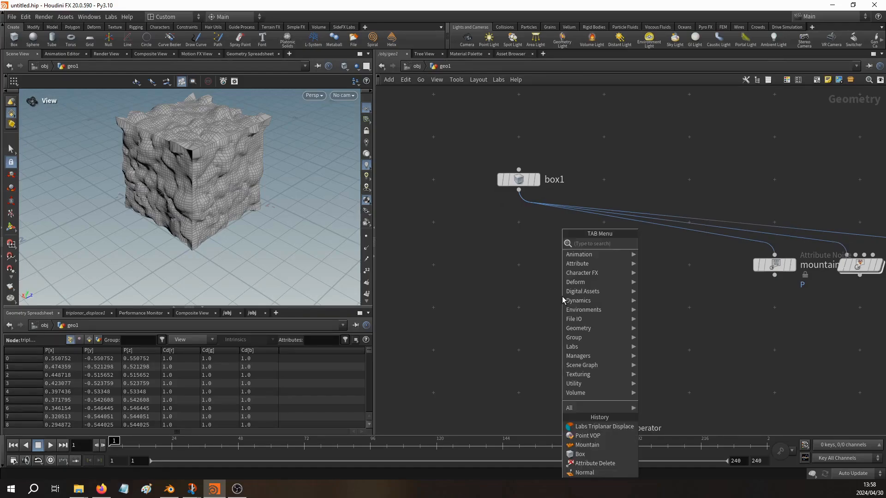
text(uvun)
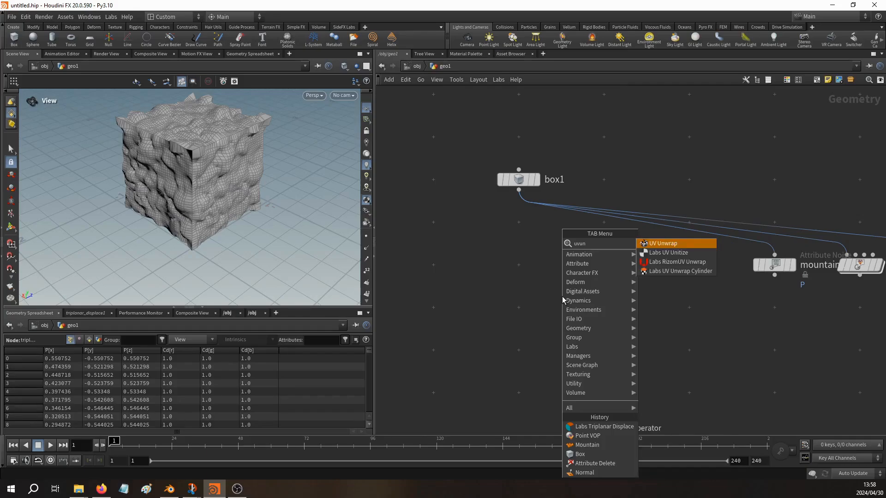
key(Return)
click(562, 297)
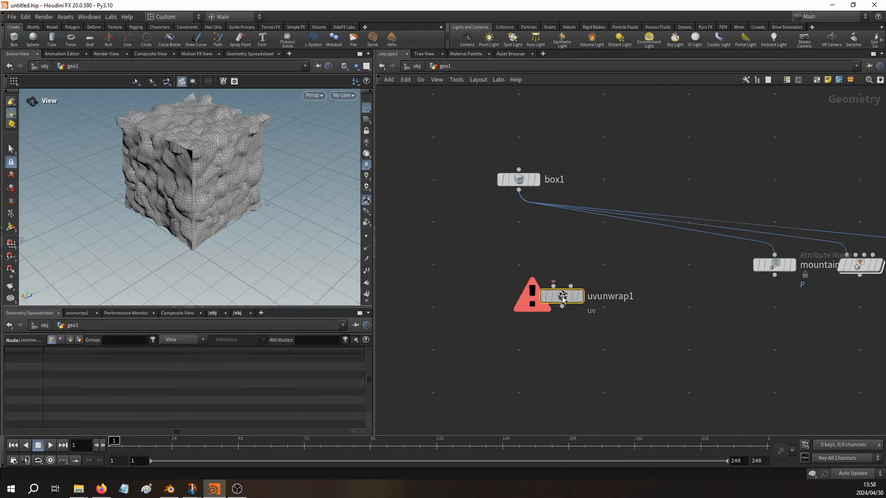
drag(562, 296, 518, 189)
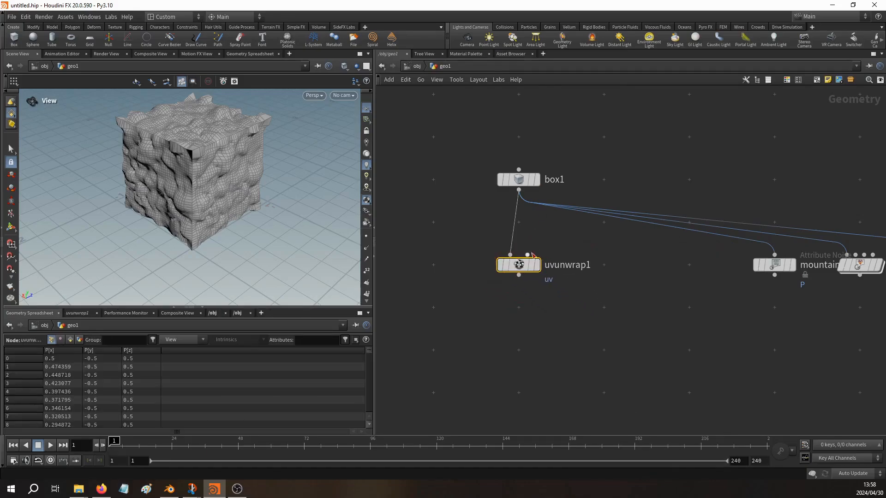
click(543, 242)
click(546, 293)
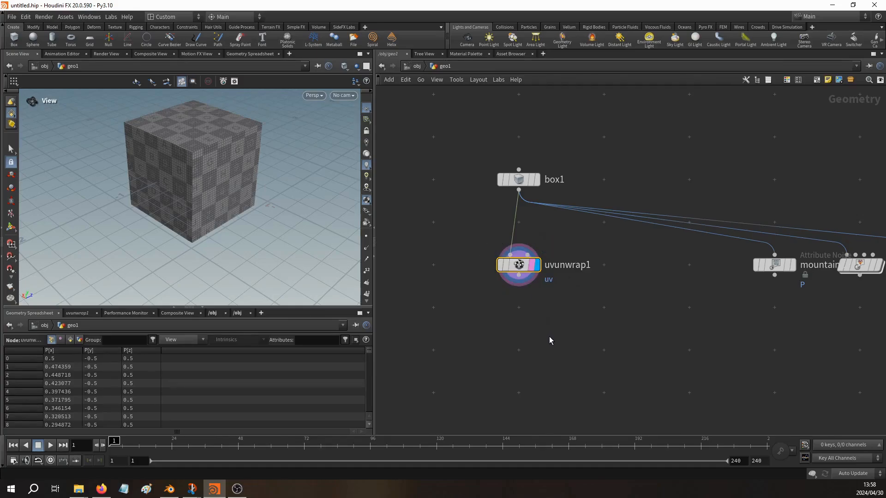
Add an Attribute from Map node below uvunwrap1 and connect the output of uvunwrap1 to its first input.
middle_drag(549, 338, 549, 290)
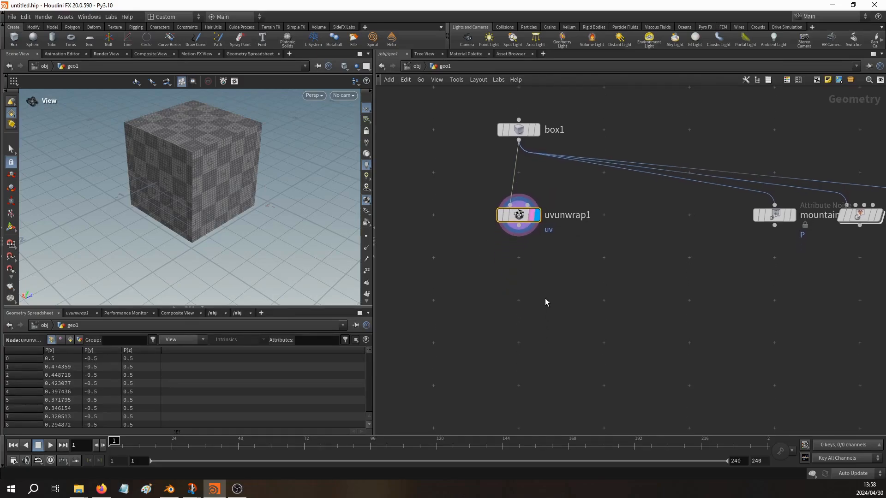
click(545, 302)
key(Tab)
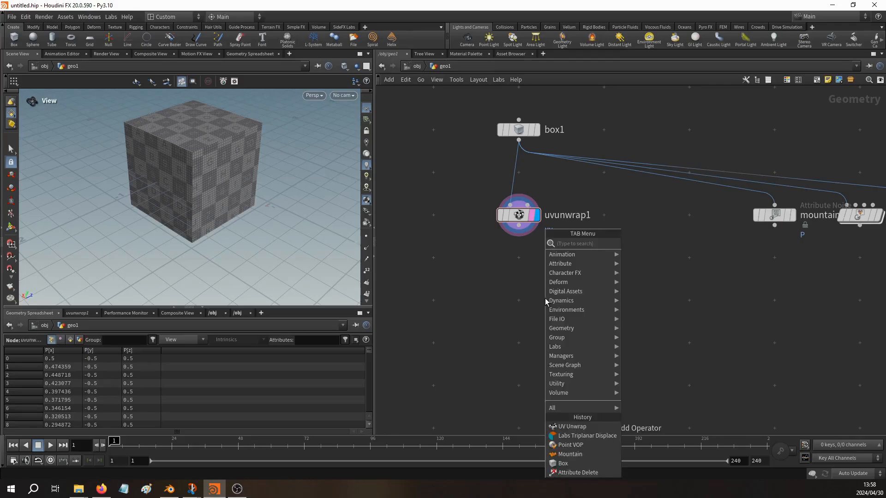
text(attributefrom)
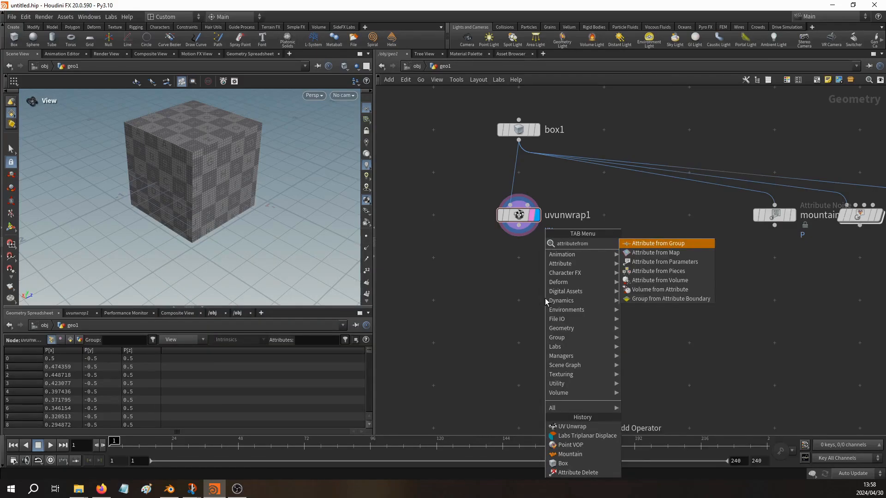
key(Down)
key(Return)
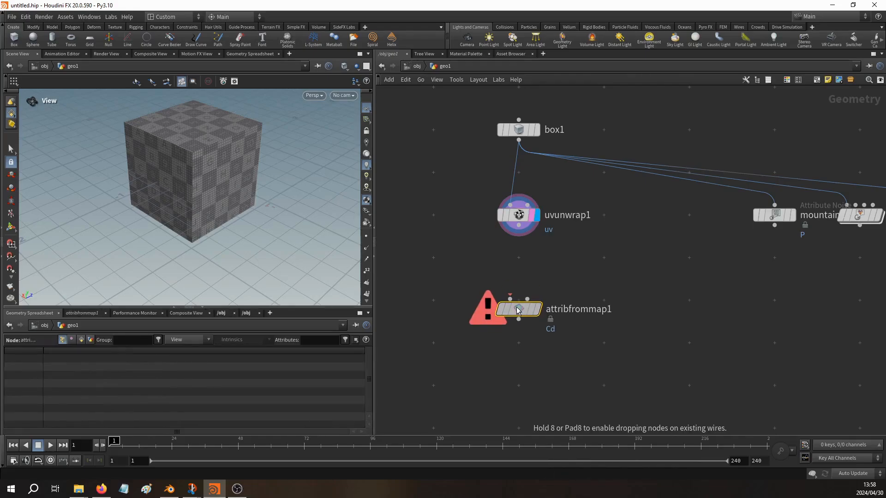
click(519, 301)
drag(510, 291, 522, 224)
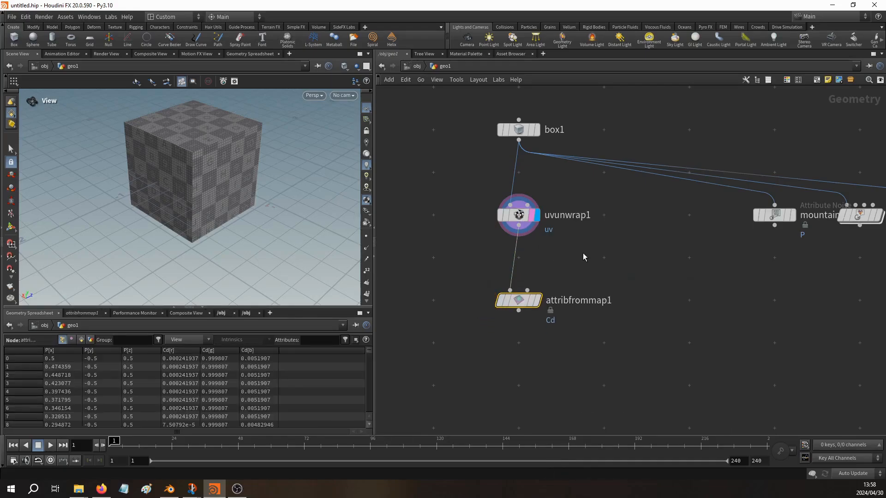
Show the parameters of attribfrommap1, load C:/rocks_height.rat as its texture map and widen the parameter pane.
key(p)
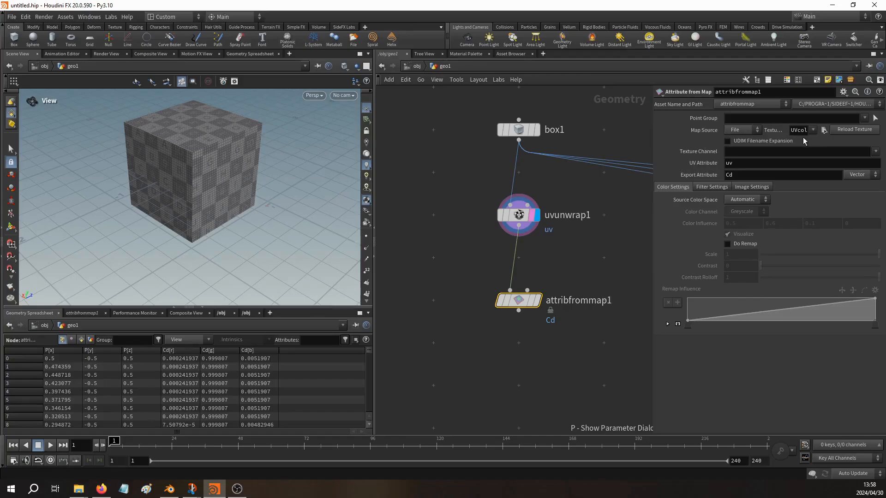
key(alt+Tab)
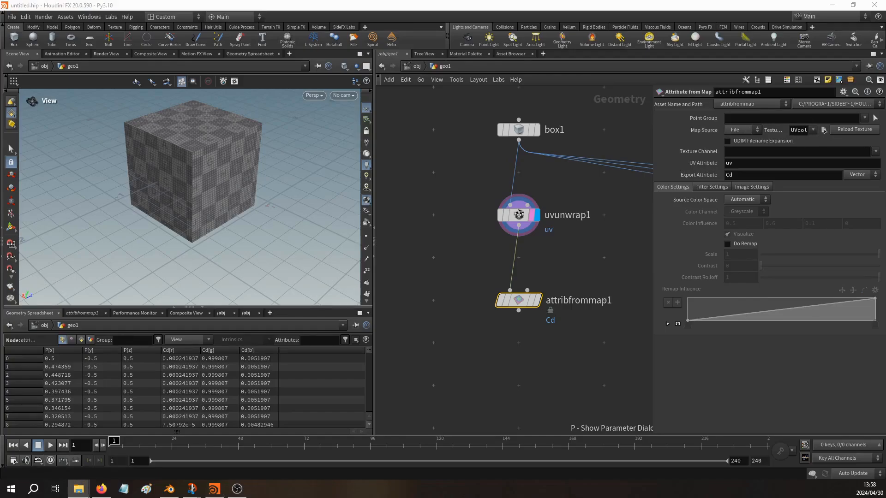
drag(824, 131, 800, 130)
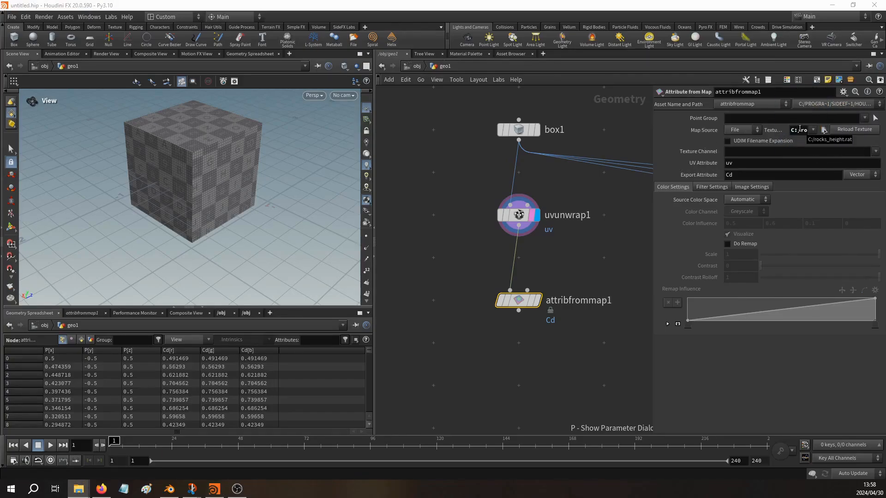
drag(653, 158, 552, 164)
Set the filter wrap mode of attribfrommap1 to Repeat, make it the displayed node and hide its parameters.
click(612, 187)
click(643, 224)
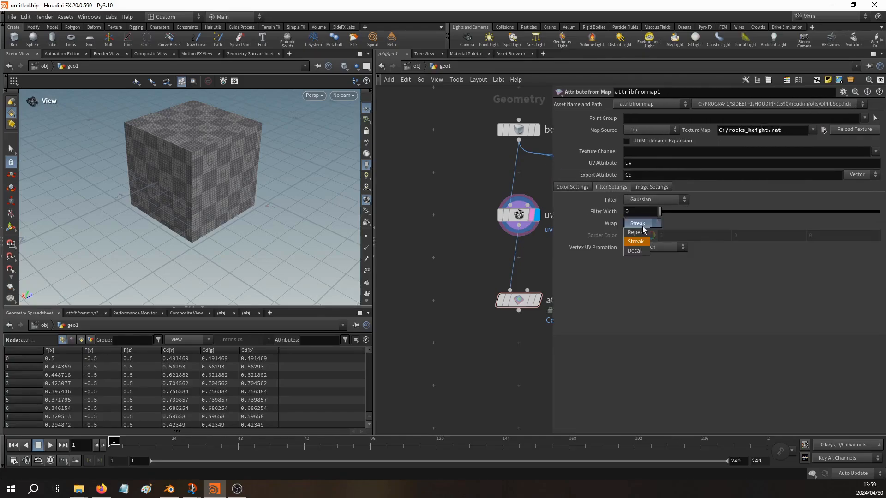
click(641, 232)
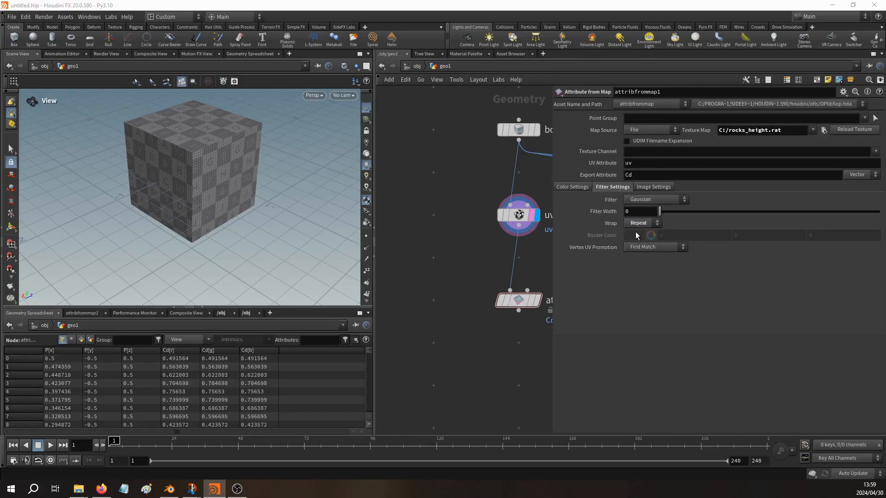
click(537, 303)
middle_drag(528, 356, 470, 334)
key(p)
Add a Point VOP node directly below attribfrommap1 and connect the output of attribfrommap1 to its first input.
key(Tab)
text(p)
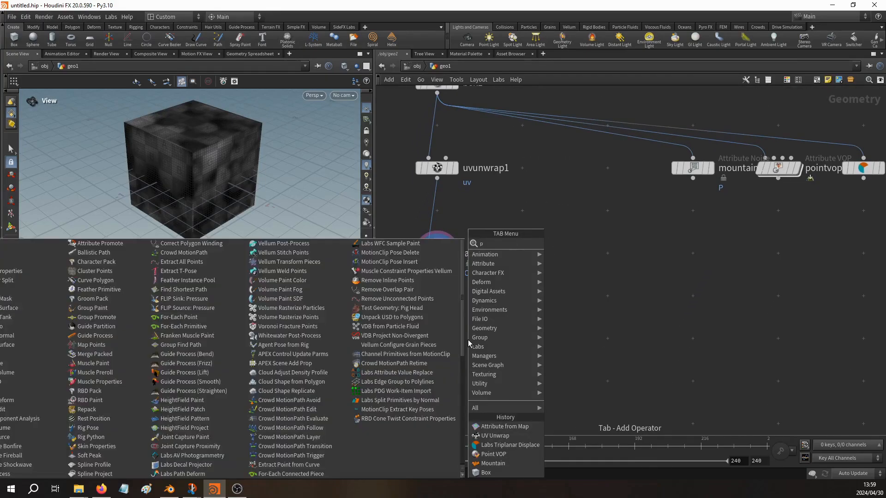
text(oint vop)
key(Return)
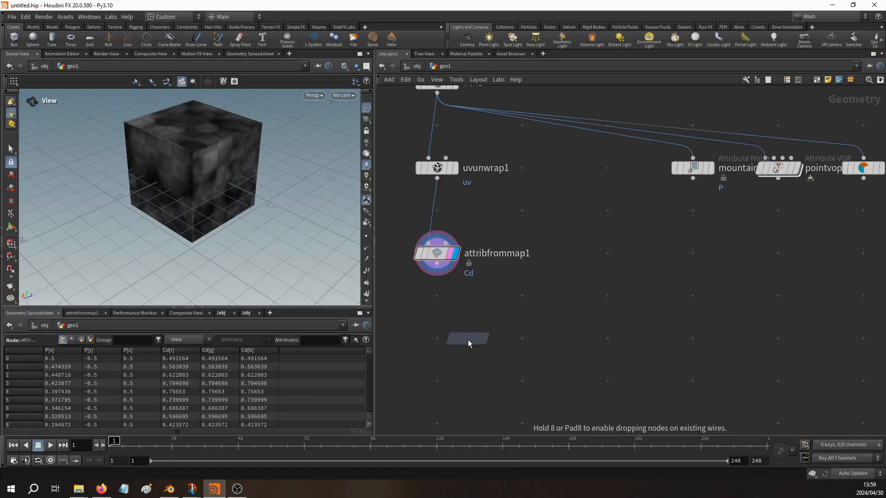
click(468, 340)
drag(468, 340, 437, 339)
click(425, 329)
click(437, 275)
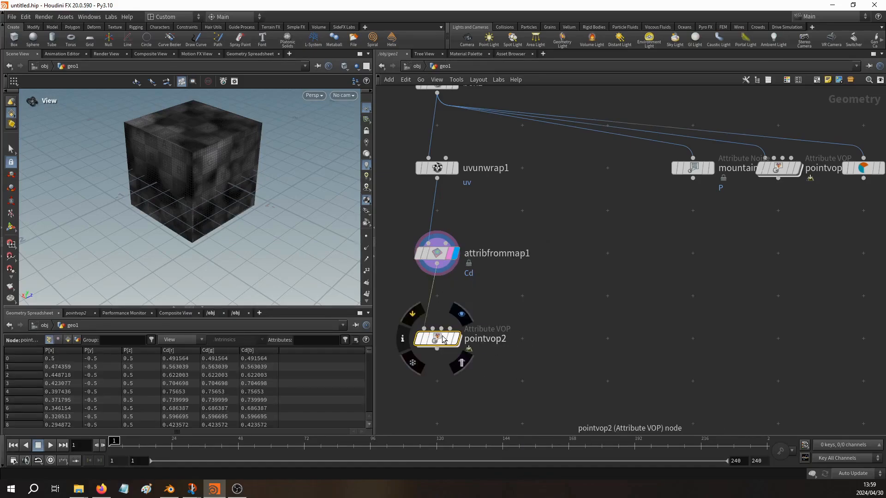
Go inside pointvop2 and place a Displace Along Normal node between the geometry globals and the geometry output.
double_click(437, 339)
key(l)
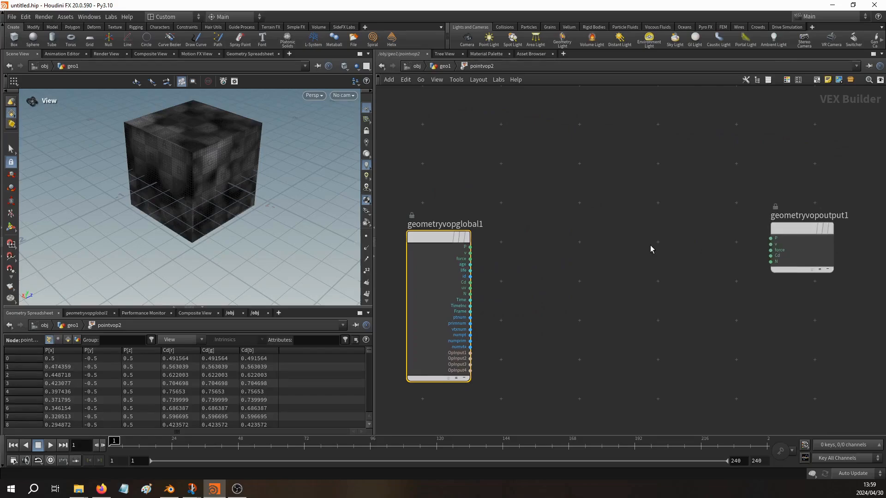
key(Tab)
text(disp)
key(Return)
click(650, 245)
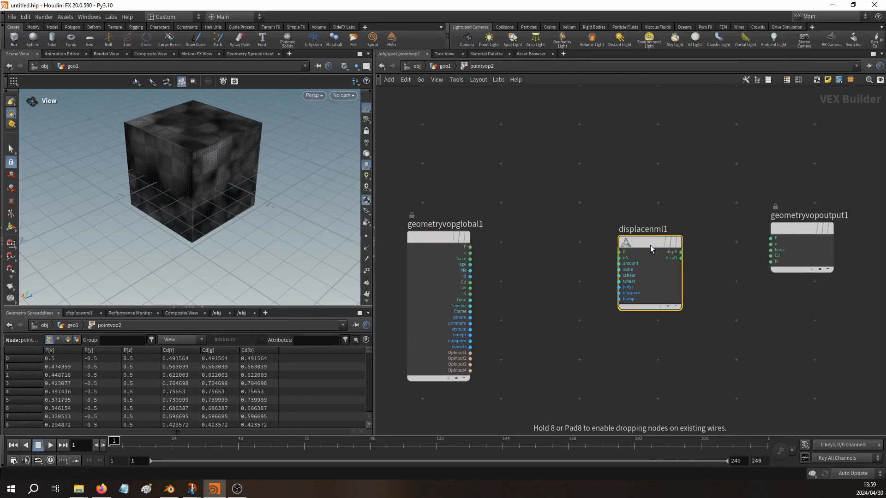
Connect the global P, Cd and N outputs to the P, amount and nN inputs of displacenml1.
click(470, 248)
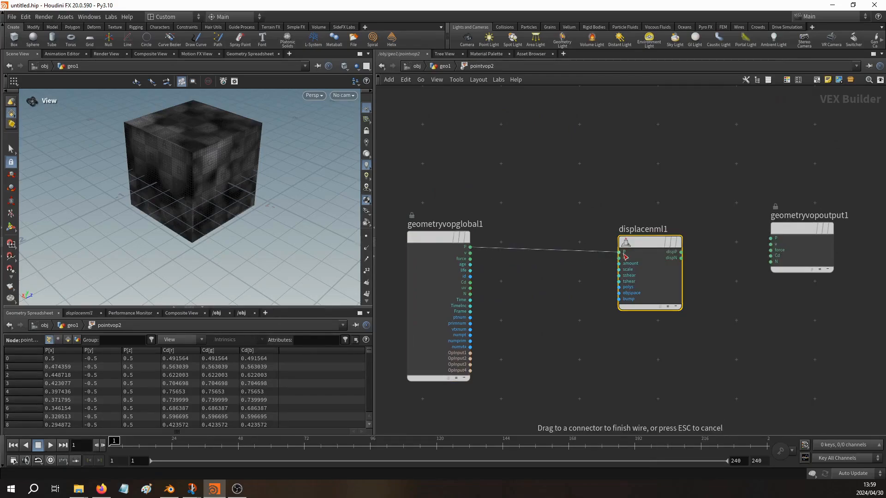
click(618, 252)
click(470, 282)
click(619, 264)
click(470, 294)
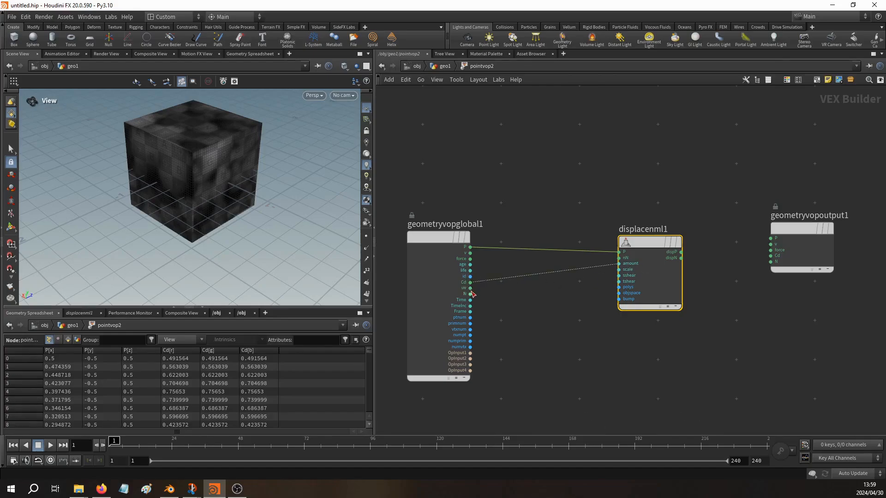
click(622, 259)
Align displacenml1 with the globals node and connect its dispP and dispN outputs to P and N of the geometry output.
mouse_move(682, 255)
mouse_down()
mouse_move(723, 253)
mouse_move(689, 250)
mouse_up()
click(689, 247)
click(771, 239)
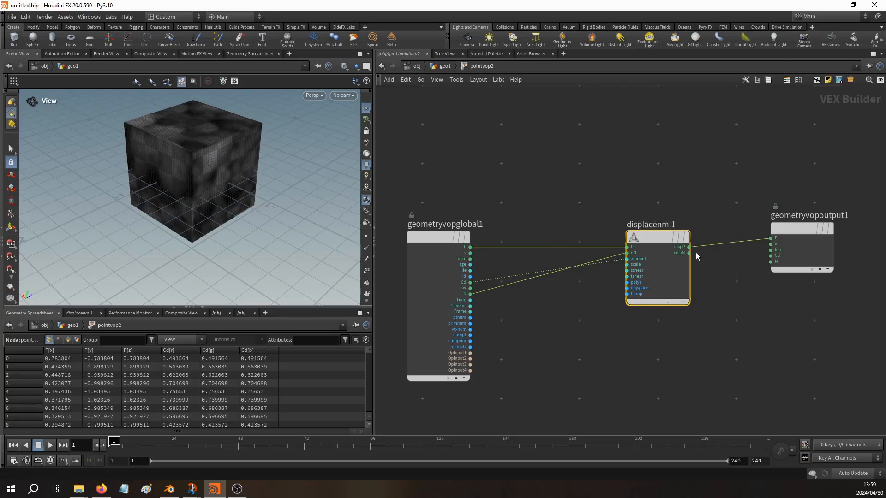
click(689, 252)
click(770, 261)
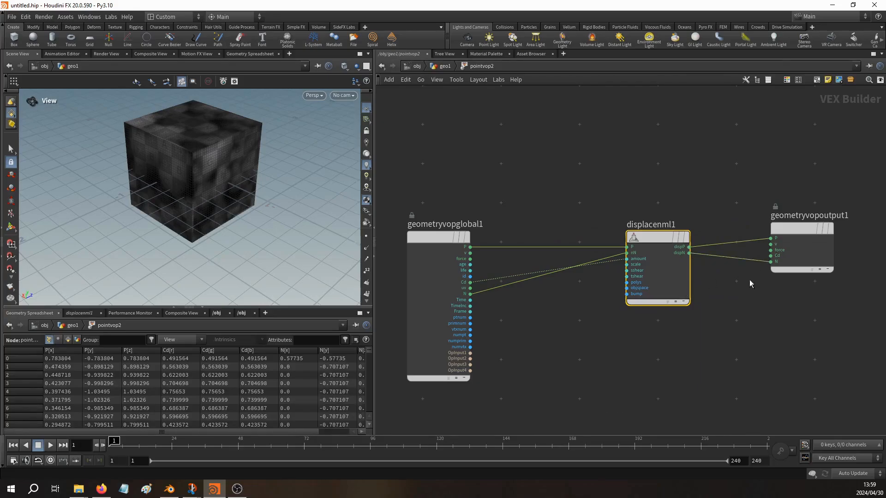
Make pointvop2 the displayed node in geo1, and reduce the scale of displacenml1 inside it.
key(u)
click(456, 340)
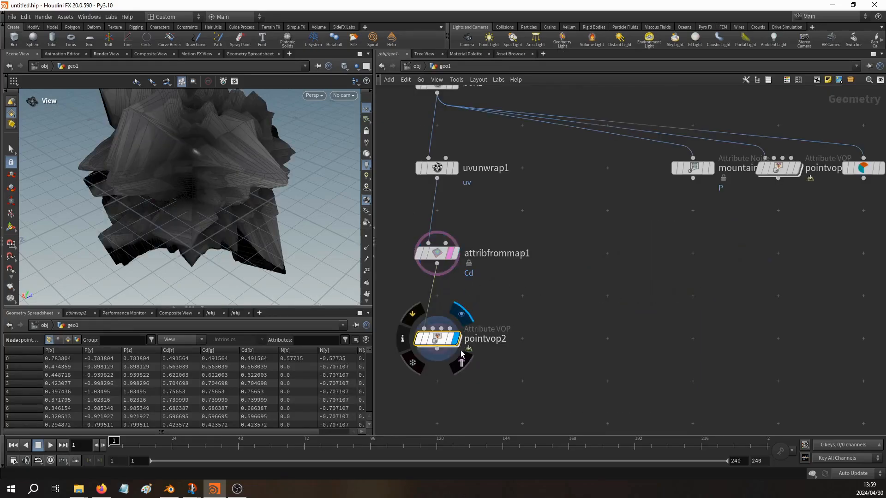
key(i)
key(p)
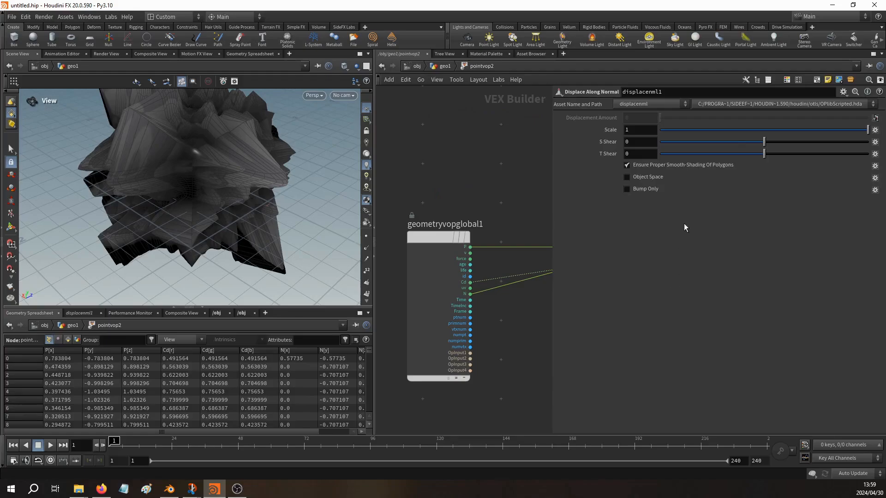
drag(836, 128, 716, 129)
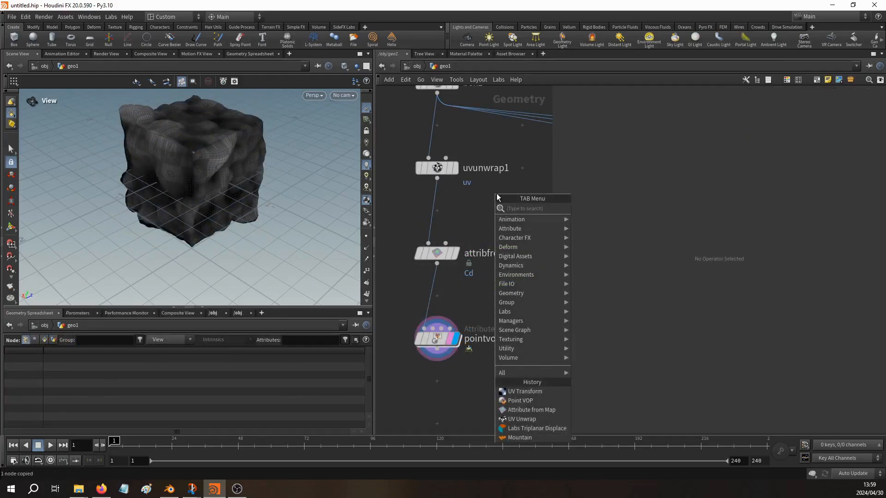
Insert a UV Transform node between uvunwrap1 and attribfrommap1 and adjust its scale.
text(uvtr)
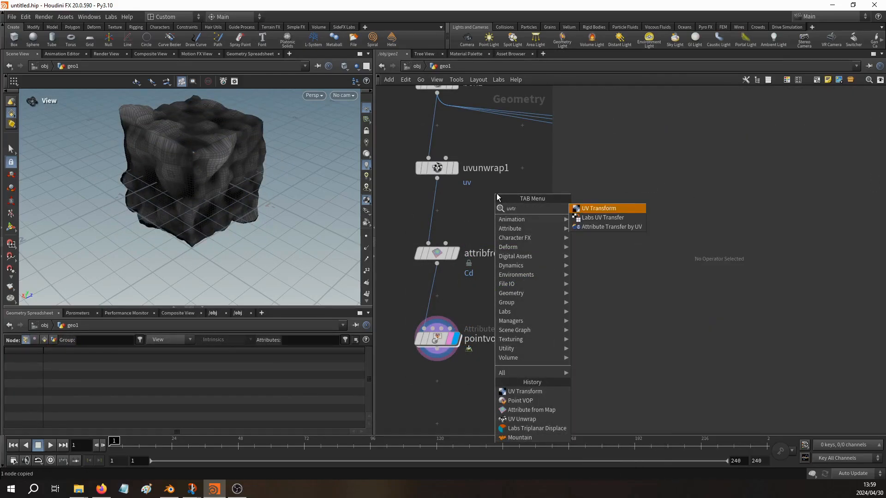
key(Return)
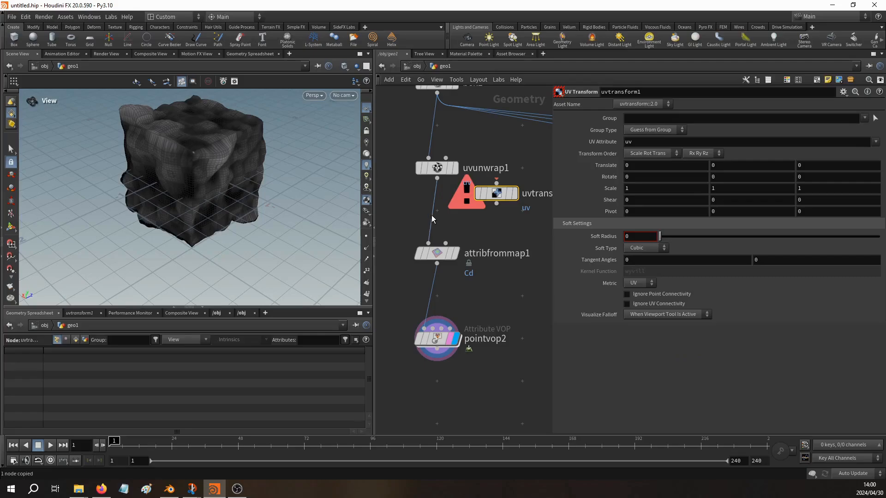
click(492, 193)
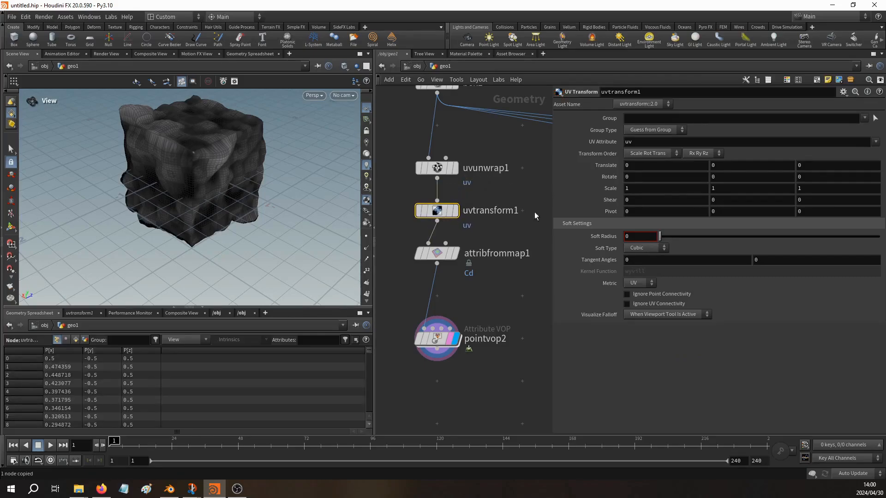
middle_drag(610, 188, 605, 190)
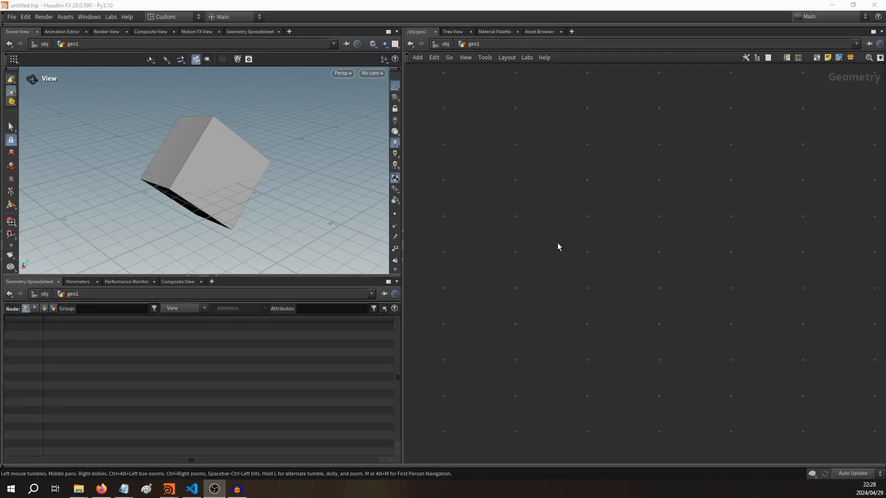
Add a Subnetwork node to the empty geo1 network and position it near the middle.
click(607, 244)
key(Tab)
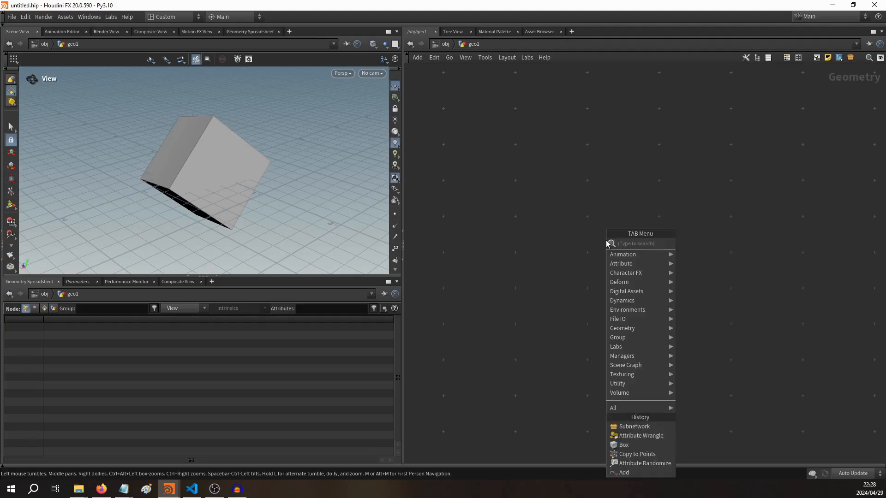
text(subn)
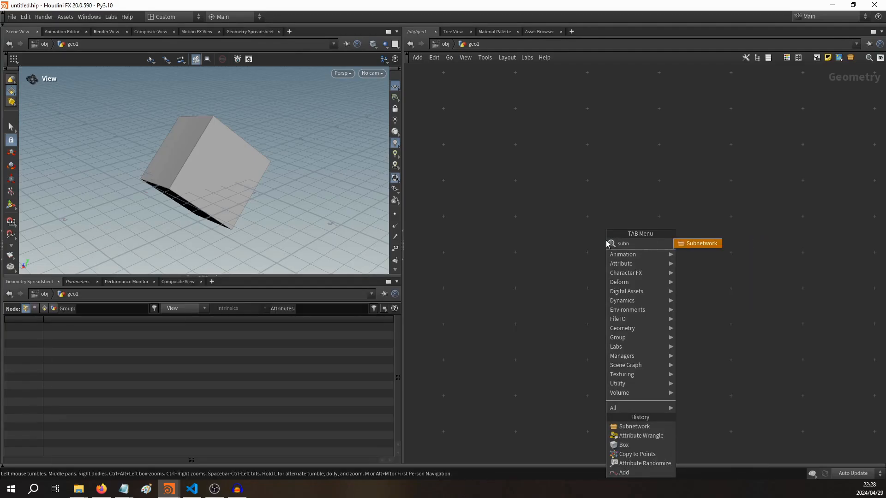
text(et)
key(Return)
click(607, 244)
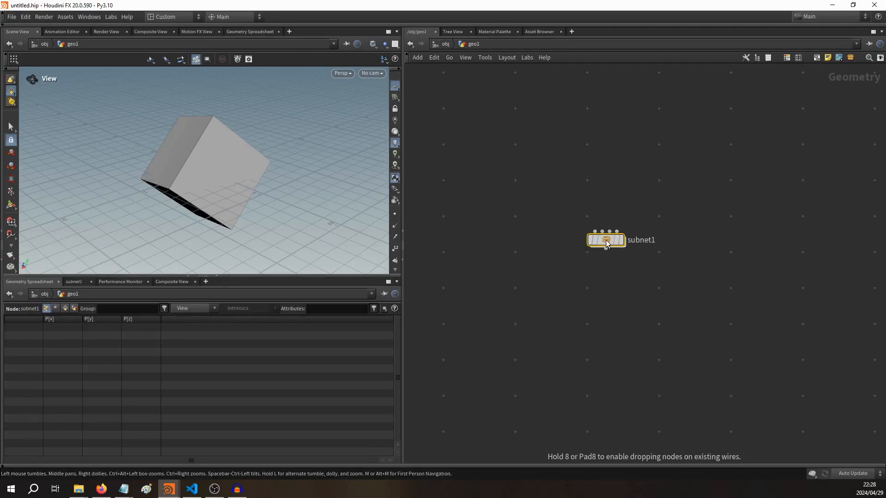
drag(607, 244, 586, 252)
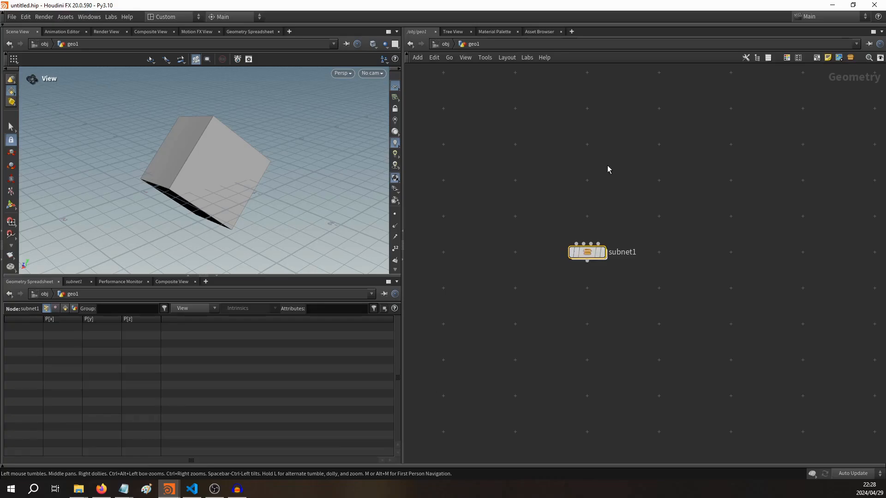
Add a polygon Tube node above subnet1 in the geo1 network and make it the displayed node.
mouse_move(576, 250)
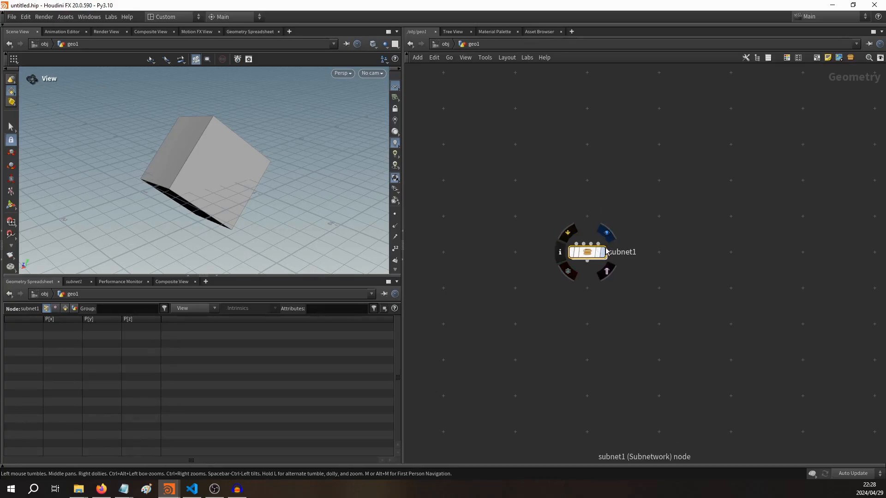
middle_drag(604, 165, 604, 199)
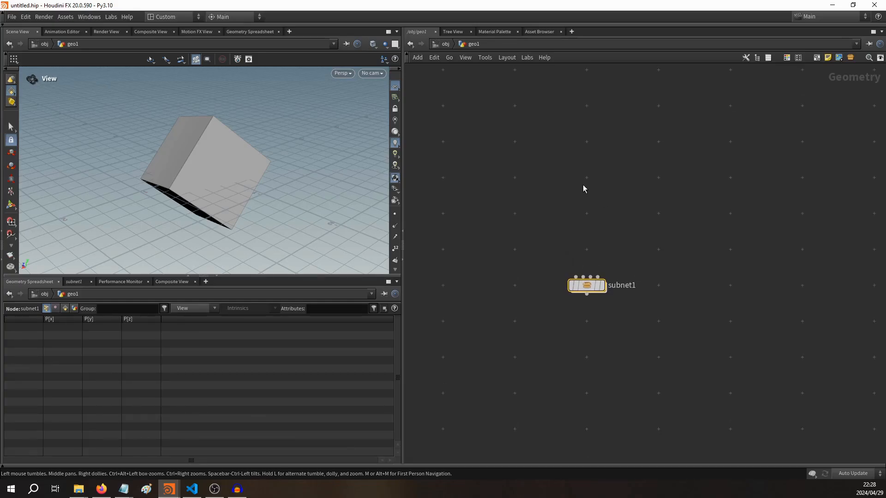
click(583, 187)
key(Tab)
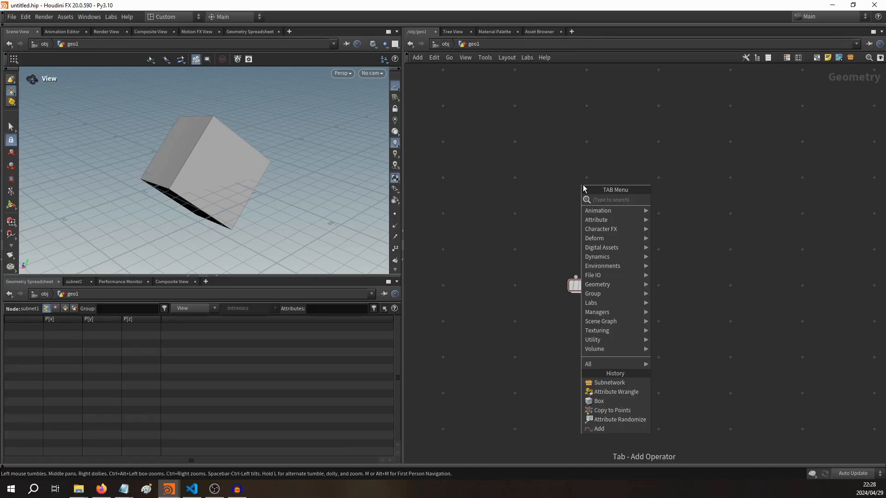
text(tube)
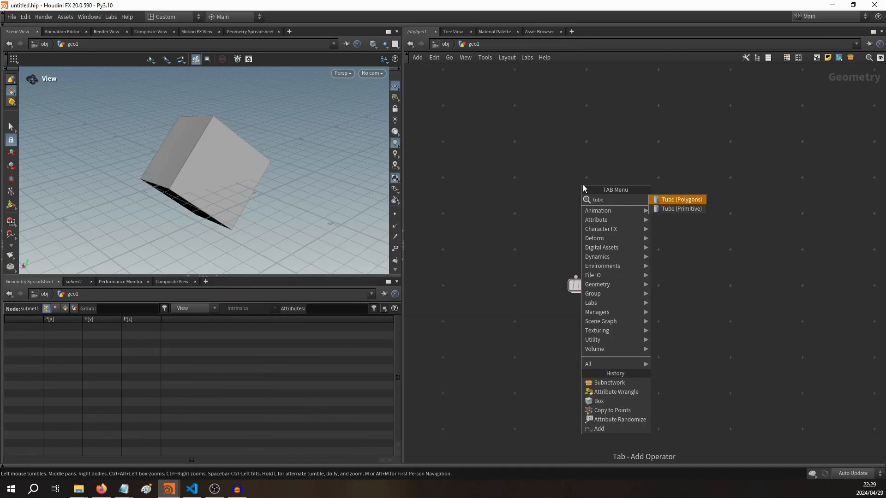
key(Return)
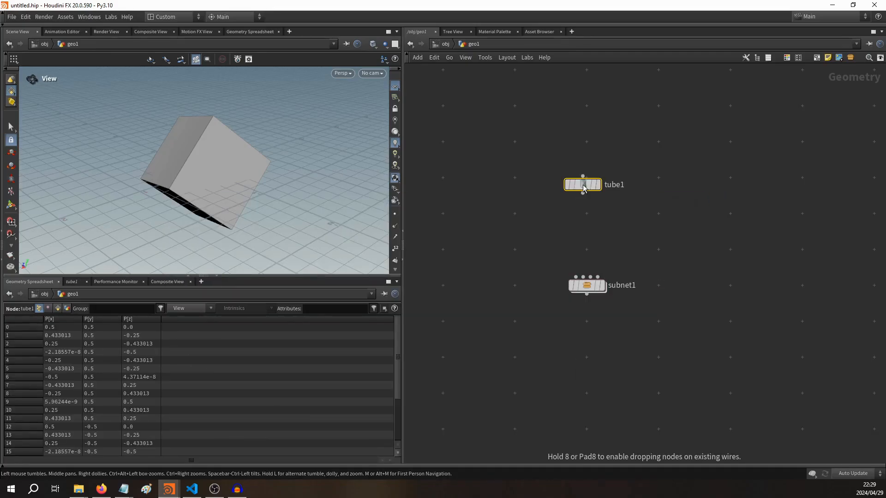
click(598, 185)
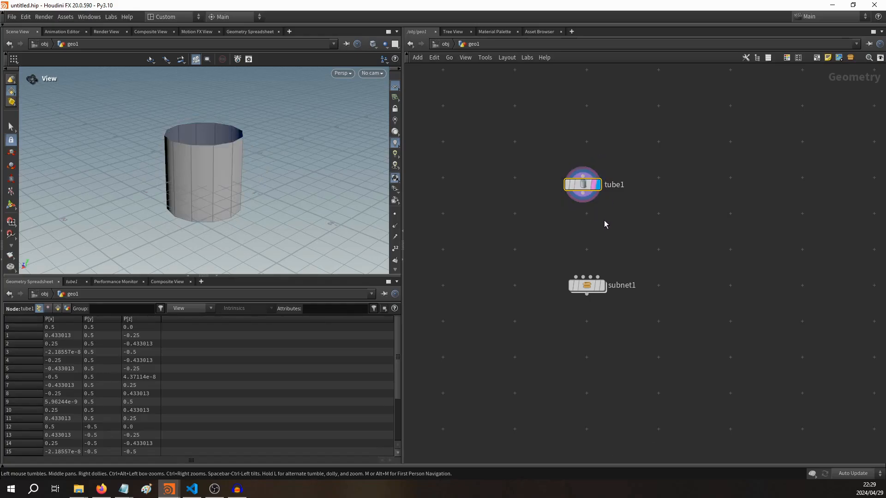
Enable End Caps on tube1 and set its first Radius value to 0.2.
key(p)
middle_drag(533, 228, 451, 235)
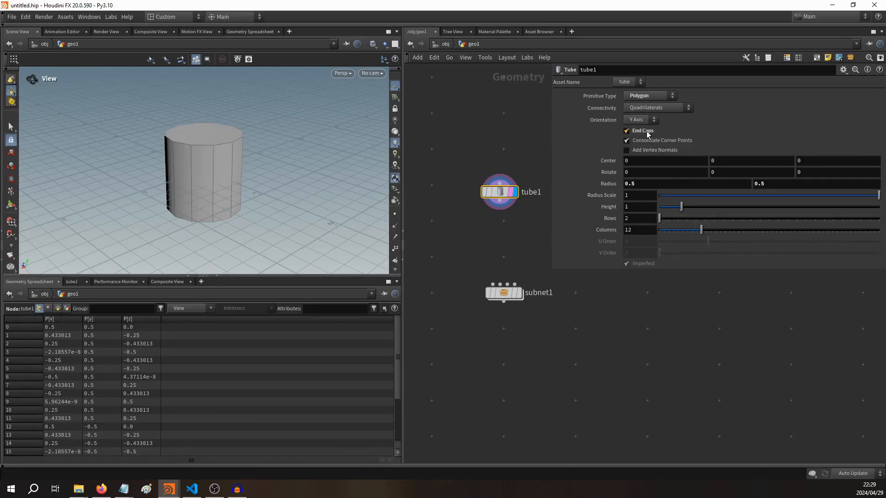
mouse_move(790, 184)
middle_down()
mouse_move(713, 184)
mouse_move(801, 180)
middle_up()
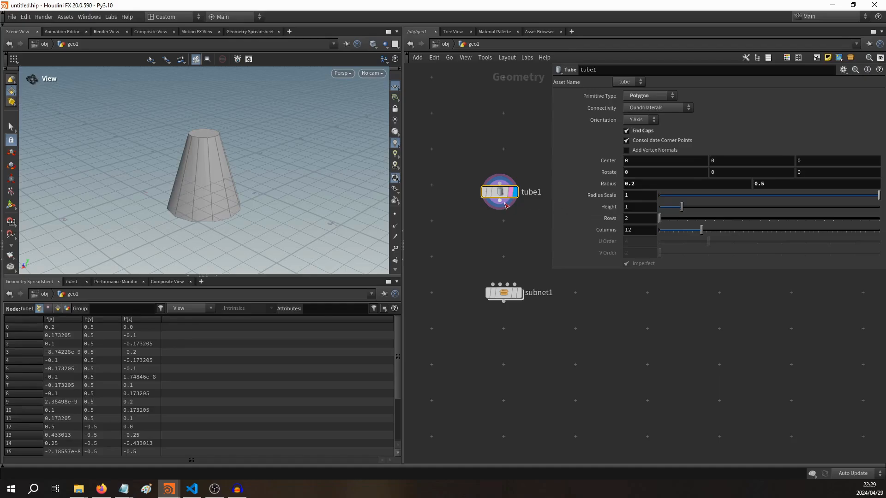
Connect tube1 to the first input of subnet1 and open the subnetwork.
drag(501, 206, 493, 285)
click(504, 293)
double_click(504, 296)
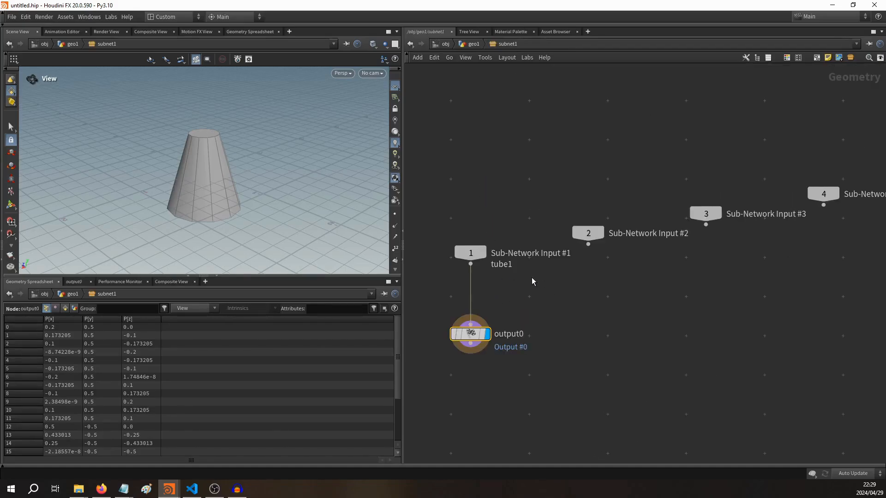
middle_drag(531, 278, 595, 266)
scroll(568, 192, down, 4)
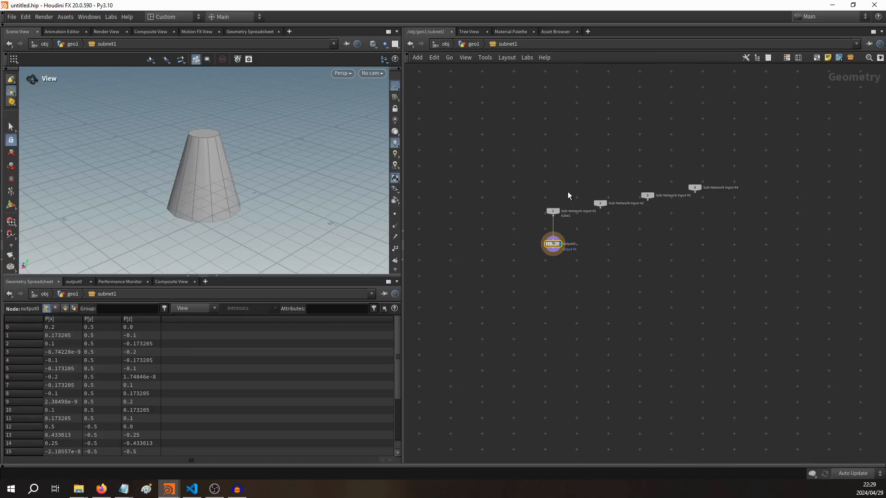
Space Sub-Network Input #1 and output0 far apart vertically and cut the wire between them.
middle_drag(566, 176, 572, 268)
scroll(567, 297, up, 3)
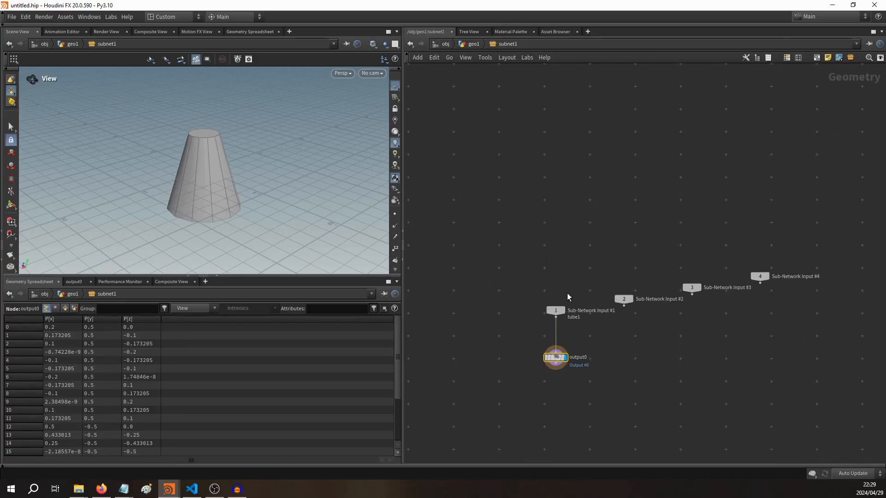
drag(558, 312, 563, 188)
drag(552, 130, 547, 134)
drag(558, 360, 549, 426)
scroll(547, 363, up, 2)
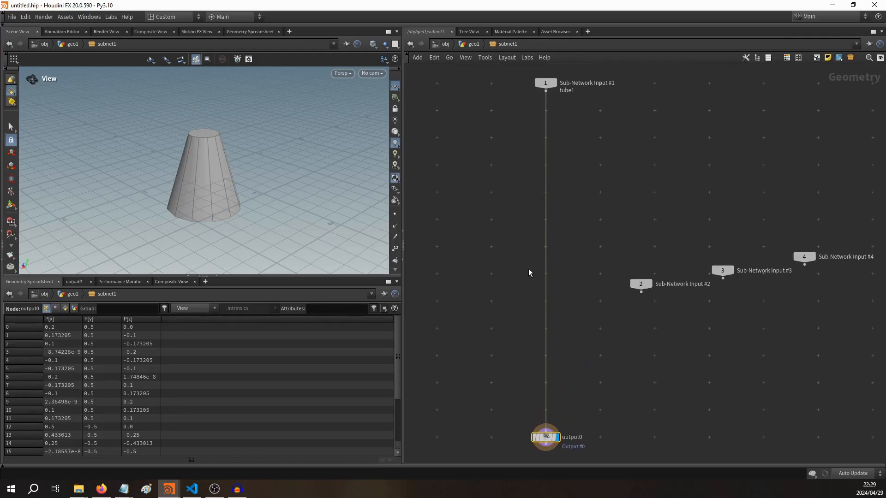
middle_drag(529, 269, 530, 289)
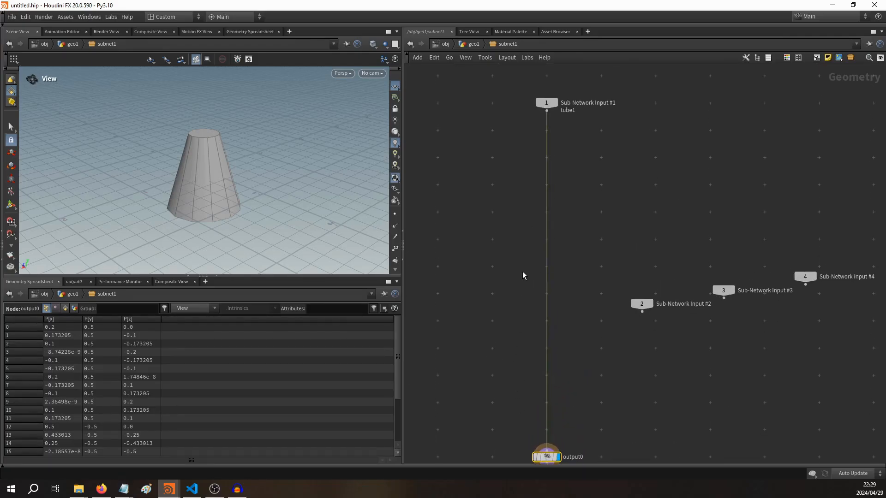
key(y)
drag(520, 276, 586, 283)
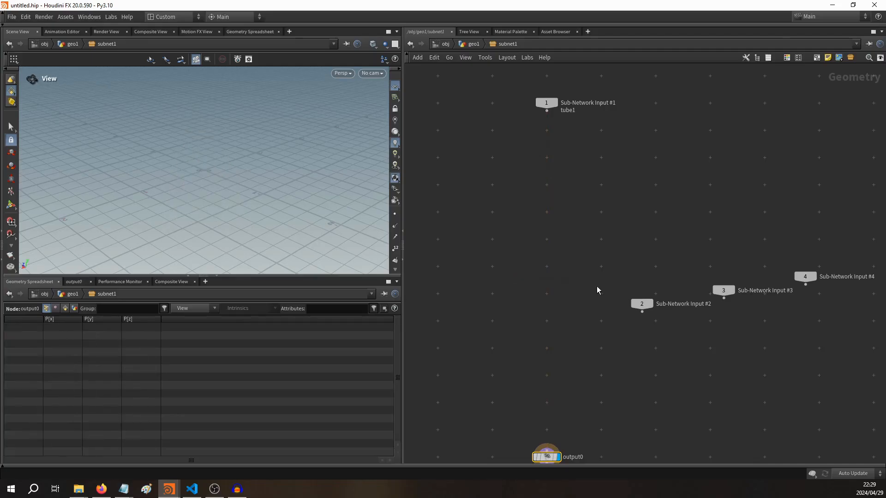
Line up Sub-Network Inputs #2, #3 and #4 in a row and move them well away from Input #1.
middle_drag(596, 287, 479, 304)
drag(494, 358, 706, 279)
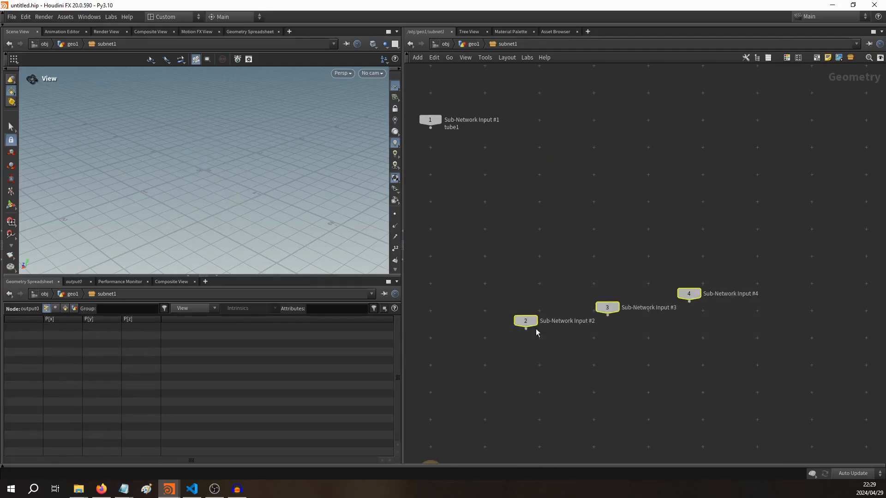
drag(530, 323, 654, 121)
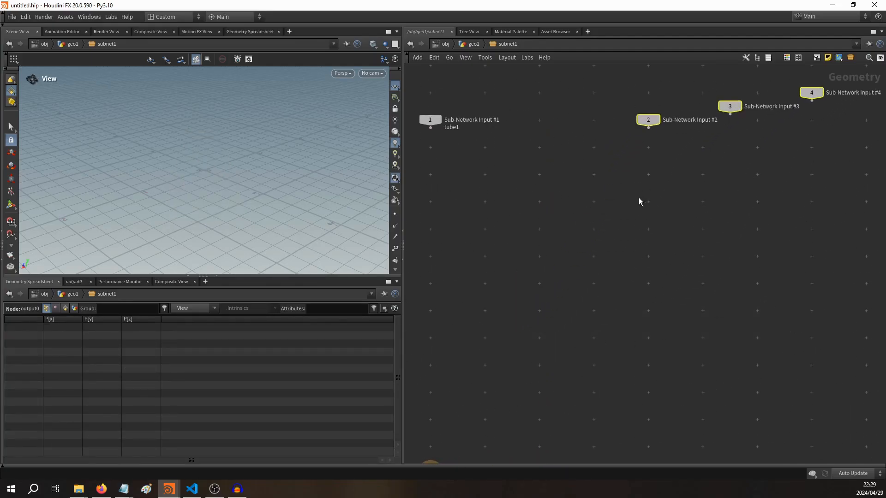
middle_drag(638, 201, 606, 231)
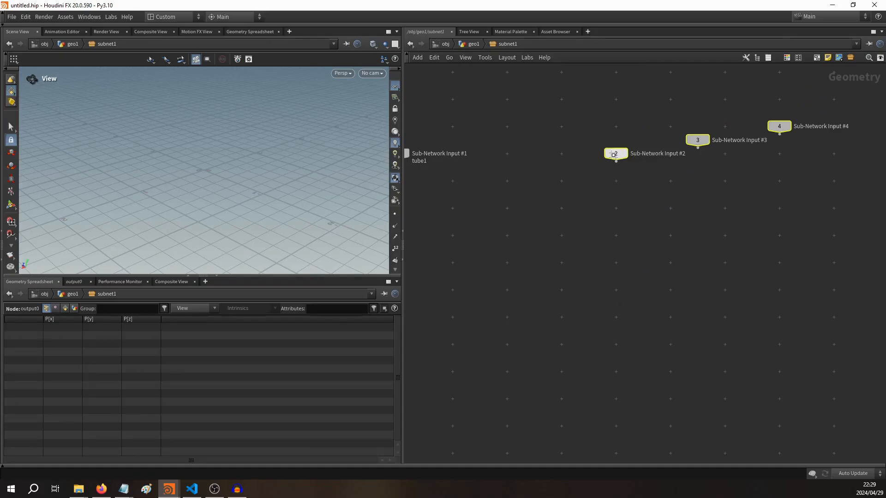
drag(614, 155, 738, 158)
middle_drag(642, 220, 545, 266)
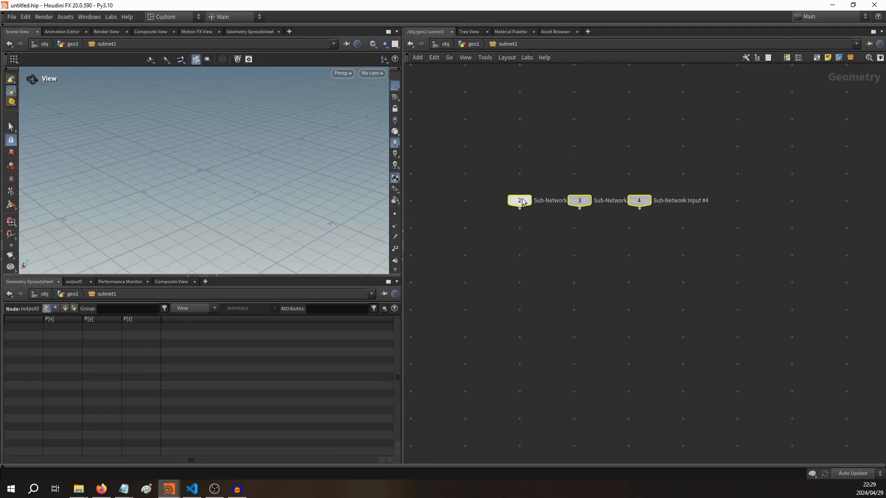
drag(523, 202, 741, 120)
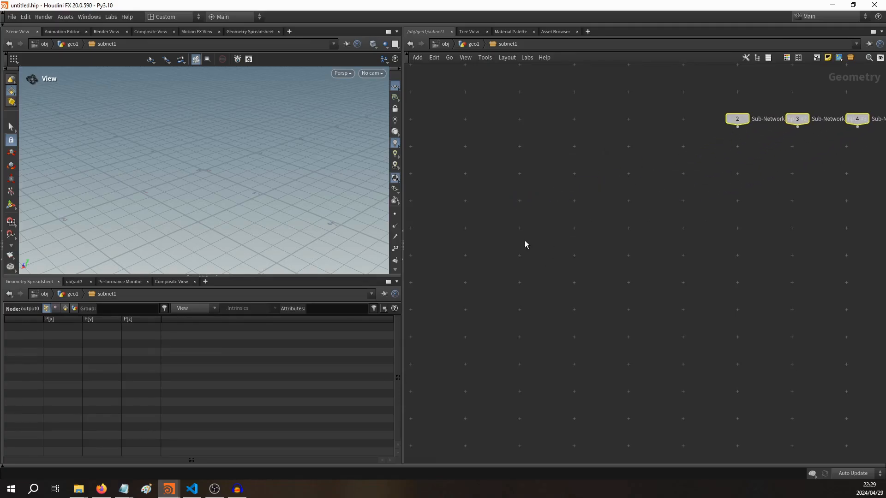
Add a Null node below Sub-Network Input #1, connect it to that input and make it the displayed node.
middle_drag(525, 240, 740, 182)
key(Tab)
text(null)
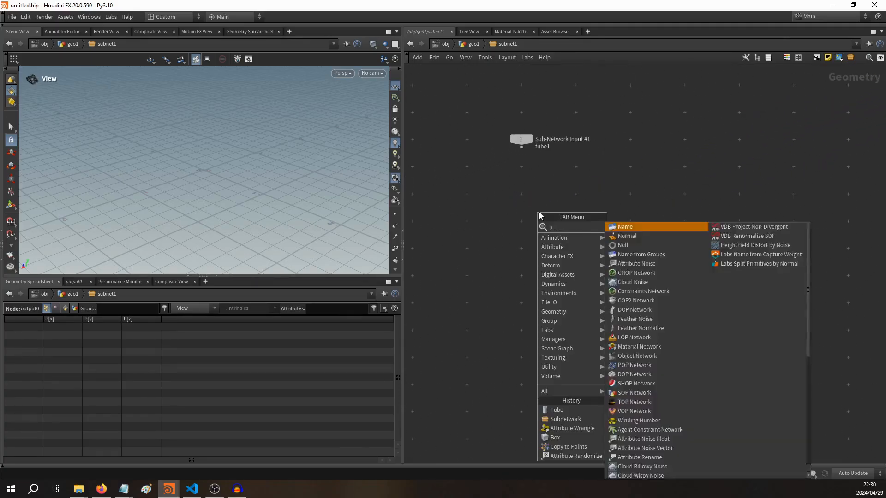
key(Return)
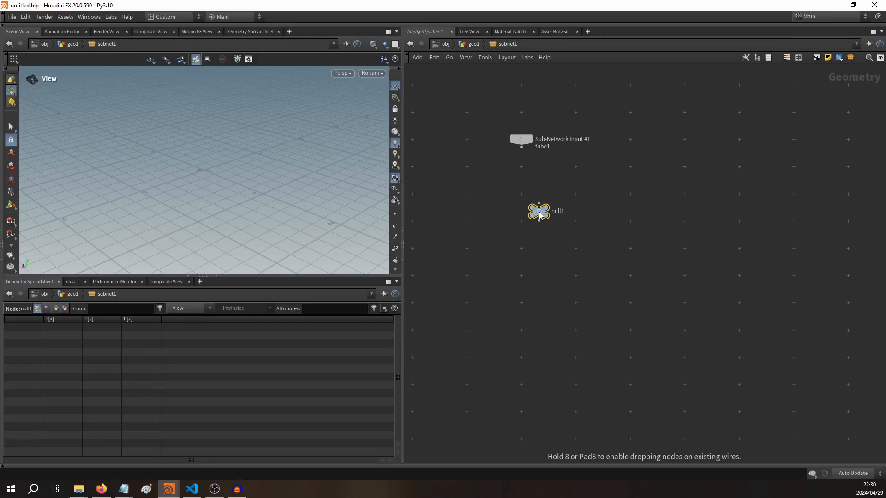
drag(540, 212, 521, 148)
click(532, 229)
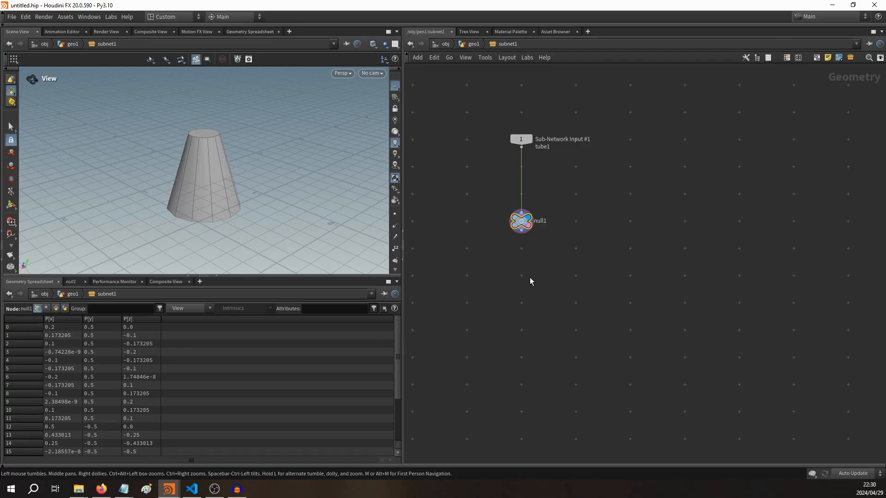
Add a Remesh to Grid node below null1, connect it to null1's output and make it the displayed node.
key(Tab)
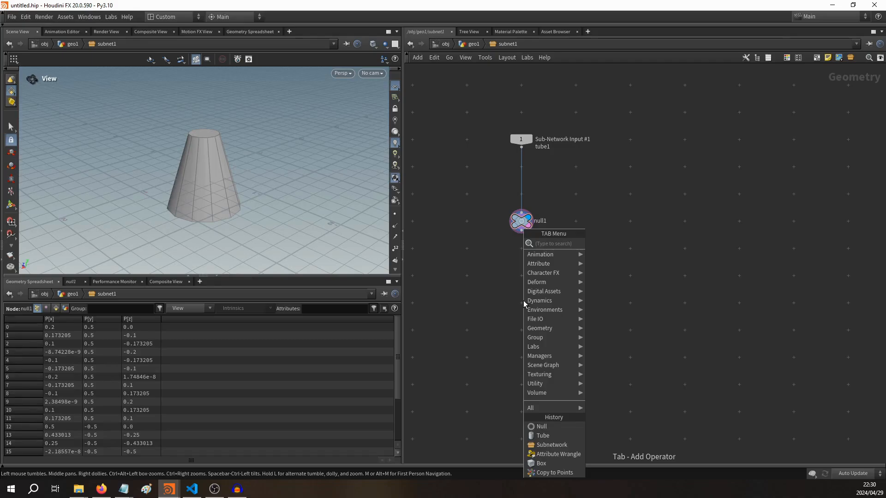
text(remesh)
key(Down)
key(Down)
key(Down)
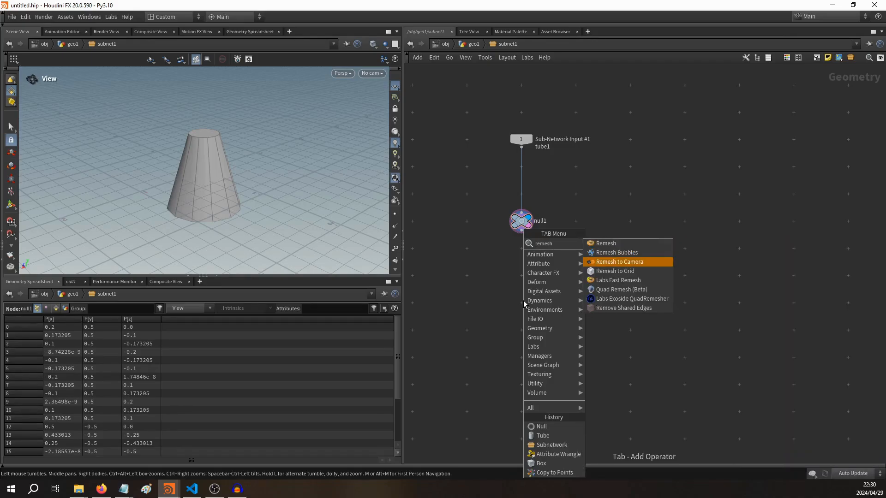
key(Return)
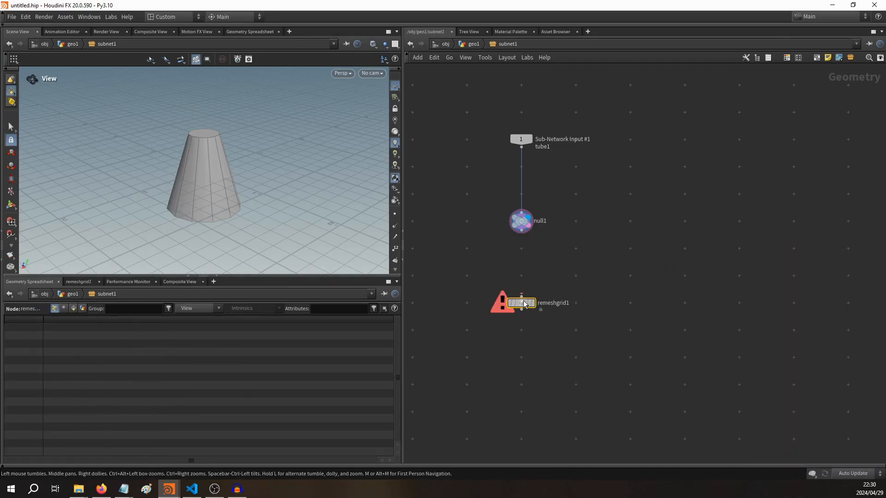
click(525, 307)
drag(521, 299, 532, 237)
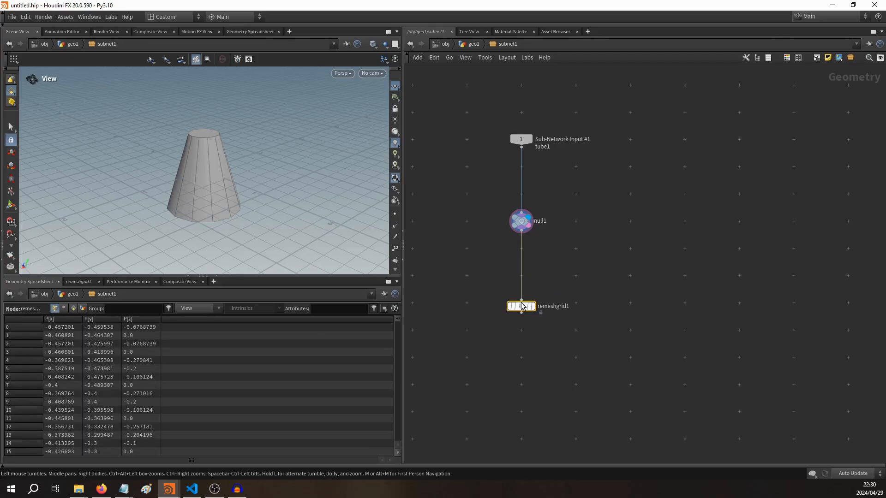
drag(525, 307, 526, 277)
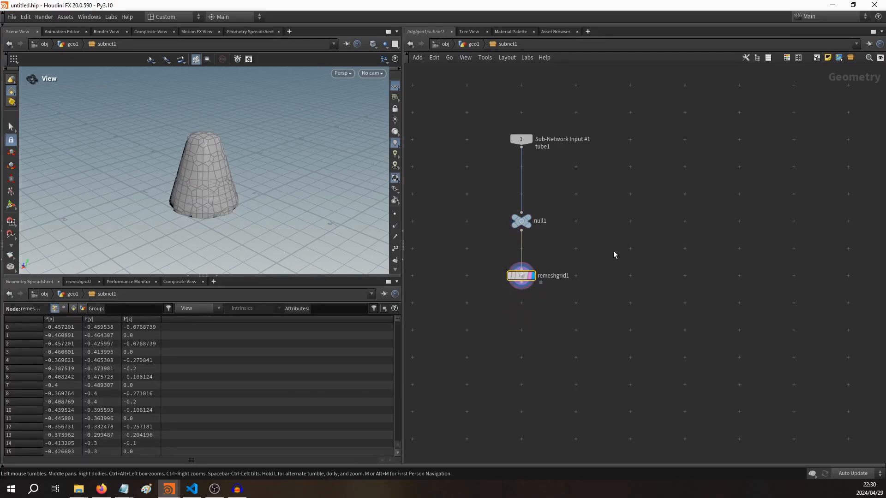
Return to the geo1 network, move tube1 farther above subnet1 and add a Merge node for wiring between them.
key(u)
drag(539, 198, 542, 155)
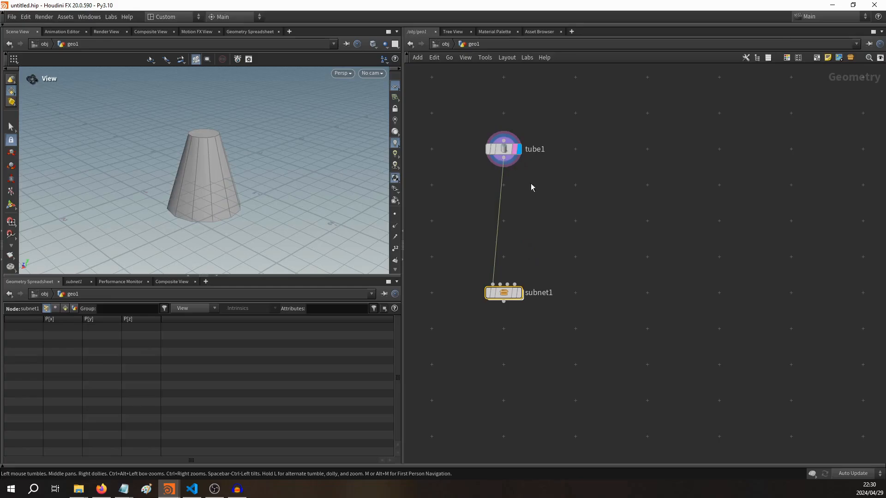
key(Tab)
text(mer)
key(Return)
click(574, 202)
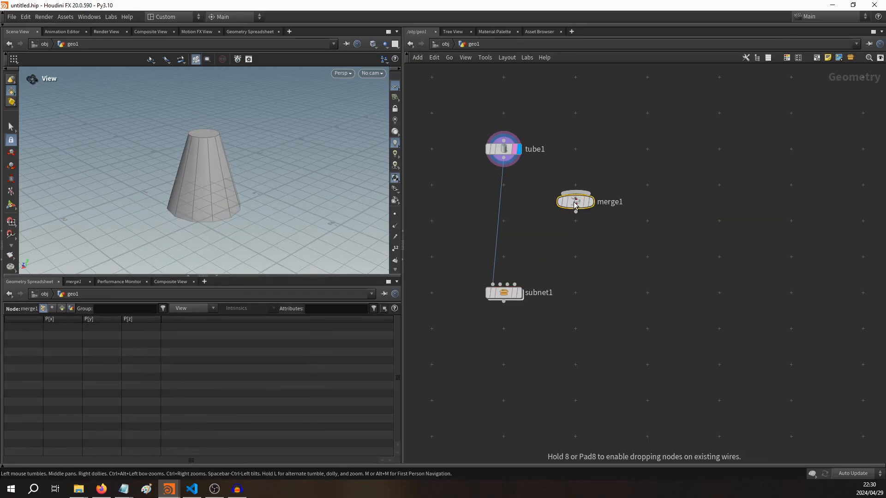
Route tube1 through merge1 into subnet1, and duplicate tube1 as a second input of merge1.
drag(503, 158, 591, 141)
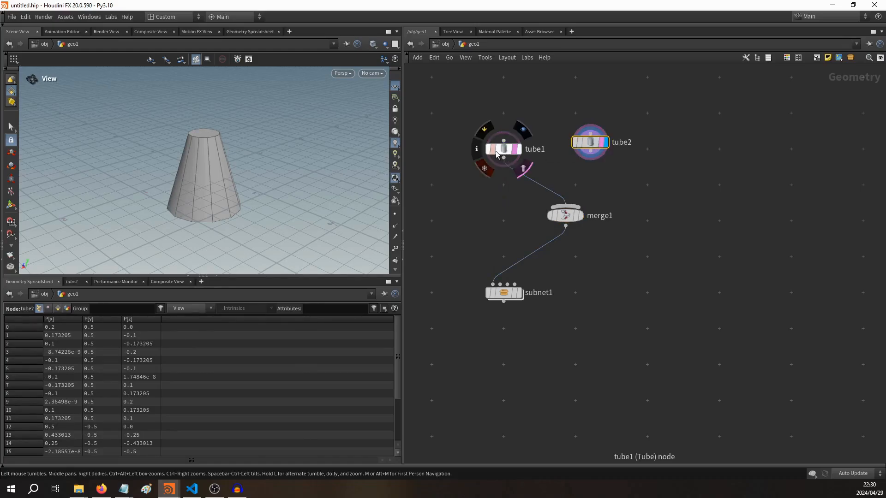
drag(606, 146, 500, 226)
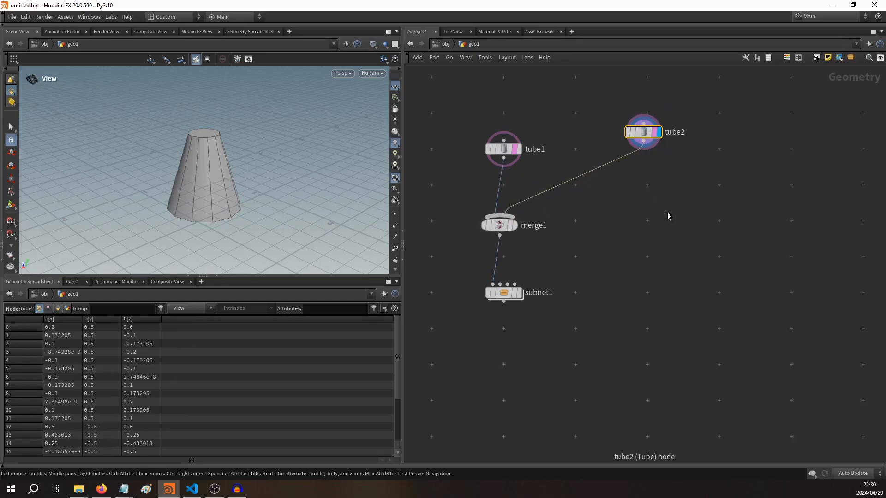
Set the X value of tube2's Center to 0.4 to offset it from tube1.
key(p)
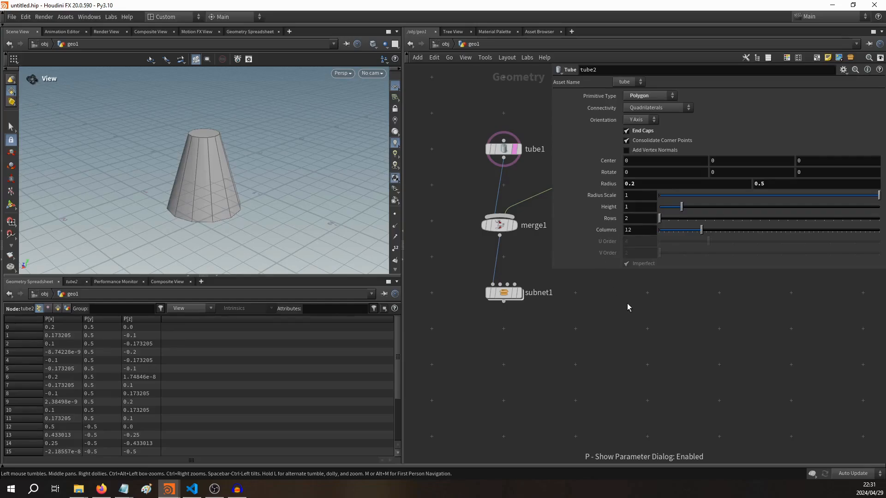
middle_drag(628, 303, 608, 317)
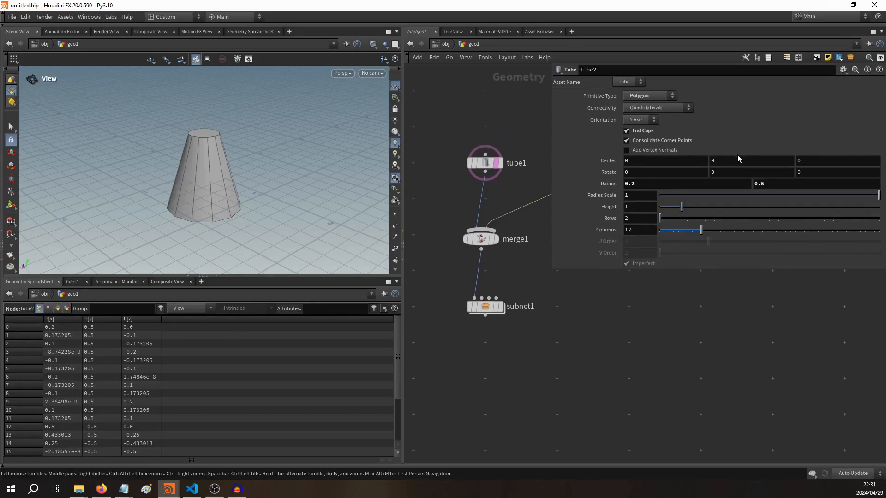
mouse_move(736, 159)
middle_down()
mouse_move(760, 157)
mouse_move(737, 164)
middle_up()
ctrl+middle_click(611, 164)
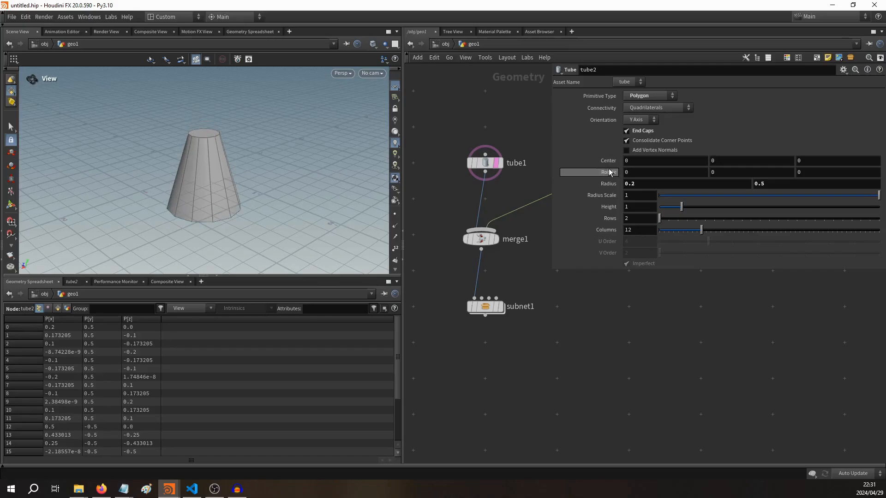
middle_drag(648, 159, 666, 159)
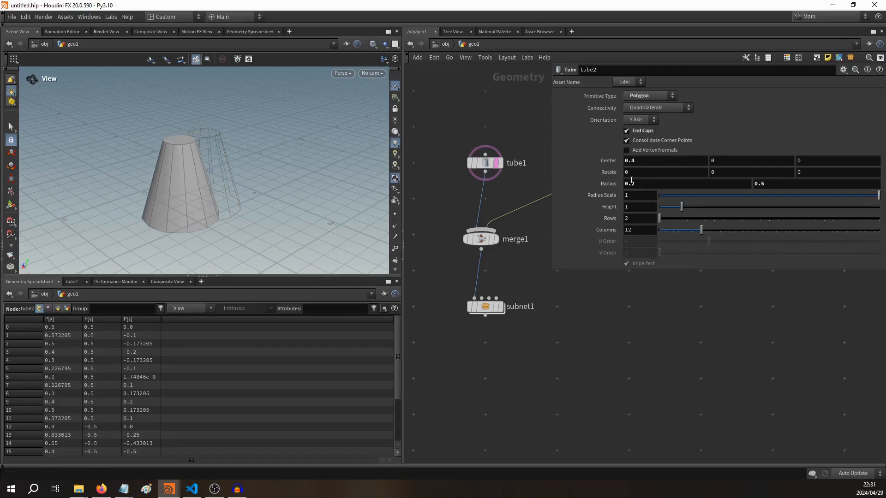
Display merge1 to show both tubes together, and enter subnet1 to examine the remeshed result.
click(500, 239)
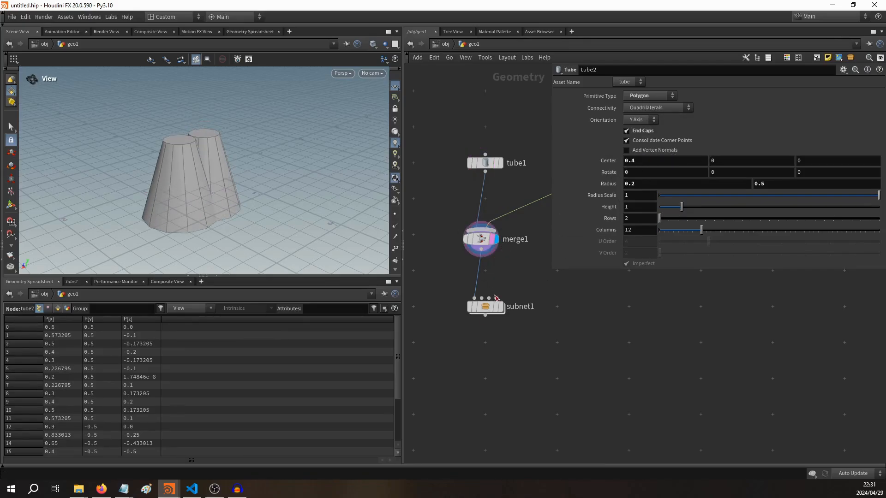
click(488, 312)
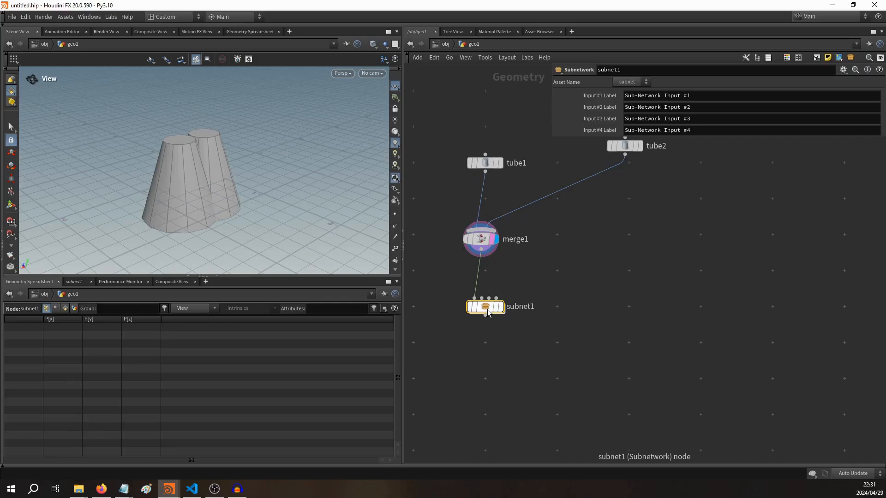
double_click(489, 312)
drag(263, 208, 277, 249)
key(p)
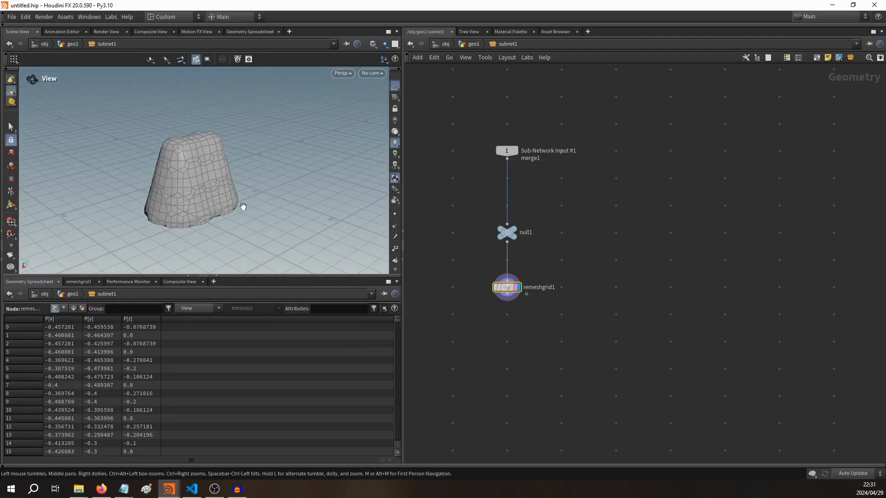
middle_drag(527, 341, 557, 302)
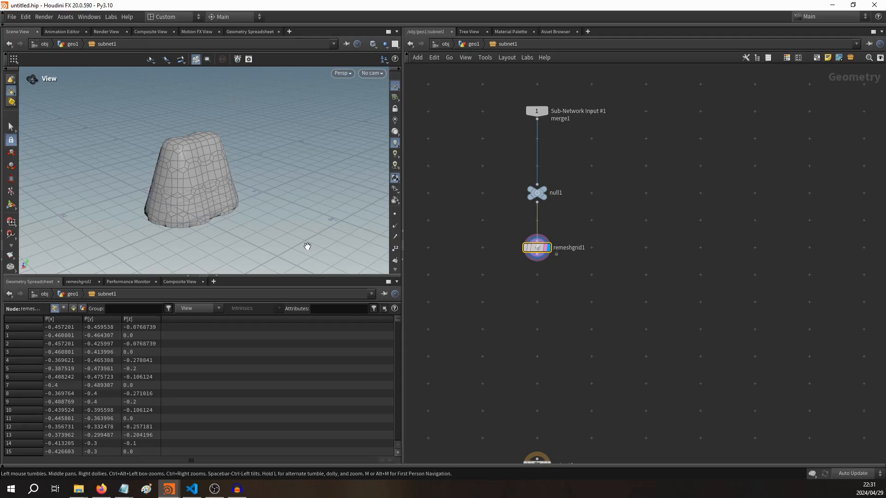
key(h)
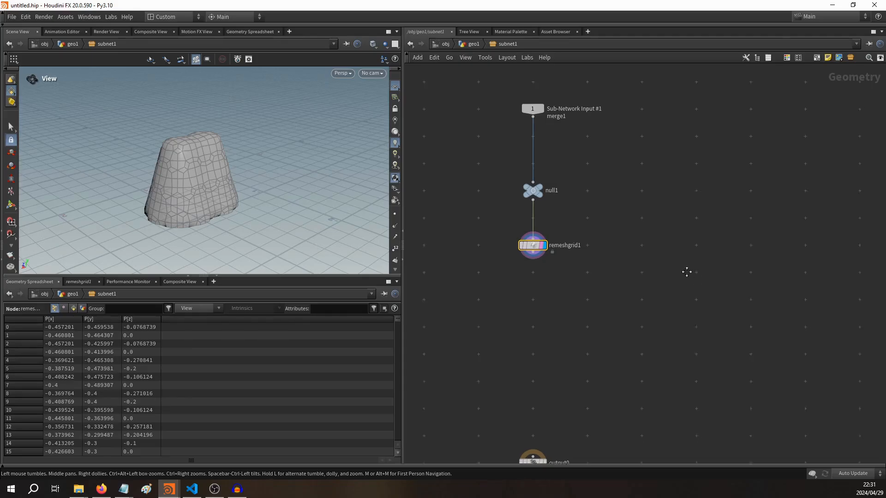
Add a Copy to Points node below remeshgrid1 and connect remeshgrid1's output to its target points input.
key(Tab)
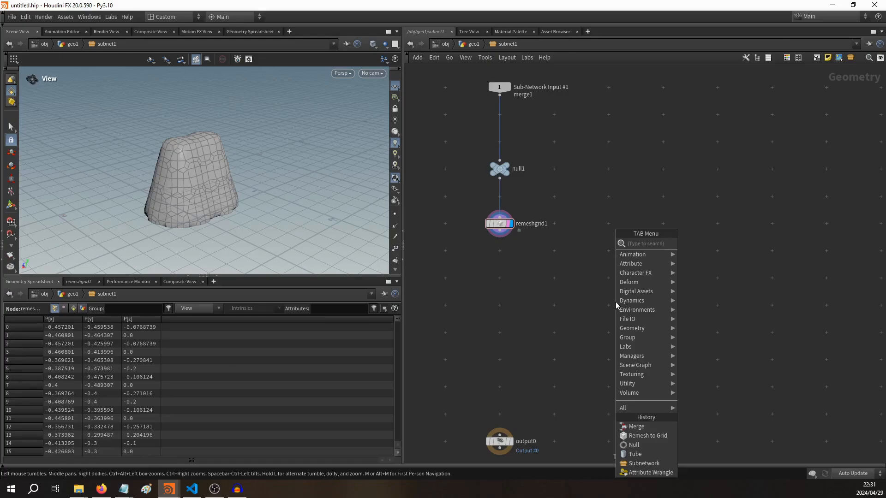
text(copy to)
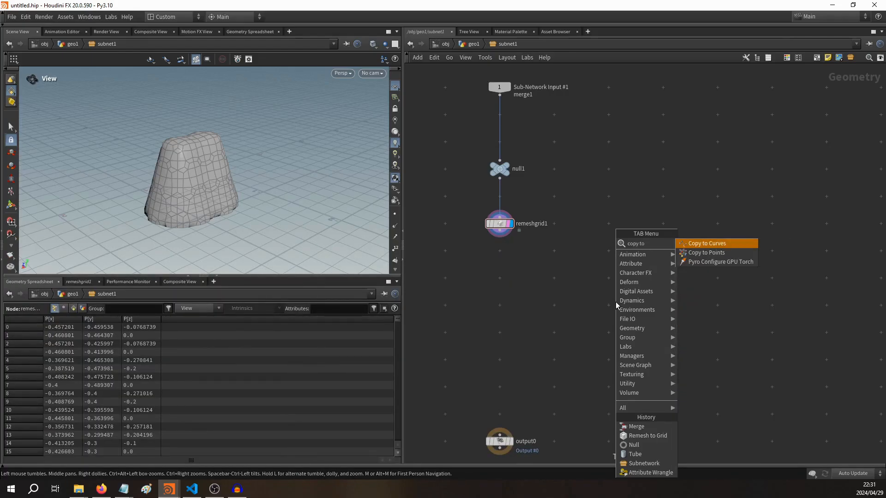
key(Down)
key(Return)
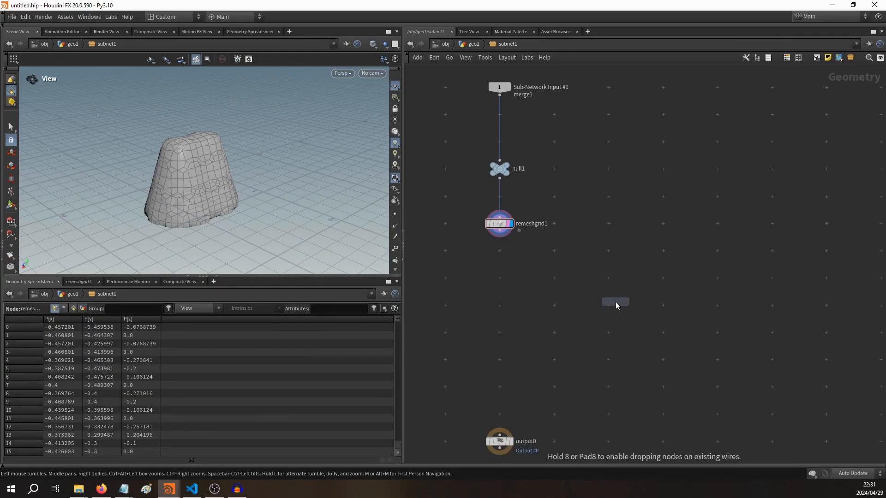
drag(616, 302, 554, 332)
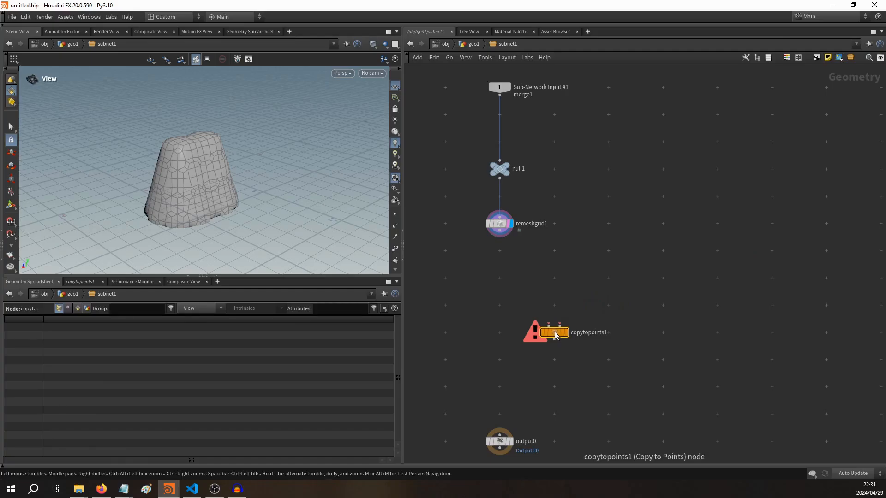
scroll(555, 331, up, 3)
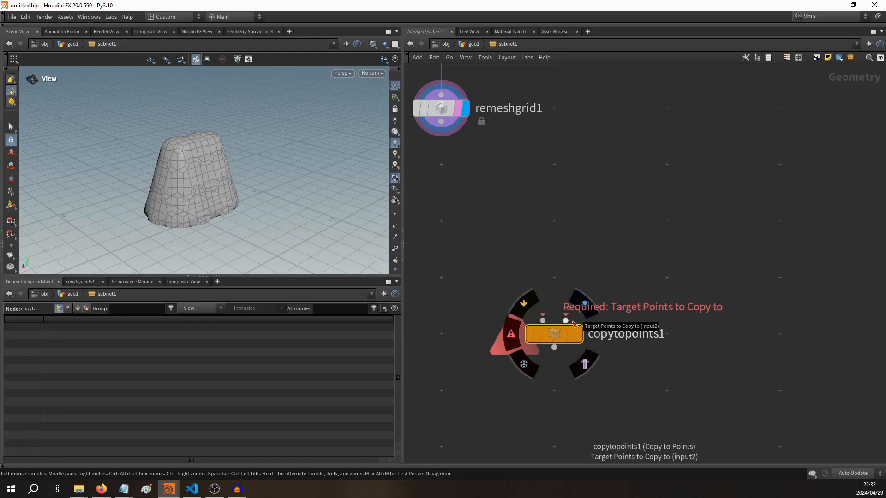
drag(560, 337, 560, 394)
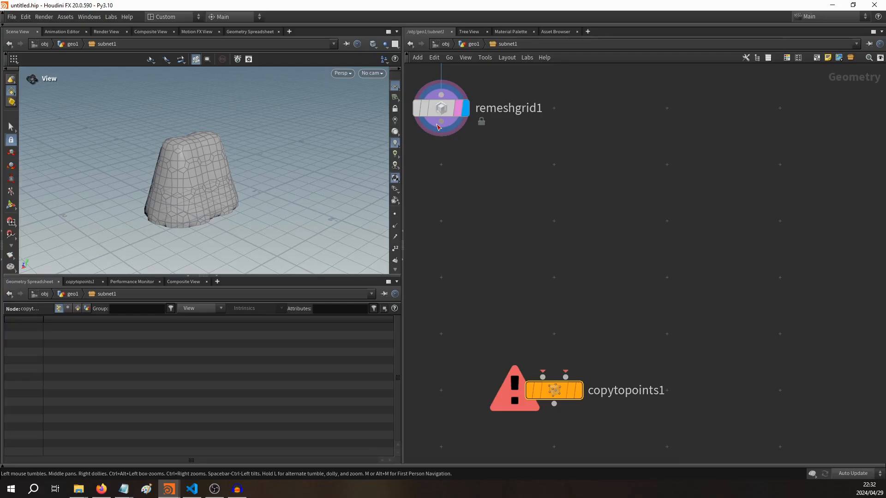
drag(442, 122, 591, 376)
Add a Platonic Solids node as copytopoints1's first input, display copytopoints1 and align it below remeshgrid1.
key(Tab)
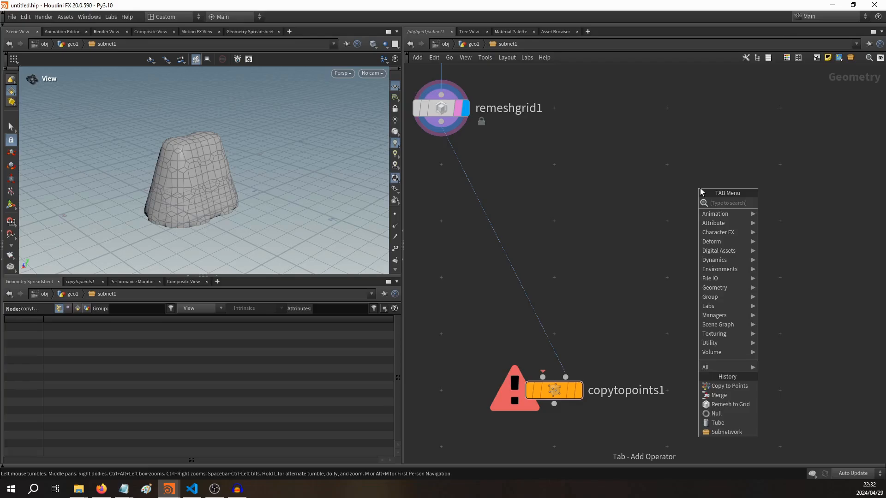
text(plat)
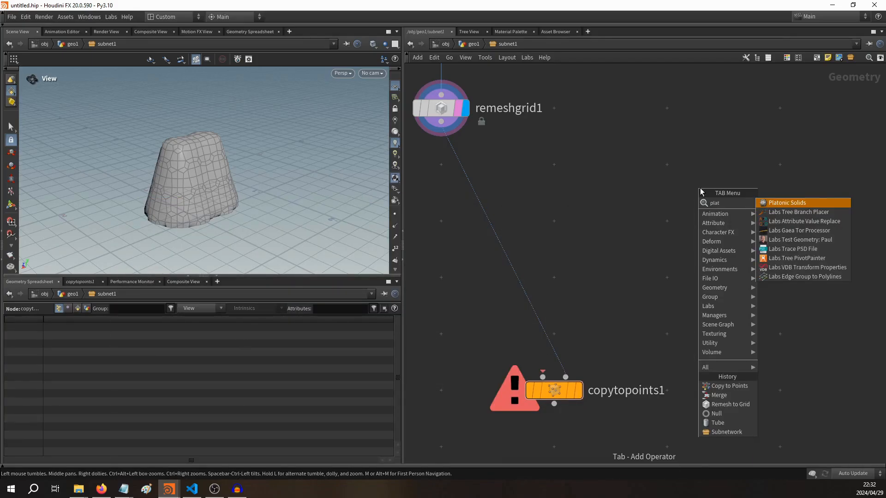
key(Return)
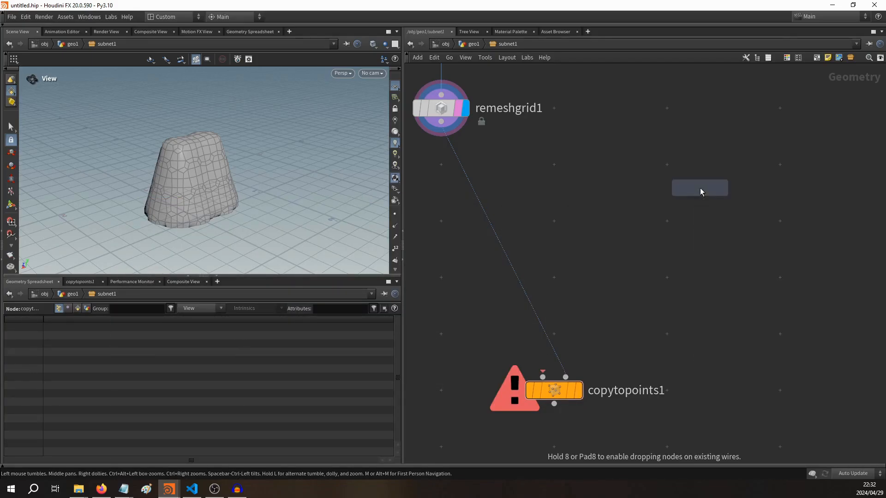
click(699, 187)
drag(700, 191, 534, 377)
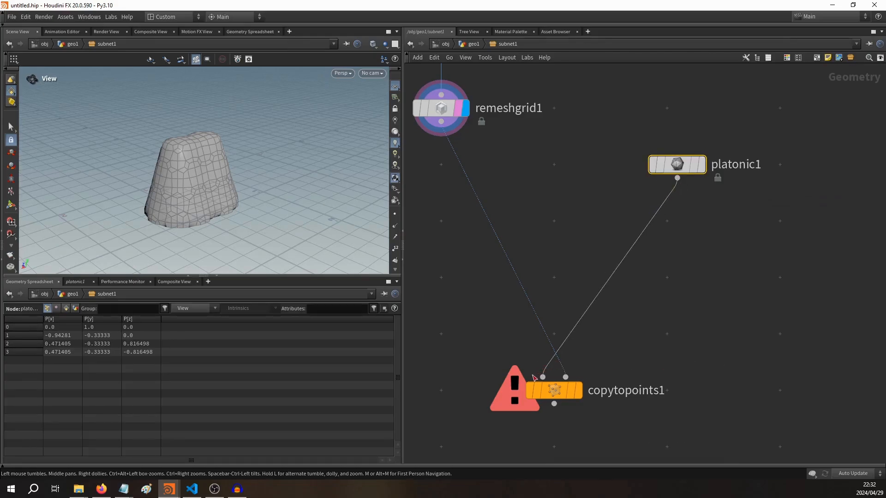
click(579, 392)
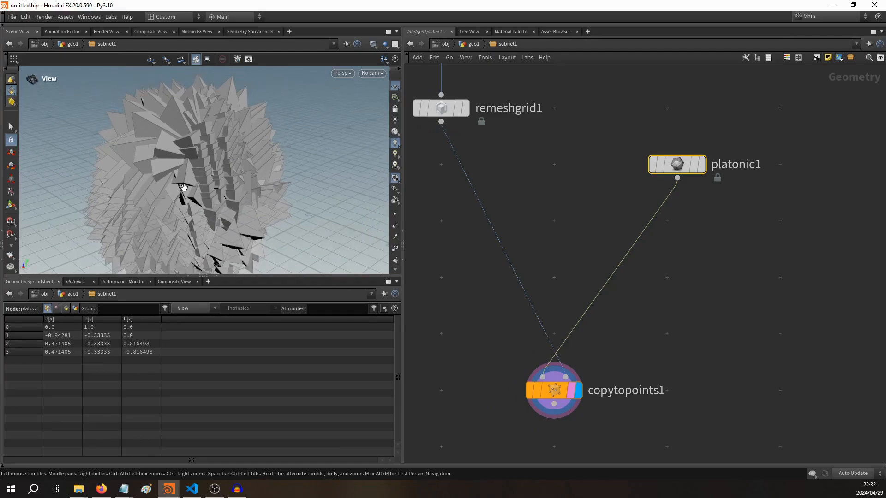
middle_drag(568, 231, 627, 210)
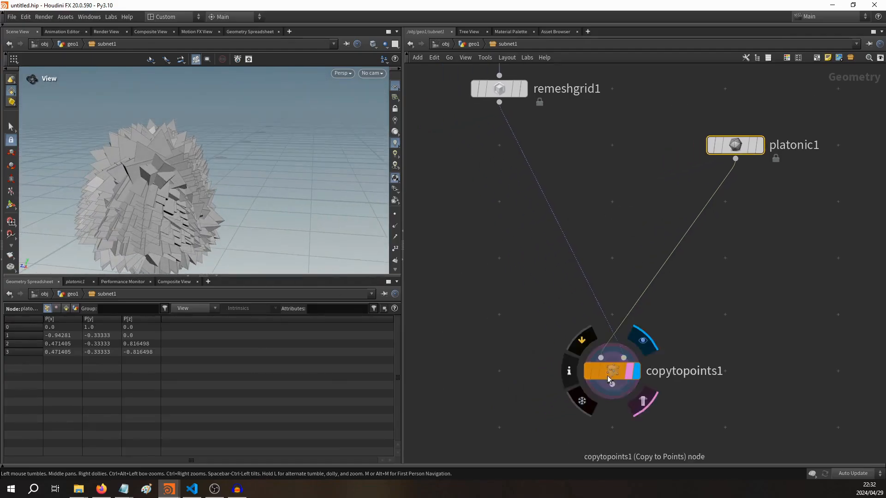
drag(608, 376, 498, 373)
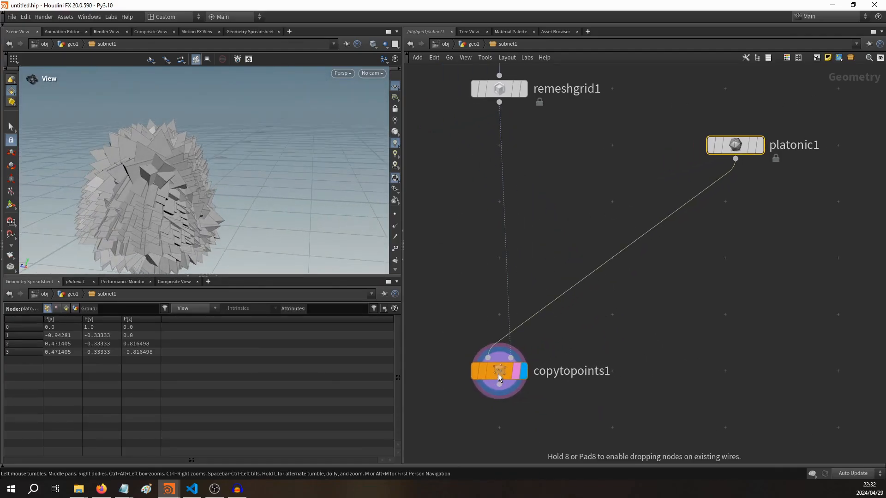
Display remeshgrid1 and turn on point display in the viewport to show the mesh's points.
click(525, 92)
click(528, 123)
scroll(148, 207, up, 8)
drag(148, 207, 94, 214)
mouse_move(745, 151)
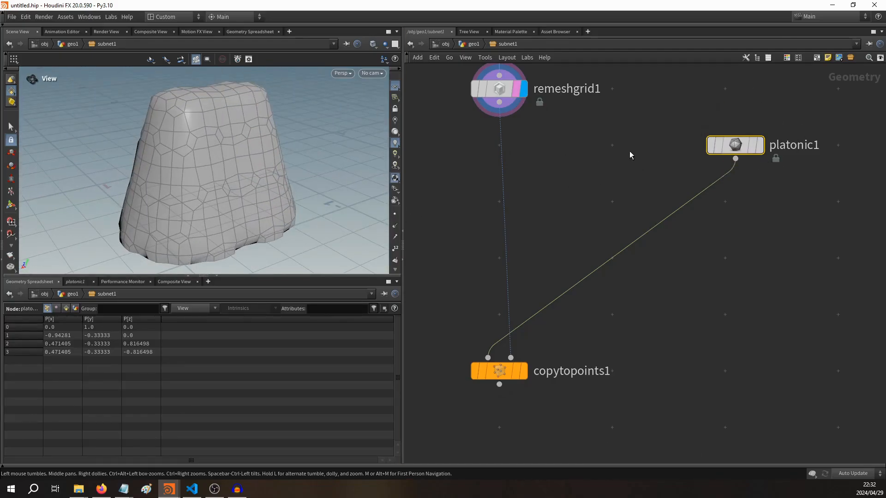
click(394, 214)
click(601, 199)
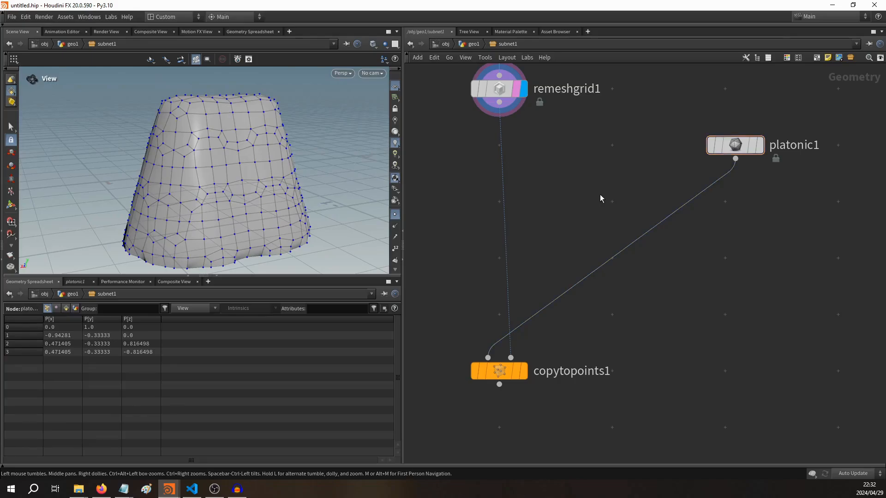
Insert a Scatter node on the wire between remeshgrid1 and copytopoints1 and make it the displayed node.
key(Tab)
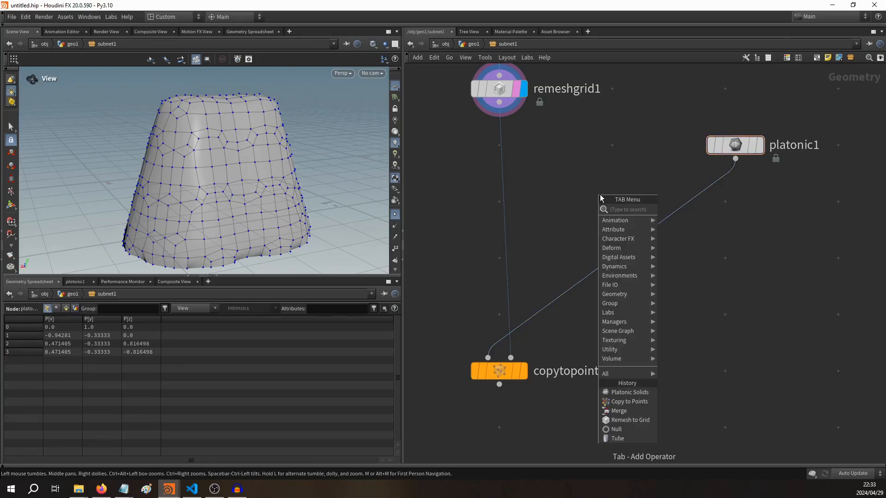
text(scat)
key(Return)
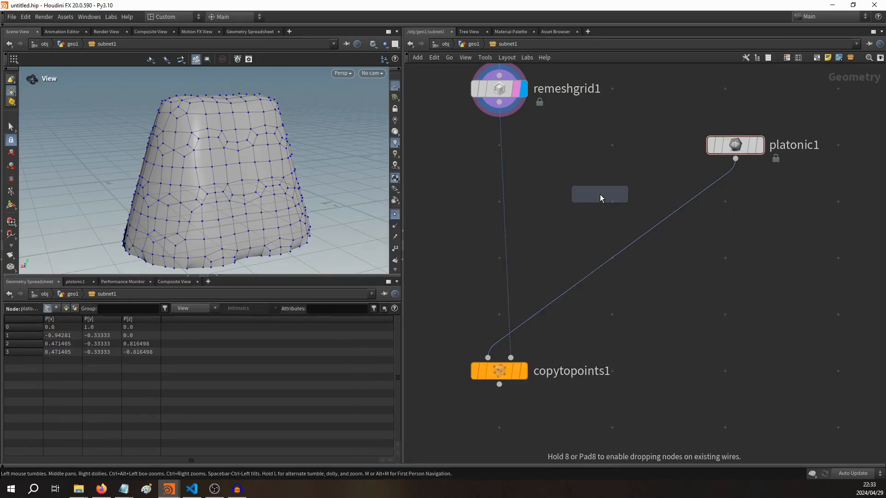
click(601, 197)
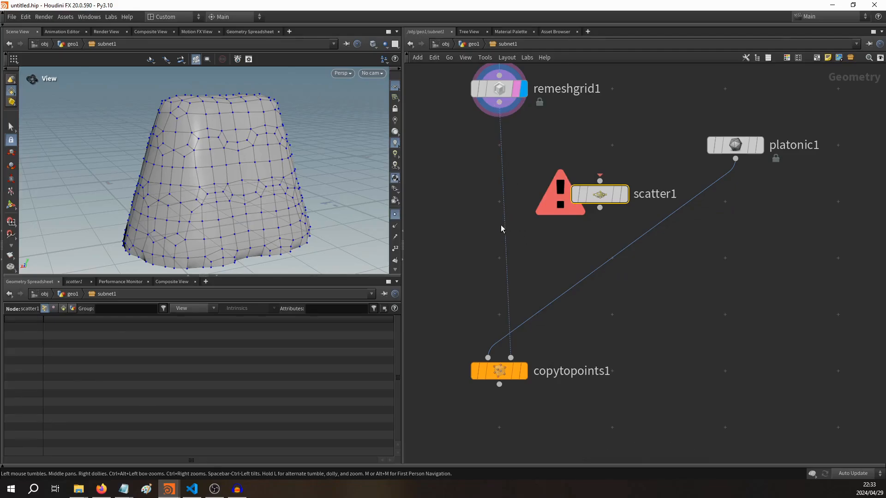
drag(505, 222, 521, 210)
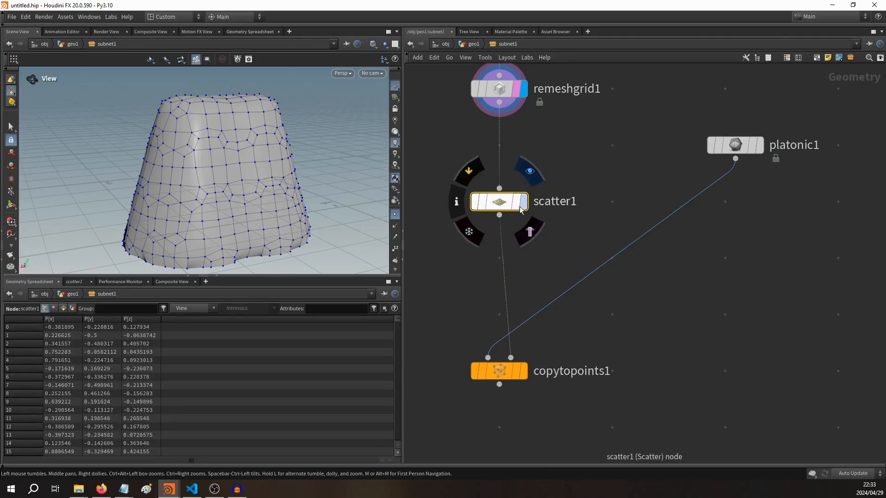
click(523, 206)
click(530, 233)
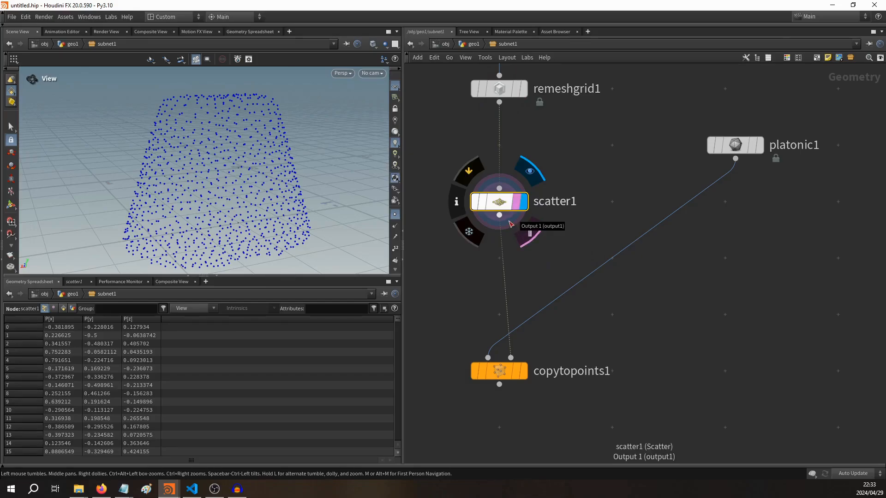
Turn off Force Total Count on scatter1 and display copytopoints1 to inspect the copied solids.
key(p)
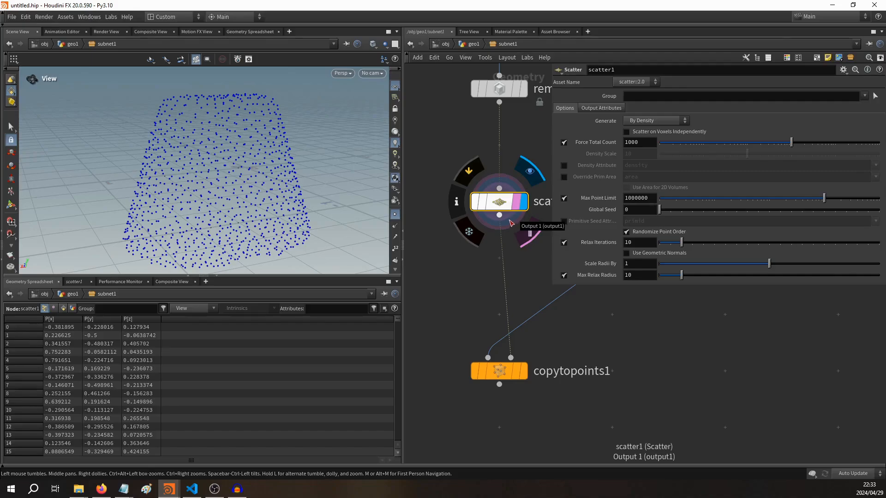
click(564, 143)
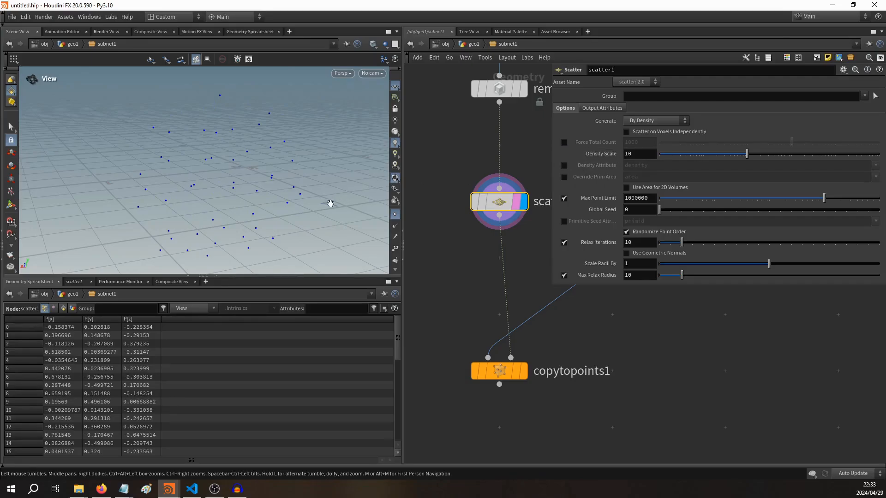
click(480, 298)
key(p)
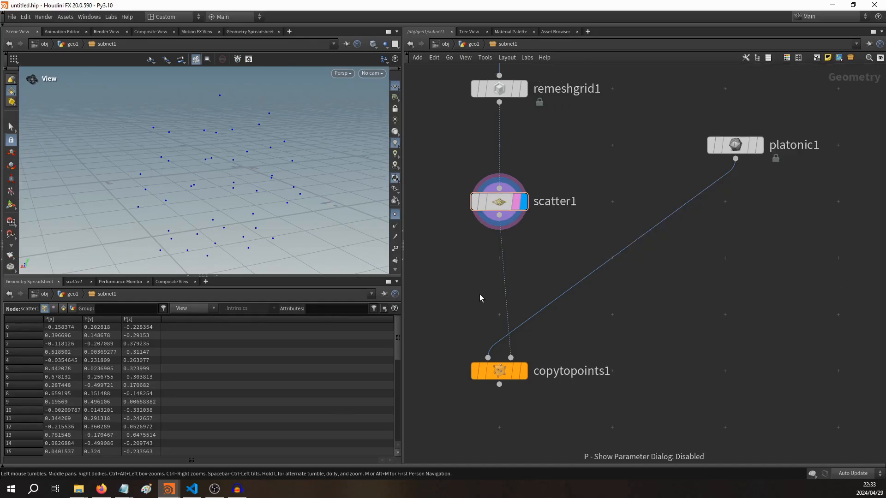
click(524, 373)
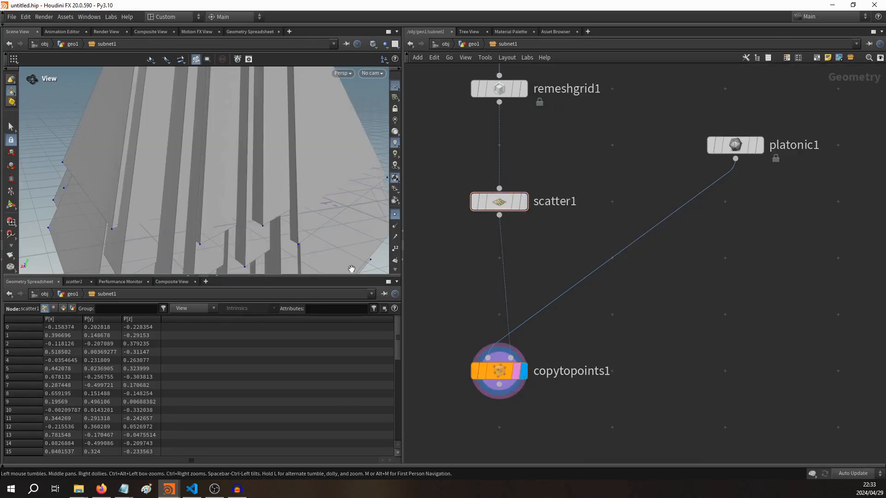
scroll(276, 213, down, 3)
drag(246, 209, 225, 203)
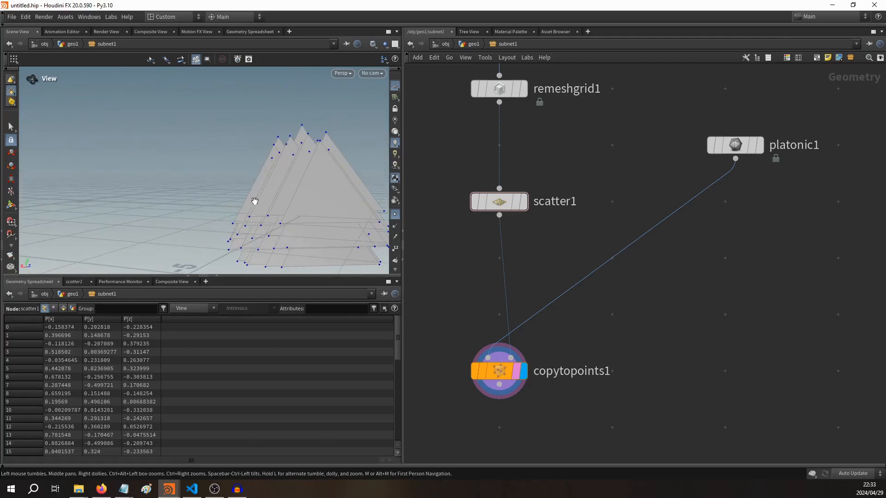
Set platonic1's Radius to 0.38 and its Solid Type to Icosahedron.
middle_drag(602, 192, 554, 213)
click(695, 173)
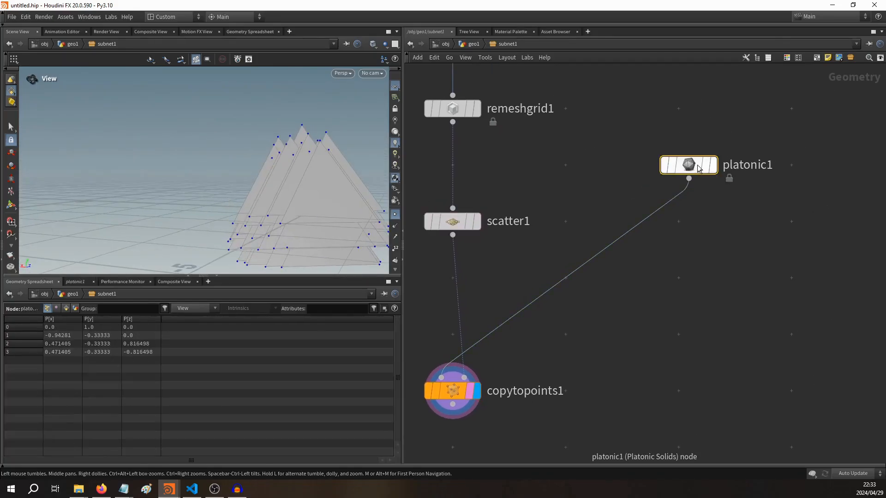
key(p)
drag(681, 119, 668, 120)
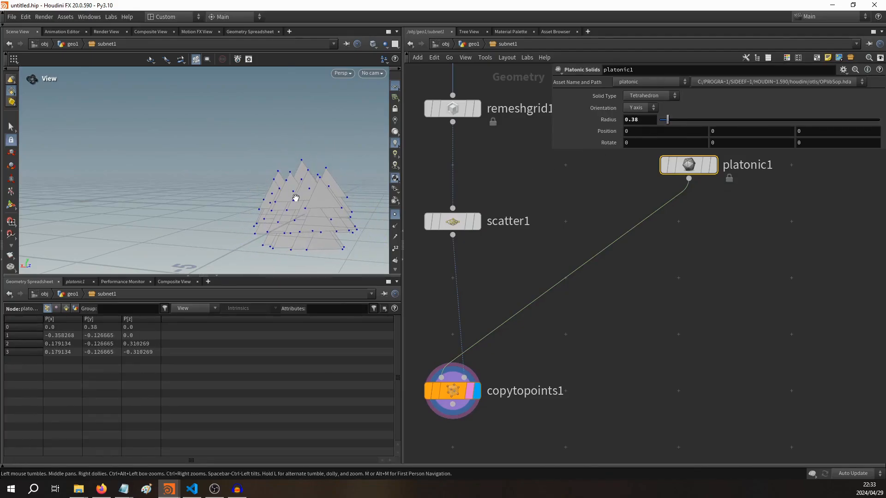
drag(295, 196, 261, 212)
scroll(256, 214, up, 5)
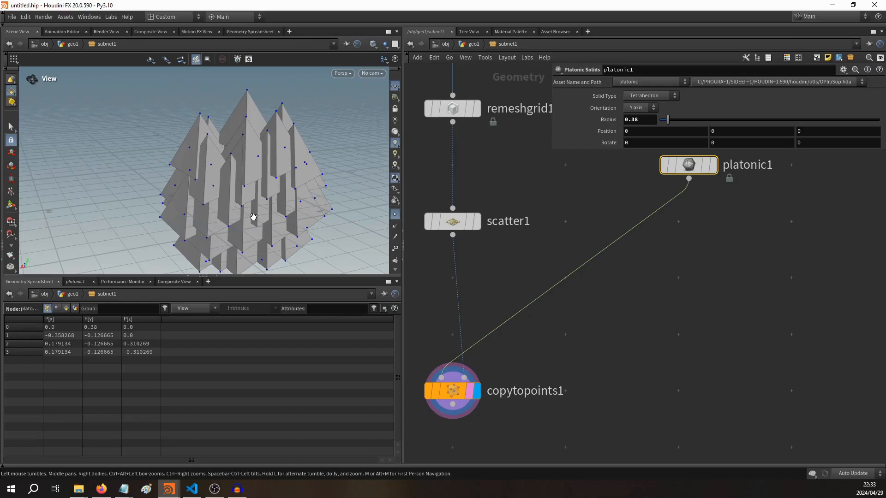
click(663, 98)
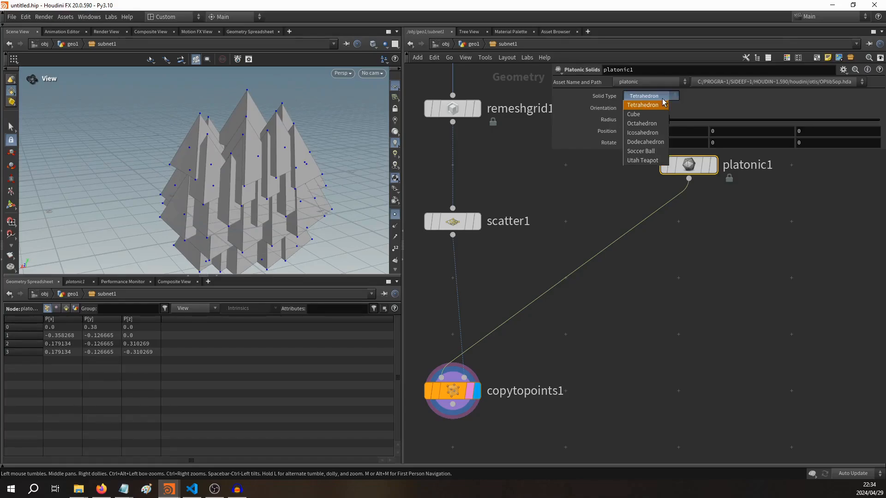
click(658, 135)
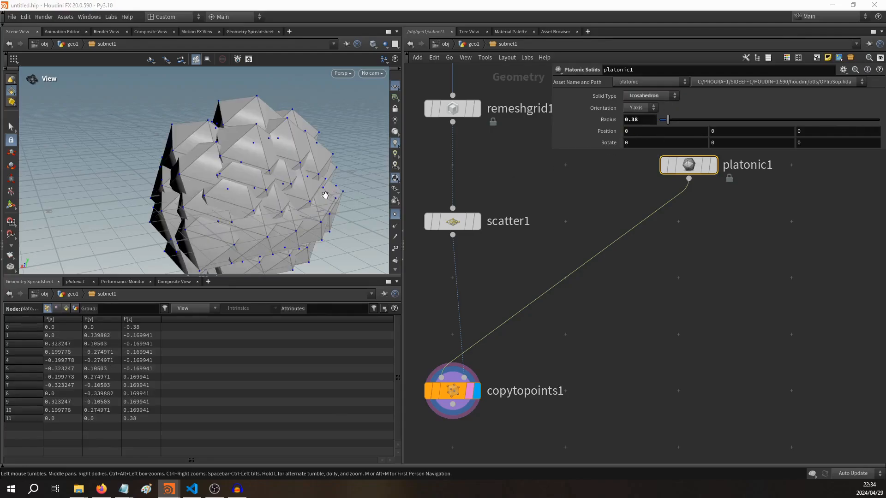
Add a Transform node and insert it on the wire between platonic1 and copytopoints1.
drag(259, 208, 250, 184)
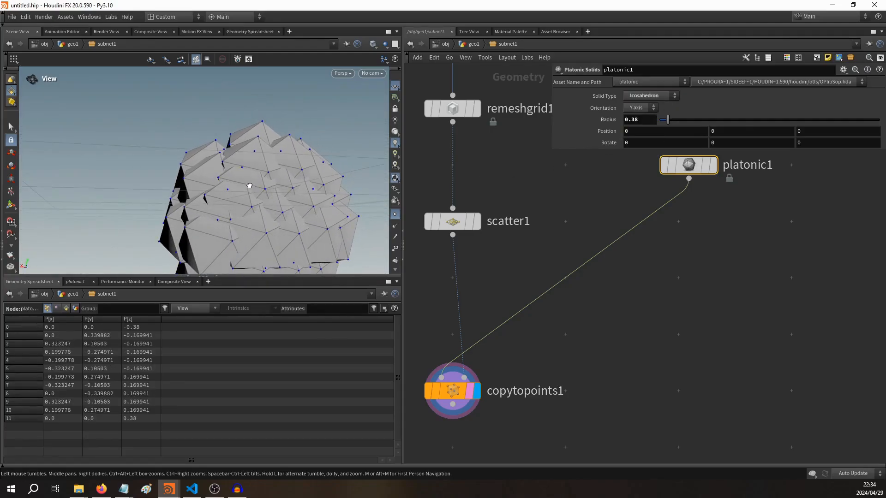
click(691, 261)
key(Tab)
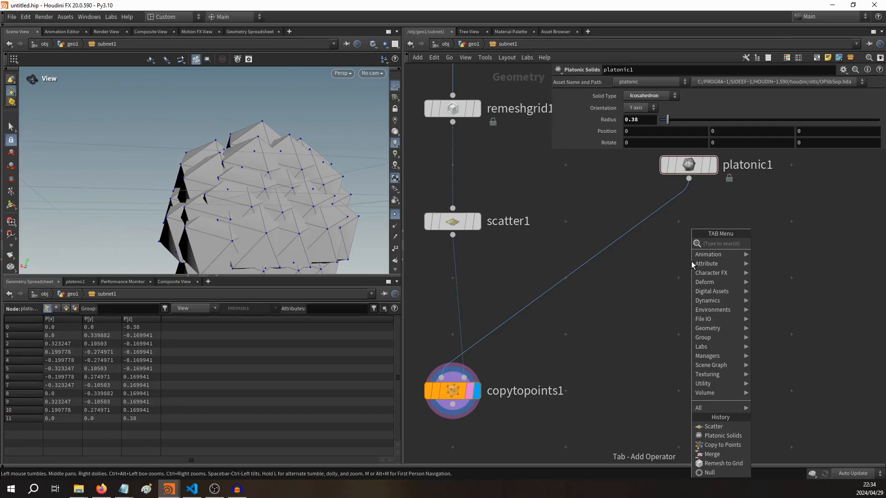
click(682, 237)
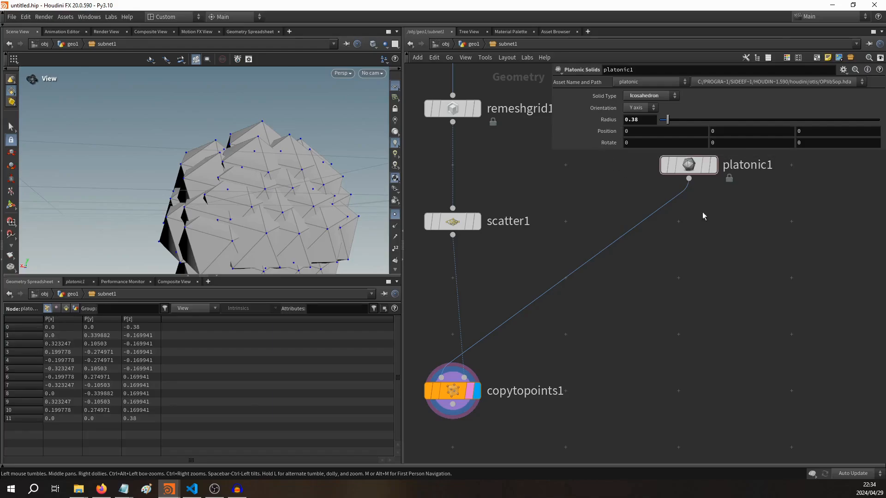
key(Tab)
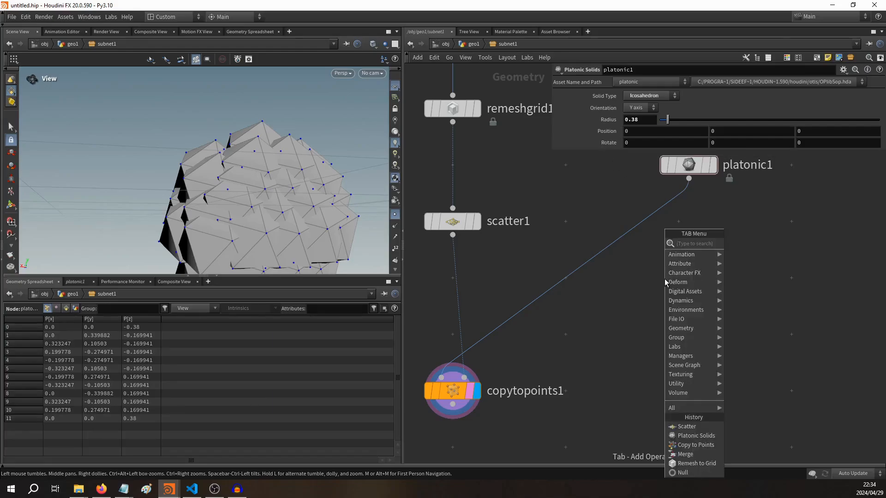
text(trans)
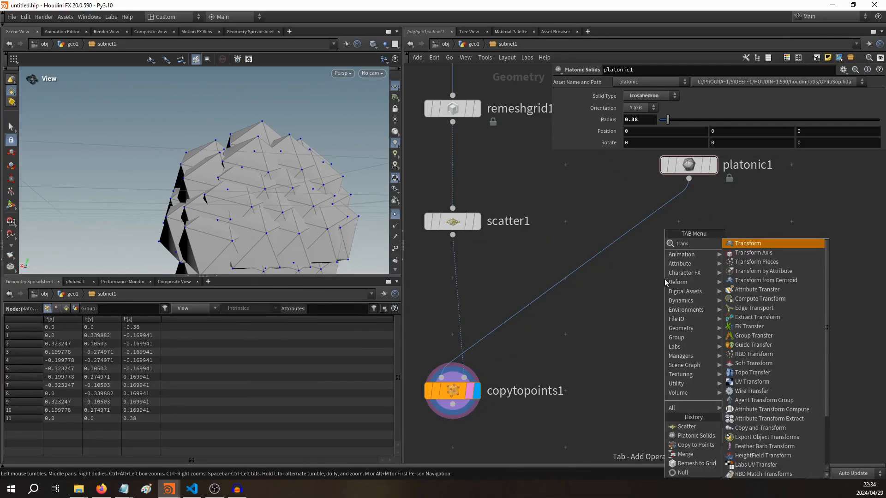
key(Return)
click(664, 279)
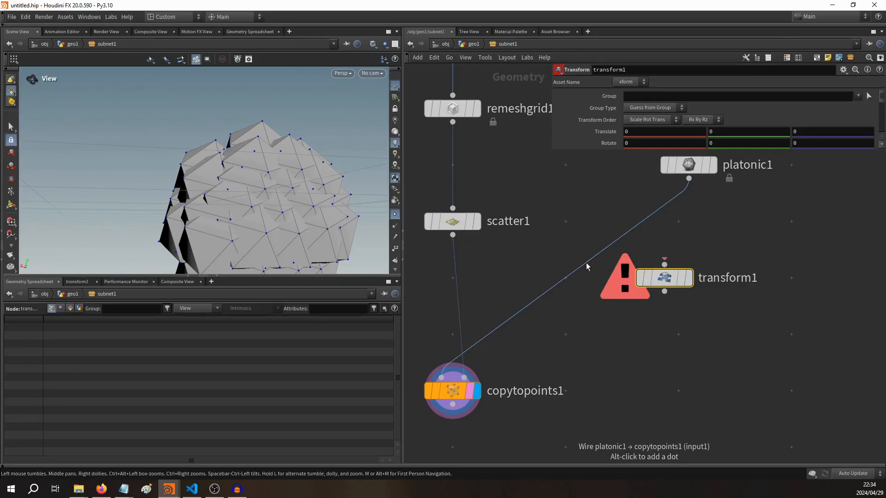
drag(575, 273, 700, 236)
middle_drag(721, 251, 693, 303)
Make transform1 the displayed node and set its Y Scale to 2.5 to stretch the icosahedron vertically.
click(686, 276)
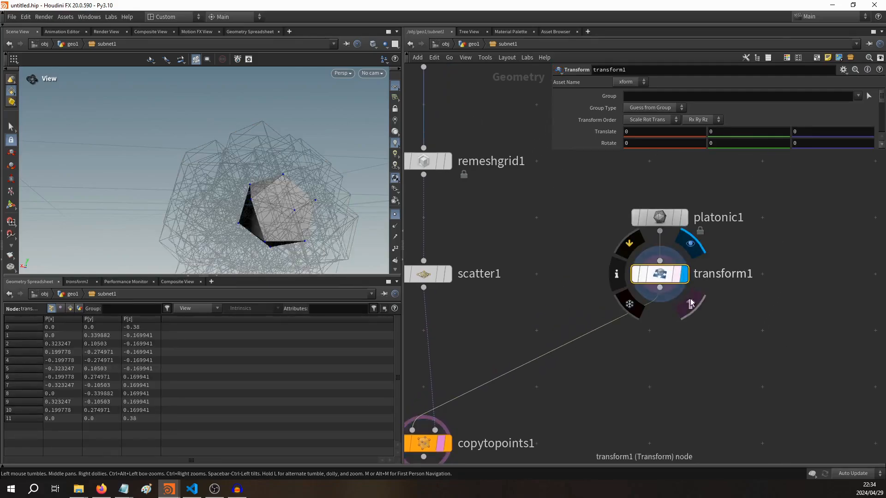
click(690, 303)
drag(280, 94, 250, 133)
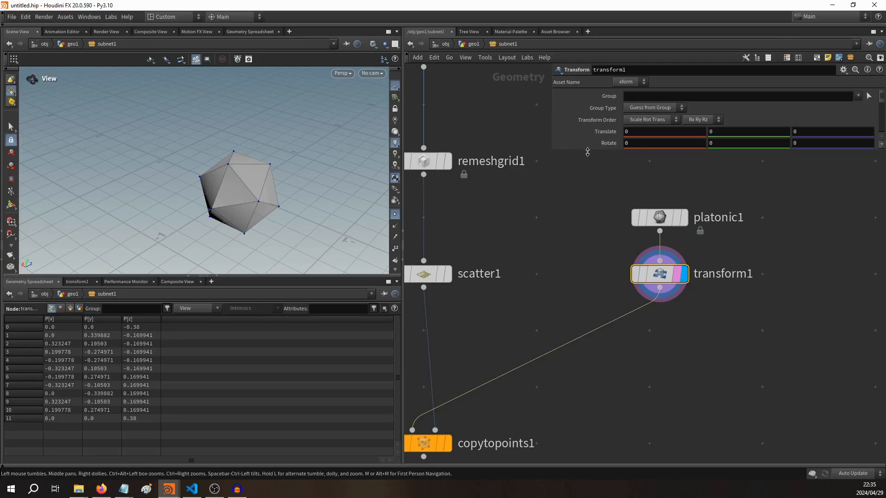
drag(587, 152, 589, 240)
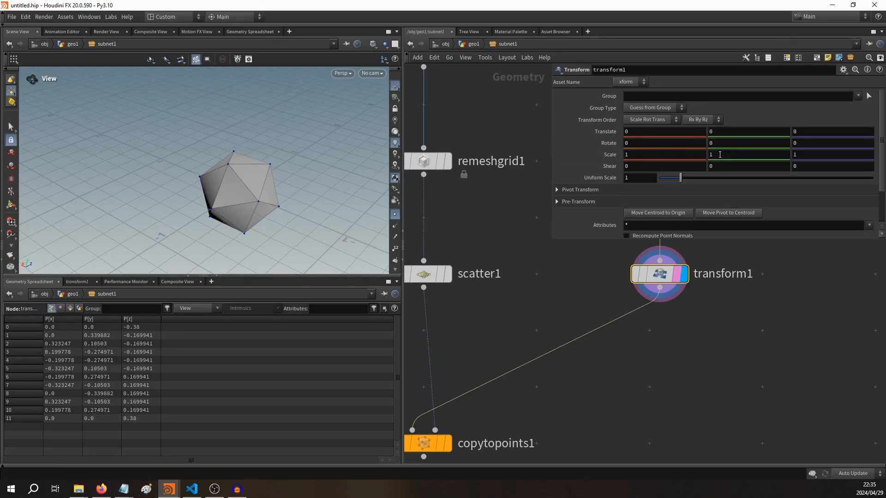
mouse_move(720, 155)
middle_down()
mouse_move(748, 155)
mouse_move(722, 158)
middle_up()
drag(245, 224, 199, 181)
Display copytopoints1 and inspect the stretched solids copied onto the scattered points.
middle_drag(476, 318, 556, 249)
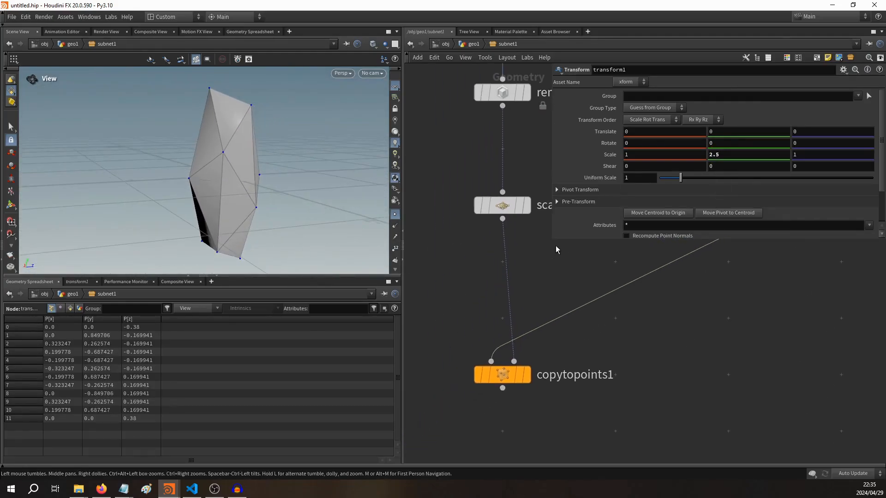
click(528, 377)
scroll(199, 220, down, 5)
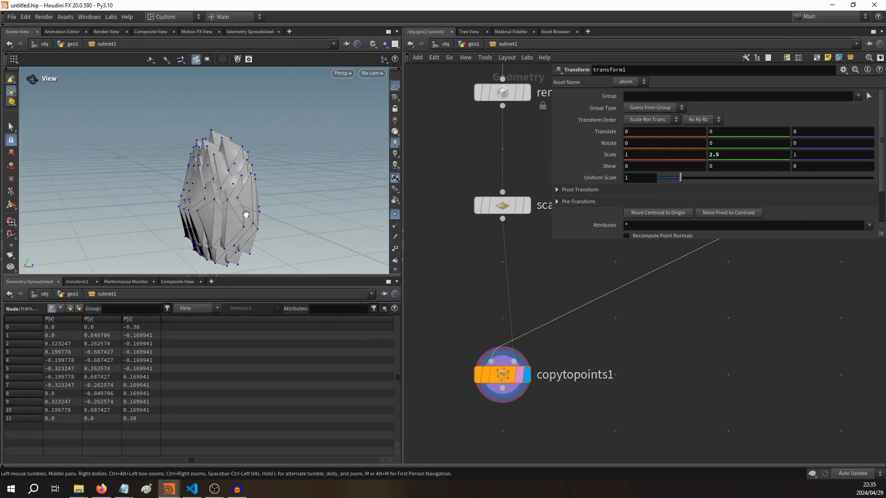
drag(196, 220, 174, 206)
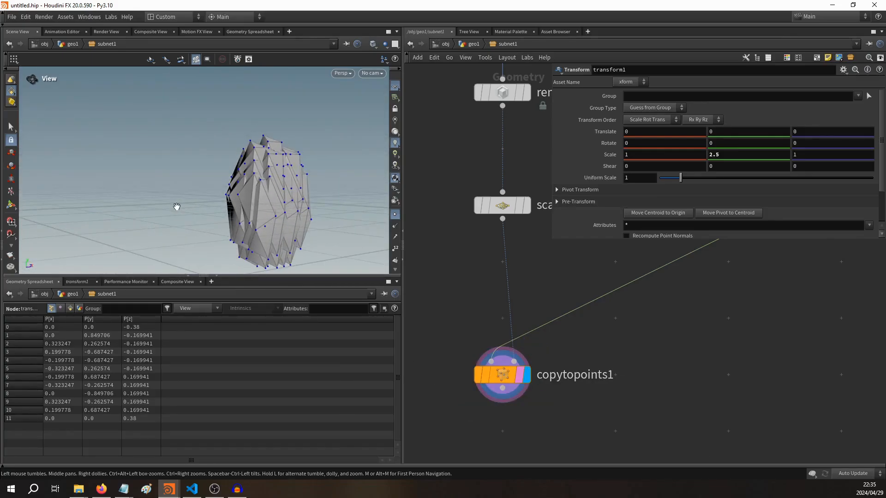
Set transform1's Uniform Scale to 0.5, close its parameters and check the smaller copies.
middle_drag(600, 276, 554, 299)
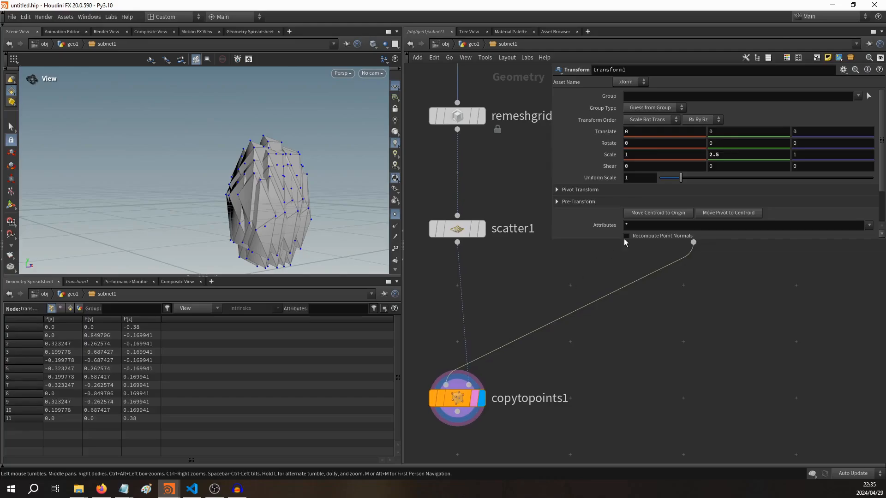
drag(678, 183, 670, 185)
middle_drag(553, 327, 586, 314)
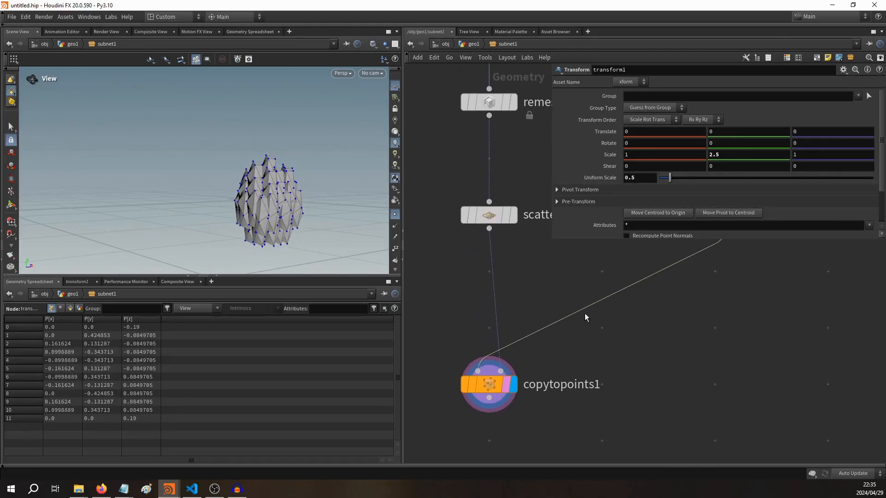
key(p)
drag(273, 199, 234, 233)
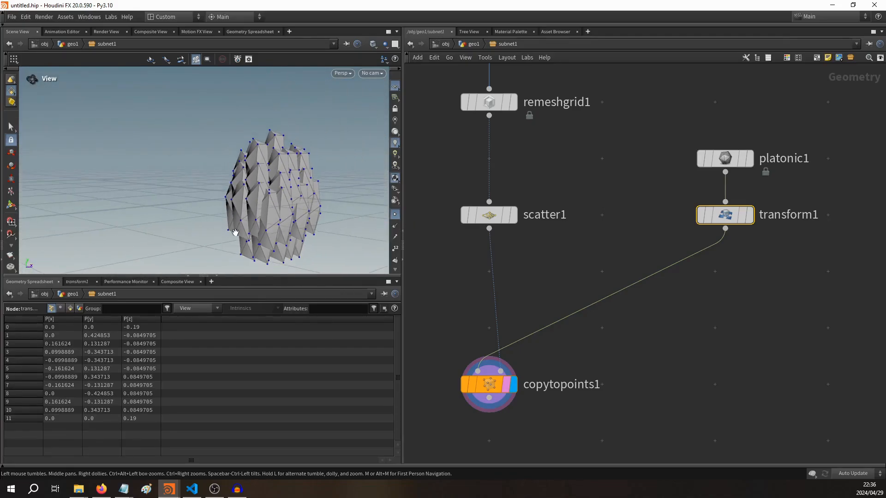
scroll(595, 302, up, 1)
Move output0 further down and add a Merge node below copytopoints1, fed by its output.
middle_drag(600, 303, 621, 276)
scroll(597, 346, down, 5)
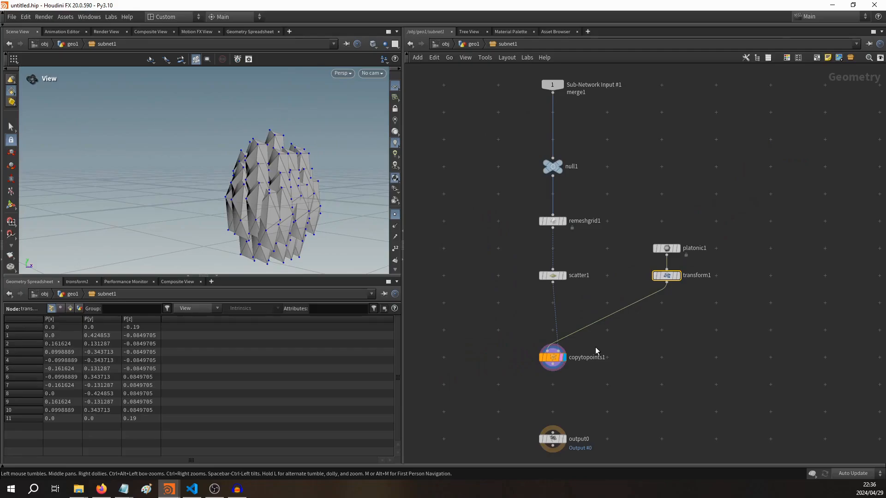
middle_drag(611, 378, 617, 242)
drag(561, 304, 561, 421)
middle_drag(517, 292, 523, 327)
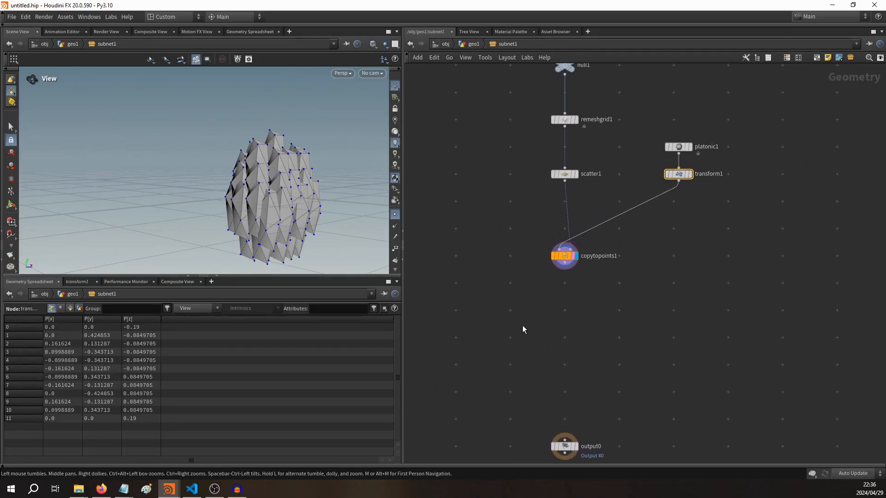
key(Tab)
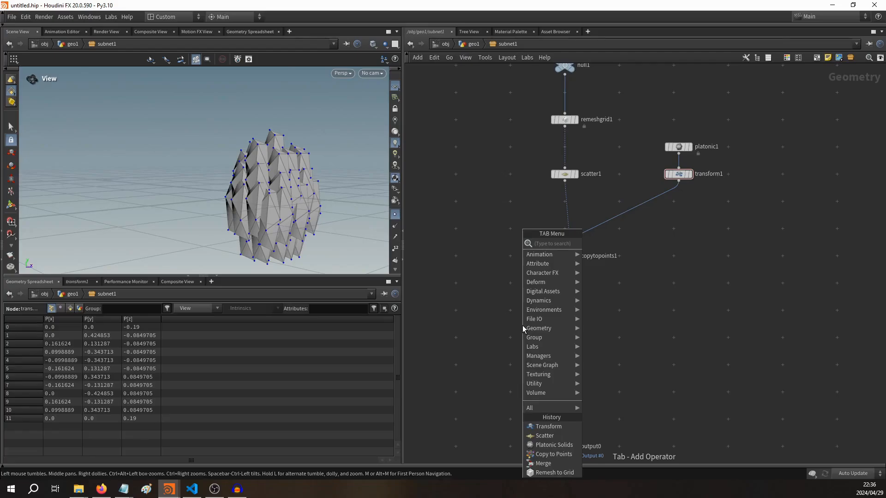
text(merge)
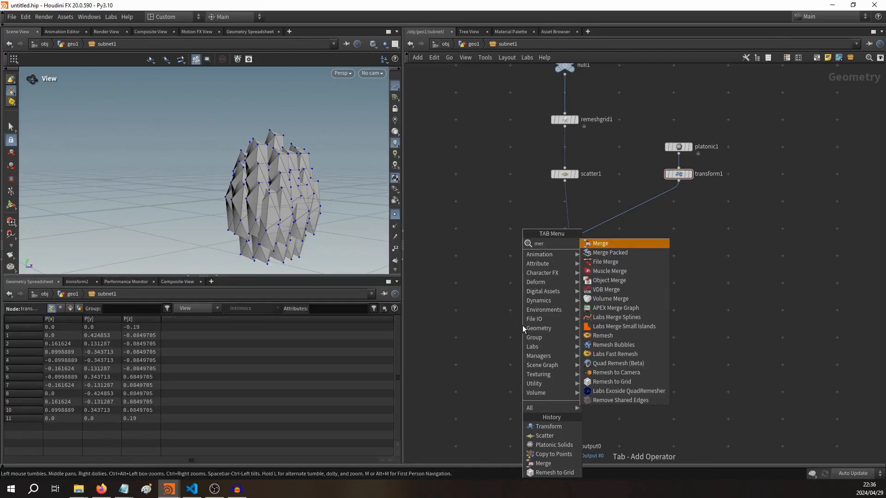
key(Return)
click(522, 326)
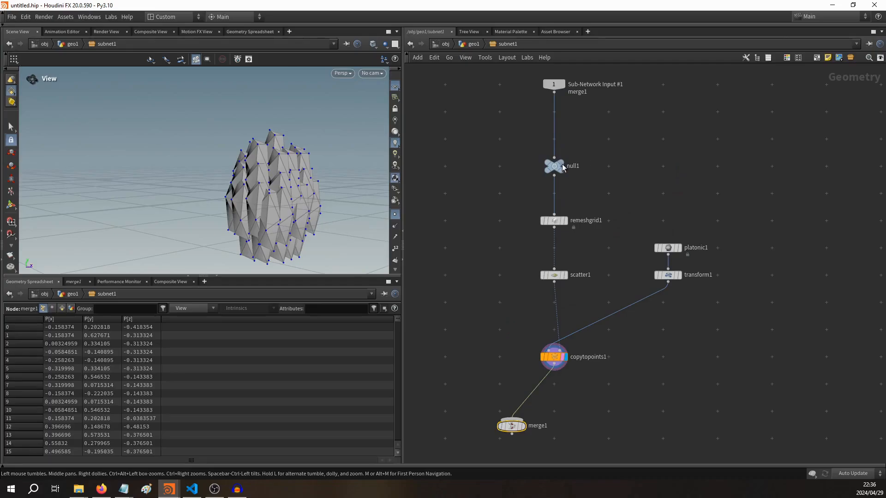
Rename the null1 node to input_geometry.
double_click(572, 167)
key(ctrl+a)
text(input_geometry)
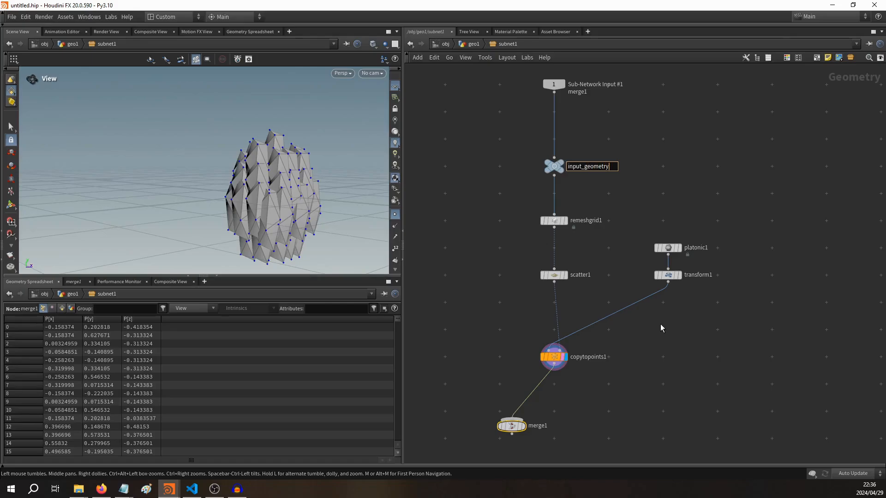
key(Return)
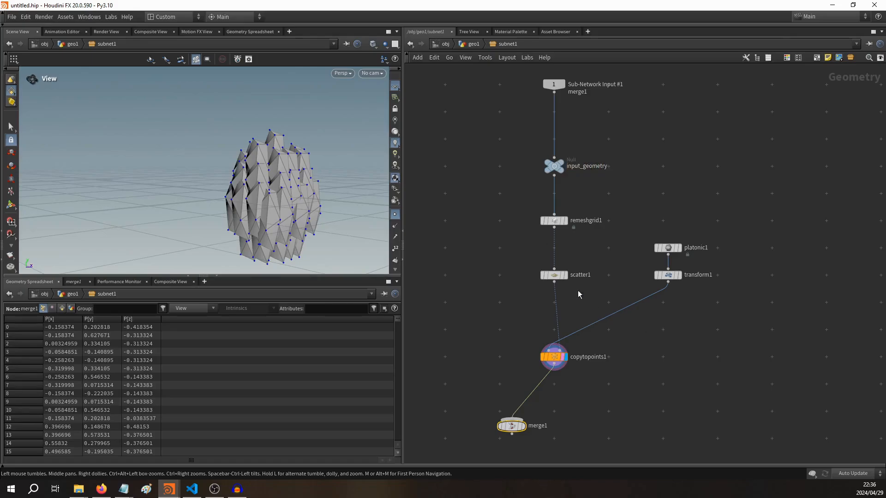
Wire input_geometry into merge1 and display merge1 to view the original geometry together with the copied solids.
middle_drag(503, 275, 545, 236)
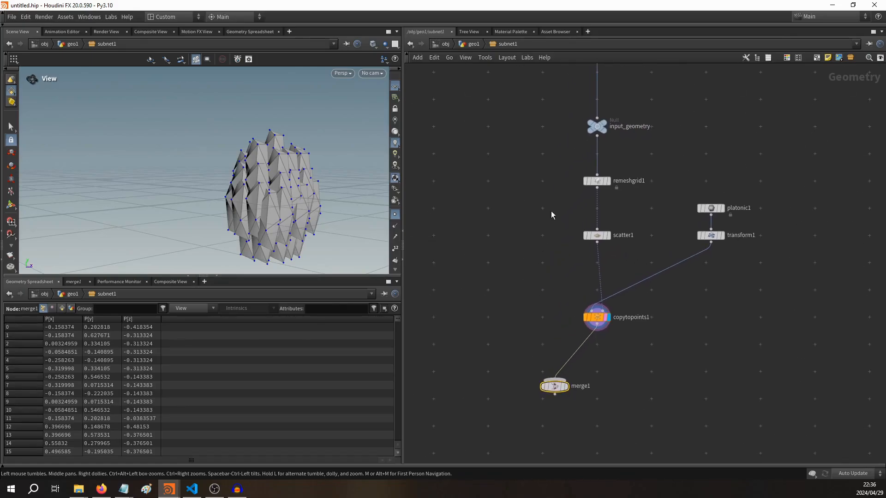
click(597, 136)
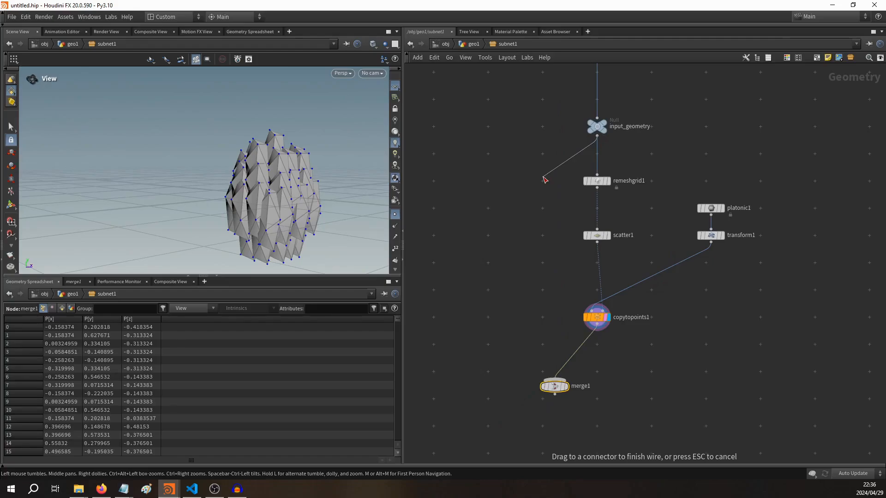
click(561, 389)
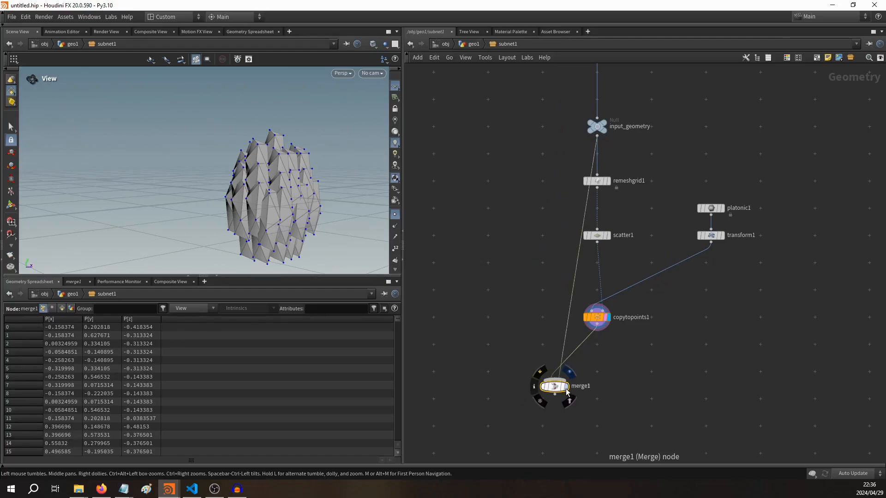
click(566, 388)
drag(198, 194, 153, 193)
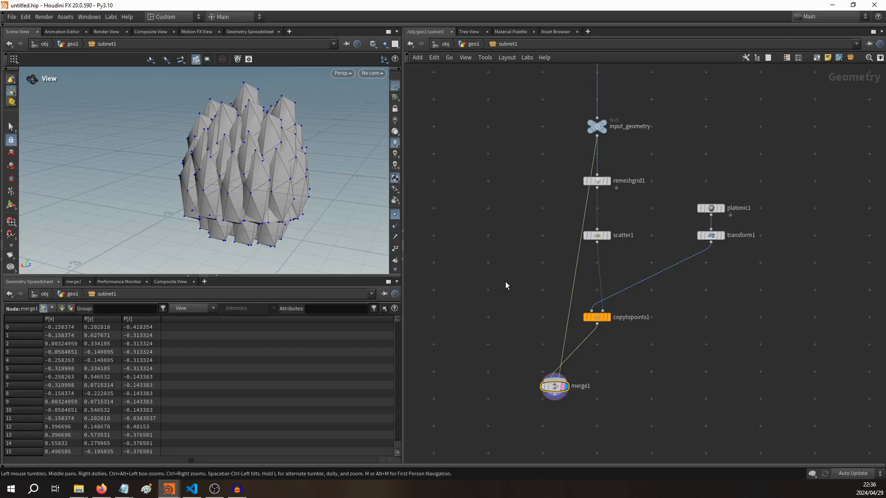
Add a Labs Random Selection node and insert it between scatter1 and copytopoints1, moving copytopoints1 down to make room.
key(Tab)
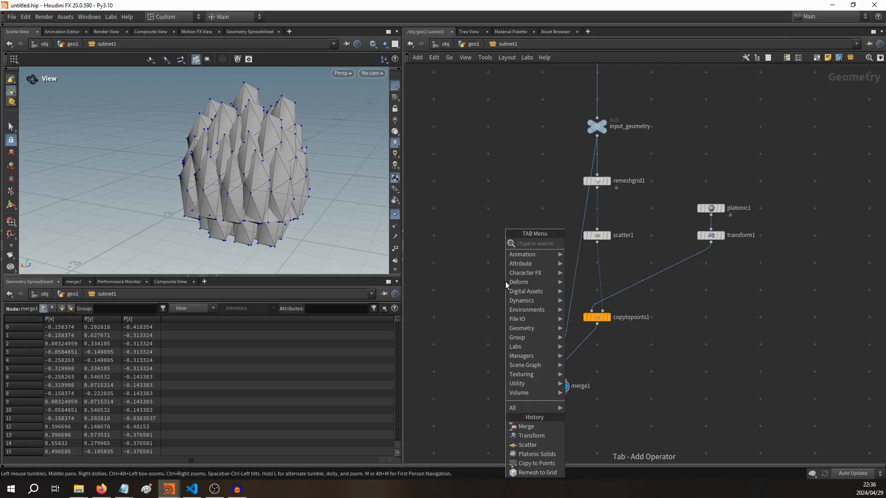
text(lab)
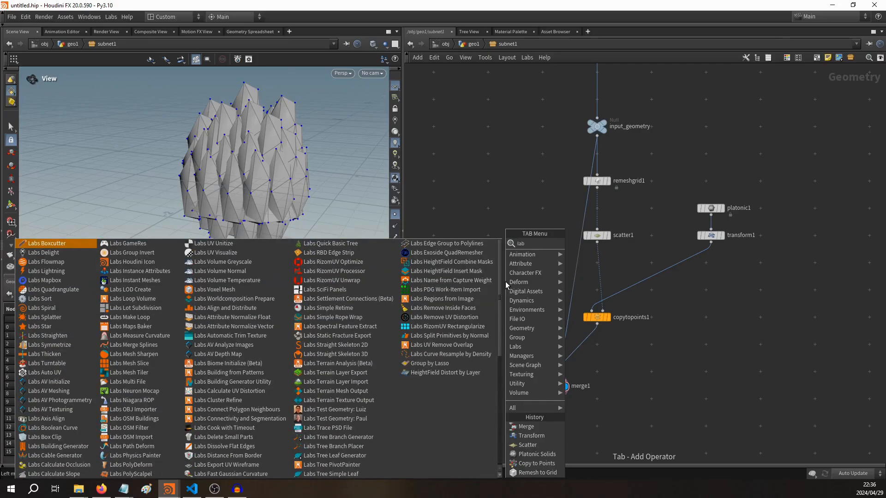
text(s ra)
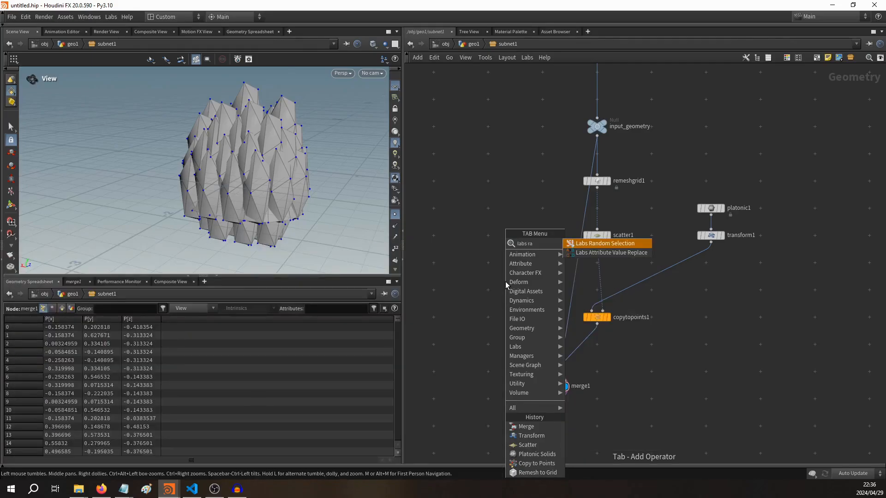
key(Return)
click(506, 285)
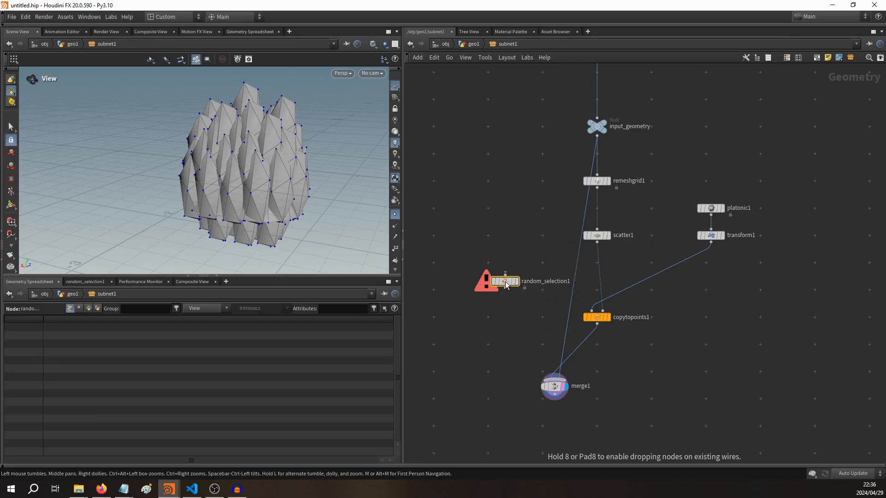
drag(599, 318, 600, 346)
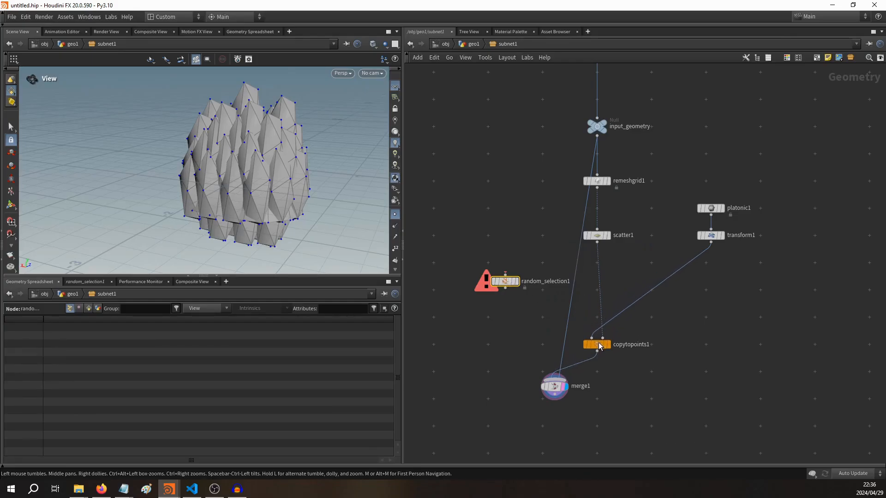
drag(506, 284, 630, 286)
scroll(655, 346, up, 5)
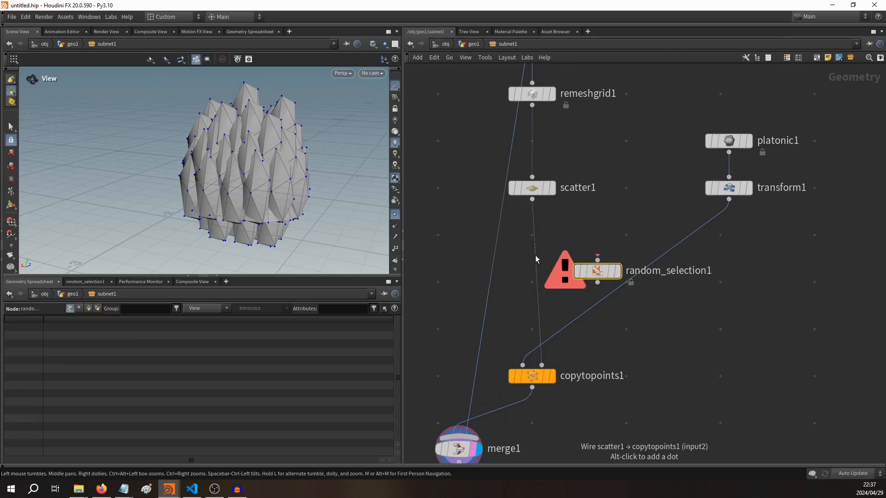
mouse_move(535, 258)
mouse_down()
mouse_move(619, 275)
mouse_move(530, 265)
mouse_move(535, 242)
mouse_up()
mouse_move(534, 242)
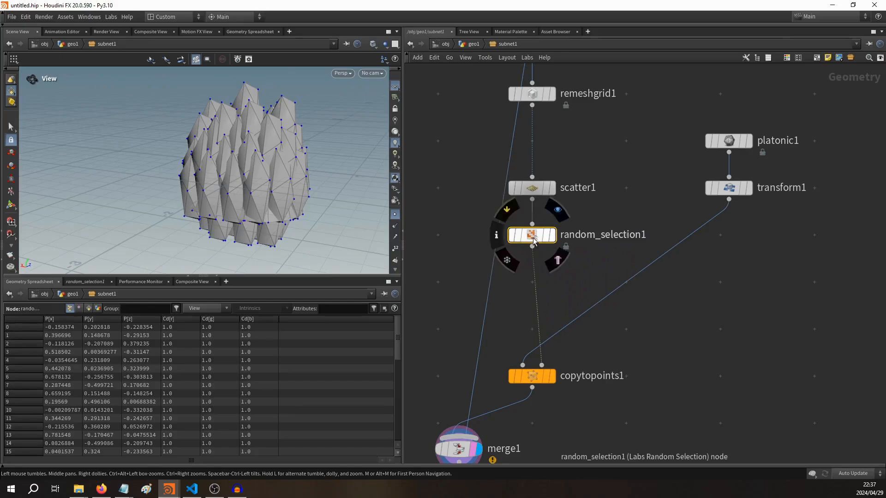
Display random_selection1, set its Ratio to 0.597 and turn on Delete Selected to thin out the scattered points.
click(554, 239)
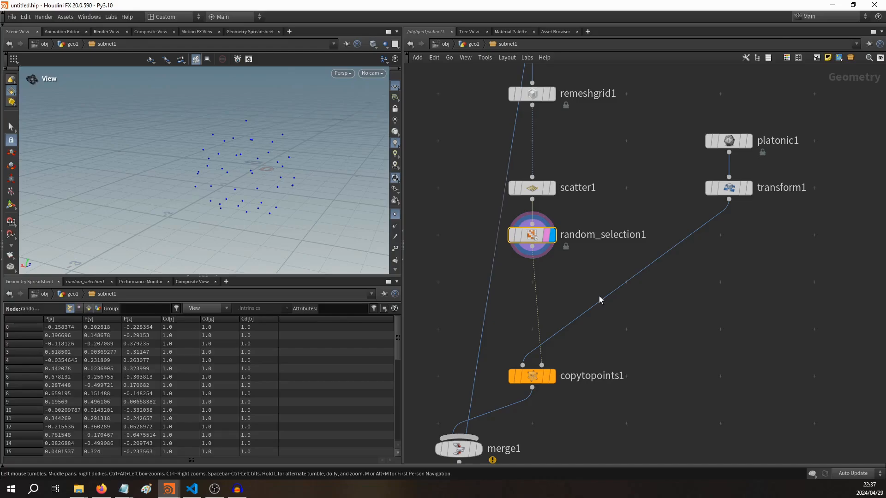
key(p)
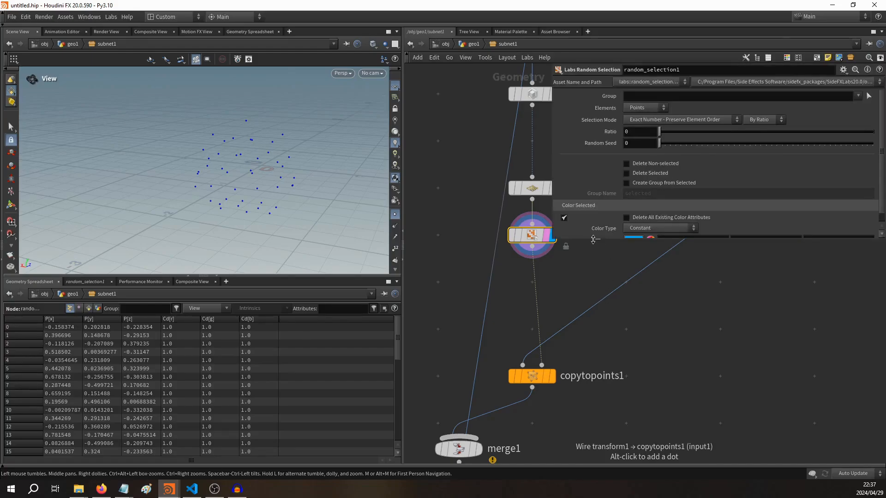
drag(594, 240, 594, 304)
middle_drag(475, 271, 416, 289)
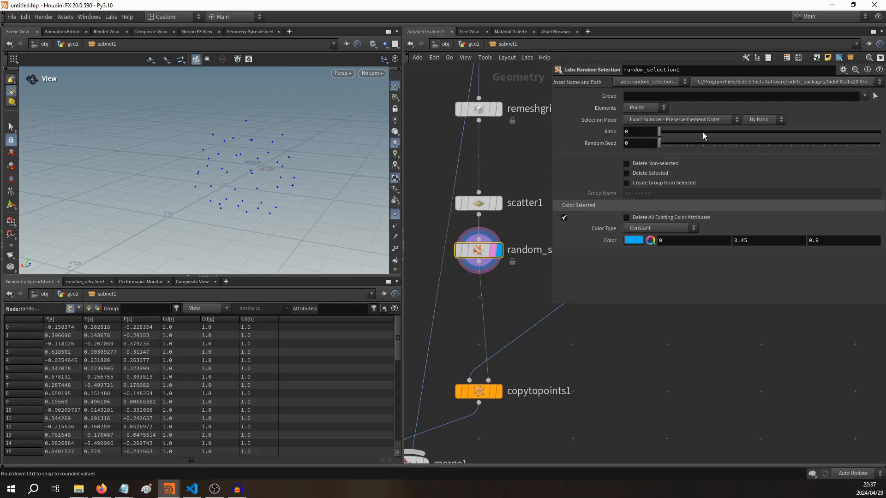
drag(703, 132, 753, 137)
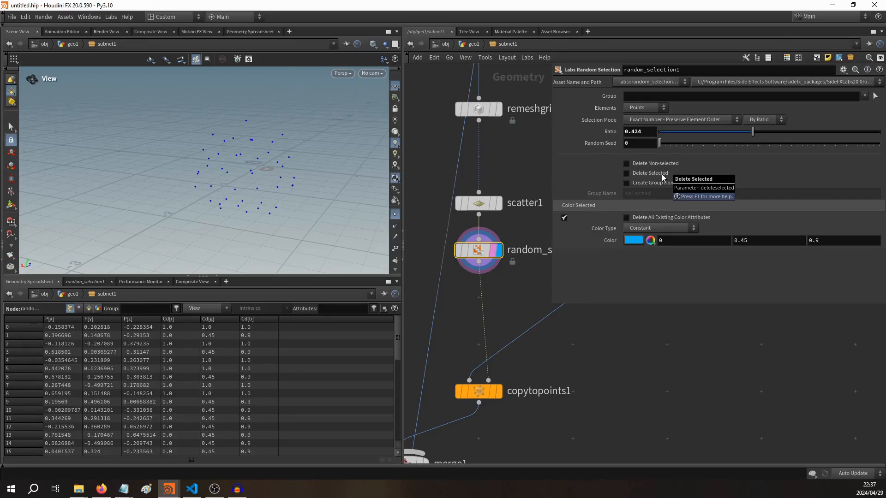
click(629, 173)
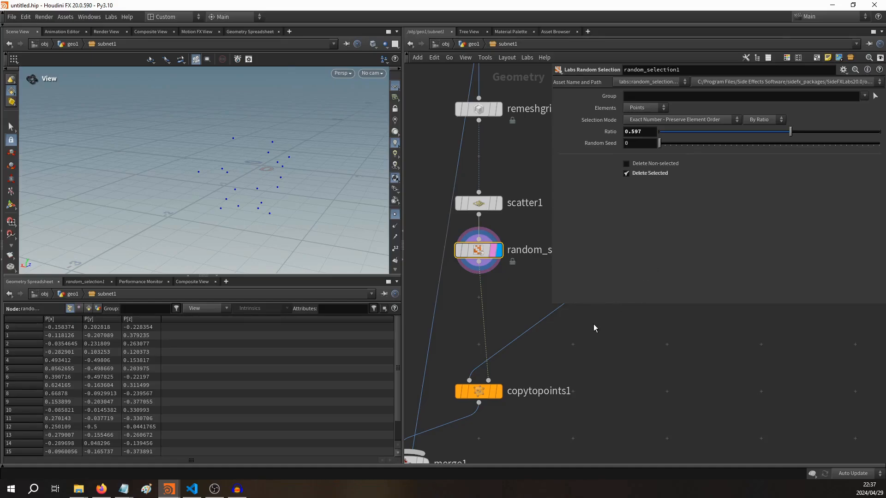
Hide the random_selection1 parameters and display merge1 to examine the shapes copied onto the tubes.
middle_drag(563, 341, 578, 299)
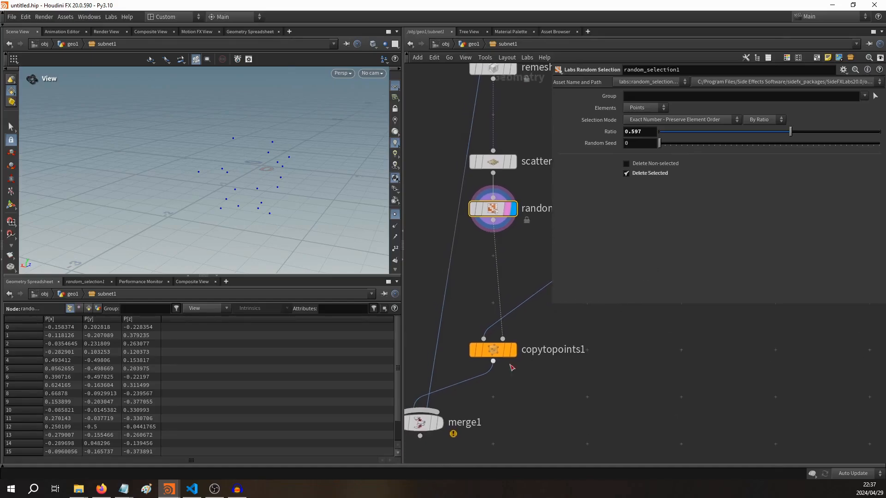
middle_drag(510, 368, 563, 325)
key(p)
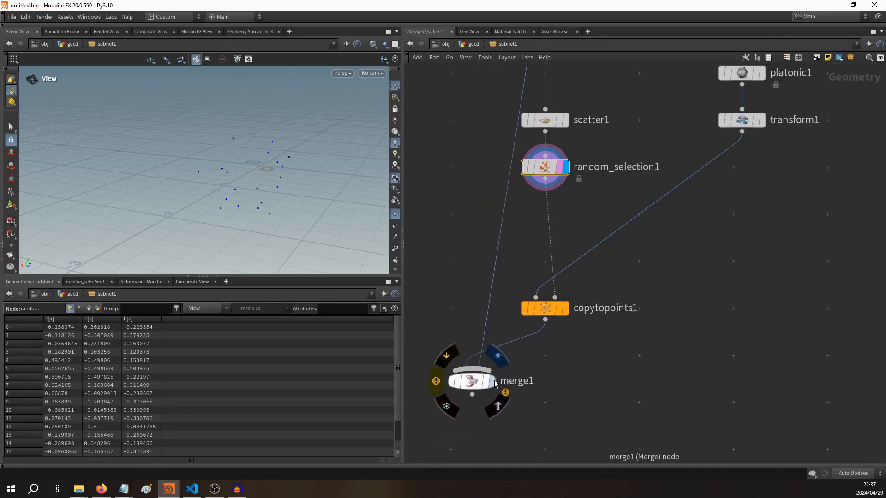
click(494, 380)
click(499, 406)
drag(268, 185, 197, 225)
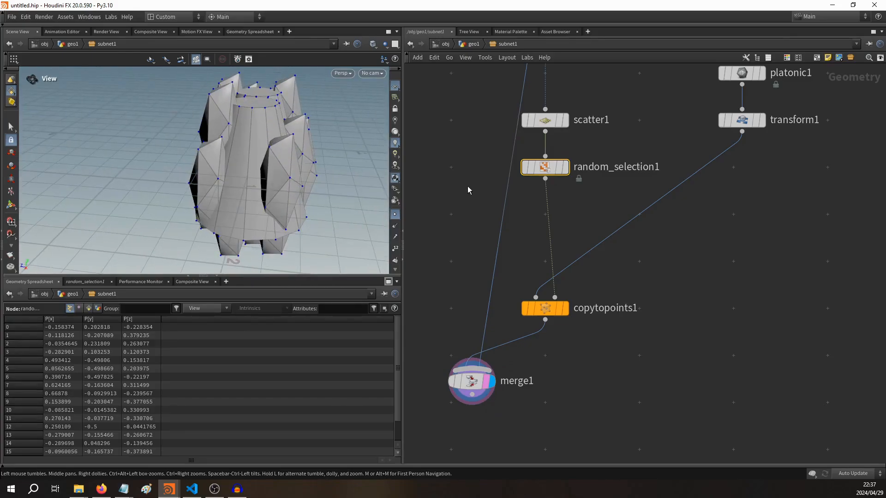
middle_drag(467, 187, 413, 302)
drag(279, 206, 295, 194)
Move scatter1 and random_selection1 down to leave a free slot below remeshgrid1.
middle_drag(585, 185, 583, 205)
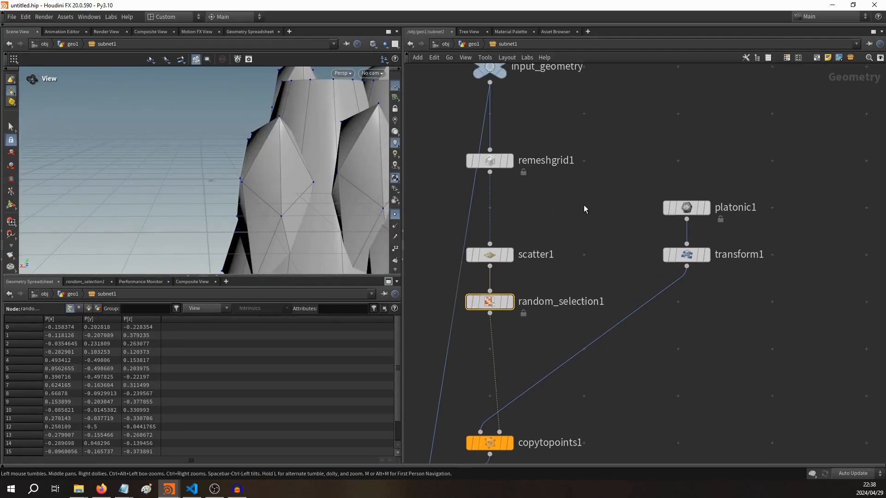
click(473, 253)
middle_drag(499, 332, 499, 348)
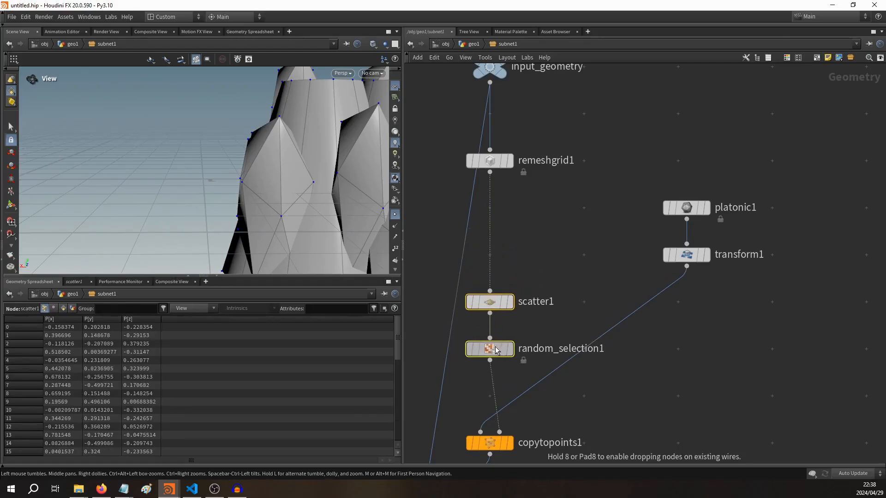
middle_drag(594, 348, 626, 246)
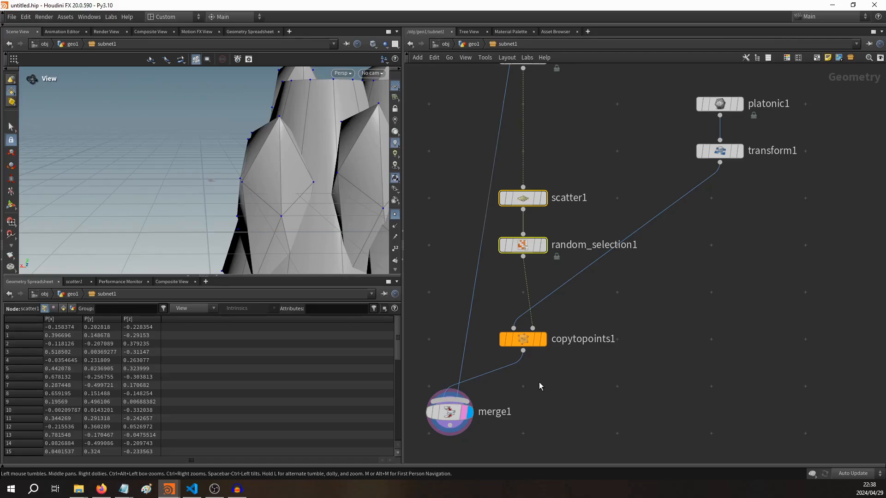
Go up to the geo1 network and display the box example's copytopoints1 node to examine the copied box's orientation.
key(u)
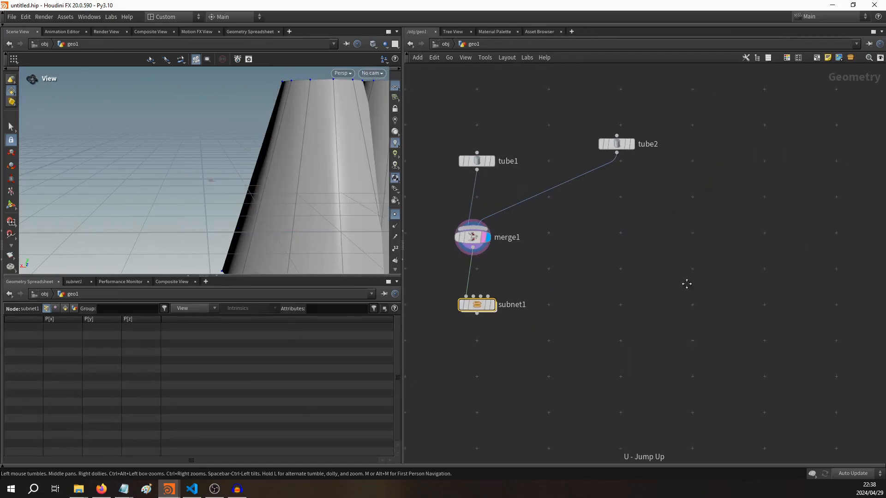
middle_drag(677, 354, 500, 160)
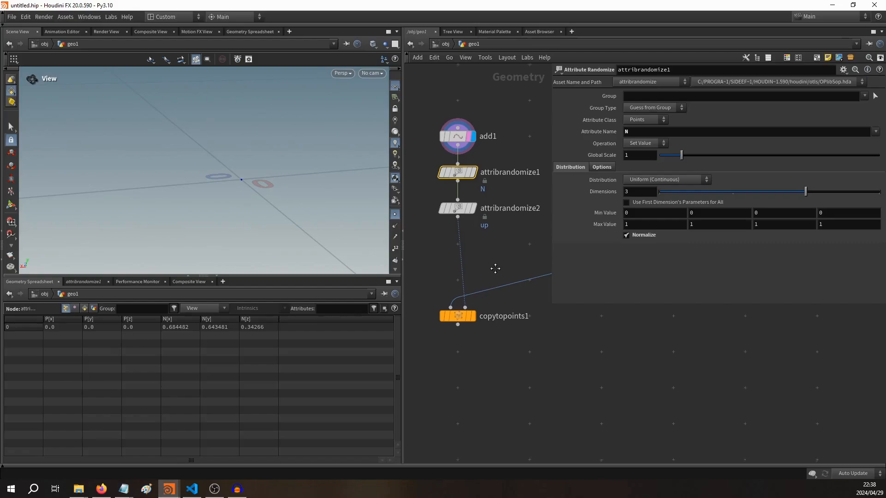
middle_drag(494, 269, 505, 254)
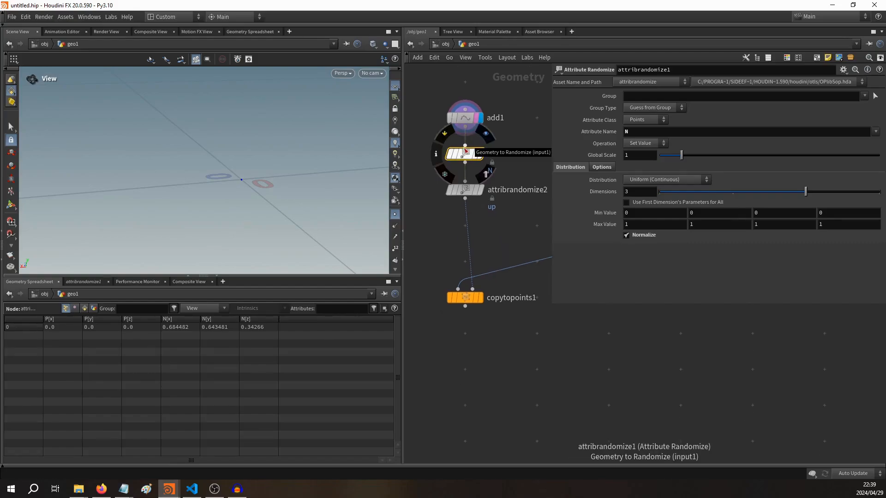
middle_drag(506, 248, 507, 230)
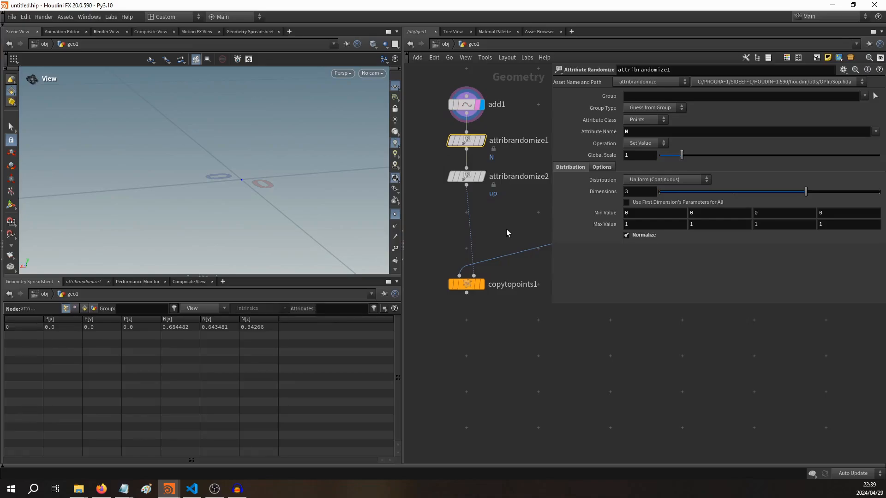
click(506, 229)
key(p)
click(483, 288)
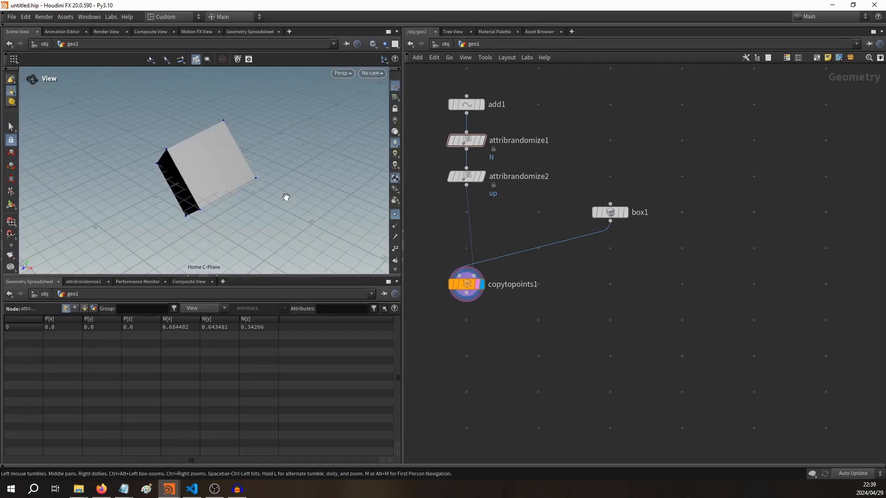
drag(238, 192, 217, 158)
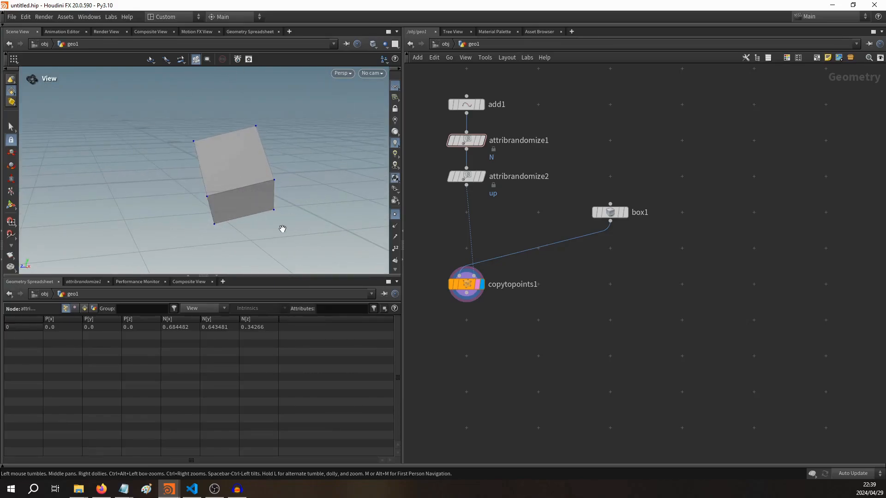
Bypass both attribrandomize nodes that randomize N and up in the box example.
middle_drag(466, 228, 493, 267)
drag(567, 256, 478, 166)
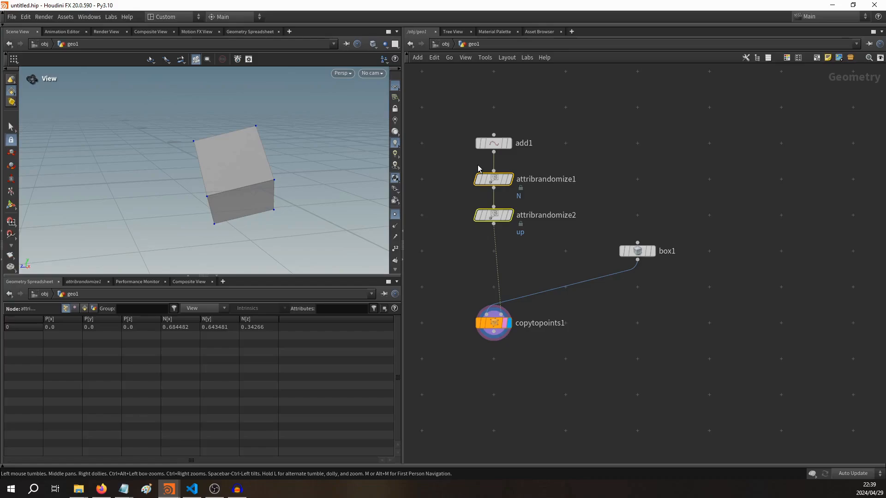
mouse_move(481, 183)
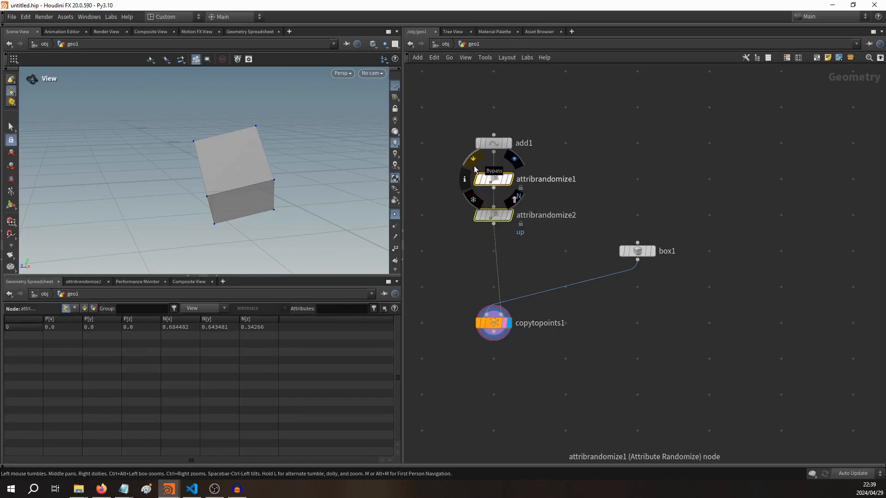
click(474, 167)
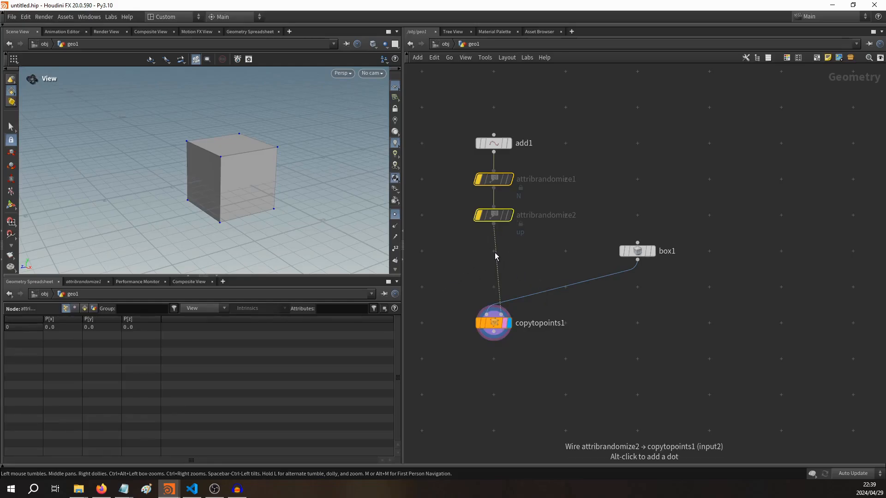
Return inside subnet1 and look at the merged tube geometry with the copied shapes.
middle_drag(460, 282, 775, 271)
middle_drag(511, 173, 592, 276)
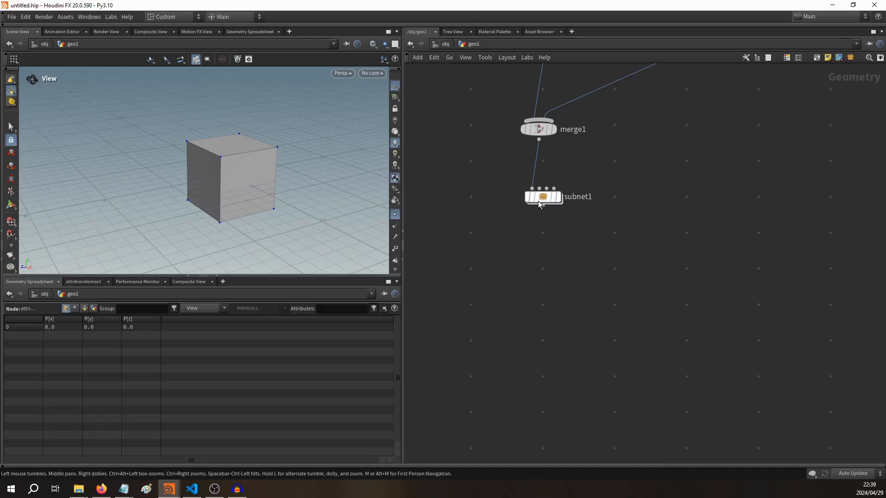
double_click(541, 199)
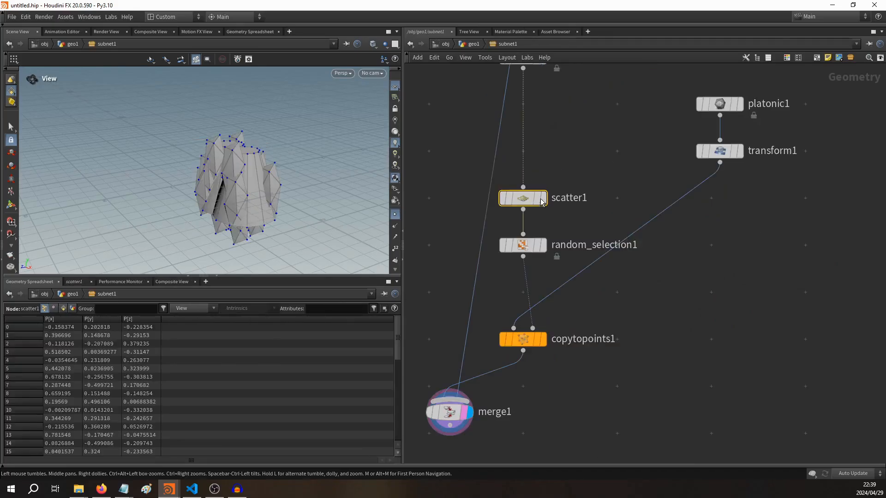
drag(323, 227, 234, 210)
Add a Normal node between remeshgrid1 and scatter1 and inspect the copied shapes around the tubes.
middle_drag(588, 151, 593, 229)
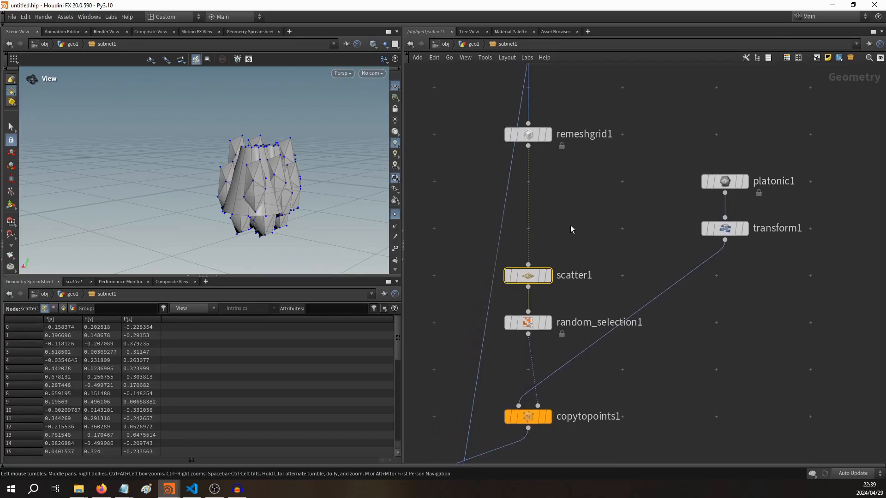
key(Tab)
text(nor)
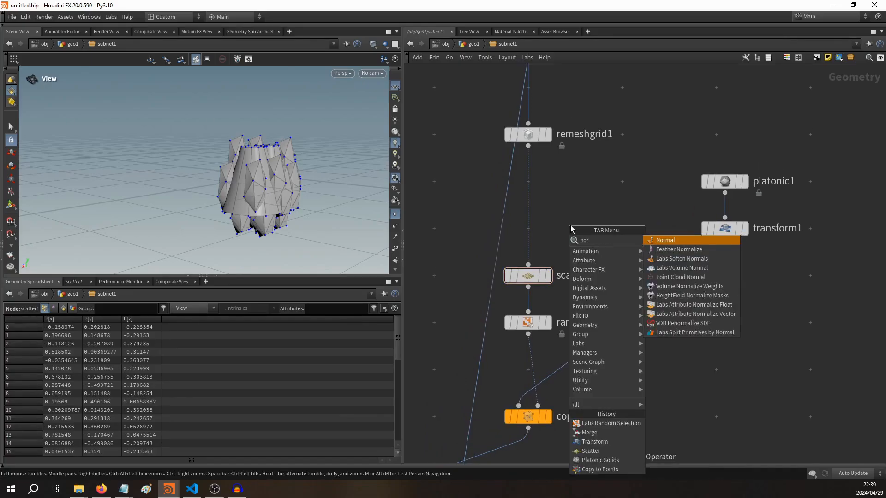
key(Return)
click(571, 229)
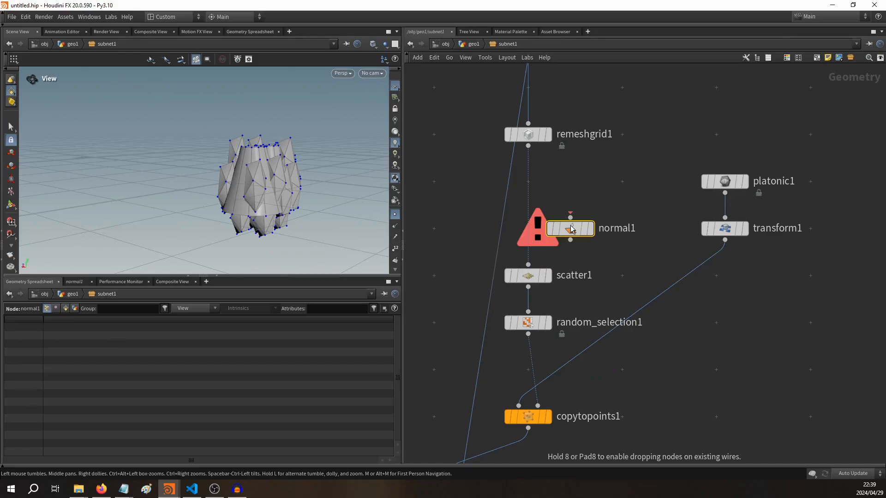
drag(529, 236, 582, 216)
drag(301, 205, 295, 240)
scroll(297, 231, up, 5)
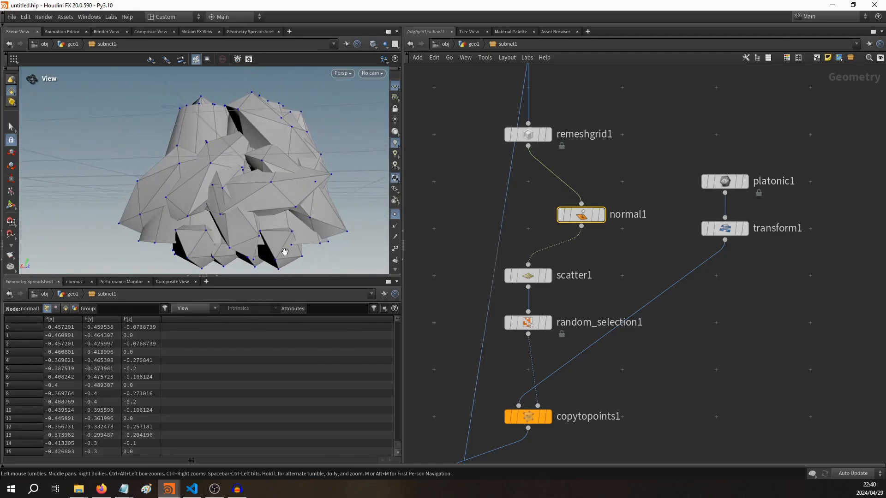
drag(279, 191, 354, 223)
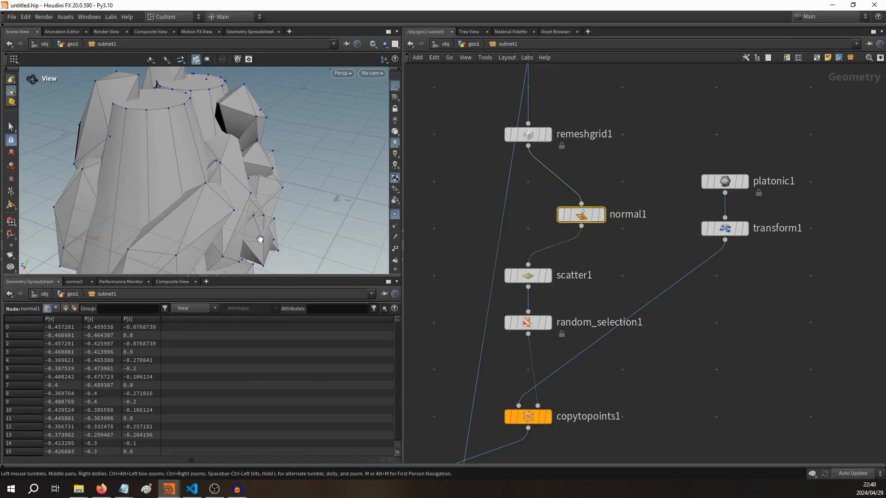
drag(228, 239, 182, 221)
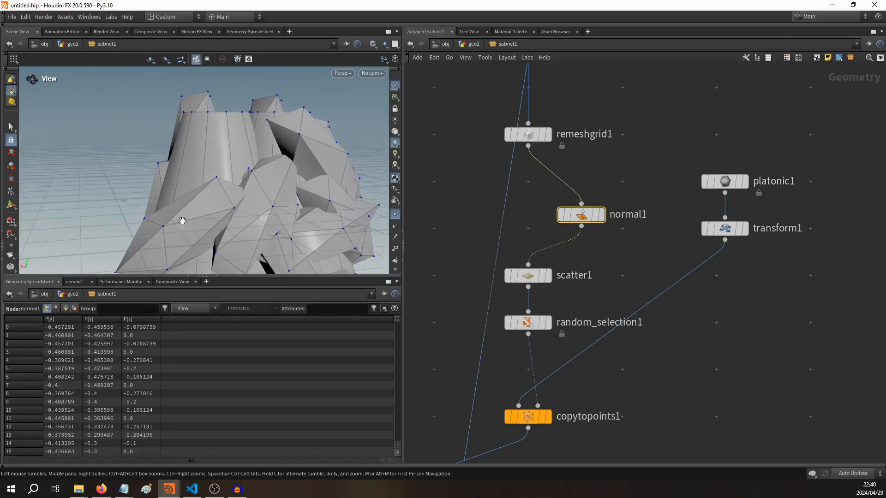
Display scatter1 with point normals shown in the viewport and examine the scattered points.
click(547, 276)
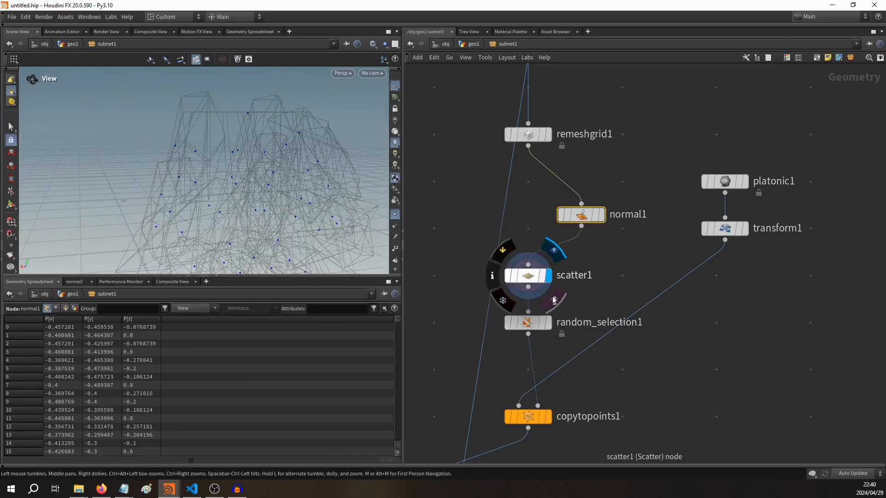
click(396, 229)
scroll(245, 231, up, 5)
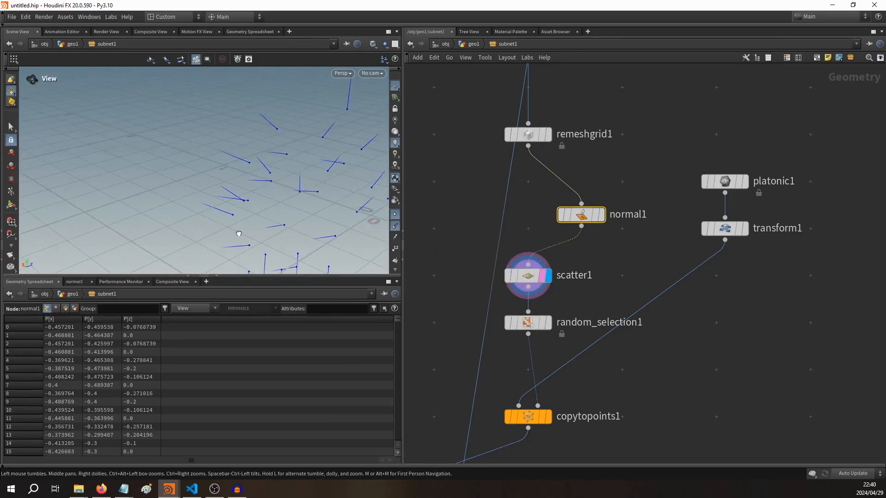
drag(254, 229, 253, 178)
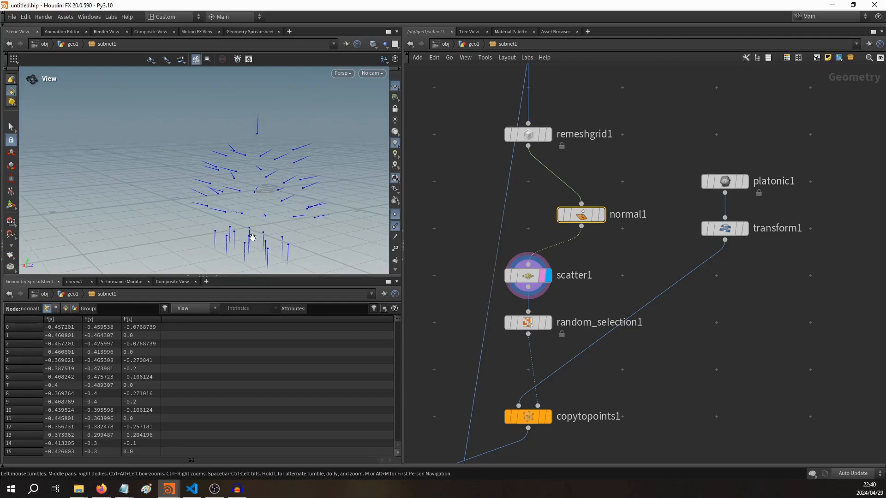
Align normal1 in the chain between remeshgrid1 and scatter1 and display its output.
drag(567, 213, 515, 227)
click(548, 229)
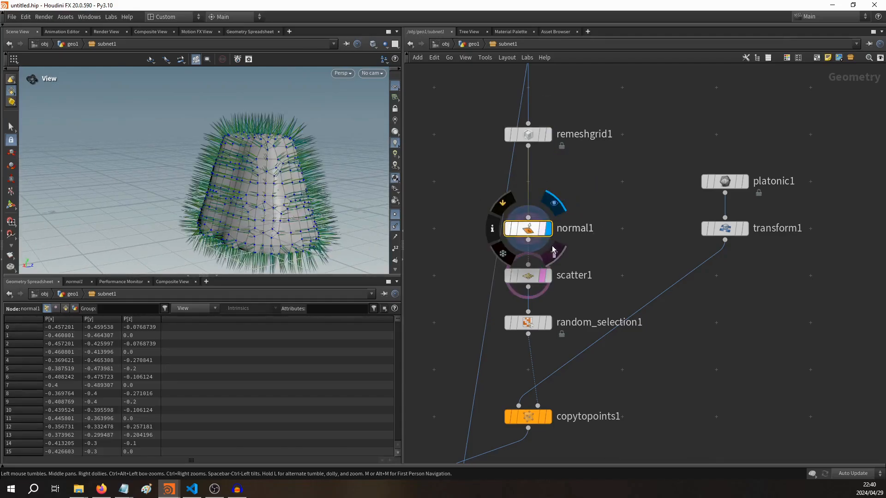
drag(275, 211, 246, 215)
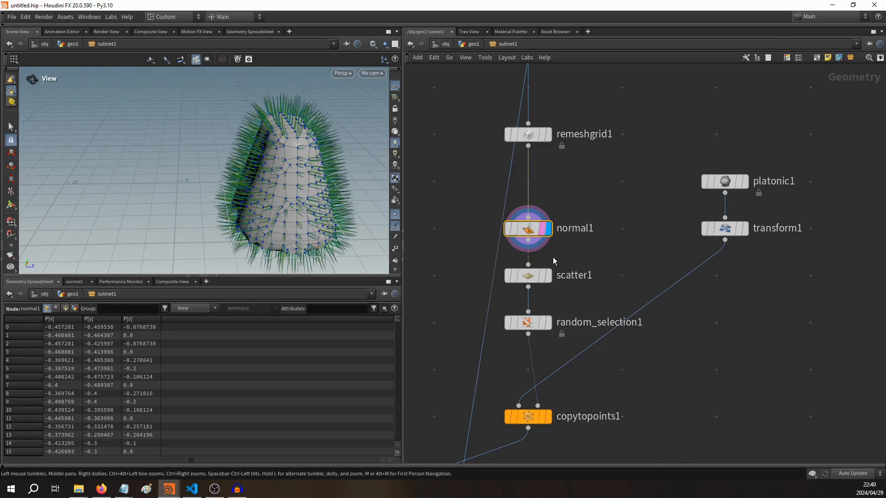
Display scatter1 again and open its node information to check the point attributes.
click(549, 277)
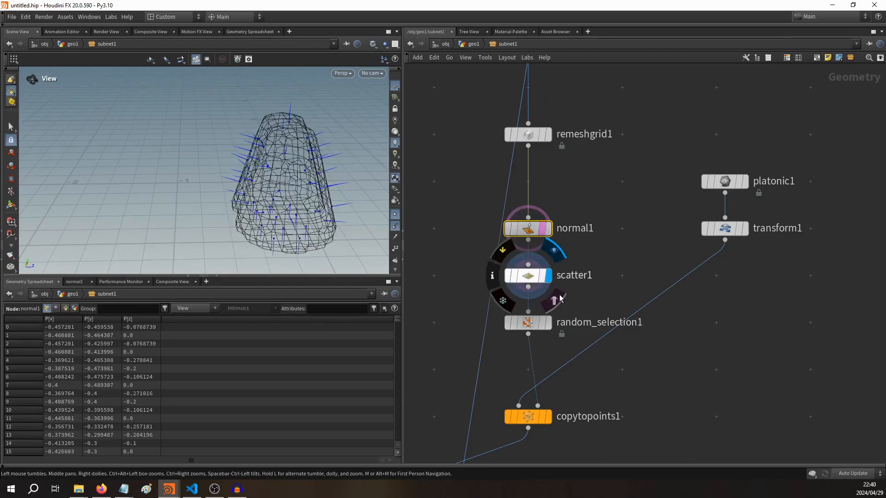
middle_click(528, 278)
middle_drag(524, 276, 497, 271)
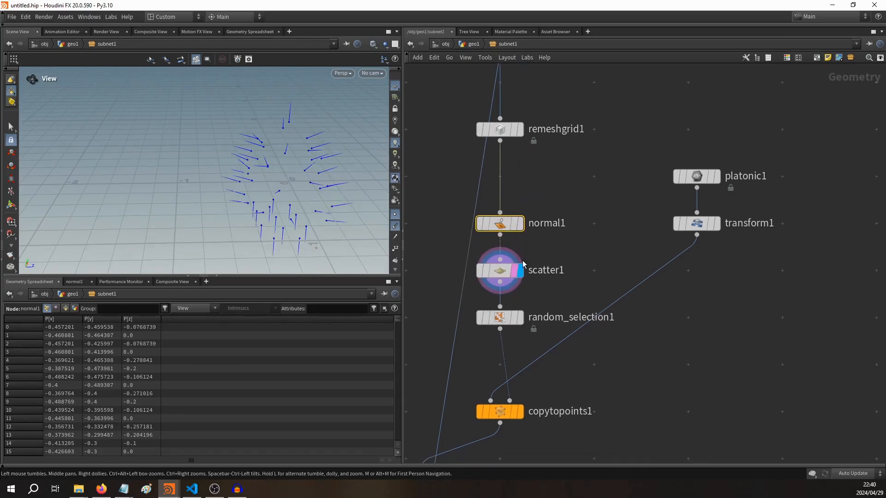
click(462, 269)
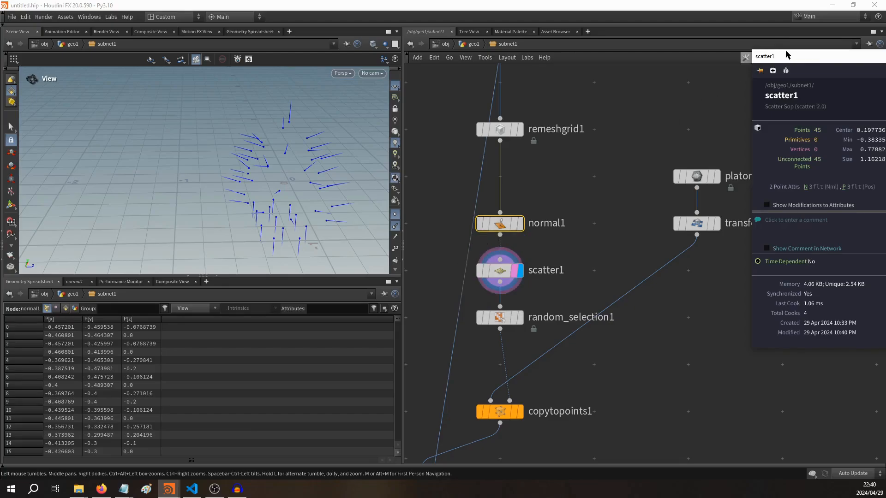
drag(785, 50, 507, 94)
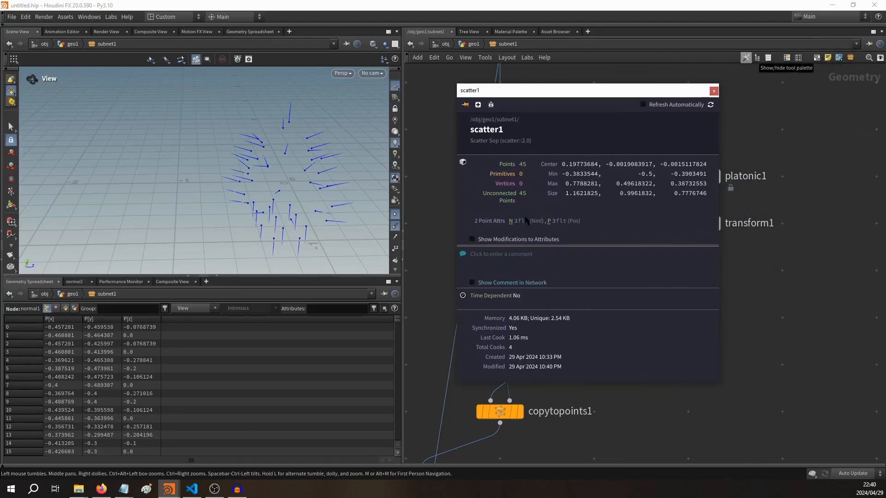
click(714, 91)
middle_drag(584, 335, 598, 261)
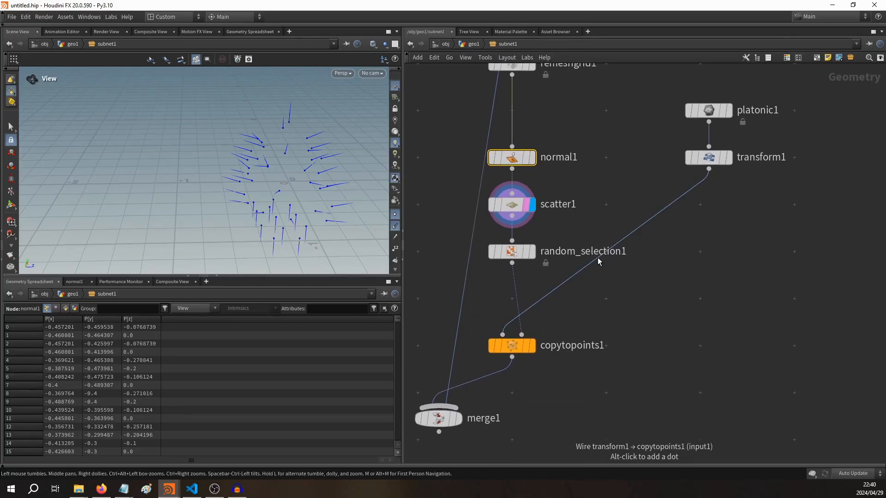
mouse_move(516, 160)
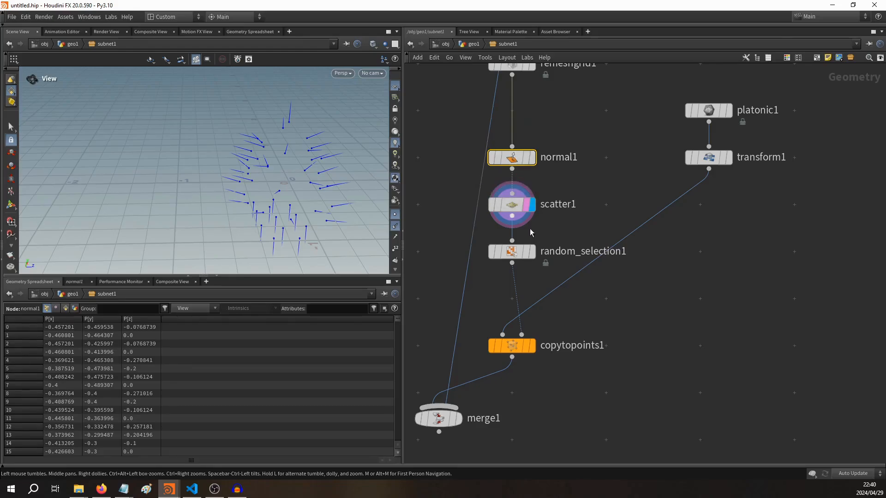
middle_drag(595, 287, 611, 214)
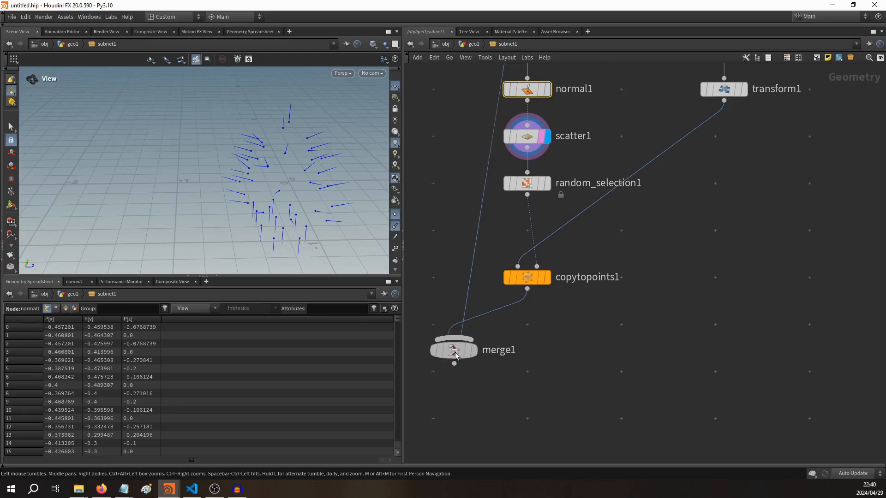
Move copytopoints1 and merge1 further down the network to leave space beneath random_selection1.
drag(455, 353, 440, 370)
drag(529, 278, 530, 322)
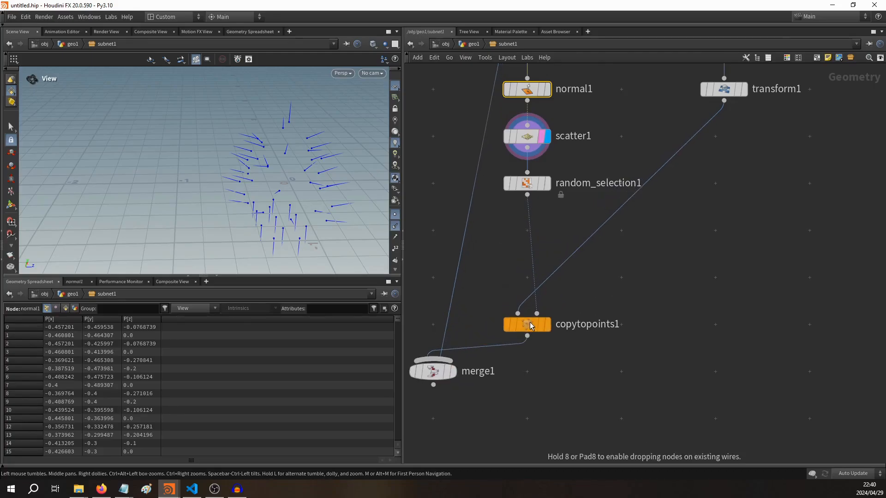
middle_drag(574, 231, 569, 242)
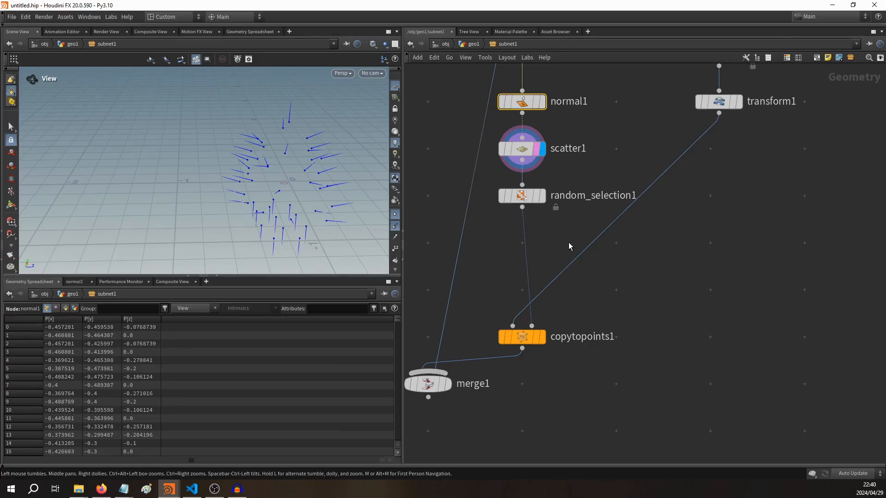
scroll(569, 242, down, 3)
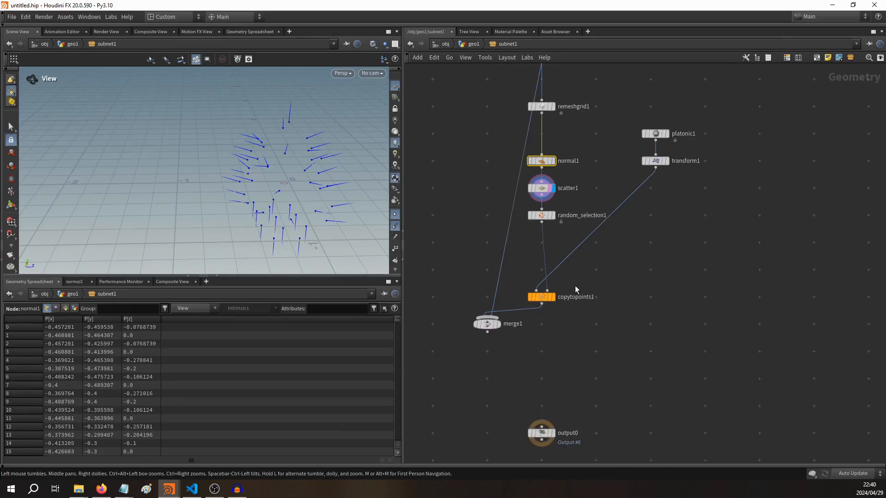
scroll(571, 292, down, 1)
middle_drag(565, 296, 580, 233)
scroll(543, 247, up, 2)
drag(504, 262, 509, 317)
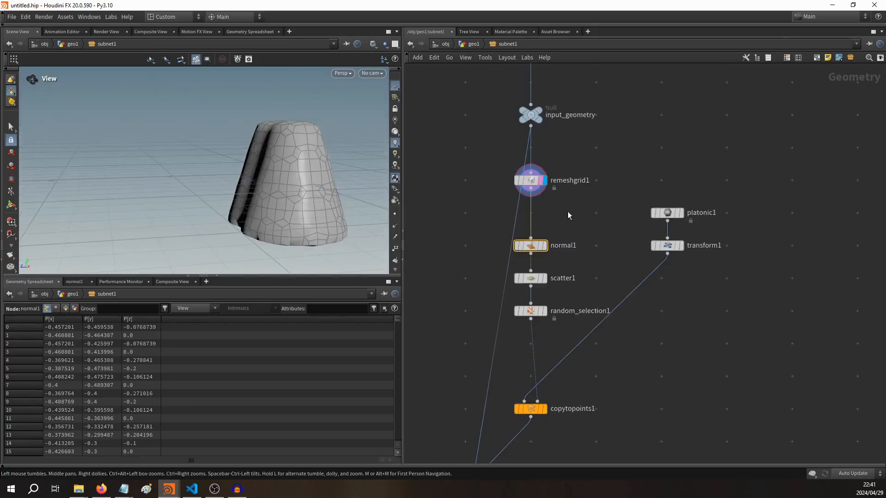
Reposition the platonic1 and transform1 pair closer to the main chain, with platonic1 level with random_selection1.
middle_drag(568, 211, 492, 196)
drag(578, 253, 538, 291)
drag(295, 235, 278, 253)
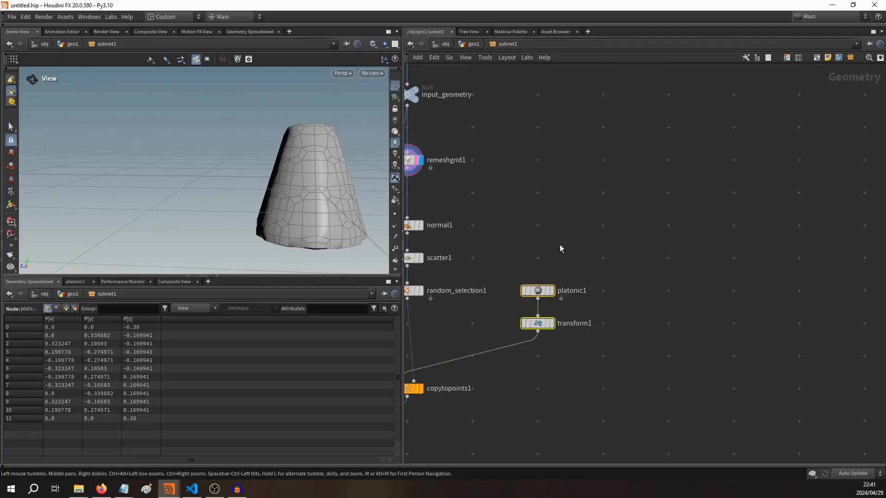
middle_drag(516, 203, 574, 247)
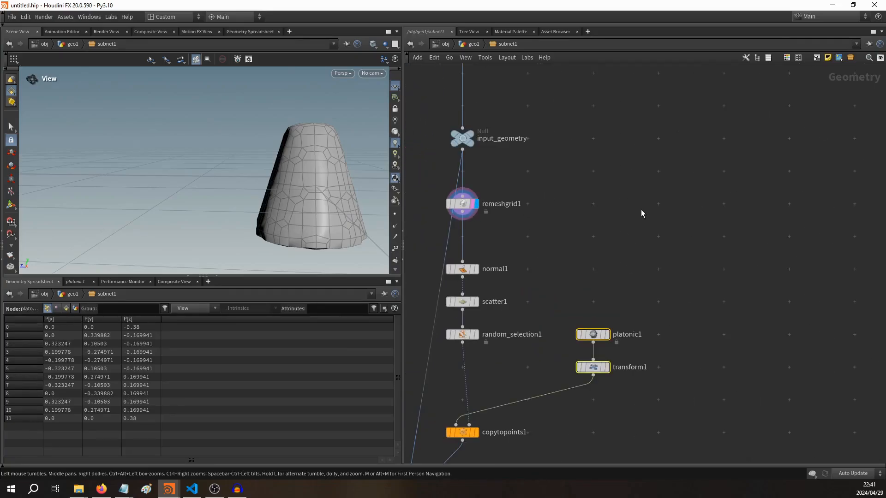
Add a Find Shortest Path node beside the main chain, feed it from remeshgrid1, and display its output.
click(642, 214)
key(Tab)
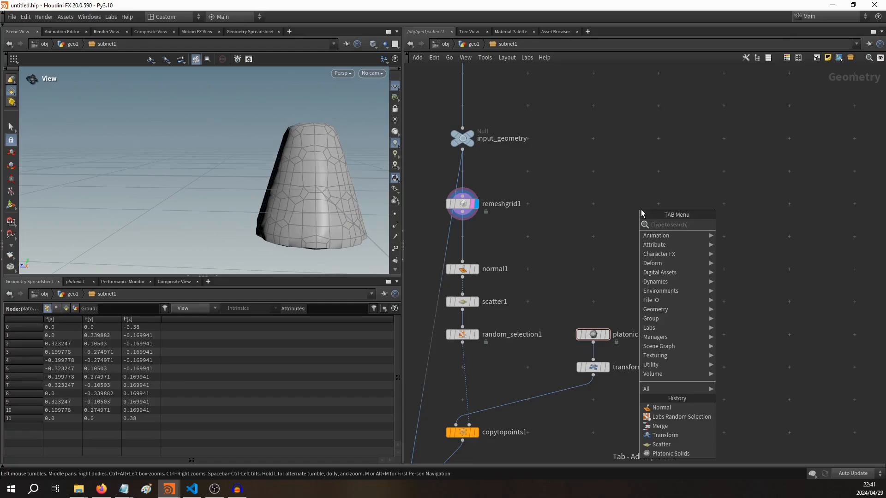
text(fi)
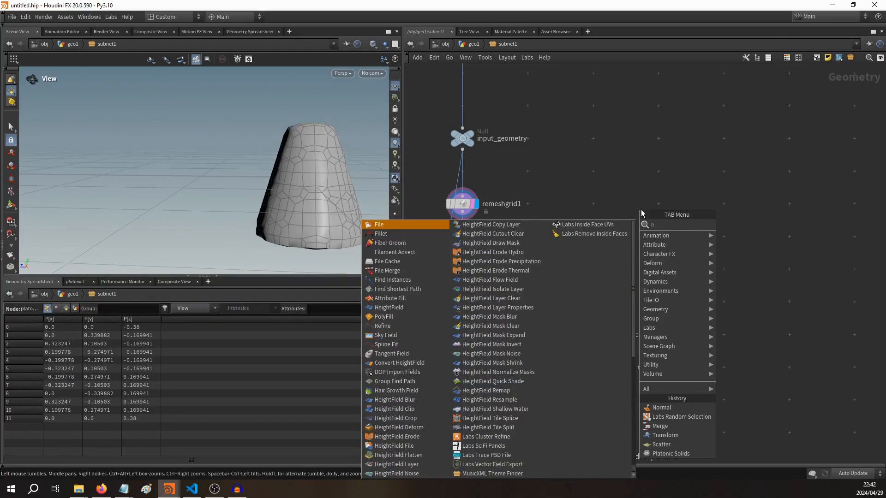
text(nd)
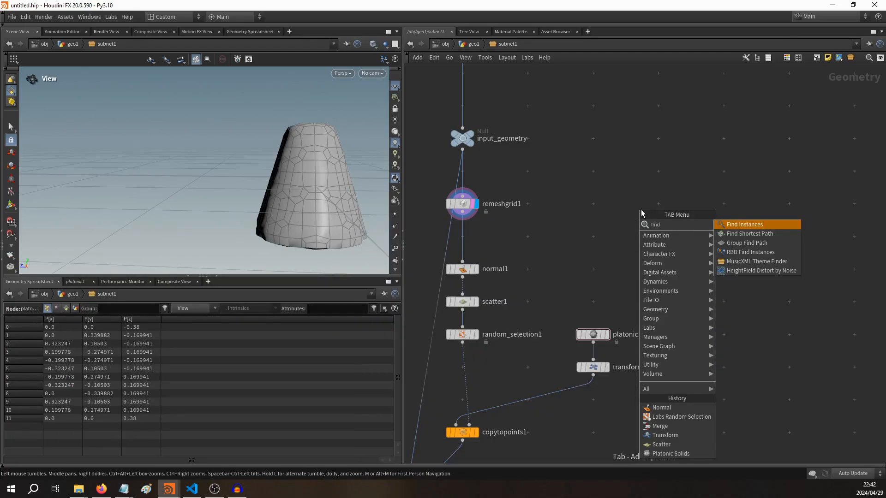
text(short)
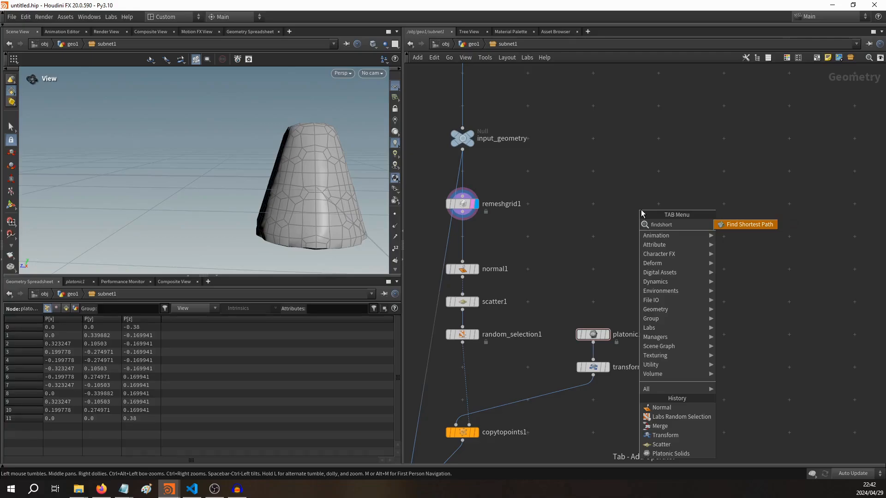
key(Return)
click(601, 236)
drag(463, 212, 595, 228)
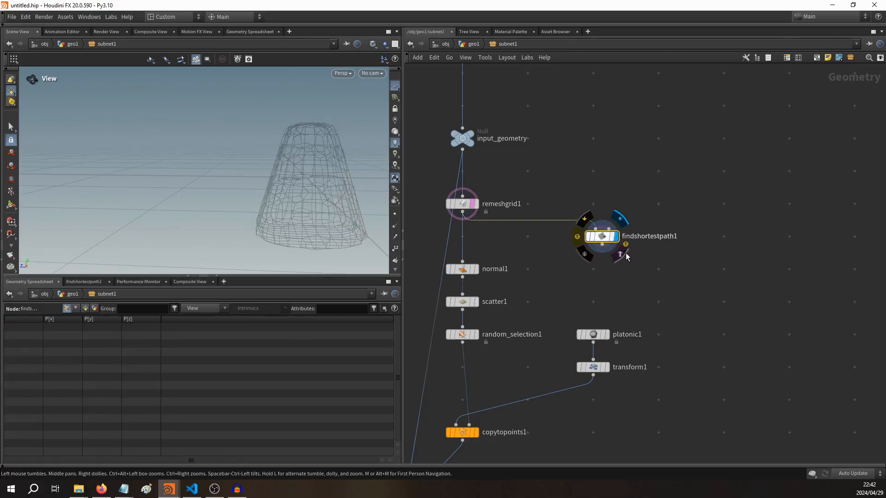
click(626, 257)
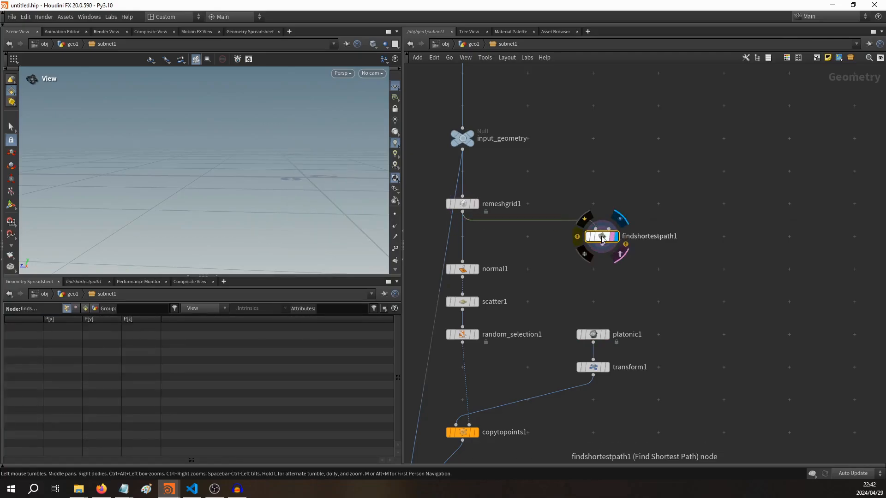
Inspect findshortestpath1's node information and its Start Points and End Points parameters.
middle_click(602, 237)
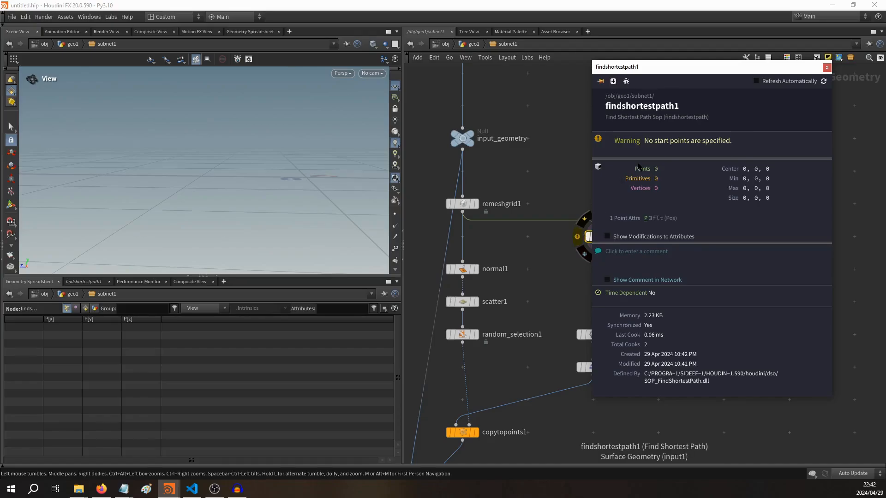
middle_drag(550, 171, 530, 168)
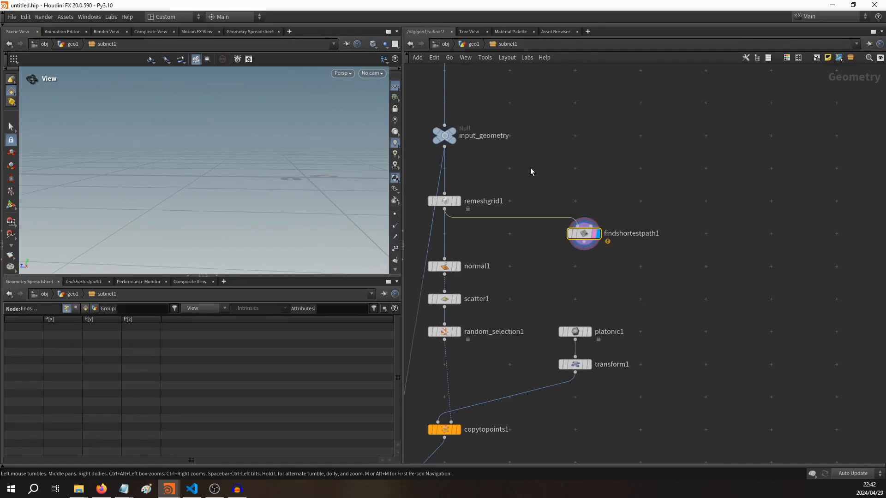
key(p)
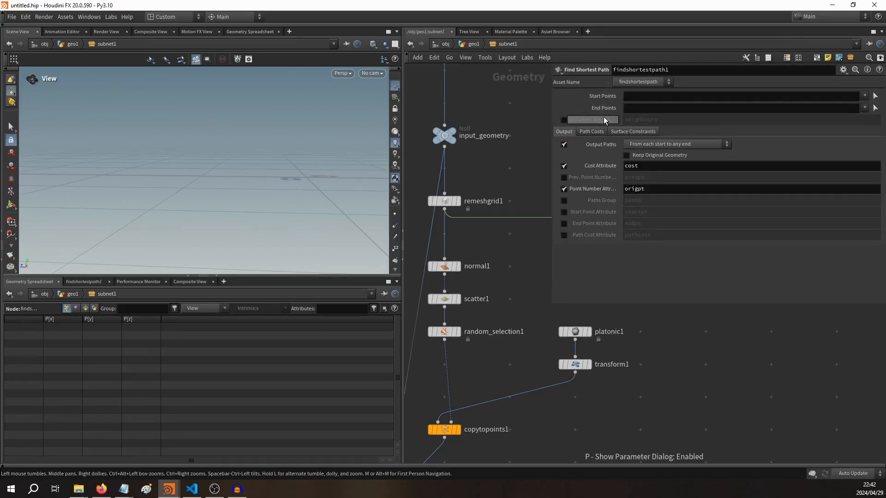
mouse_move(603, 112)
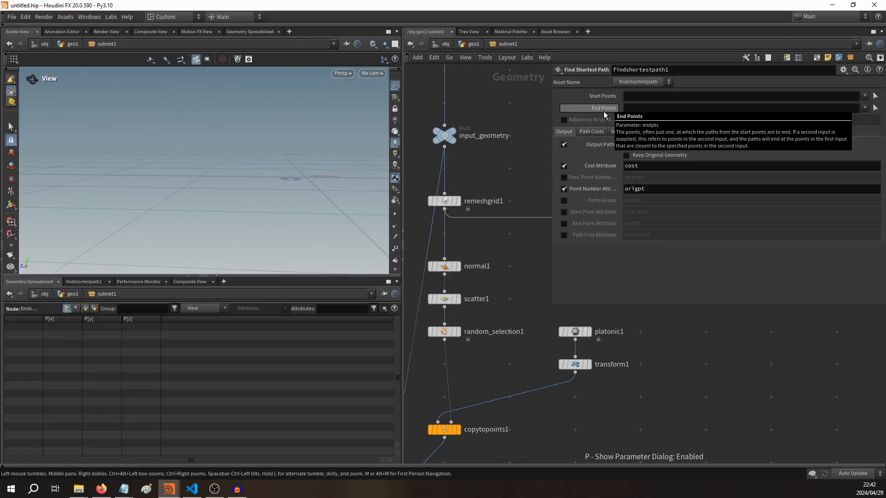
key(p)
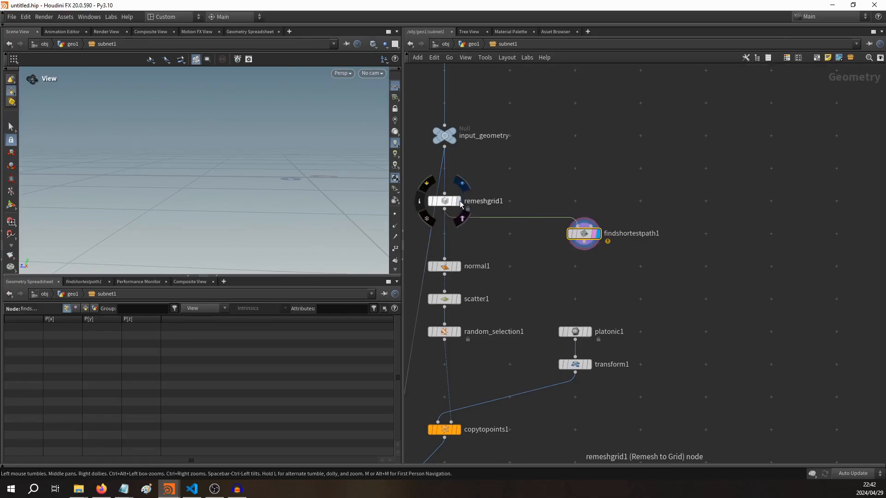
Display remeshgrid1 to view its mesh from the side, and align findshortestpath1 level with normal1.
click(459, 202)
drag(259, 203, 176, 193)
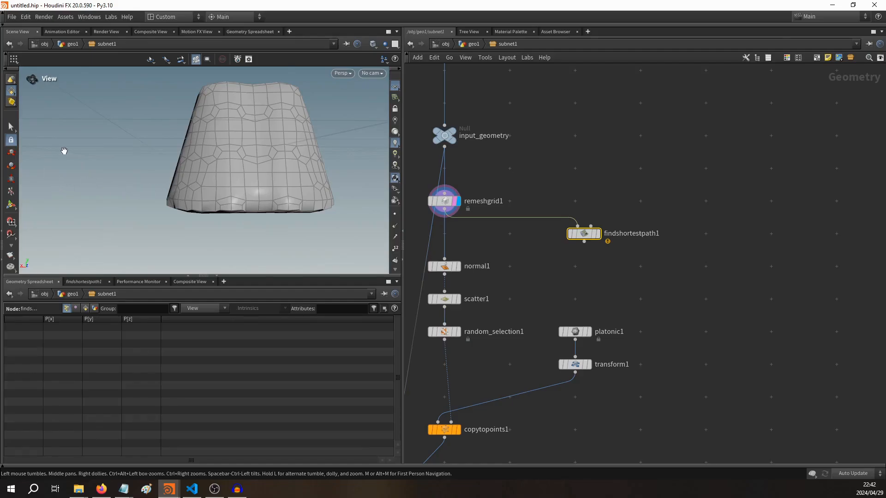
middle_drag(343, 195, 328, 236)
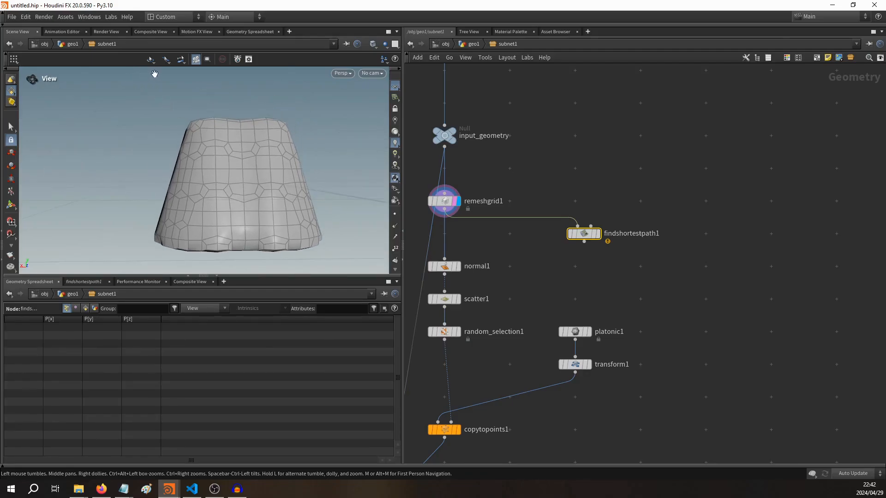
key(l)
Add a Sort node fed by remeshgrid1, place it directly above findshortestpath1, and display its output.
click(587, 222)
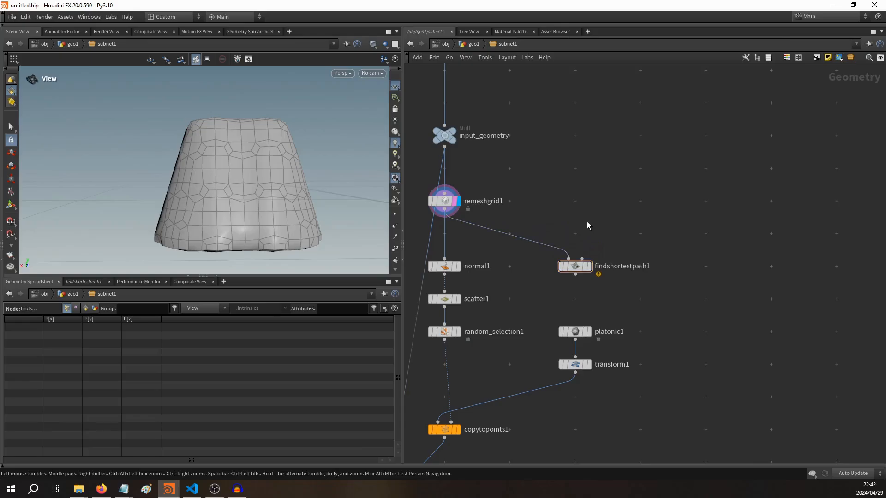
key(Tab)
text(sort)
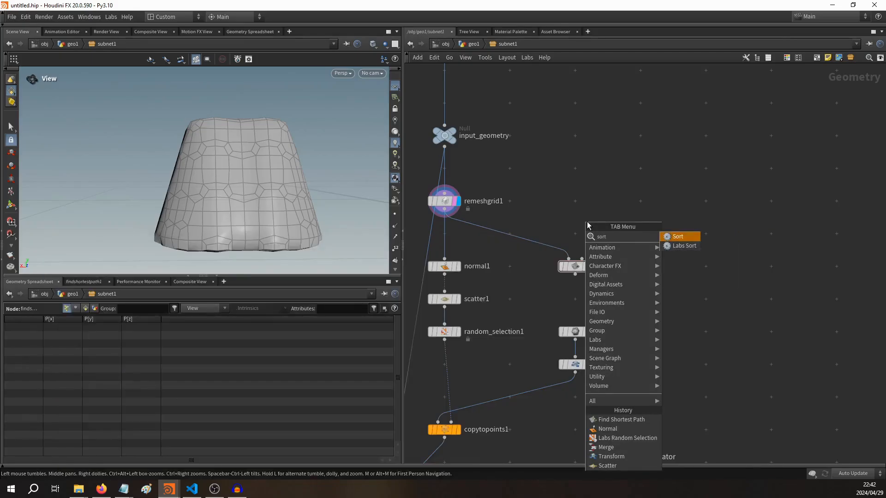
key(Return)
click(444, 210)
click(586, 212)
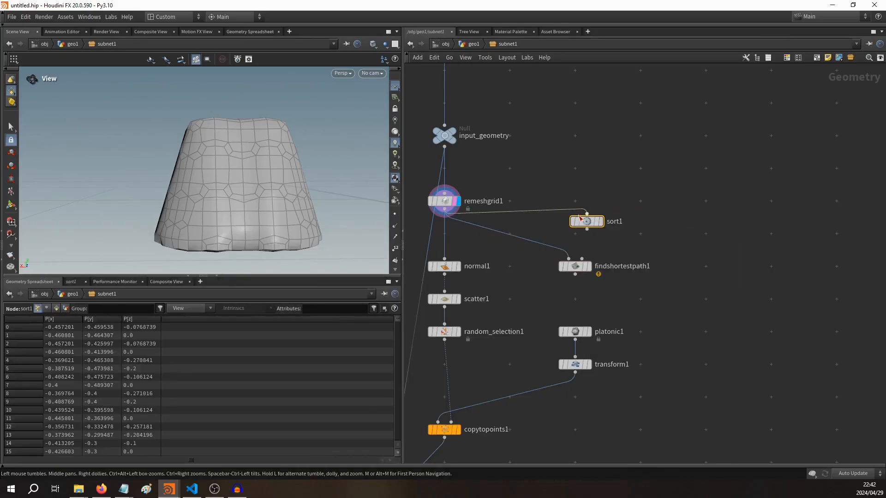
drag(592, 223, 580, 235)
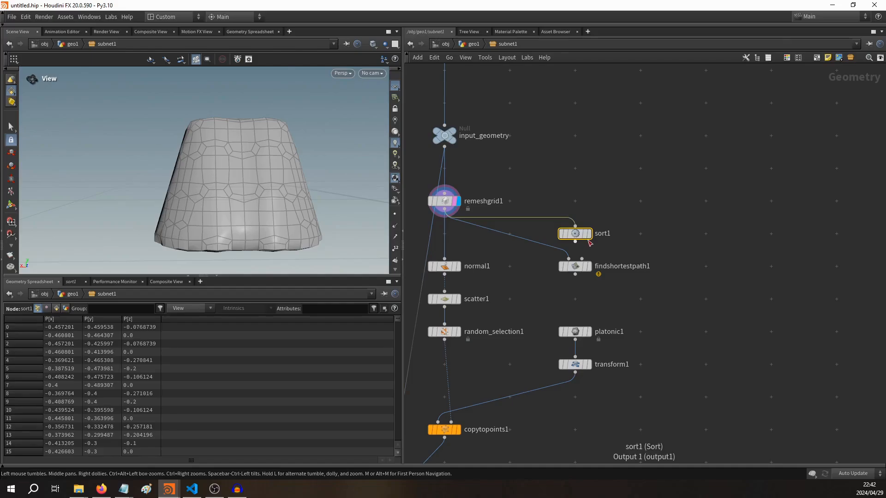
click(589, 234)
click(593, 251)
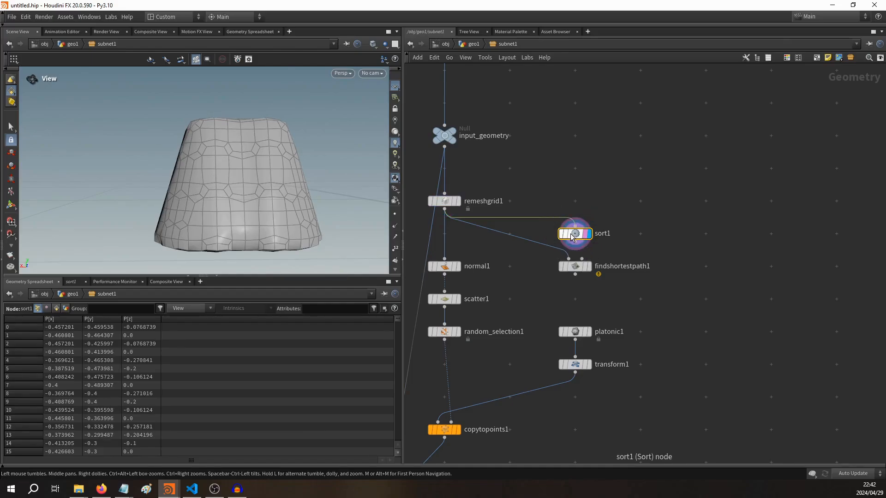
Set the Point Sort of sort1 to By Y.
key(p)
middle_drag(517, 177, 470, 184)
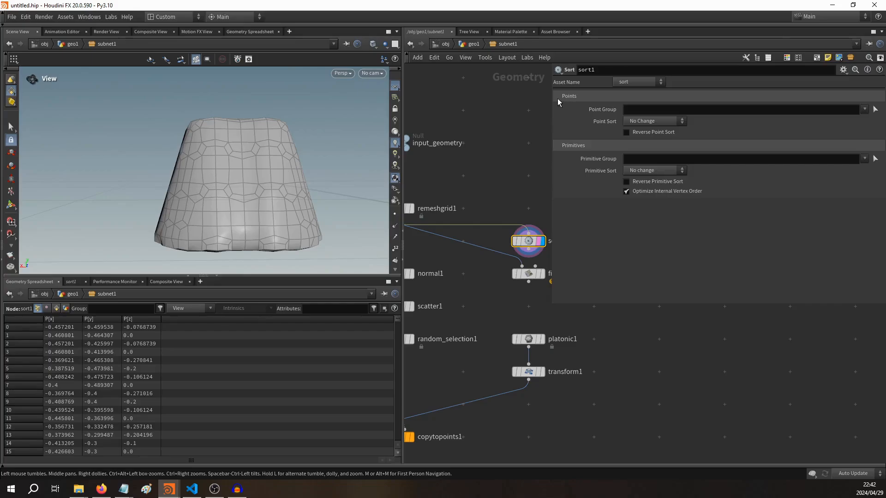
click(651, 121)
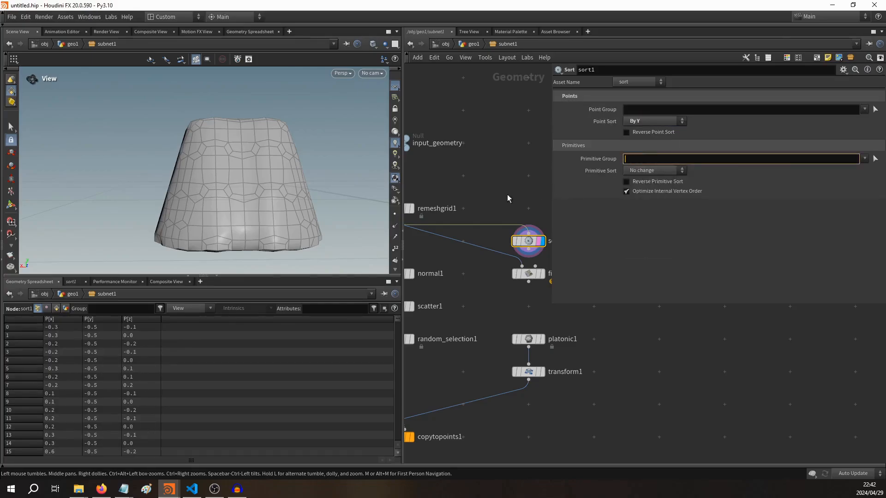
Show point numbers in the viewport and examine the point order over the sorted mesh.
click(396, 251)
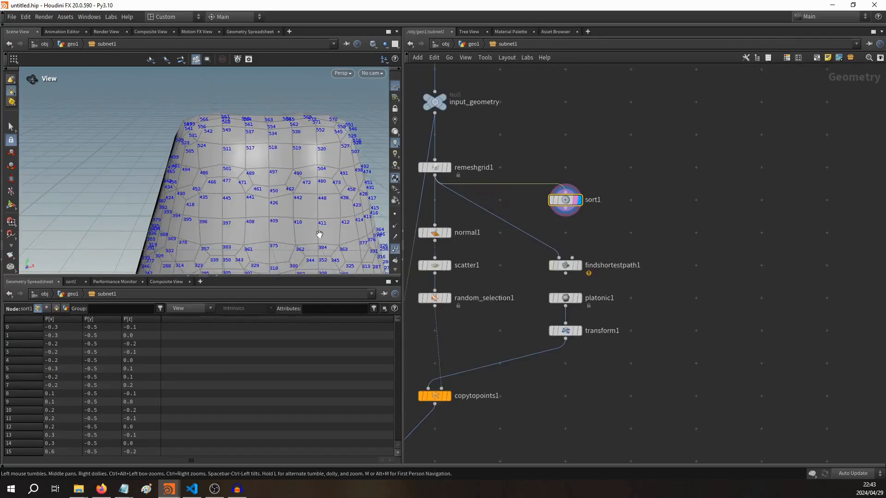
scroll(319, 236, down, 4)
middle_drag(292, 215, 224, 194)
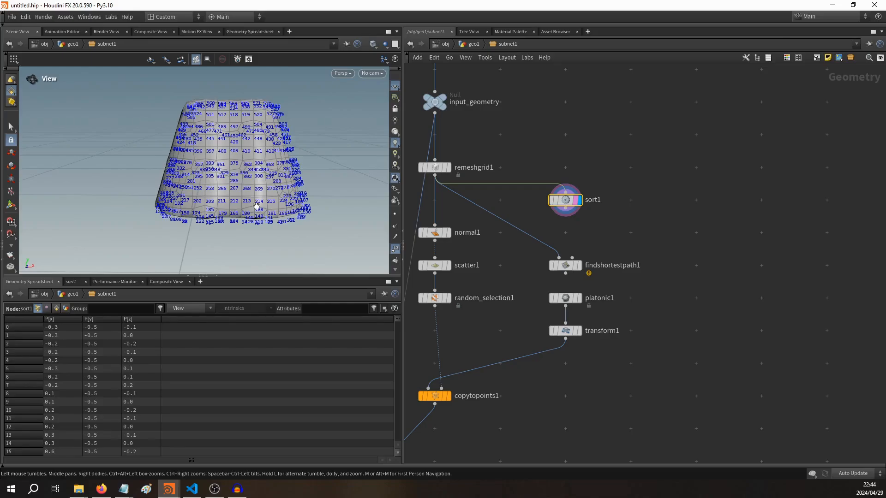
Add a Group by Range node below sort1, display it, and set its Group Type to Points.
click(640, 224)
key(Tab)
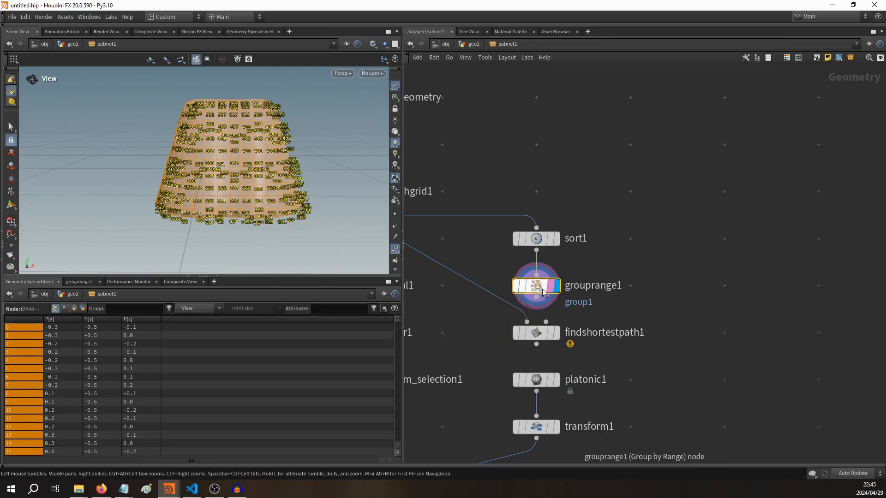
key(p)
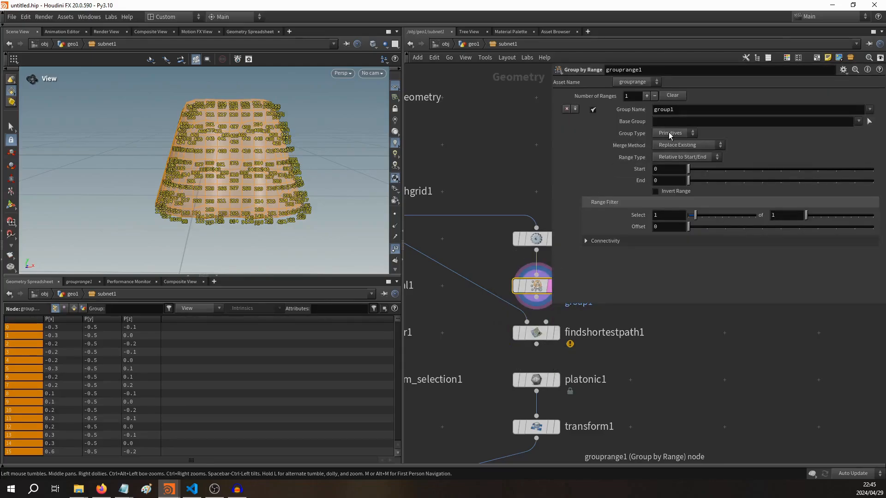
click(669, 133)
click(669, 146)
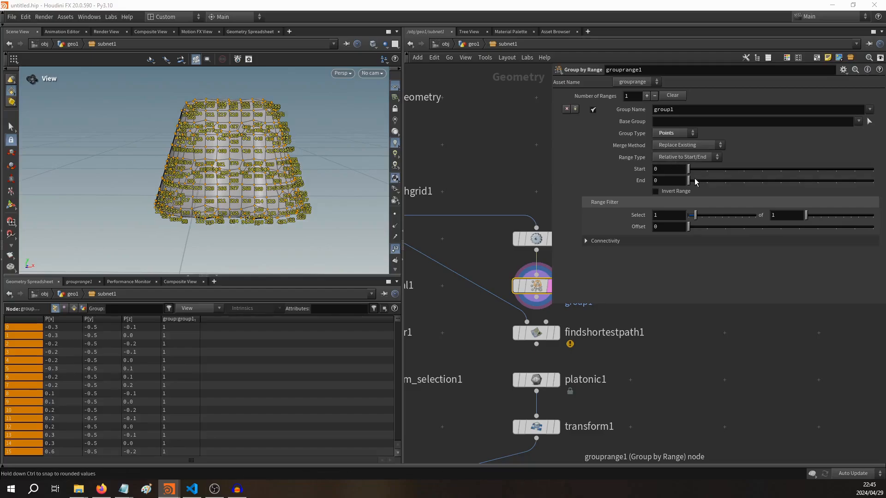
Set the End of grouprange1's range to the expression npoints(0).
drag(694, 179, 871, 180)
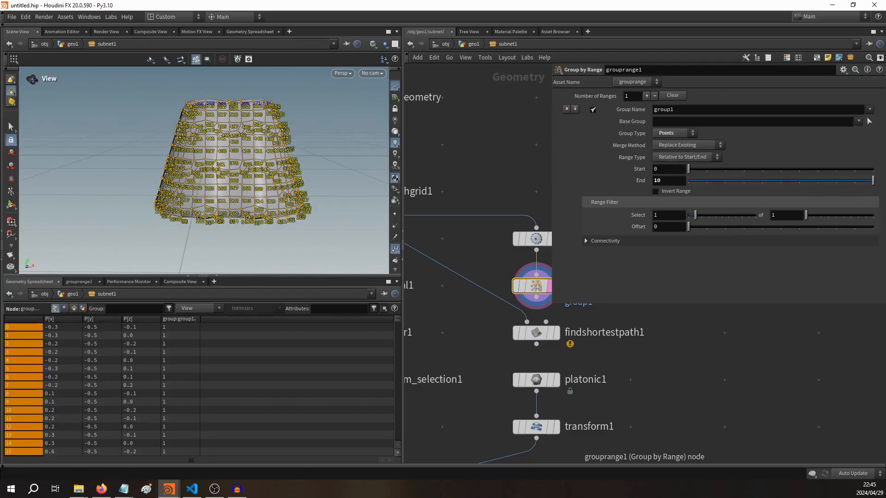
middle_drag(758, 178, 522, 184)
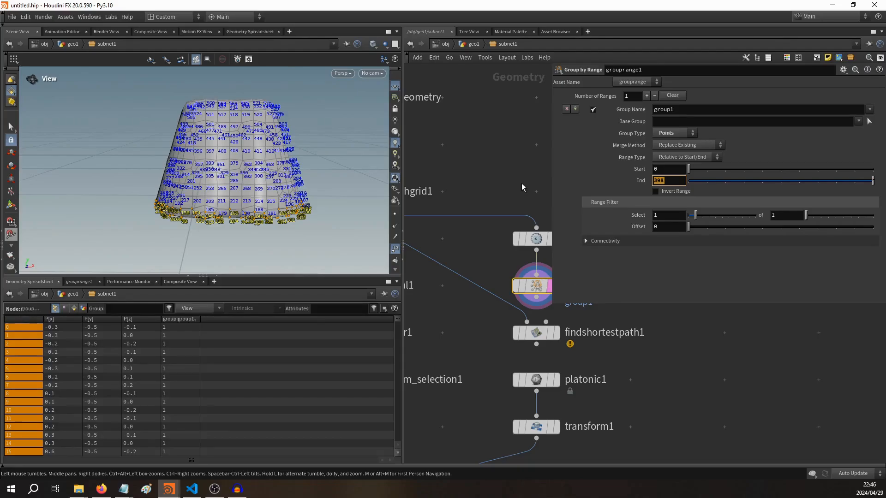
text(npo)
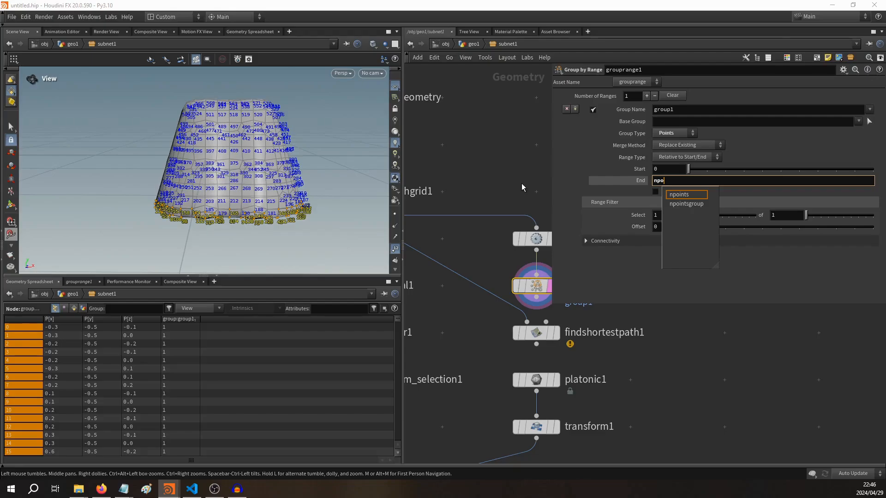
text(in)
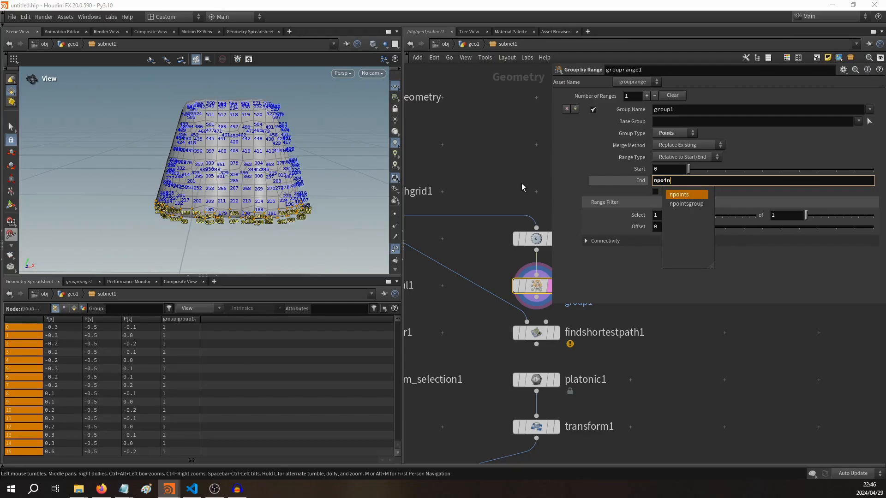
key(Return)
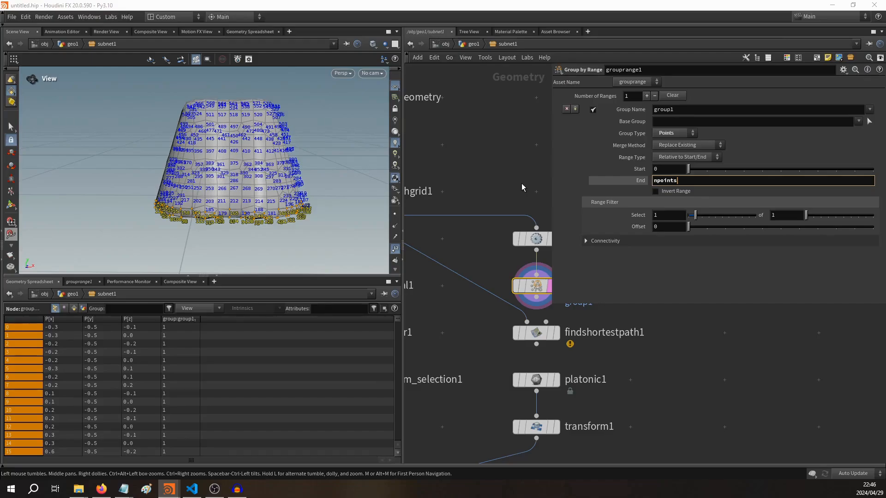
text((0)
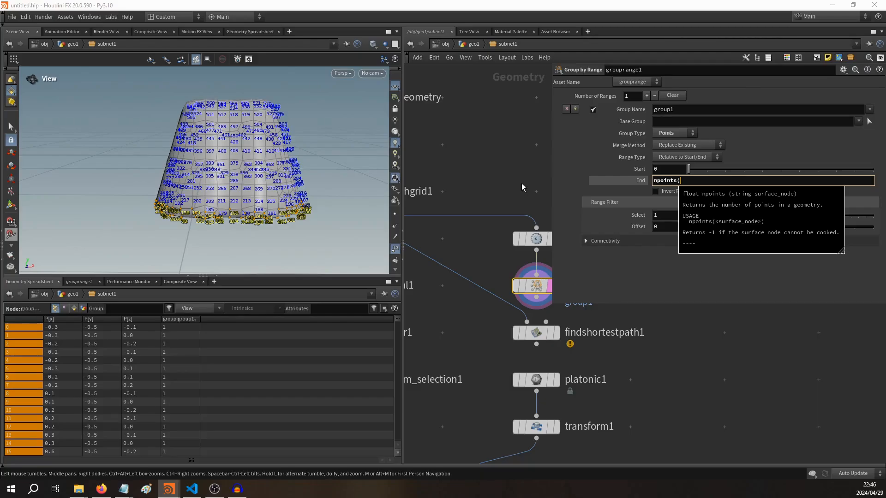
text(0))
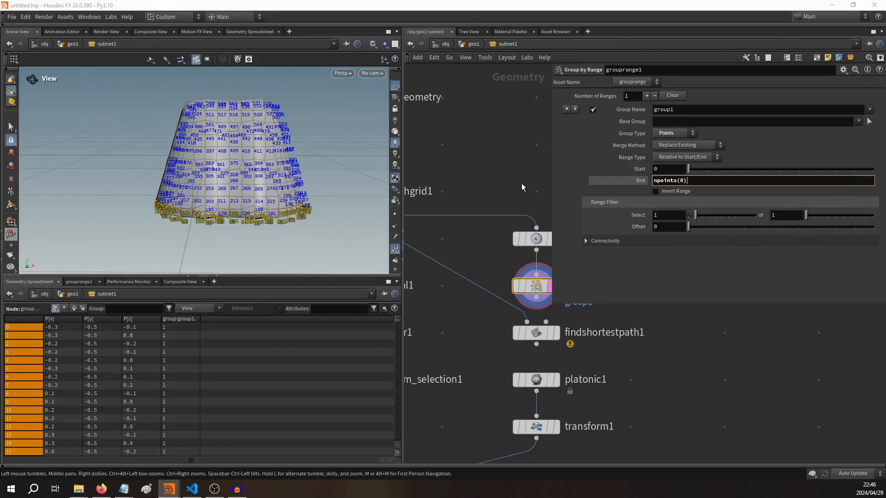
key(Return)
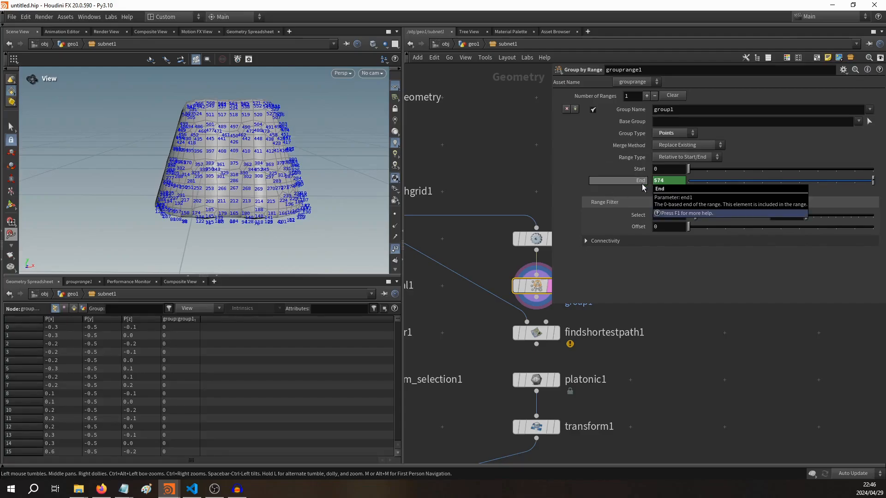
Extend grouprange1's End expression to npoints(0) / 10 and invert the range.
click(731, 181)
text(/ 10)
key(Return)
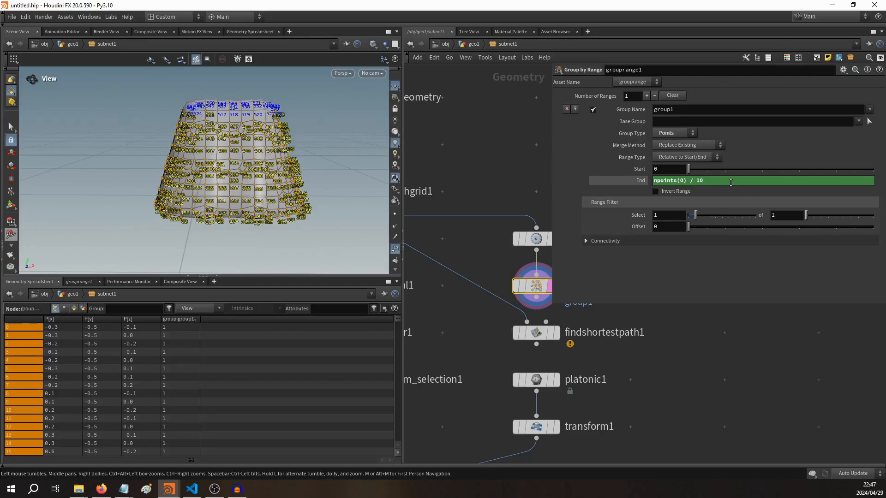
click(668, 193)
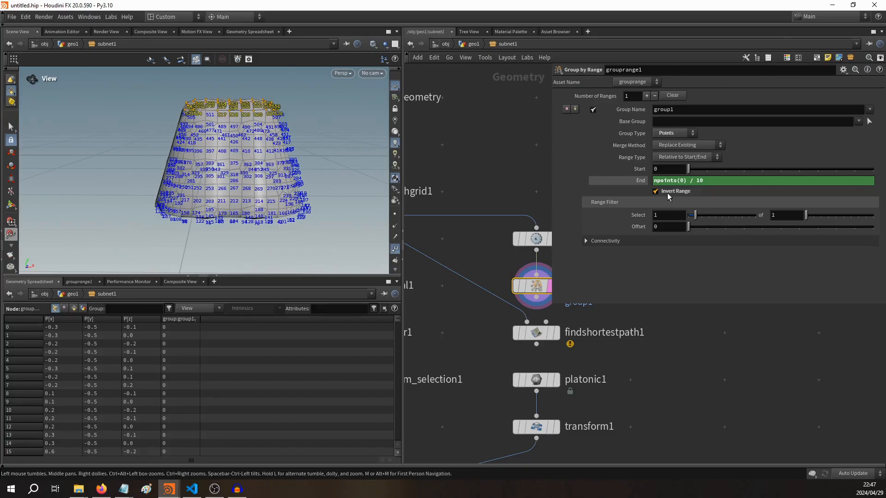
Rename the point group made by grouprange1 to endpts.
middle_drag(500, 169, 475, 153)
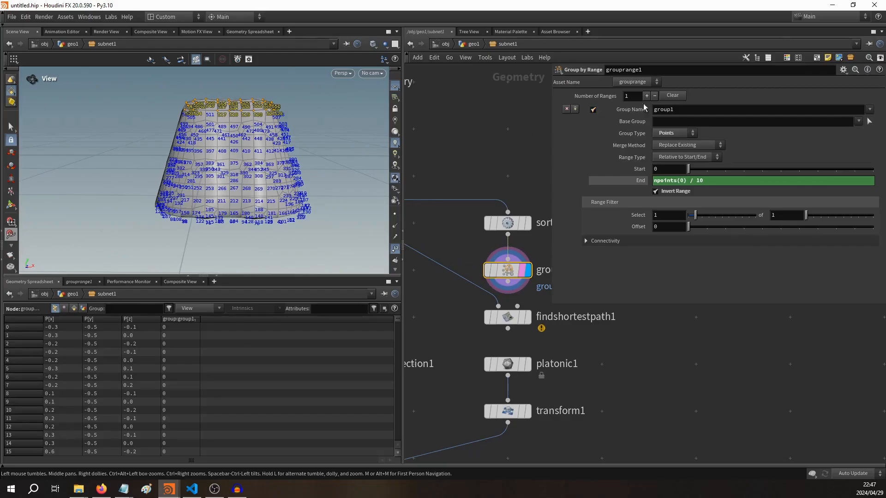
double_click(675, 109)
text(e)
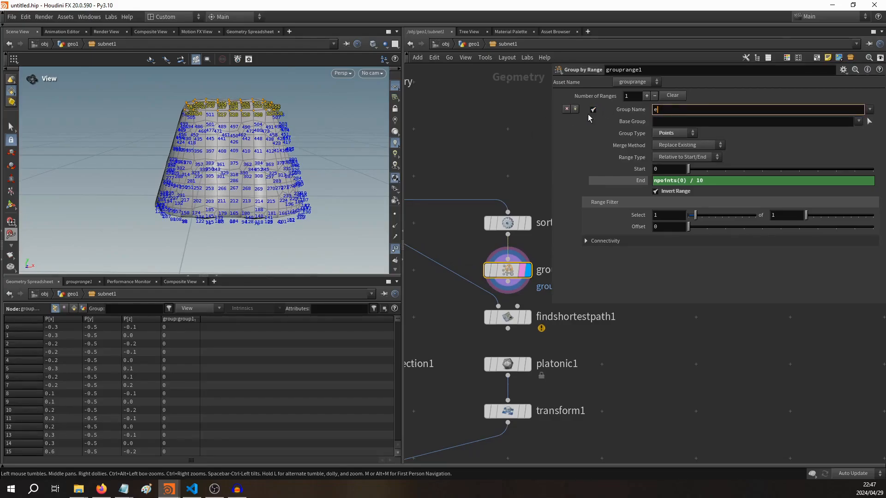
text(ndpts)
key(Return)
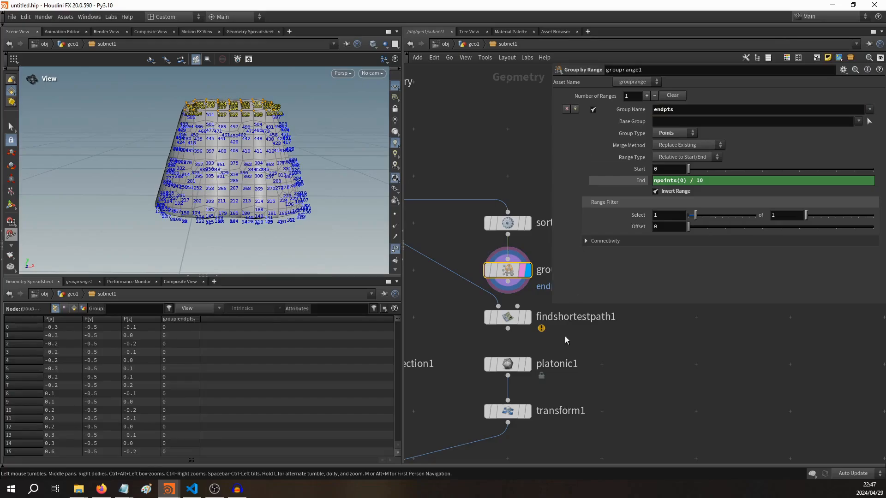
Duplicate grouprange1 as a connected Group by Range node and place it directly below the original.
scroll(565, 336, down, 3)
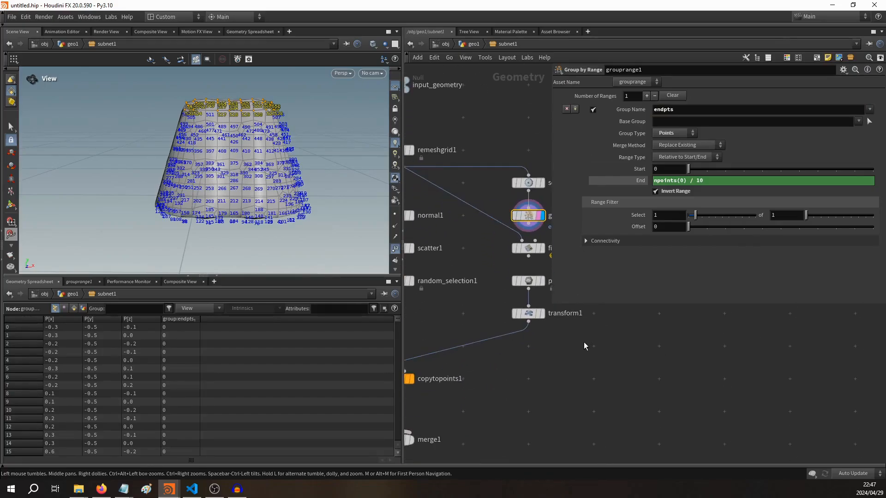
key(p)
middle_drag(583, 342, 666, 281)
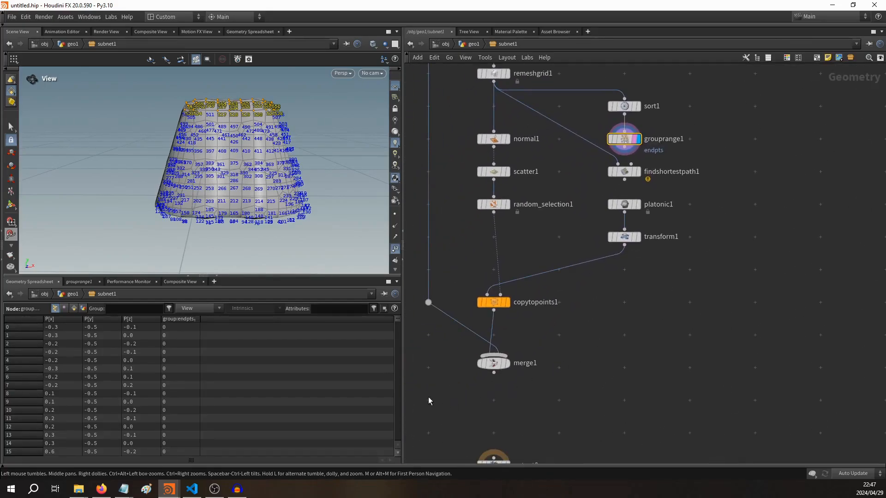
middle_drag(430, 397, 450, 391)
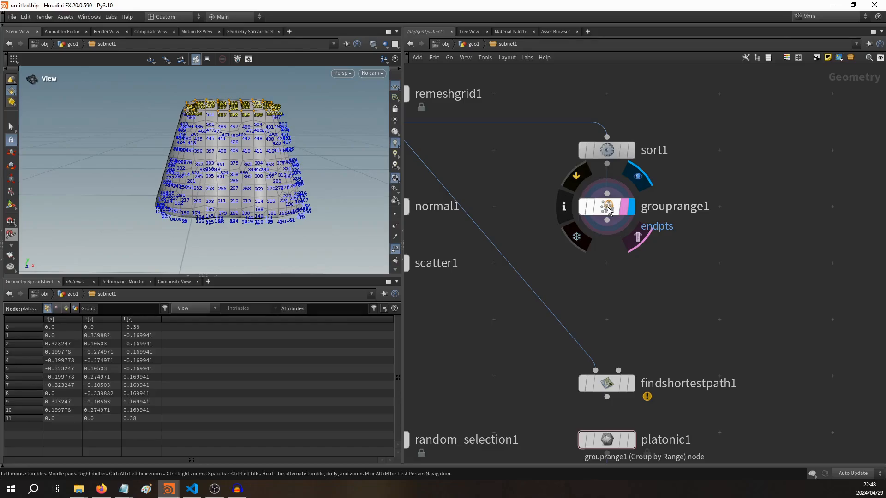
click(609, 211)
alt+drag(608, 207, 604, 270)
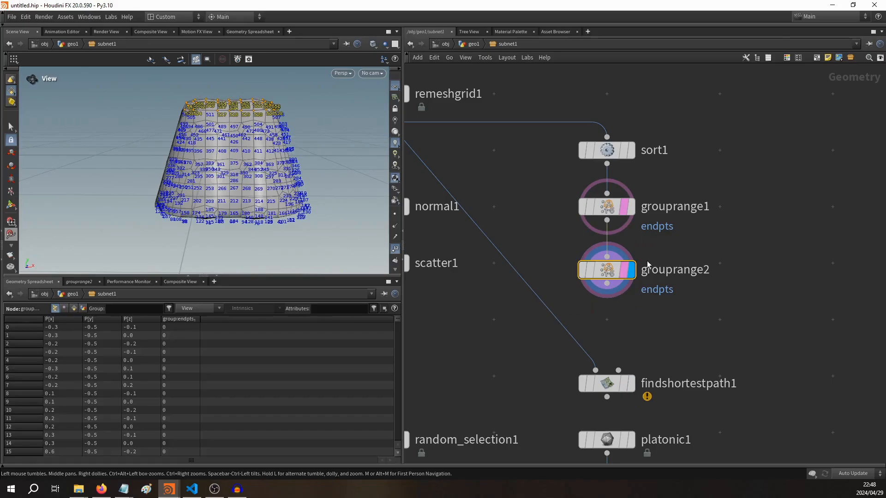
mouse_move(613, 277)
mouse_move(611, 274)
mouse_down()
mouse_move(709, 272)
mouse_move(599, 267)
mouse_move(612, 267)
mouse_up()
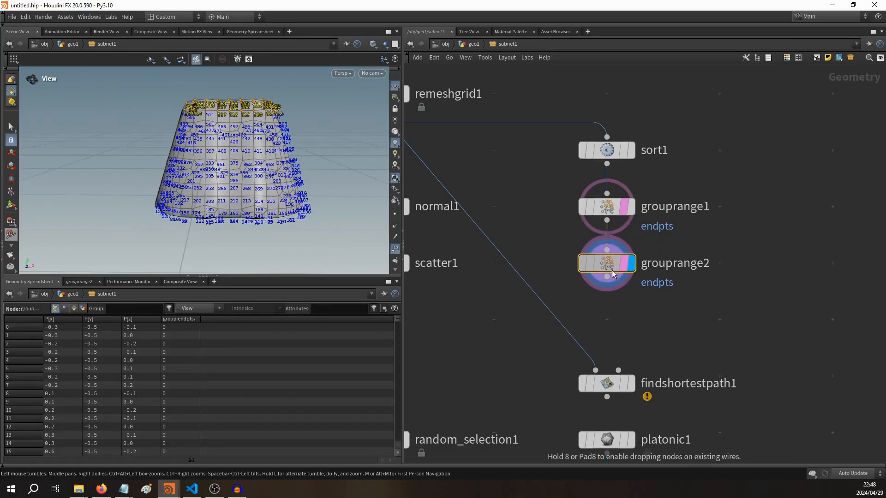
Name the group of grouprange2 startpts and set its range Start to npoints(0) / 10.
key(p)
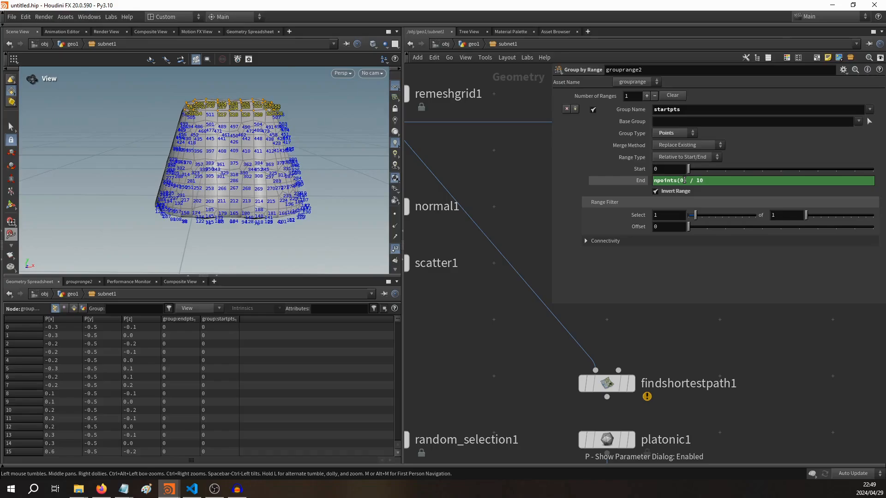
click(684, 180)
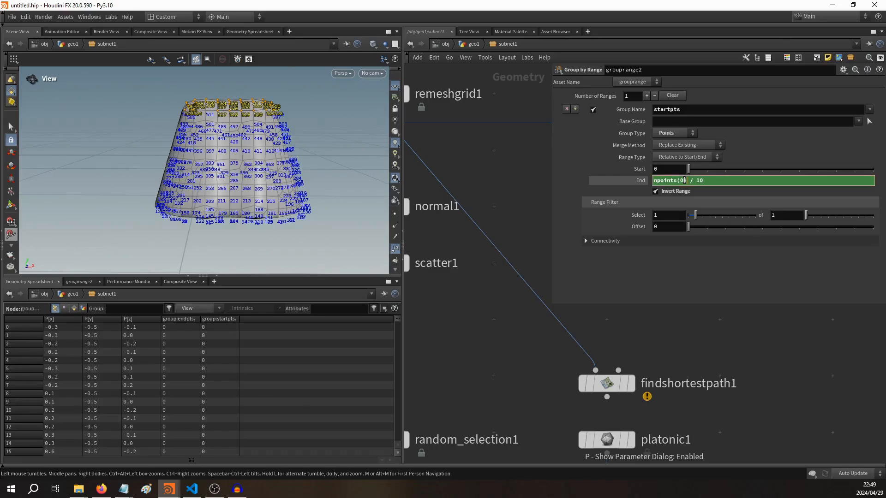
key(ctrl+a)
key(ctrl+c)
text())
key(shift+Tab)
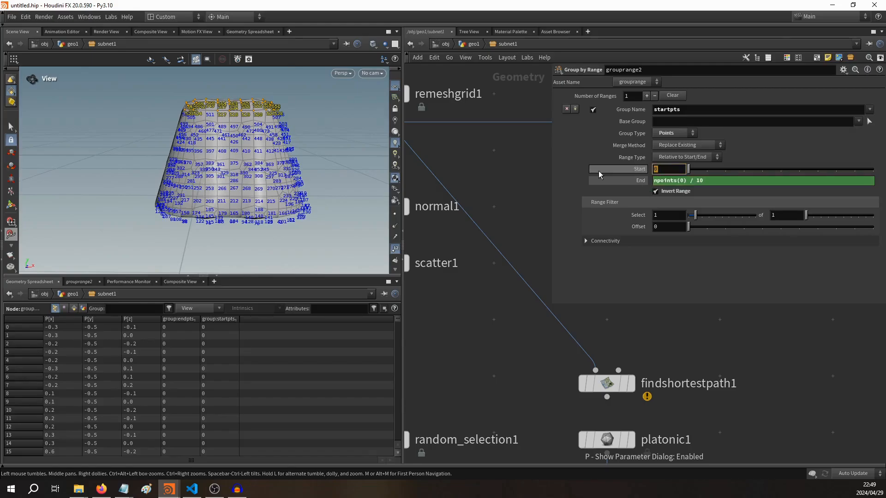
key(ctrl+v)
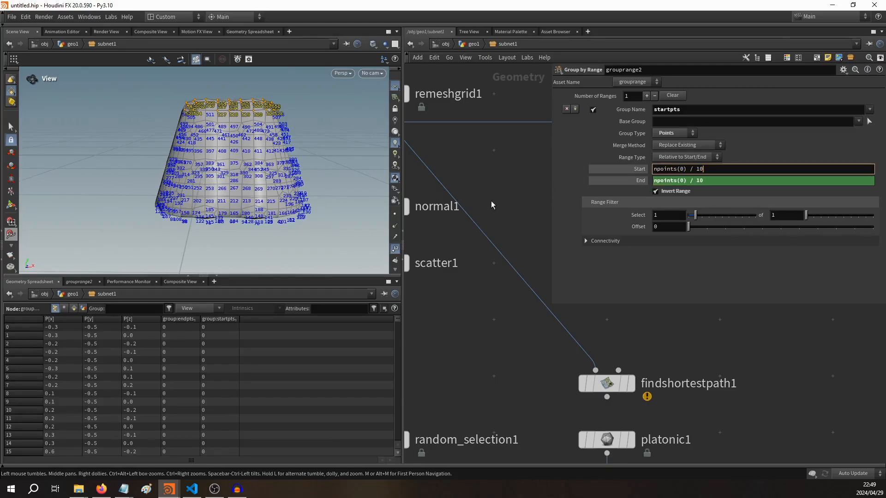
key(Return)
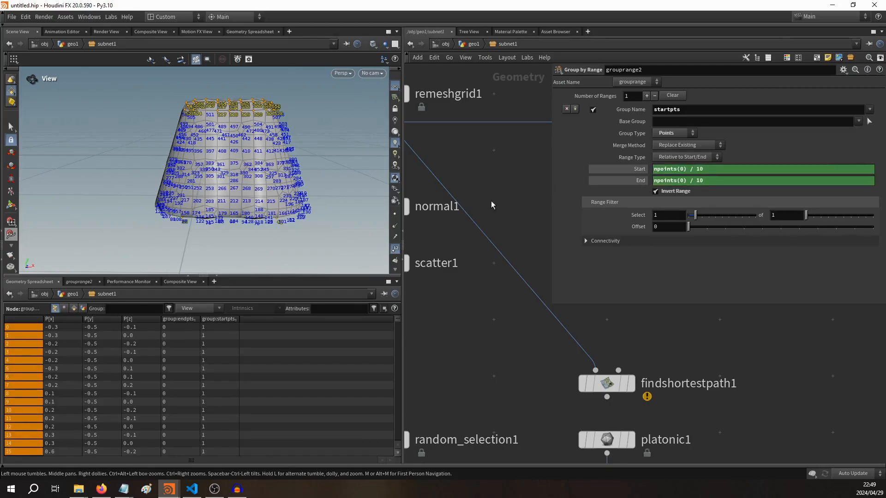
Set grouprange2's range End to 0 and check the grouped points on the underside of the mesh.
click(639, 182)
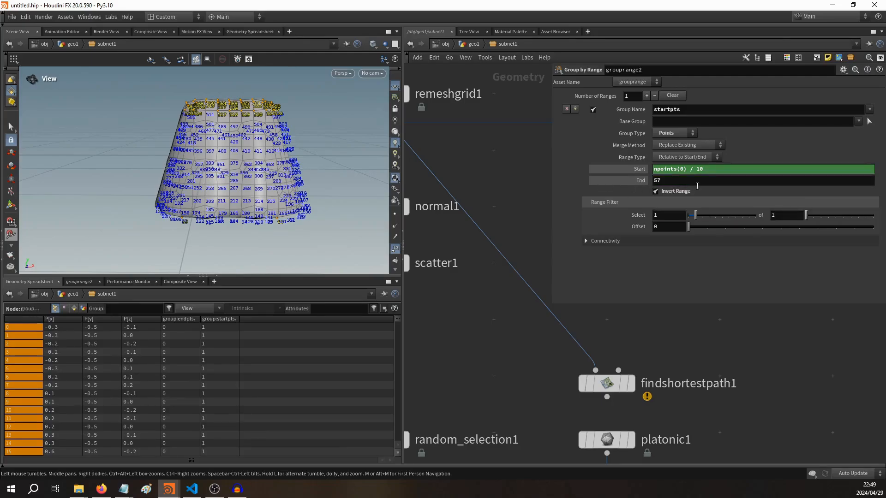
drag(685, 181, 637, 182)
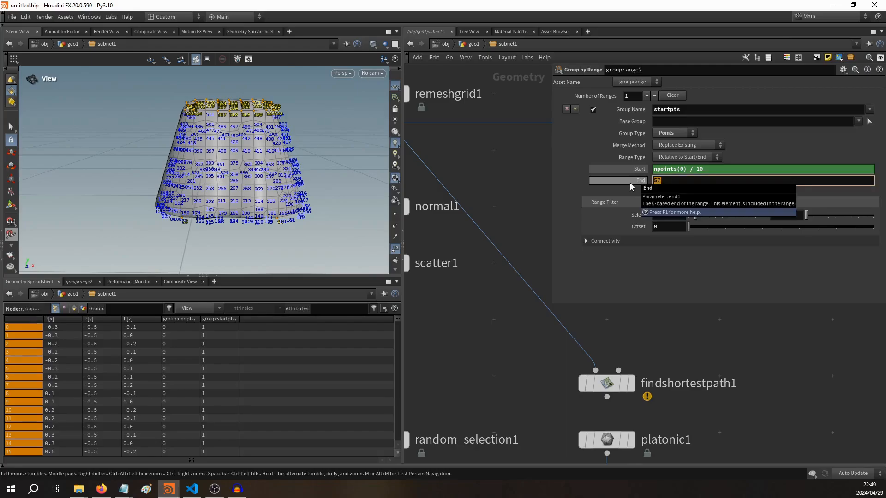
text(0)
key(Return)
drag(318, 212, 274, 146)
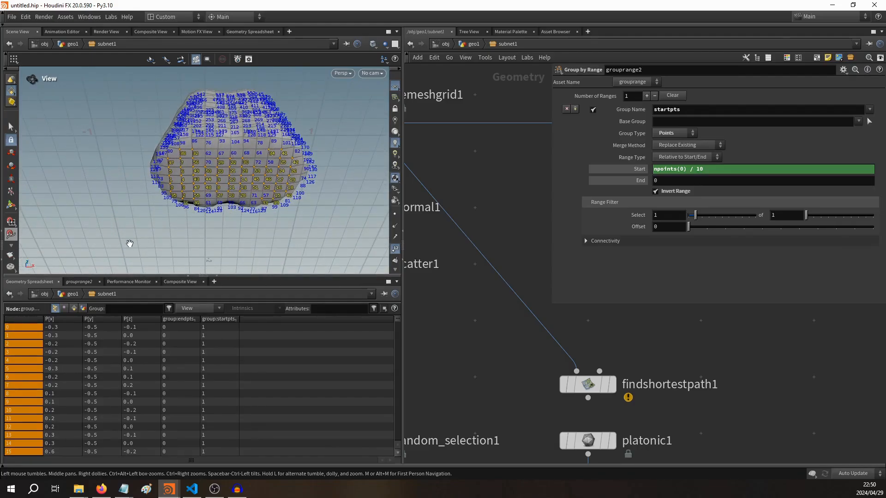
Set the Range Filter to select 1 of 7 points on grouprange2 and grouprange1.
drag(806, 215, 817, 216)
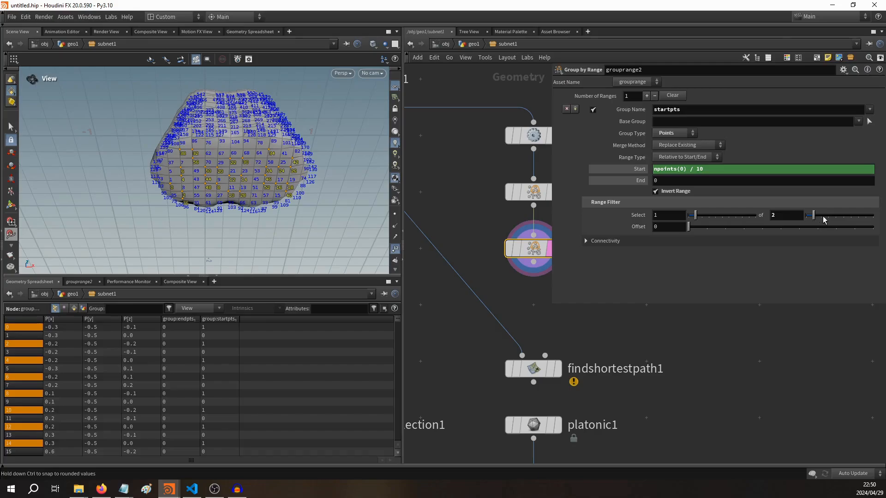
drag(825, 220, 852, 218)
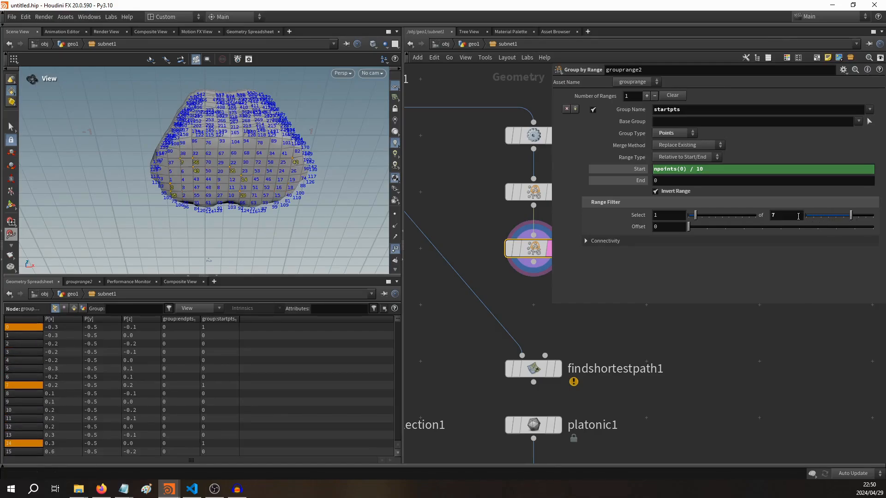
middle_drag(444, 178, 405, 184)
click(488, 198)
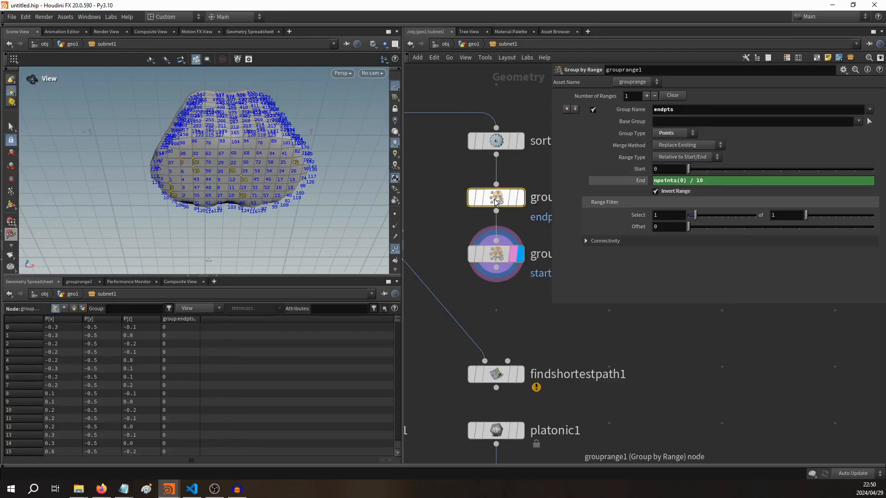
drag(841, 215, 852, 215)
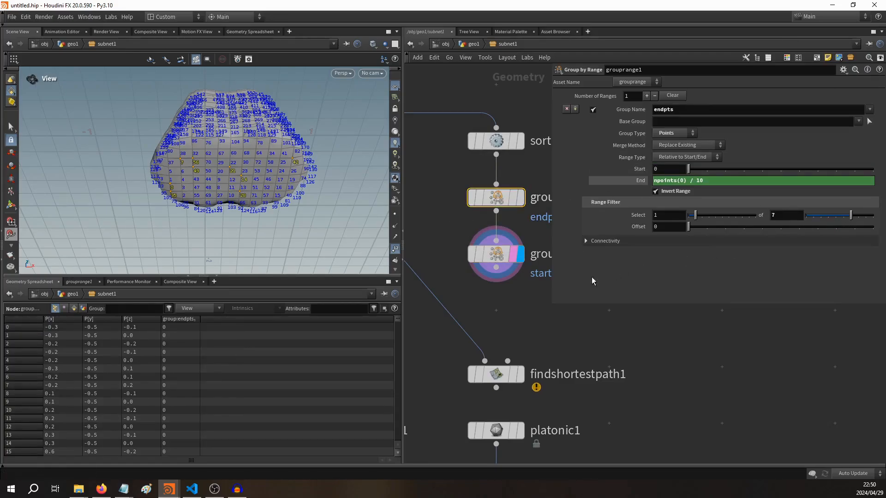
Connect grouprange2 to the first input of findshortestpath1, move findshortestpath1 directly below it, and display its output.
middle_drag(501, 320, 499, 304)
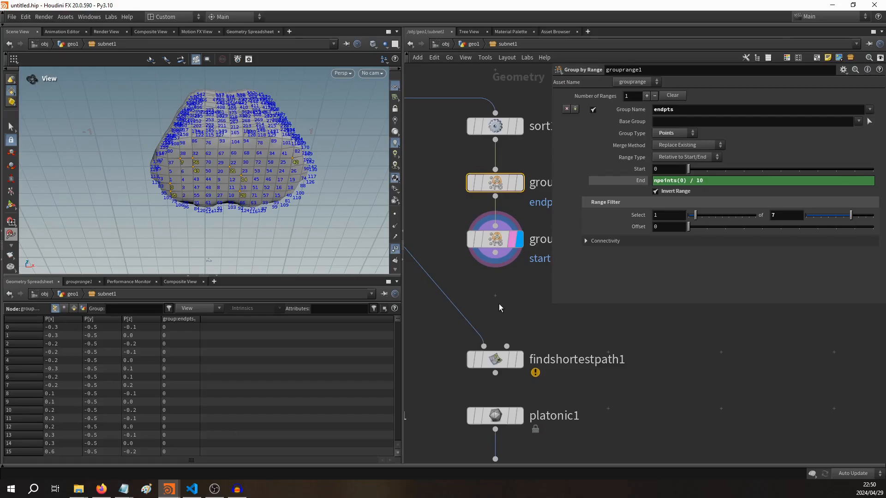
key(p)
drag(495, 253, 484, 346)
middle_drag(503, 333, 519, 312)
drag(518, 312, 519, 269)
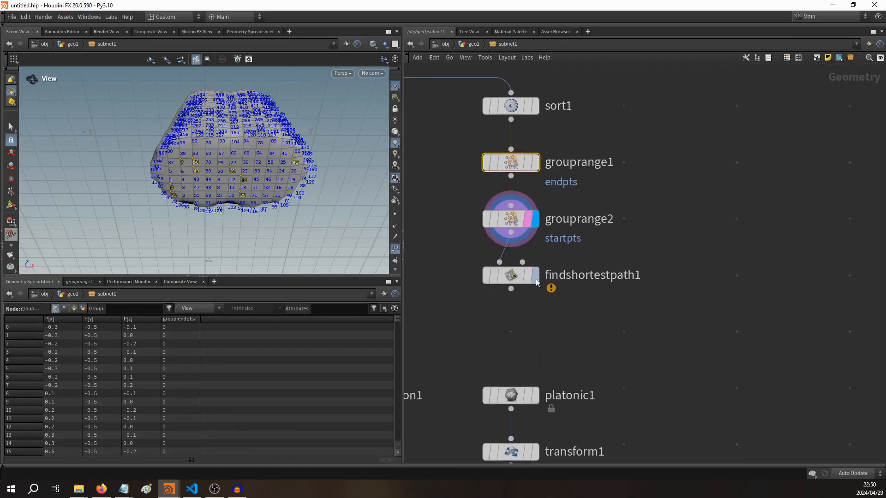
click(536, 276)
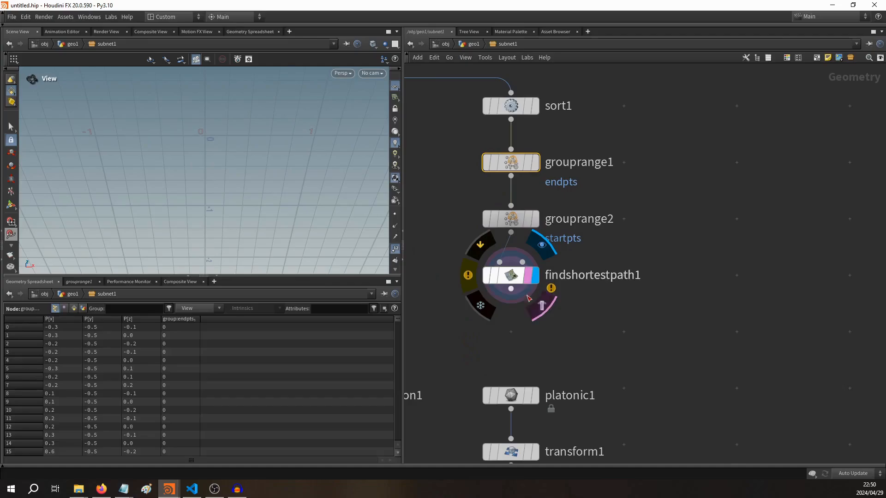
Set findshortestpath1's Start Points to startpts and End Points to endpts.
click(500, 273)
key(p)
click(646, 97)
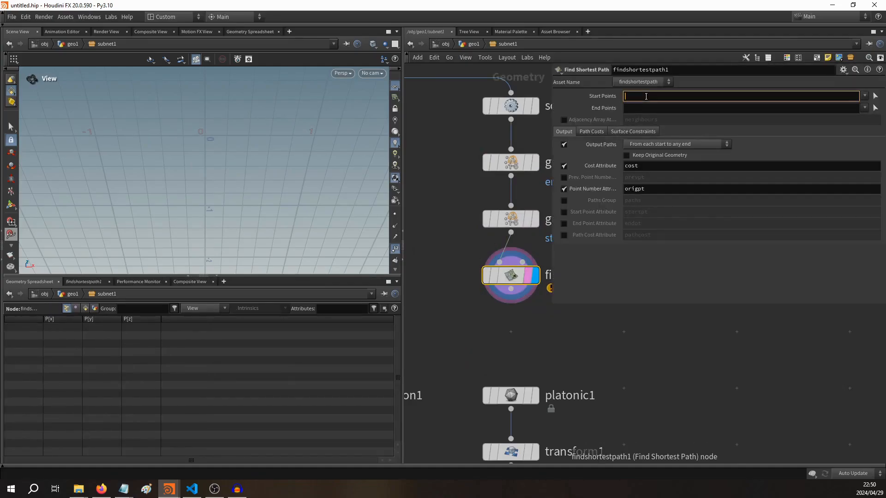
text(startpts)
key(Tab)
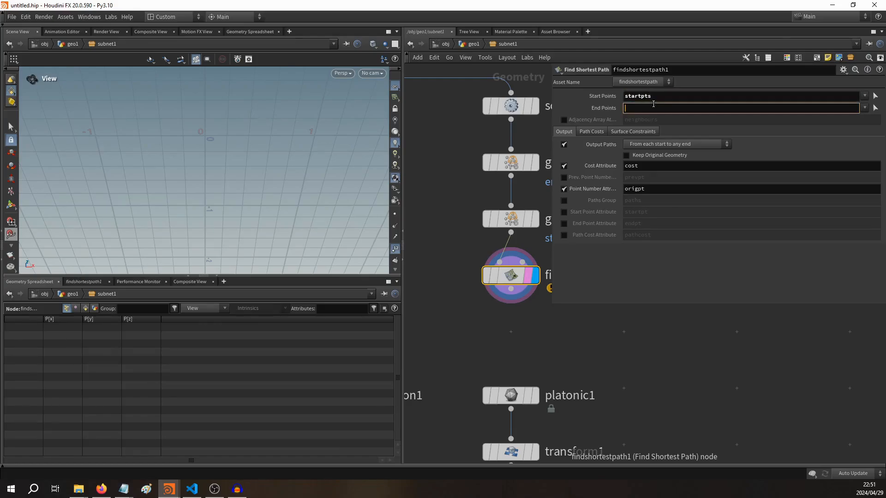
text(endspts)
key(BackSpace)
key(BackSpace)
key(BackSpace)
key(BackSpace)
key(Return)
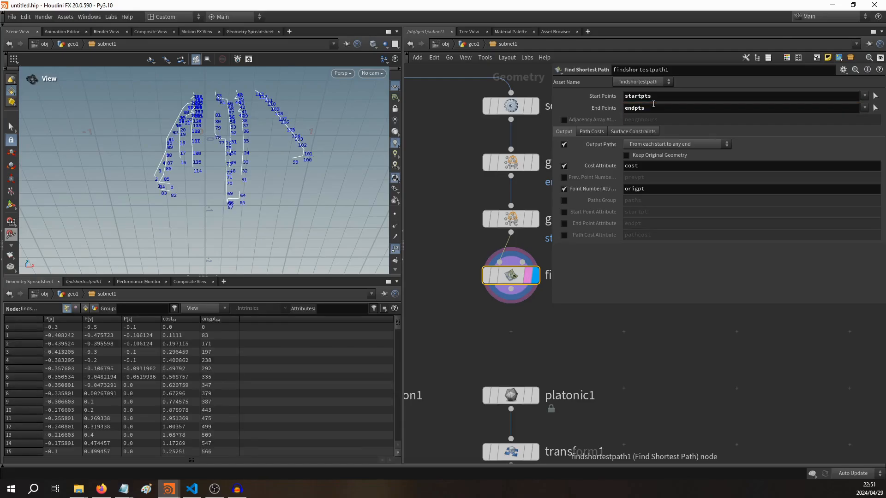
Set findshortestpath1's Output Paths to From each start to each end and hide the point numbers in the viewport.
drag(254, 172, 225, 228)
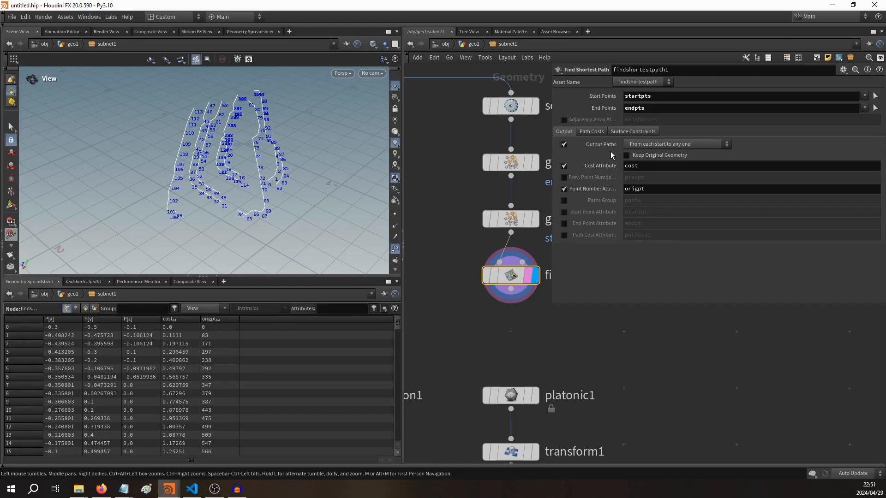
click(652, 143)
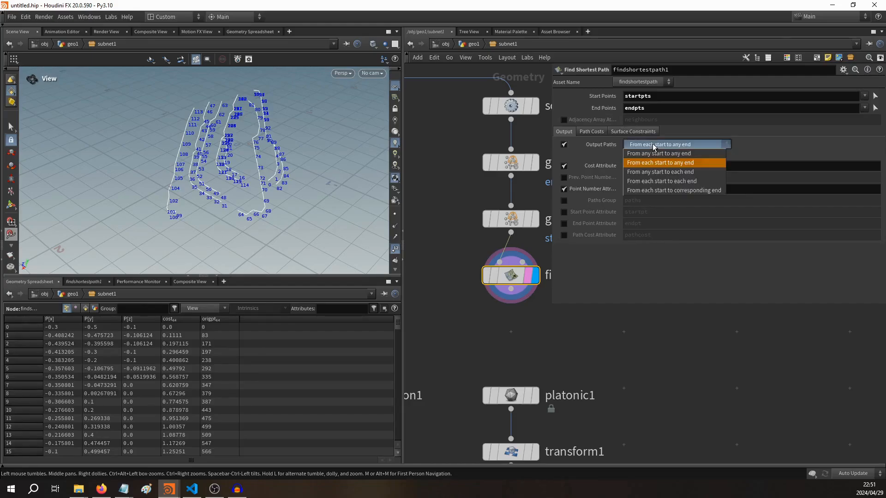
click(672, 180)
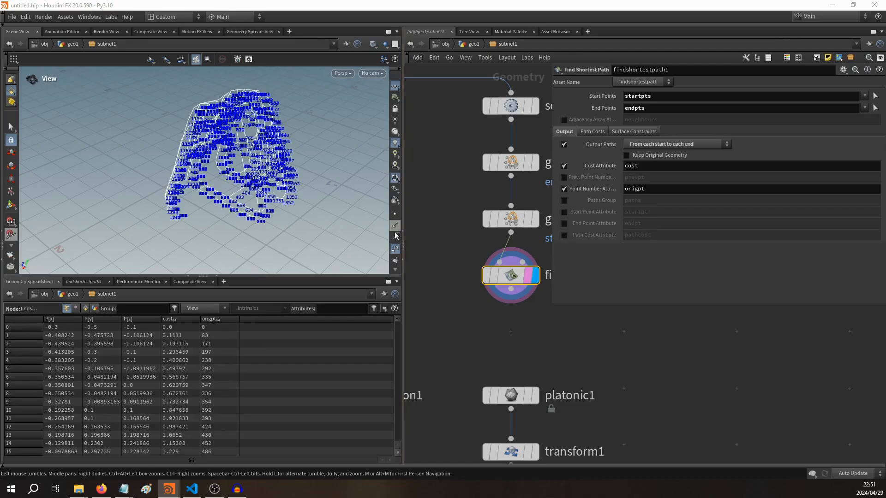
click(395, 249)
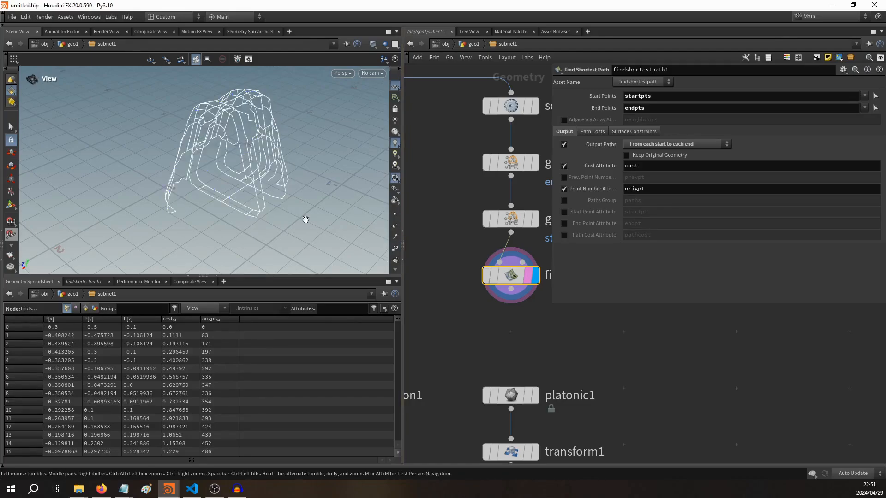
drag(305, 220, 177, 193)
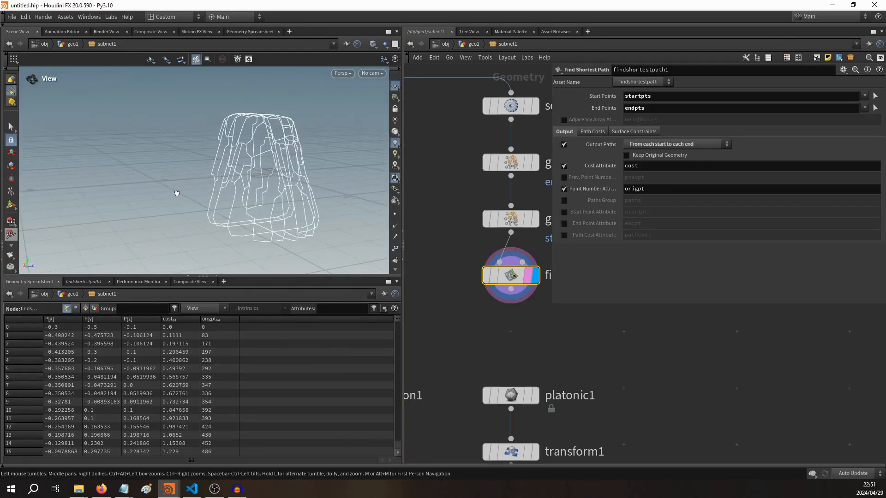
Add an Orientation Along Curve node below findshortestpath1, feed it the paths through its first input, and display its output.
middle_drag(501, 338, 490, 306)
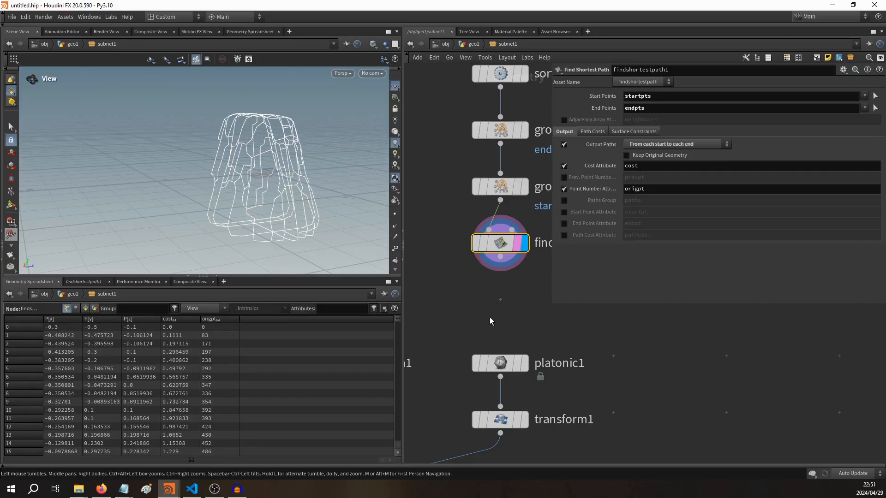
key(p)
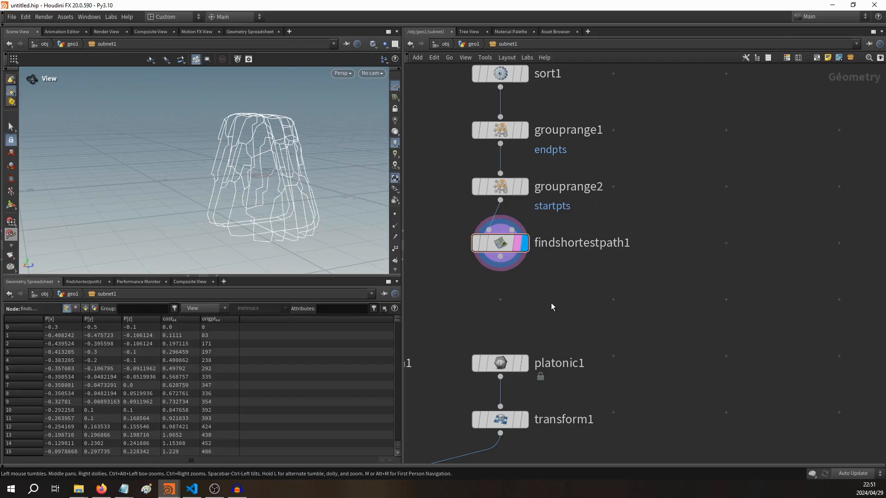
key(Tab)
text(o)
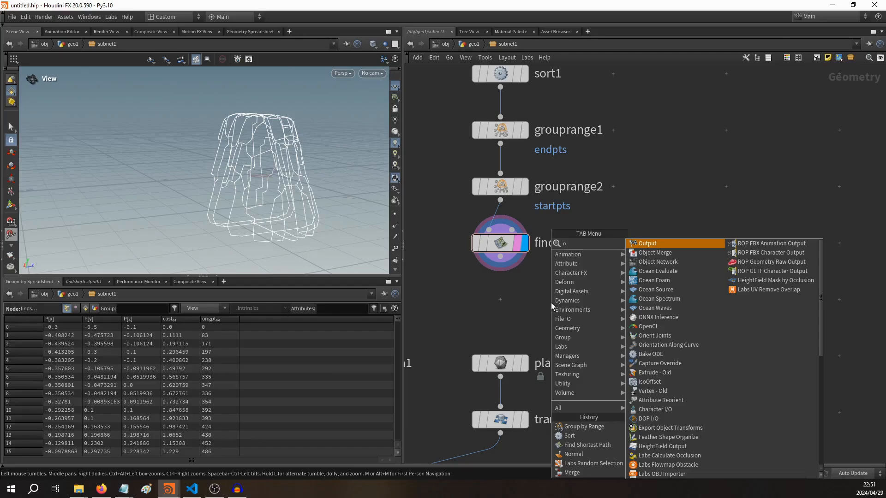
text(rient)
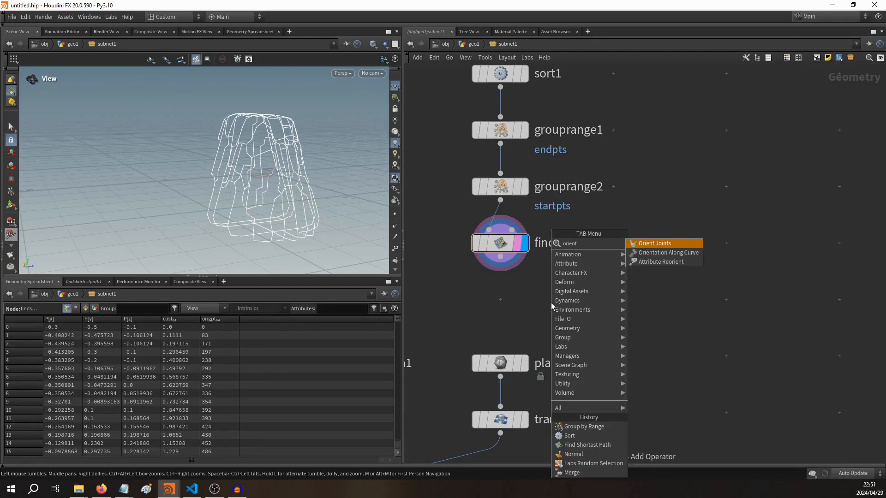
key(BackSpace)
key(BackSpace)
key(BackSpace)
key(BackSpace)
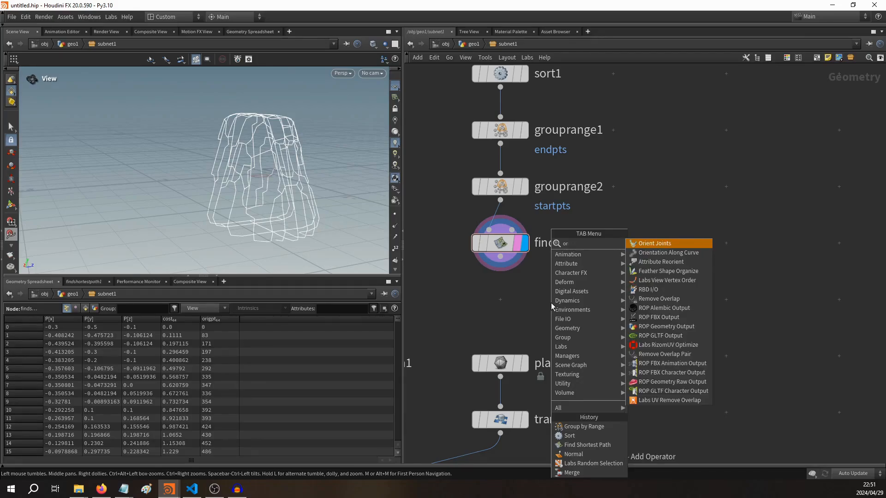
key(BackSpace)
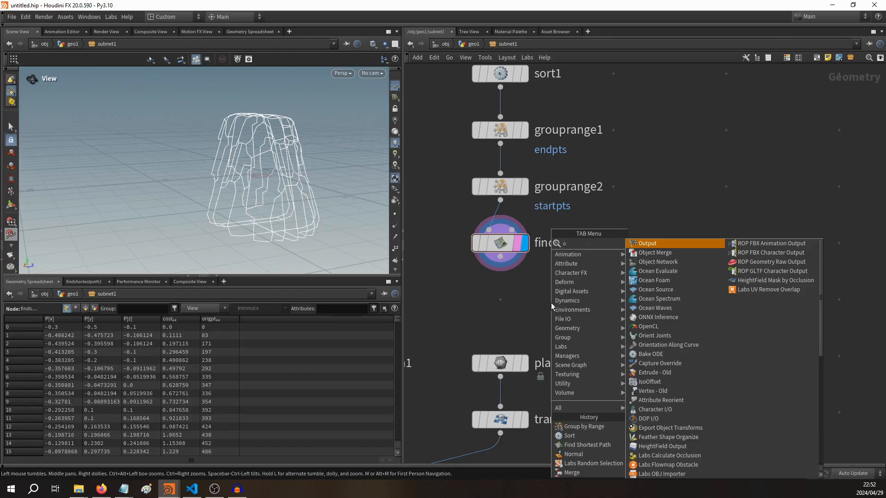
text(ac)
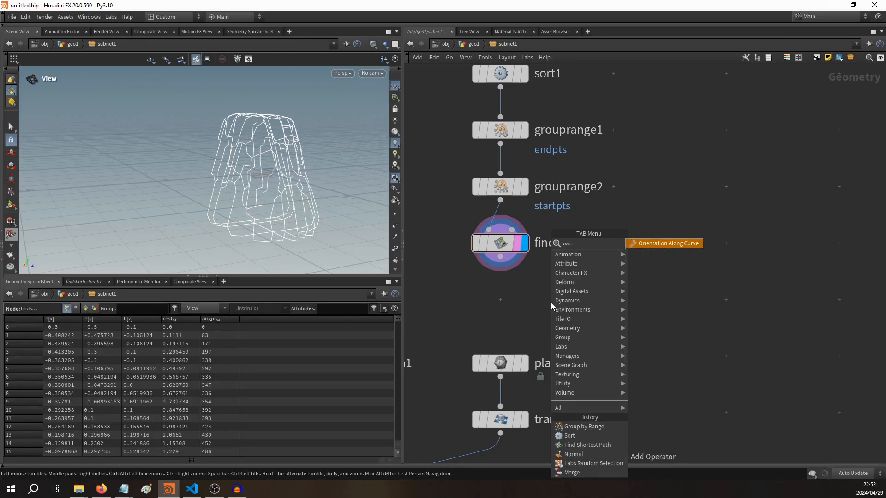
key(Return)
click(552, 304)
drag(552, 307, 500, 257)
drag(496, 308, 496, 302)
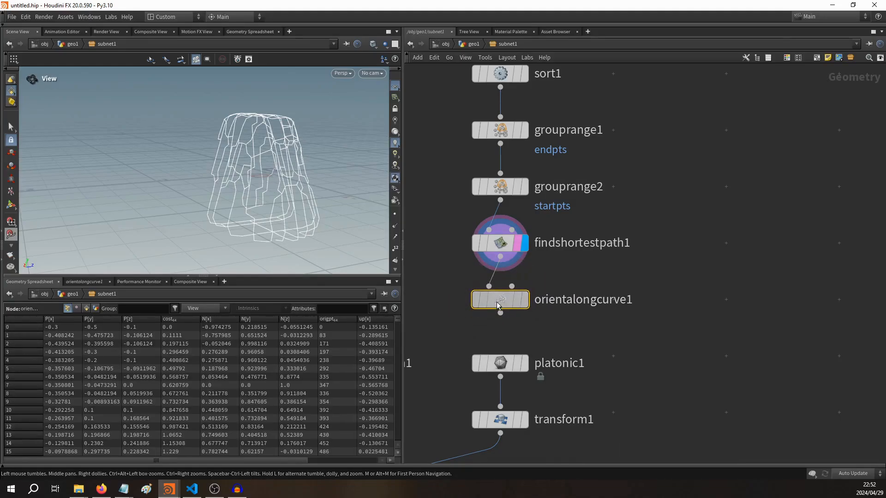
click(525, 301)
Set the Tangent (Z Axis) output attribute of orientalongcurve1 to up and clear the Y Axis attribute name.
key(p)
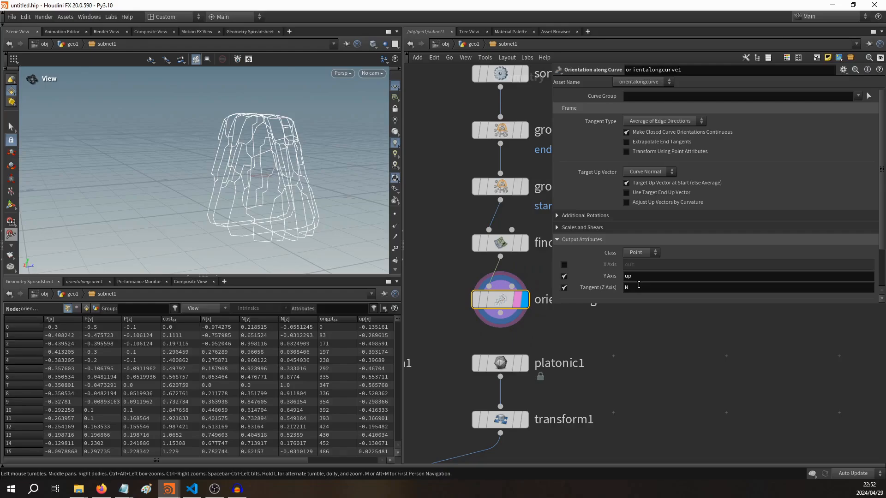
key(Return)
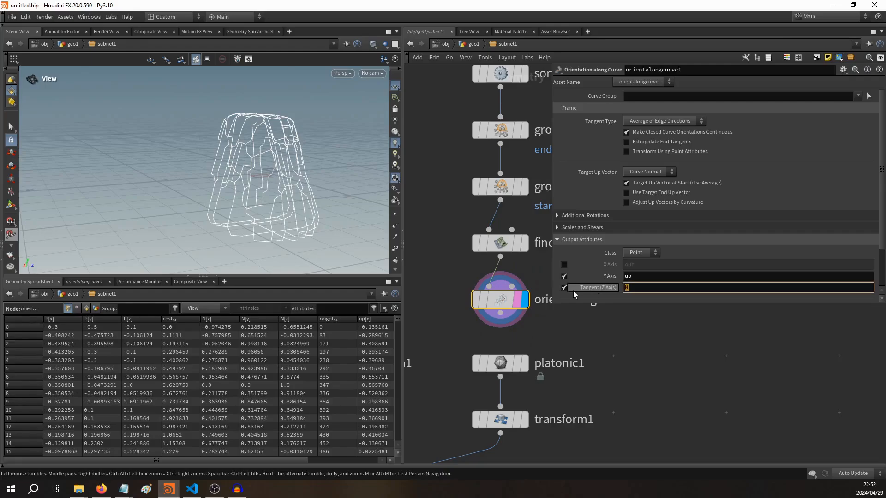
text(up)
drag(648, 278, 579, 277)
key(BackSpace)
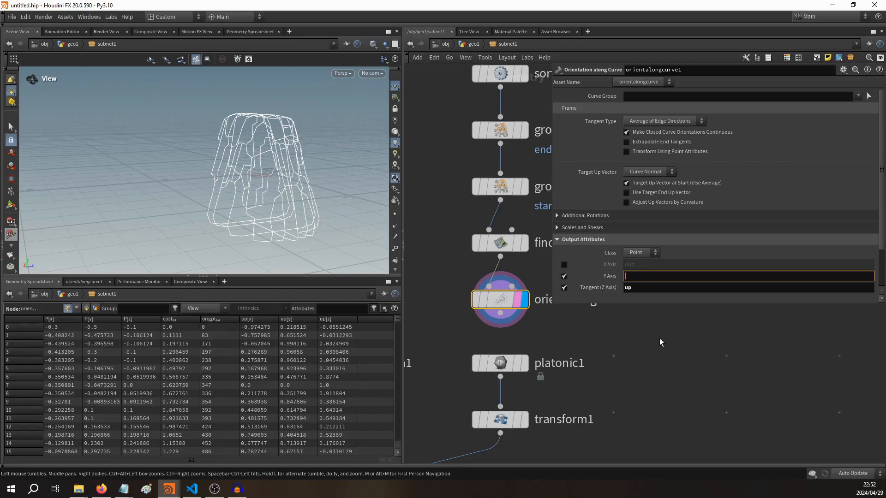
click(660, 339)
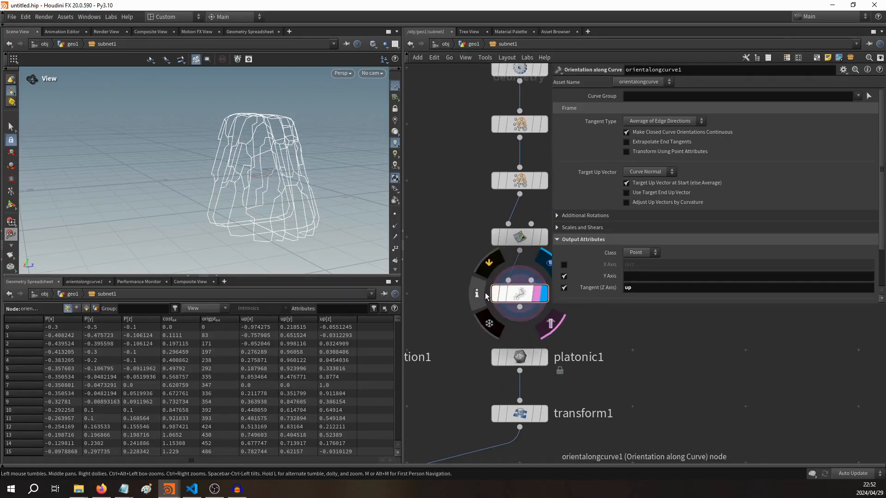
Visualize the up vector point attribute from orientalongcurve1's node info and inspect the vectors around the paths.
mouse_move(486, 293)
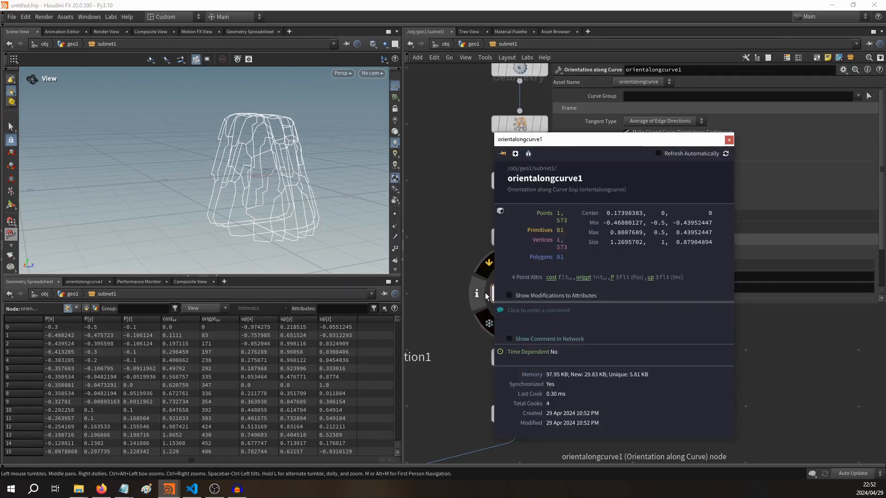
click(650, 277)
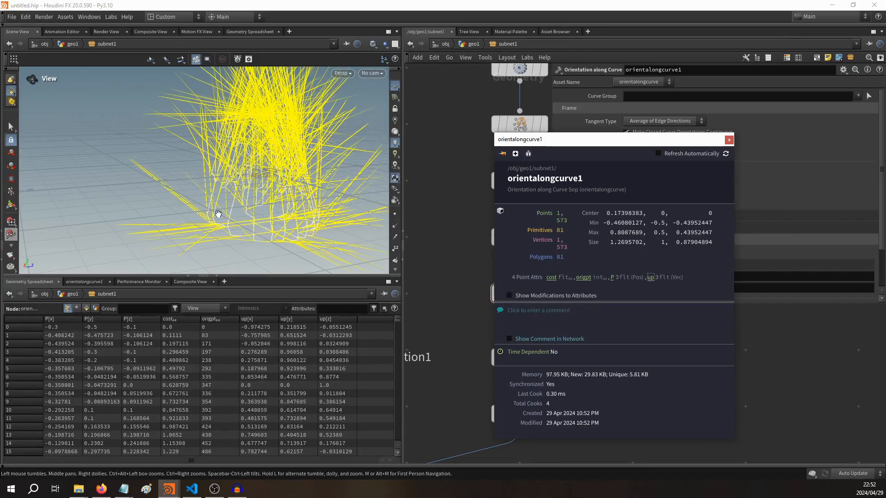
drag(275, 202, 180, 227)
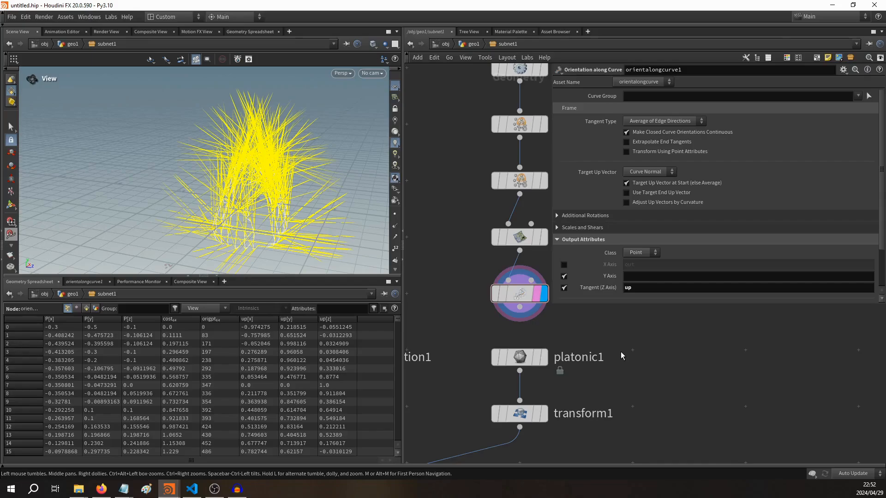
Move random_selection1 up level with orientalongcurve1 and compare the displayed output of the two nodes.
middle_drag(621, 352, 657, 335)
key(p)
middle_drag(453, 361, 600, 312)
mouse_move(478, 298)
drag(478, 297, 483, 229)
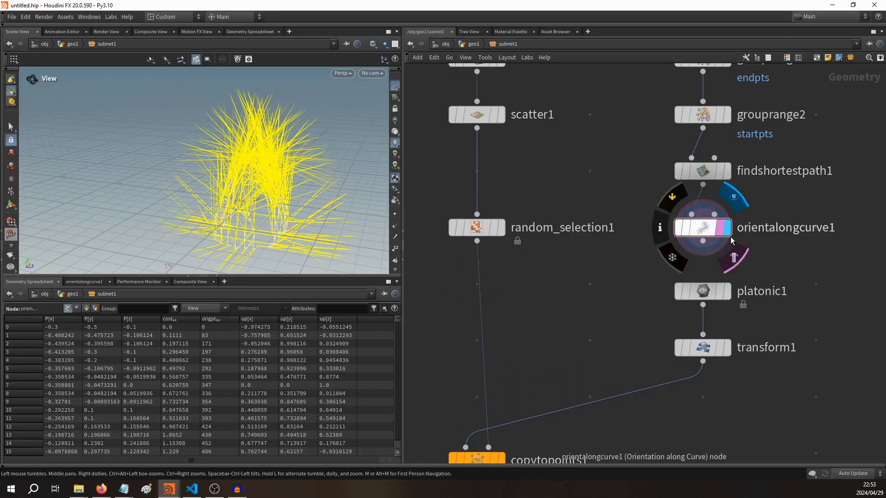
mouse_move(497, 234)
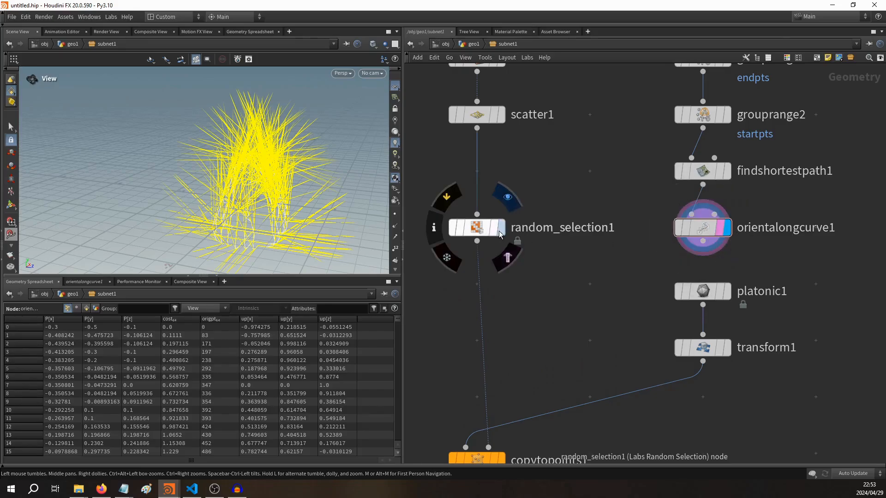
click(503, 236)
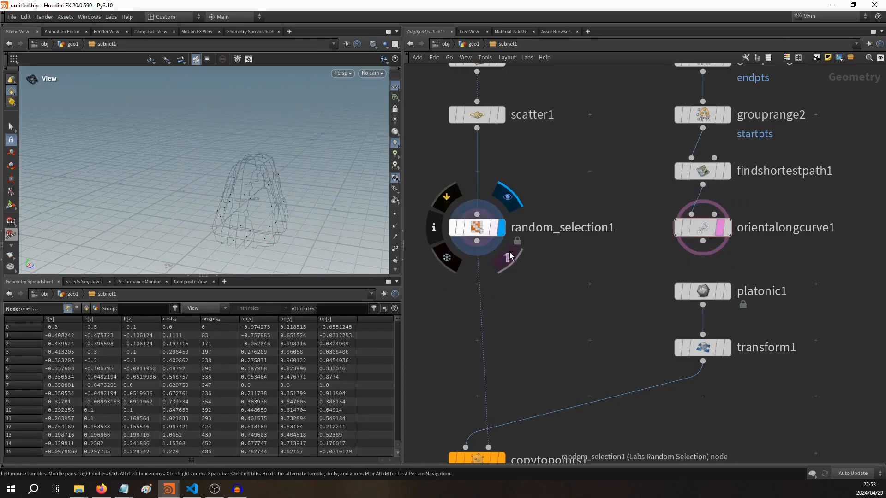
middle_drag(538, 364, 519, 312)
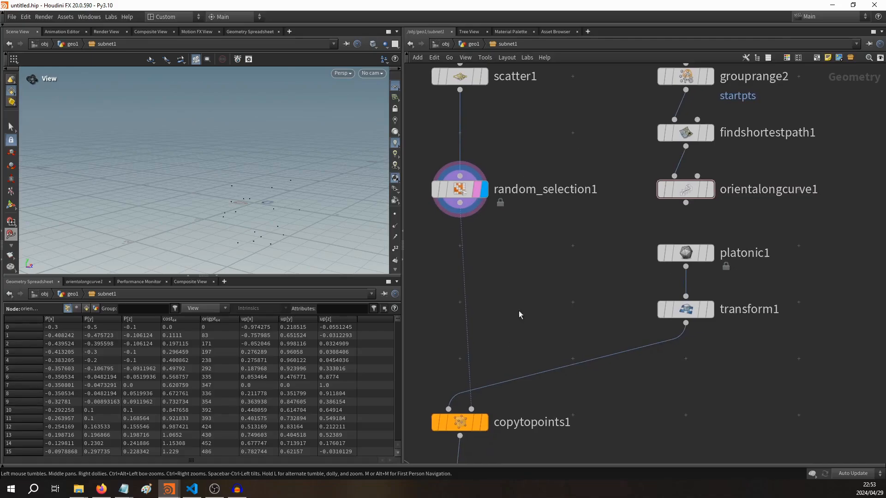
key(h)
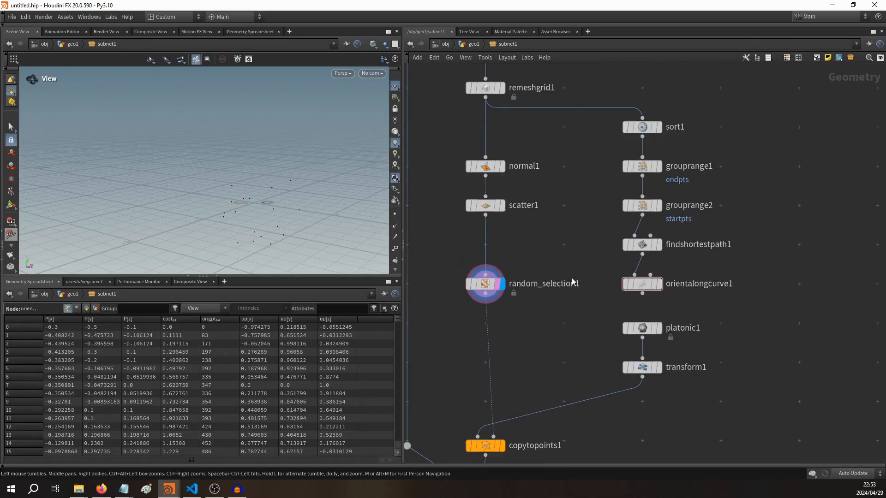
click(660, 285)
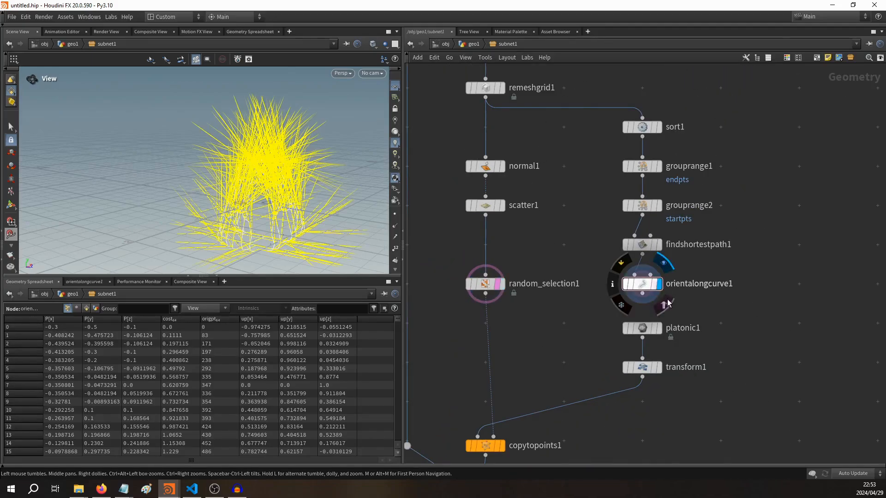
Add an Attribute Transfer node between random_selection1 and copytopoints1.
middle_drag(538, 359, 550, 350)
key(Tab)
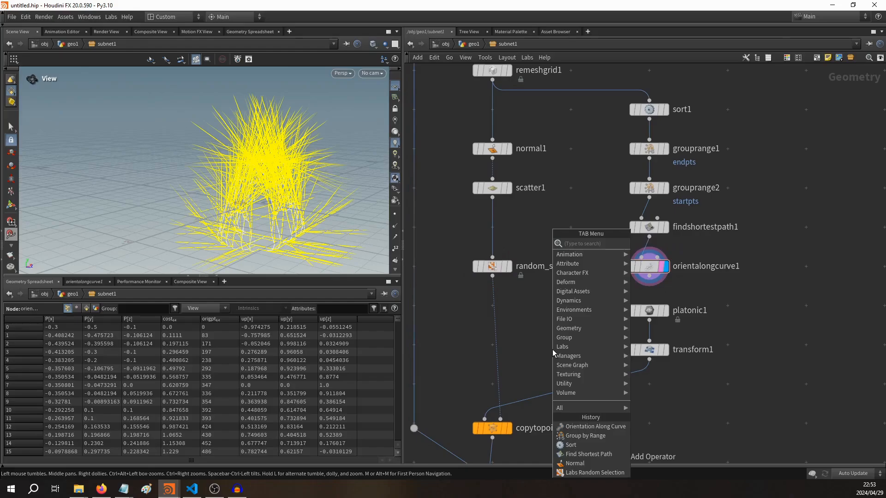
text(atr)
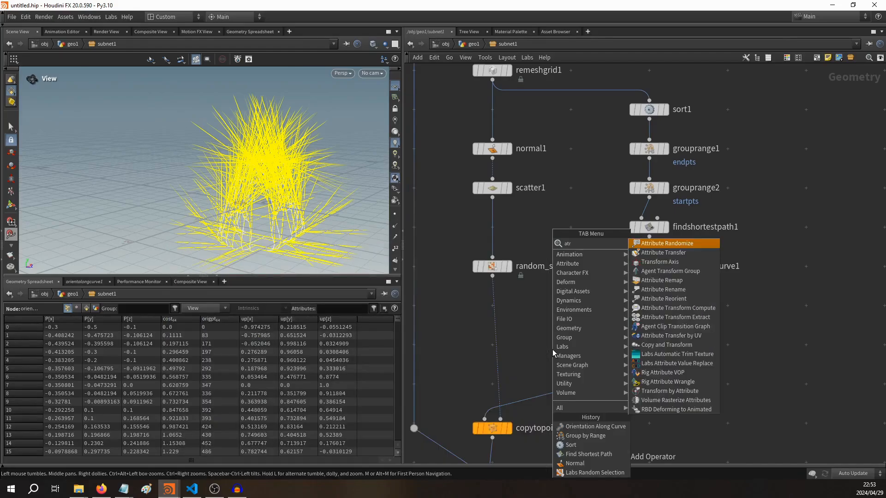
key(Down)
key(Return)
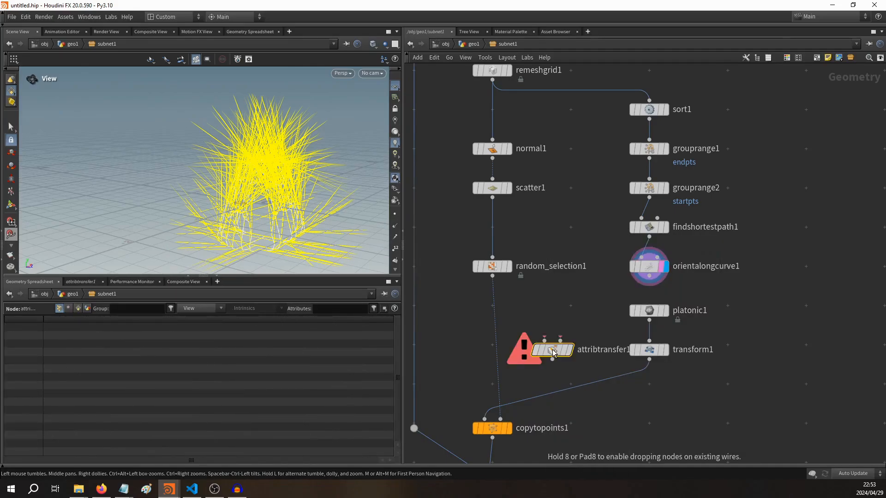
click(552, 350)
Connect random_selection1 to the Attribute Transfer's first input and orientalongcurve1 to its second, and display the result.
drag(544, 339, 502, 279)
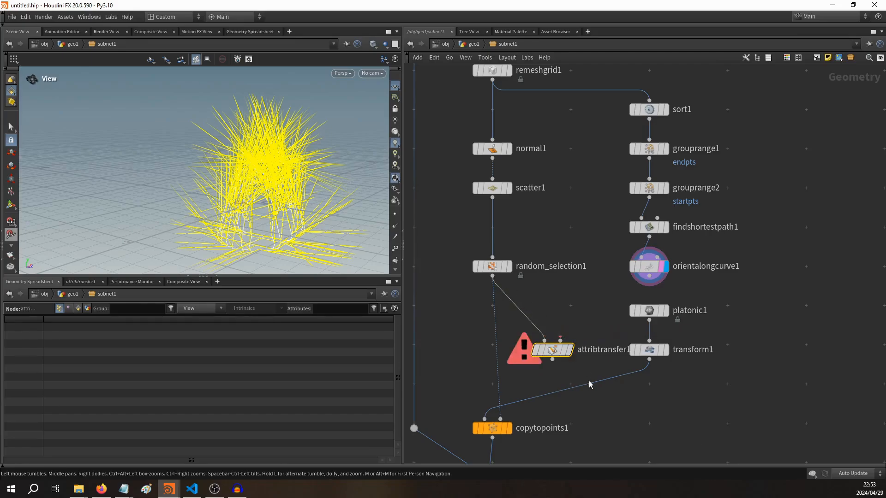
drag(650, 276, 562, 342)
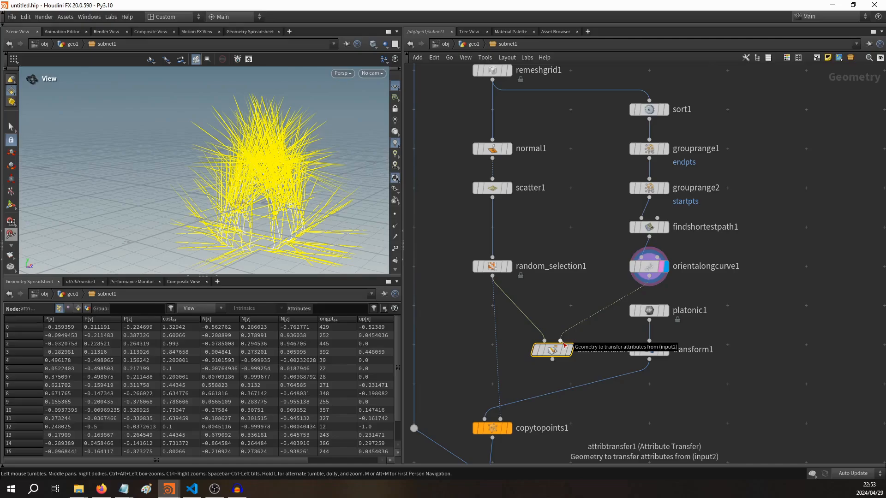
click(571, 350)
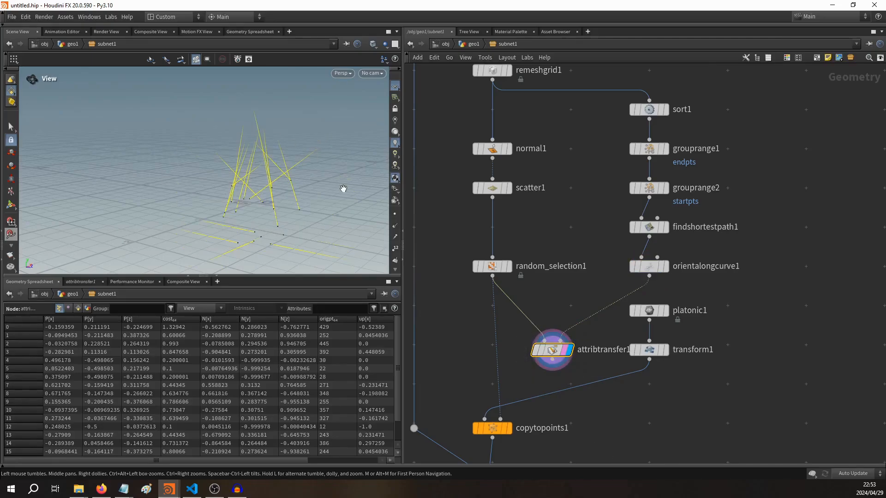
Switch the up visualizer off and back on to check the up vectors displayed on the transferred points.
scroll(397, 256, down, 5)
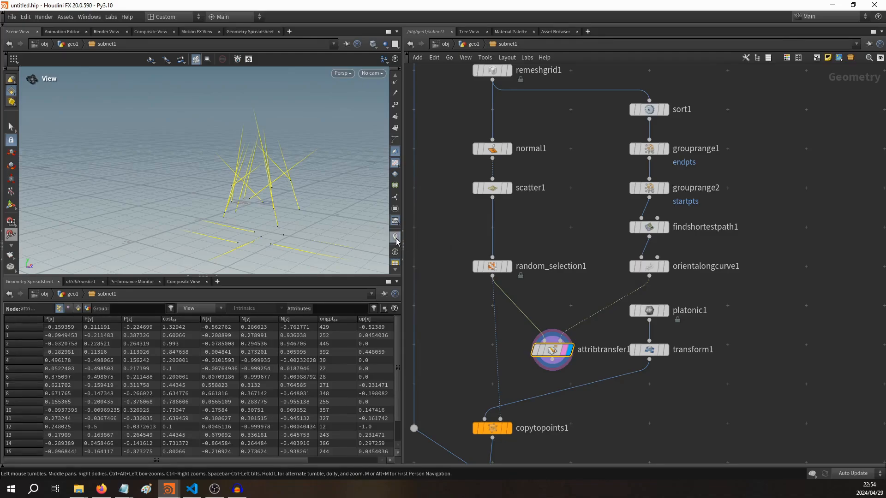
click(395, 238)
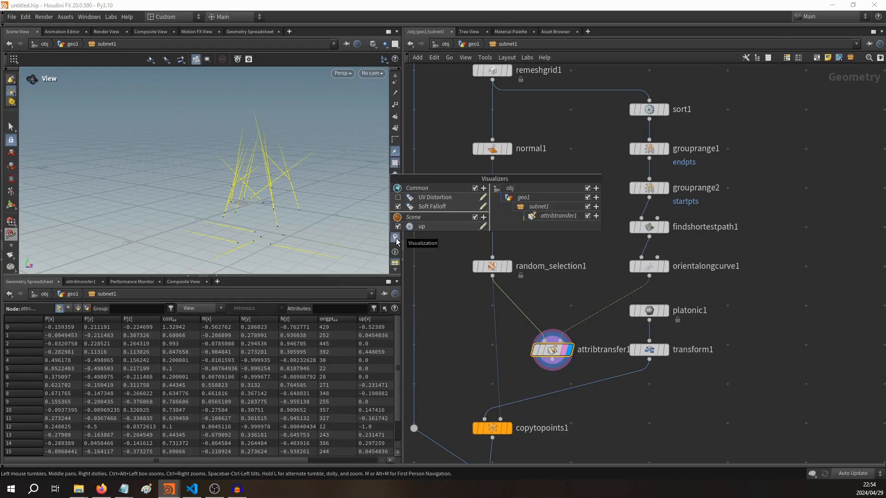
click(399, 227)
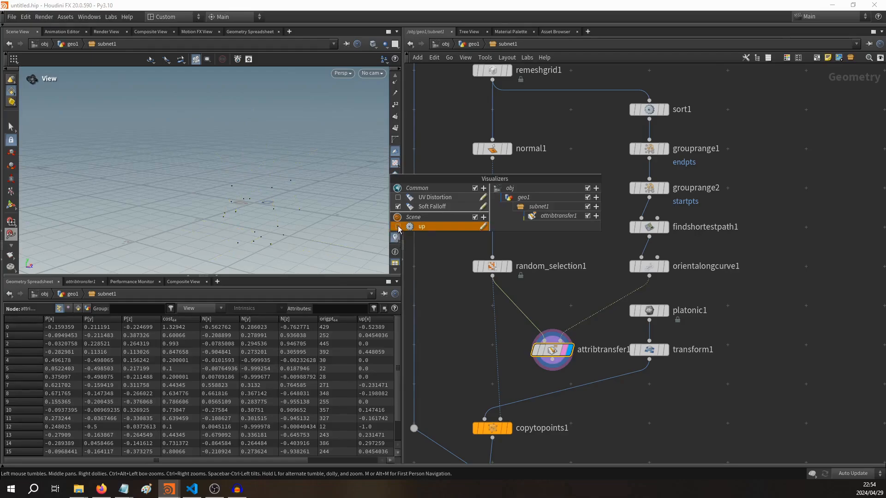
click(398, 227)
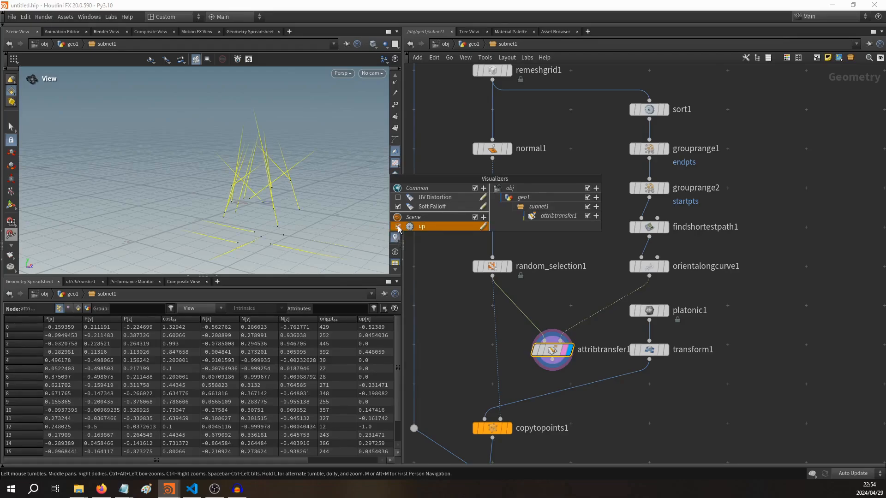
Connect attribtransfer1's output to copytopoints1's second input and line the node up under random_selection1.
middle_drag(573, 291, 577, 238)
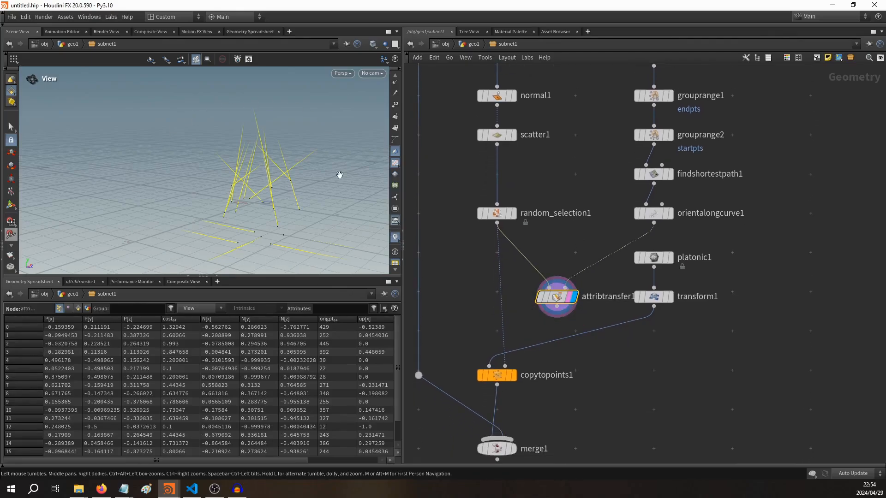
drag(556, 313, 505, 366)
drag(536, 273, 505, 291)
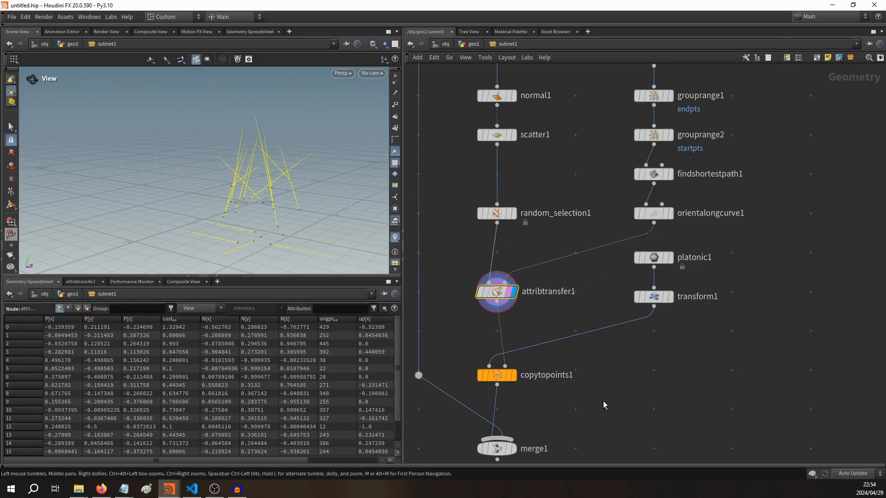
Display copytopoints1 to compare the crystal orientation with attribtransfer1 bypassed and active, and display the merge1 result.
middle_drag(605, 405, 604, 334)
click(513, 305)
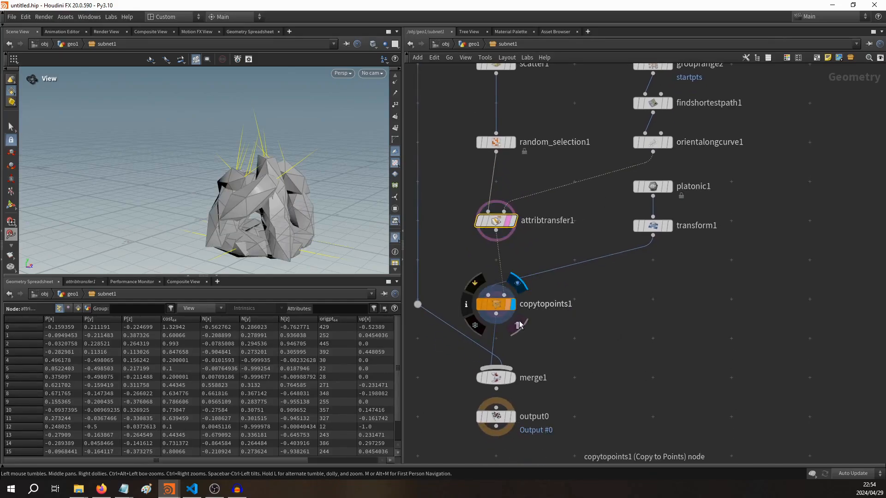
drag(238, 218, 367, 214)
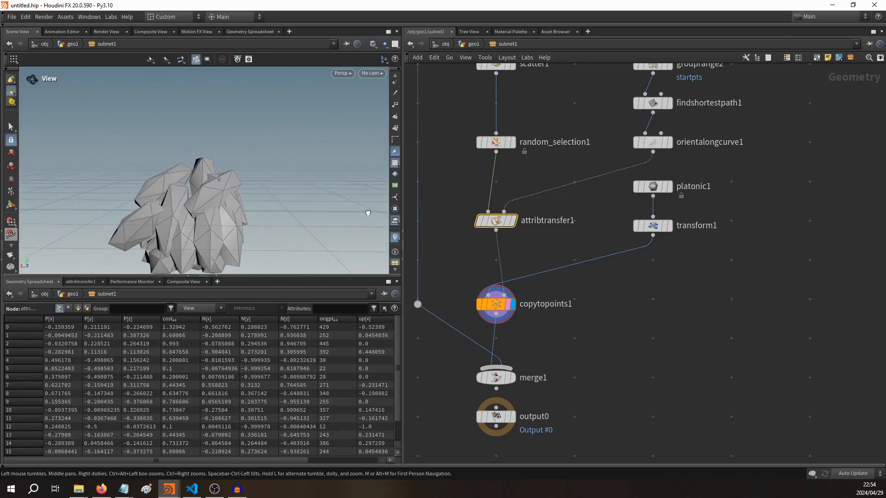
click(495, 221)
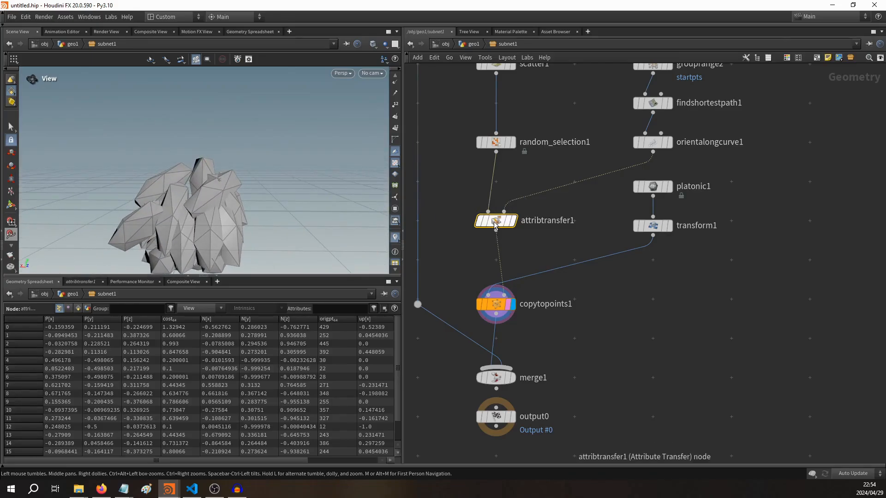
key(q)
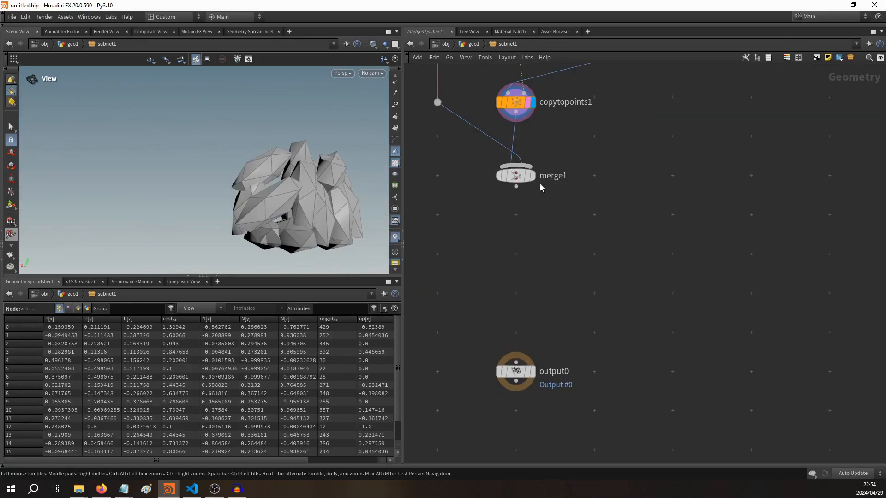
click(532, 176)
drag(311, 206, 215, 199)
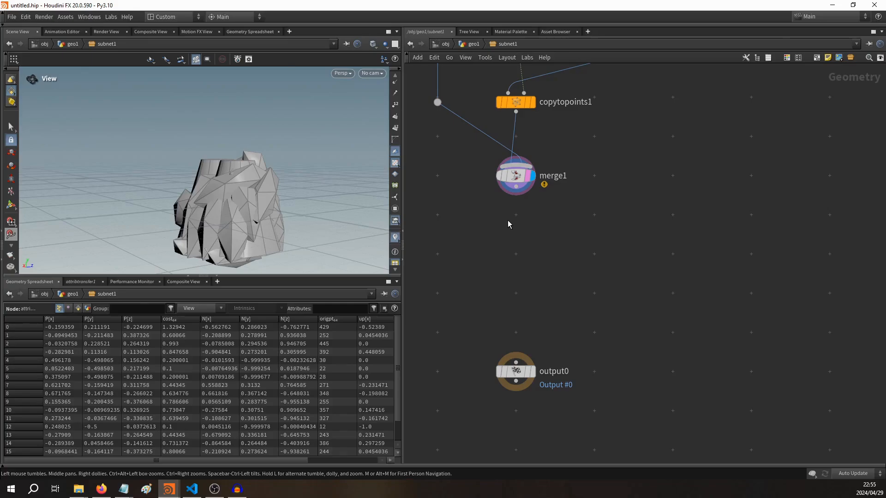
Paste a copy of remeshgrid1 below merge1, feed it from merge1's output and display the remeshed result.
middle_drag(461, 195, 473, 377)
middle_drag(485, 201, 496, 321)
scroll(496, 320, down, 3)
middle_drag(492, 220, 498, 252)
scroll(513, 299, up, 3)
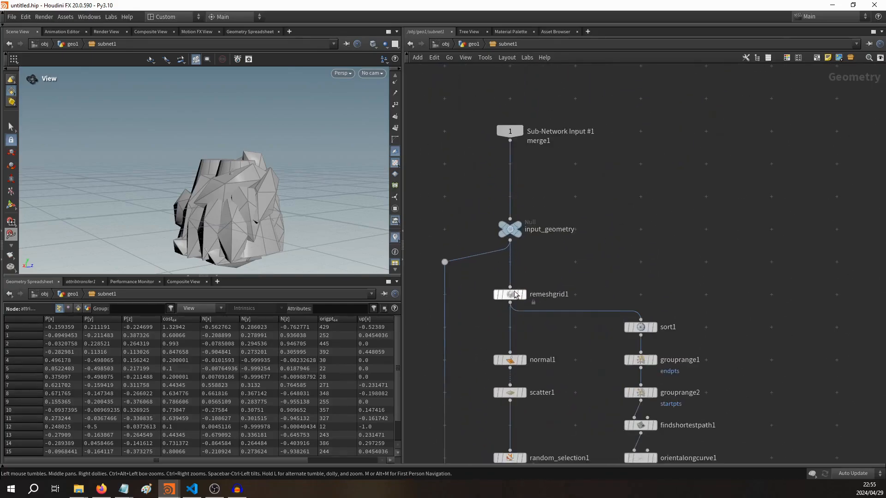
click(513, 299)
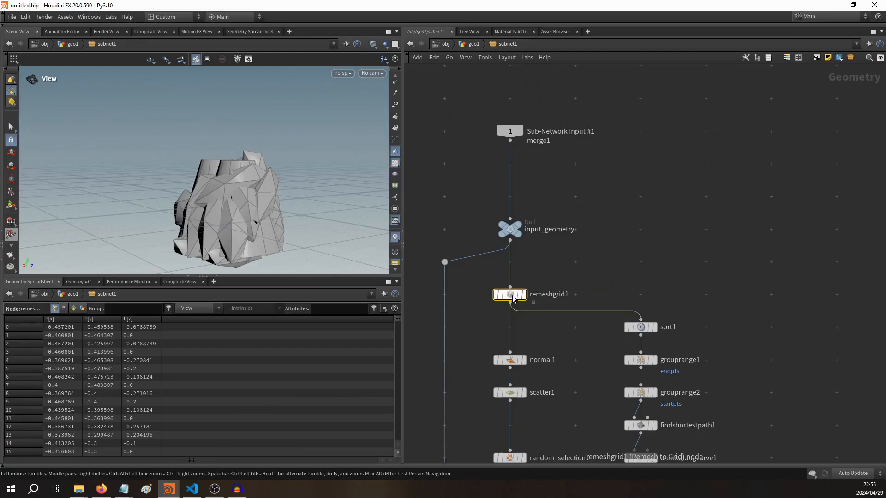
key(ctrl+c)
middle_drag(613, 354, 601, 142)
middle_drag(562, 375, 588, 178)
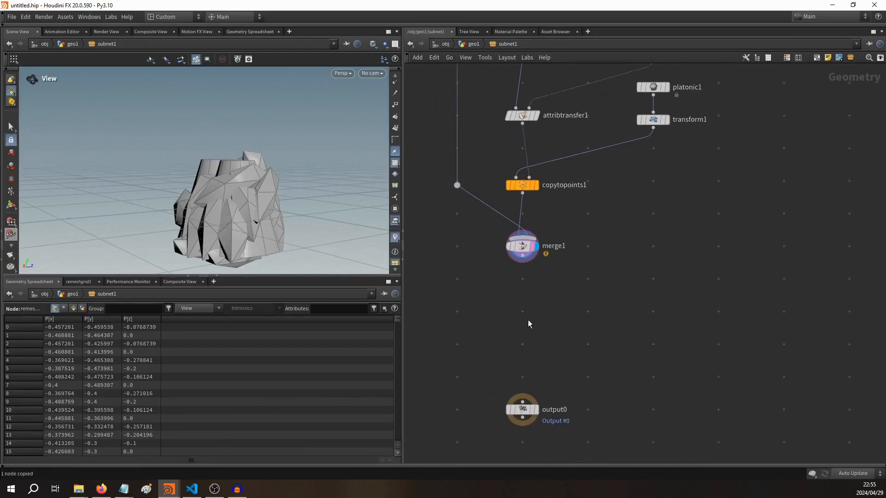
key(ctrl+v)
drag(525, 318, 488, 311)
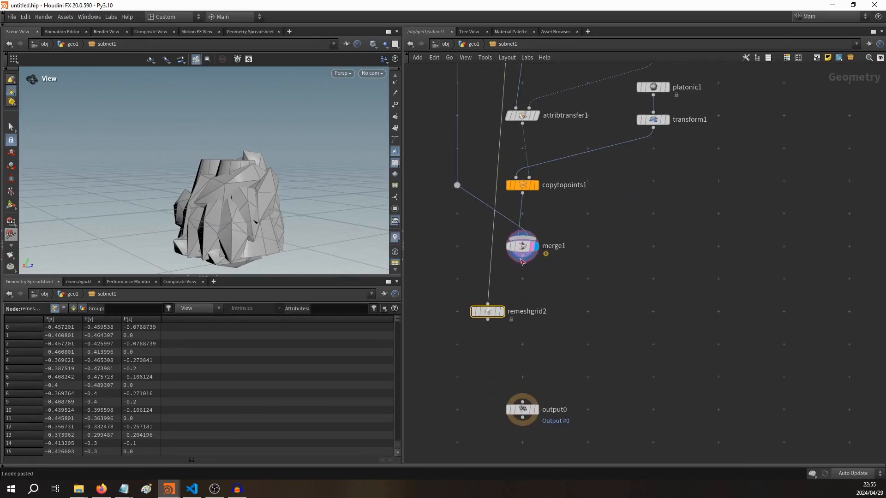
drag(522, 262, 526, 321)
click(537, 316)
Set remeshgrid2's Division Size to 0.01.
key(p)
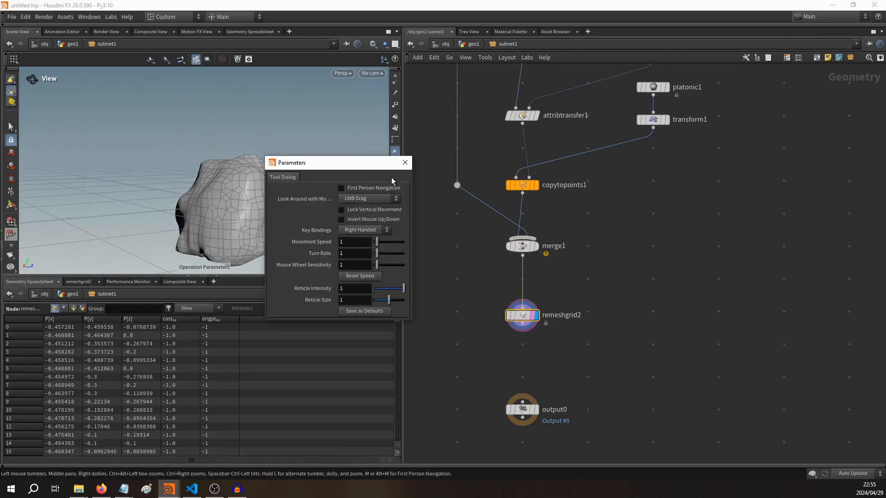
click(405, 162)
key(p)
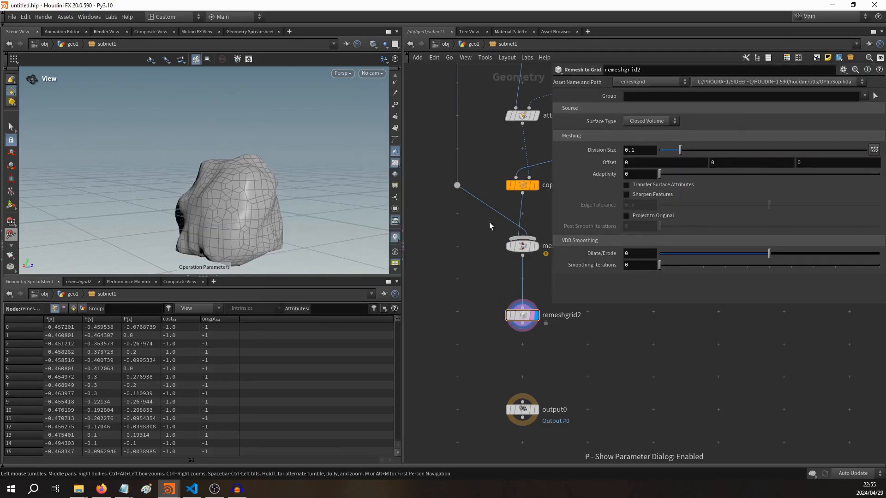
click(653, 150)
key(BackSpace)
text(01)
key(Return)
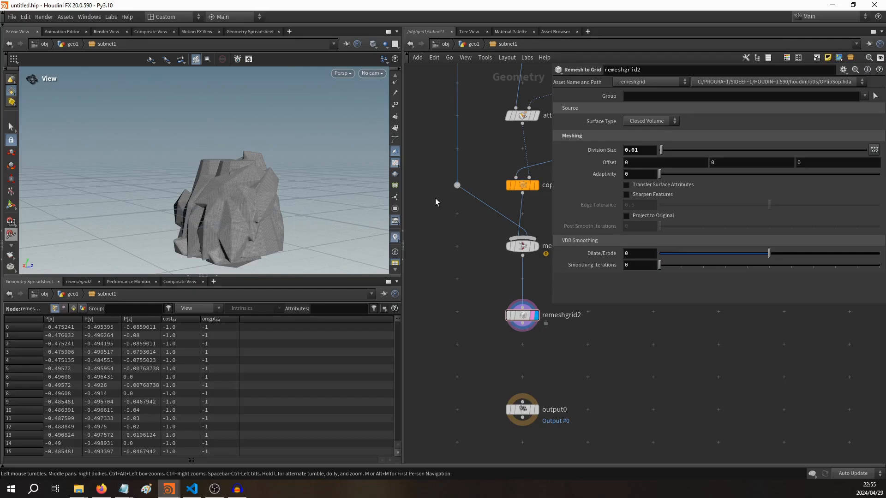
Add a Labs Triplanar Displace node below remeshgrid2, connect it to remeshgrid2's output and display it.
key(Tab)
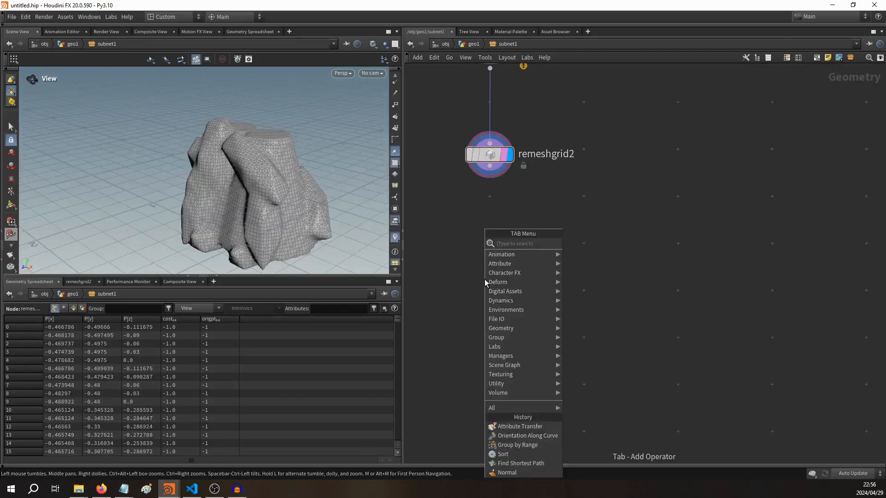
text(tr)
text(pl)
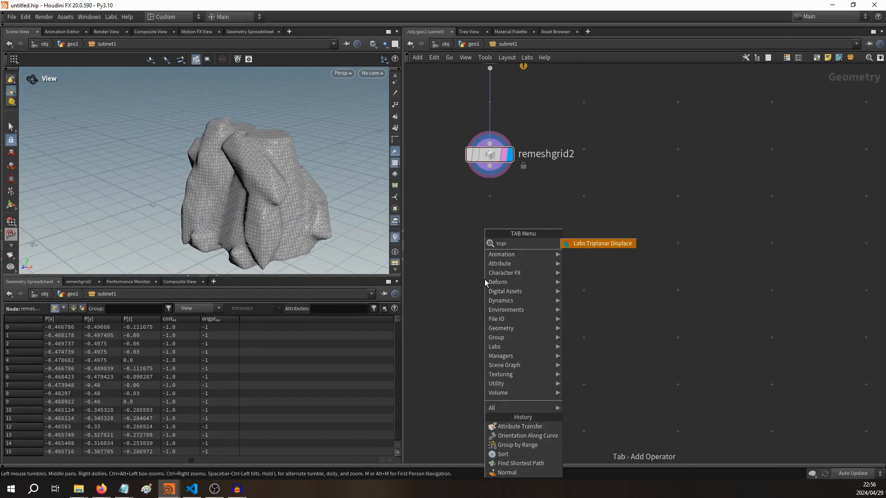
key(Return)
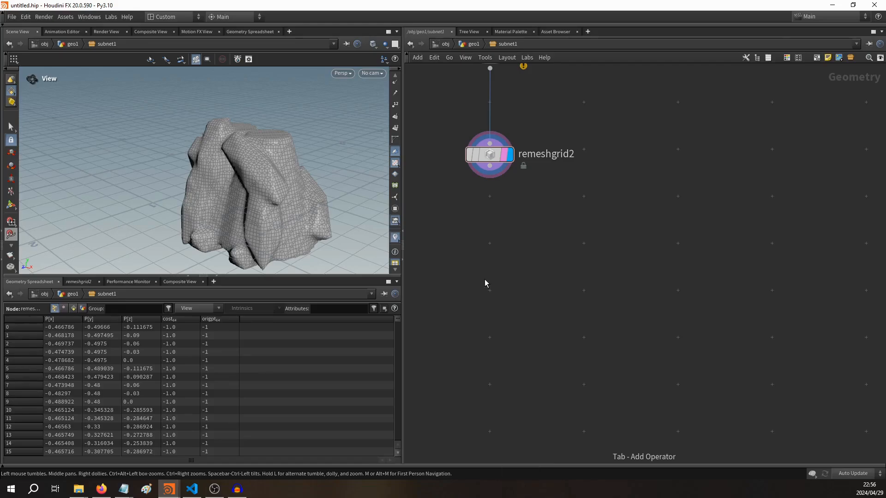
click(484, 280)
drag(485, 280, 491, 166)
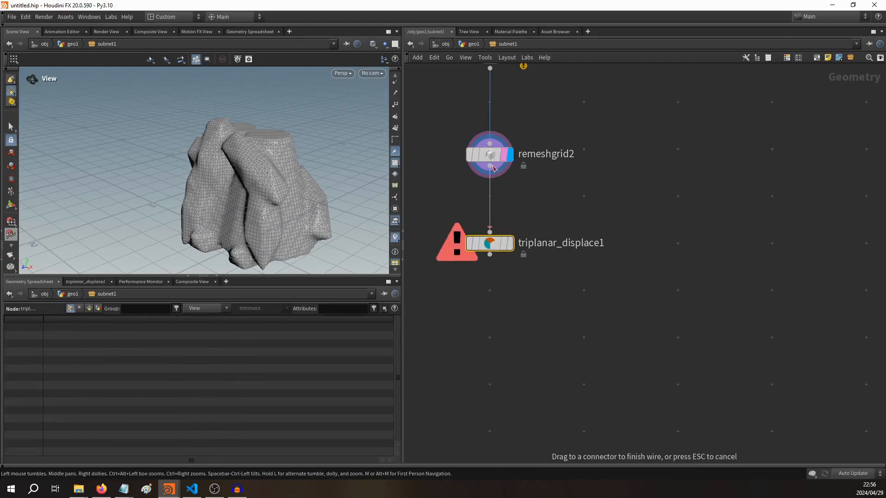
click(512, 245)
click(517, 270)
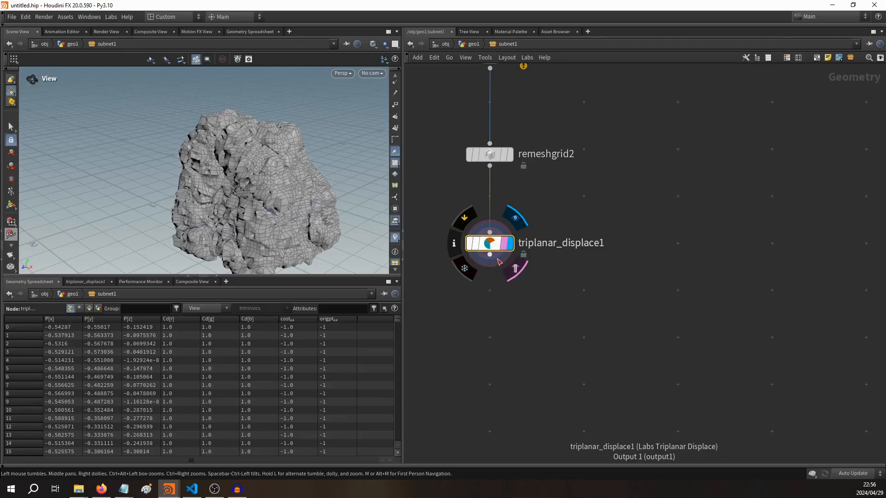
Set triplanar_displace1's Texture Scale to 1.026 and Displacement Amount to 0.08.
key(p)
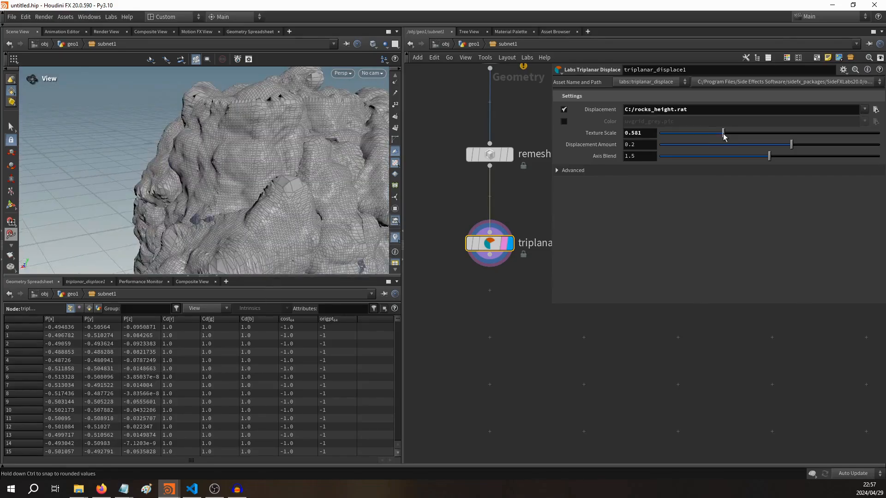
drag(724, 134, 772, 134)
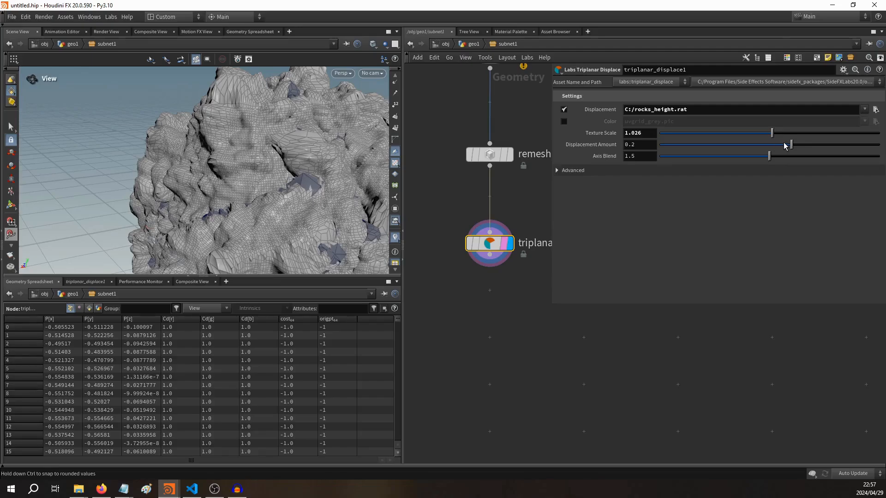
mouse_move(787, 147)
mouse_down()
mouse_move(743, 143)
mouse_move(779, 142)
mouse_up()
Examine the displaced rock mesh up close, checking the creases and edges for overlapping or inverted faces.
middle_drag(332, 218, 242, 109)
mouse_move(252, 116)
mouse_down()
mouse_move(227, 101)
mouse_move(251, 112)
mouse_up()
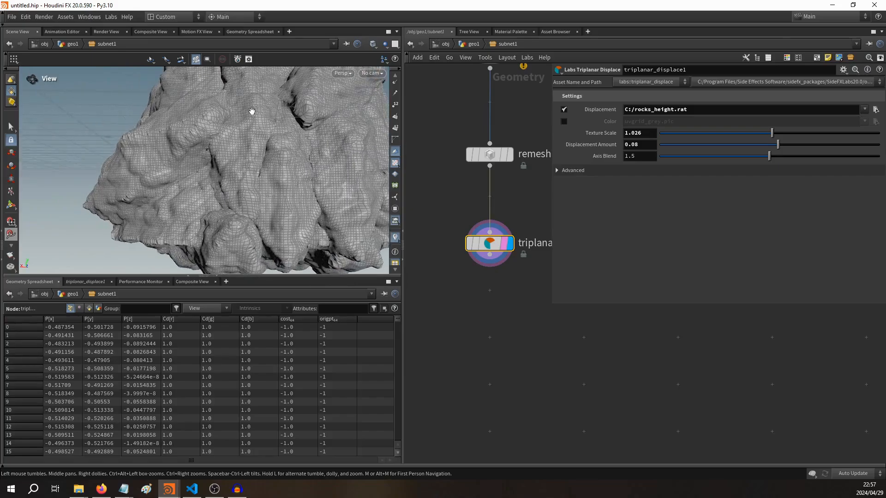
middle_drag(251, 112, 183, 180)
scroll(249, 176, up, 10)
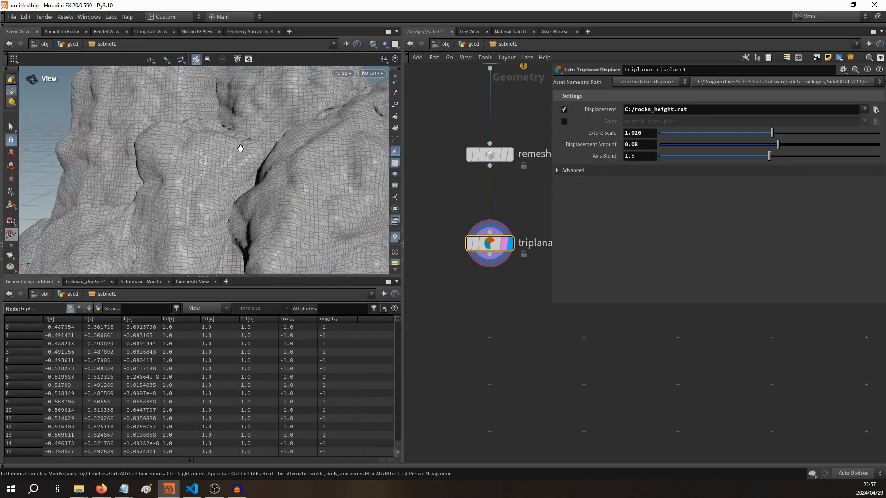
drag(240, 145, 274, 133)
middle_drag(274, 133, 248, 211)
scroll(257, 169, up, 4)
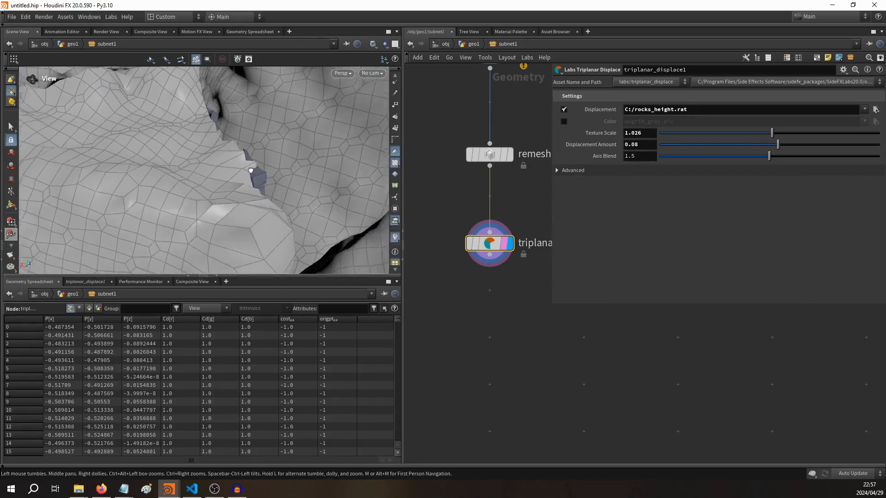
drag(257, 171, 256, 190)
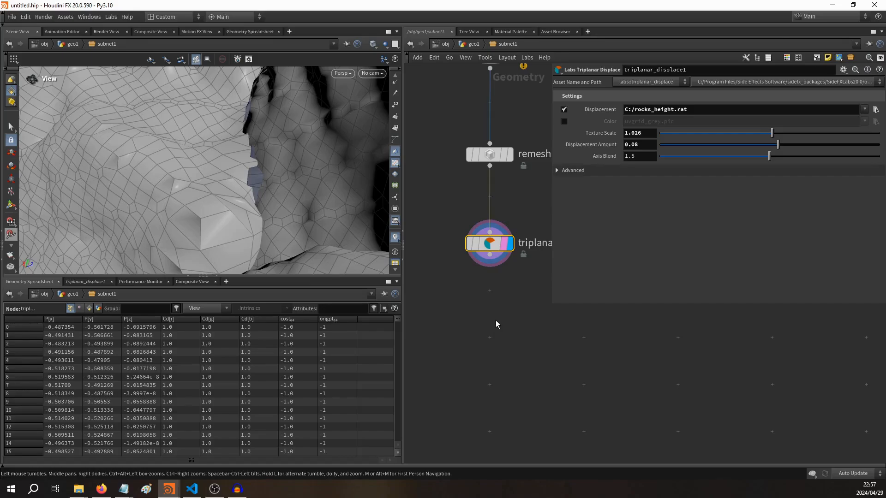
Paste a copy of remeshgrid2 below triplanar_displace1, feed it from the displaced output and display the remeshed surface.
key(p)
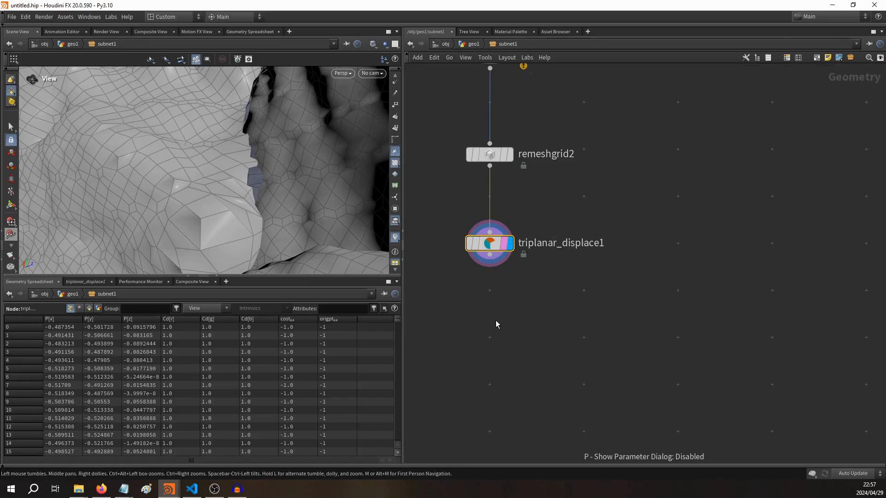
click(491, 155)
key(ctrl+c)
key(ctrl+v)
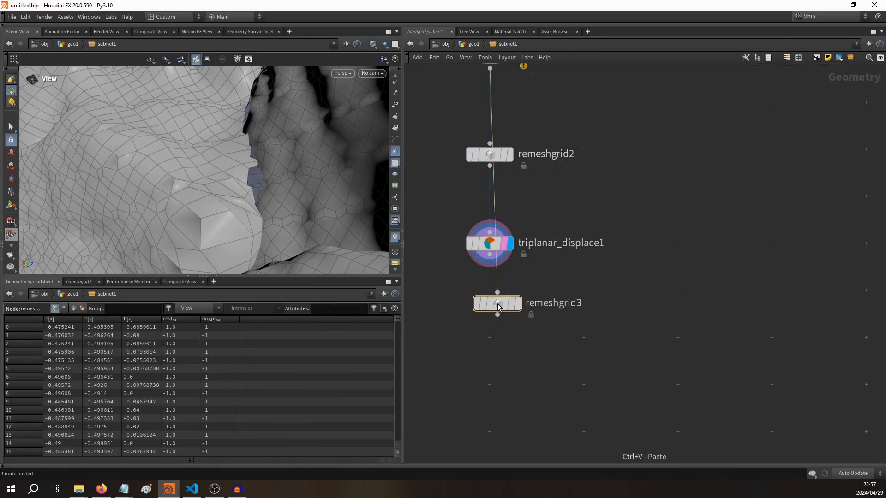
click(498, 337)
drag(490, 258, 524, 345)
click(524, 312)
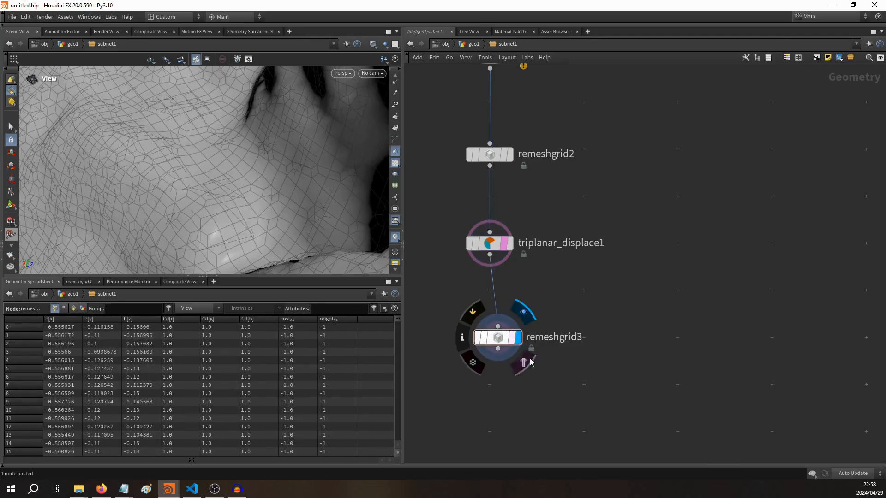
drag(190, 238, 322, 221)
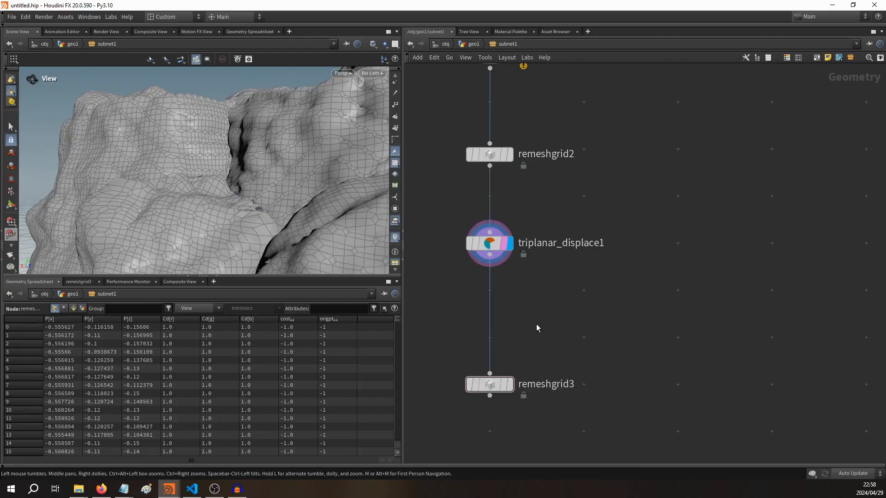
Move triplanar_displace1 down to make room and add a Measure node fed by remeshgrid2's output.
click(490, 243)
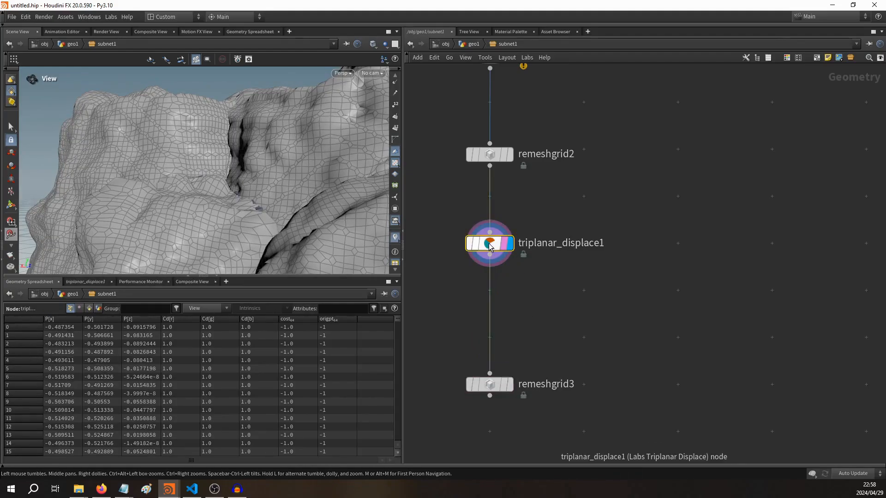
click(559, 170)
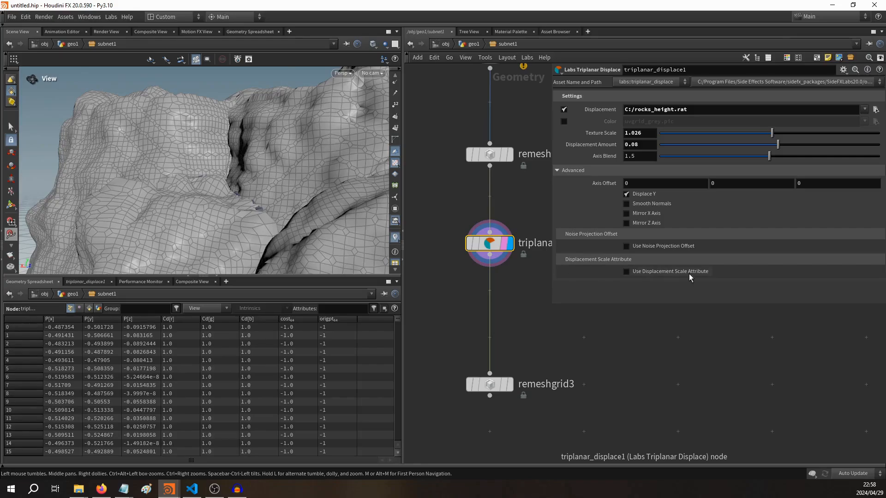
drag(489, 243, 489, 338)
key(p)
key(Tab)
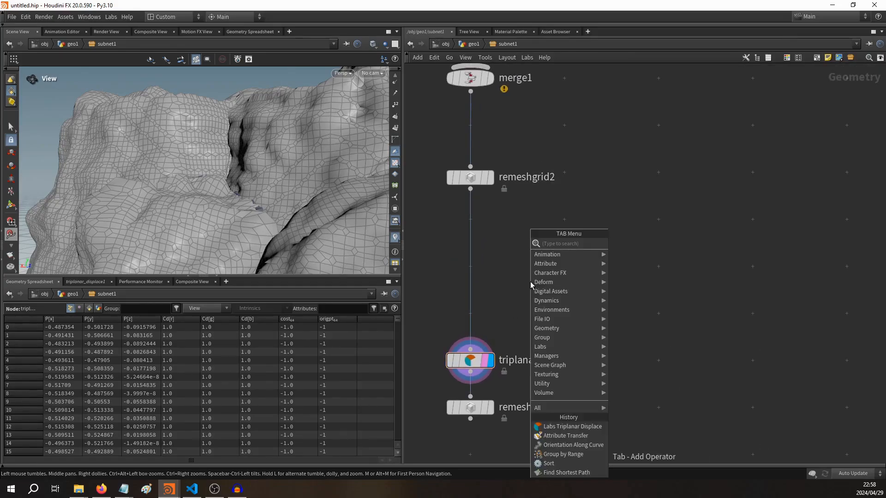
text(measure)
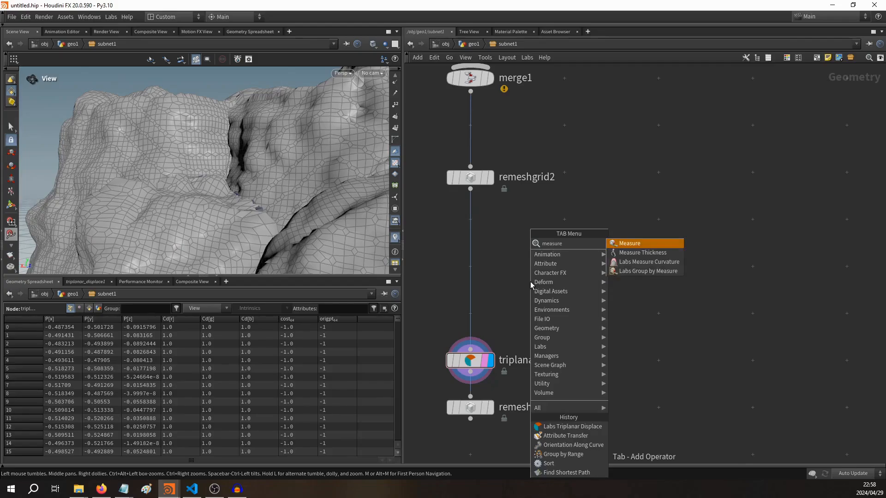
key(Return)
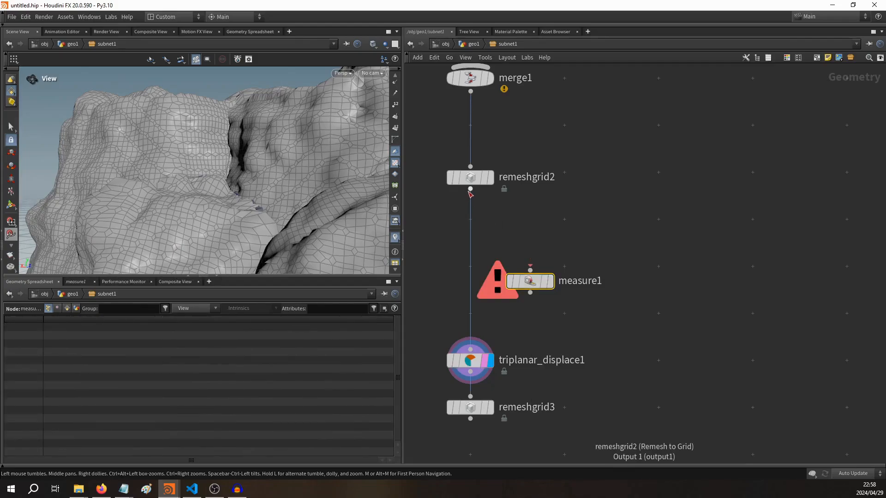
drag(471, 189, 571, 228)
Set measure1 to measure Curvature with Points as the element type.
key(p)
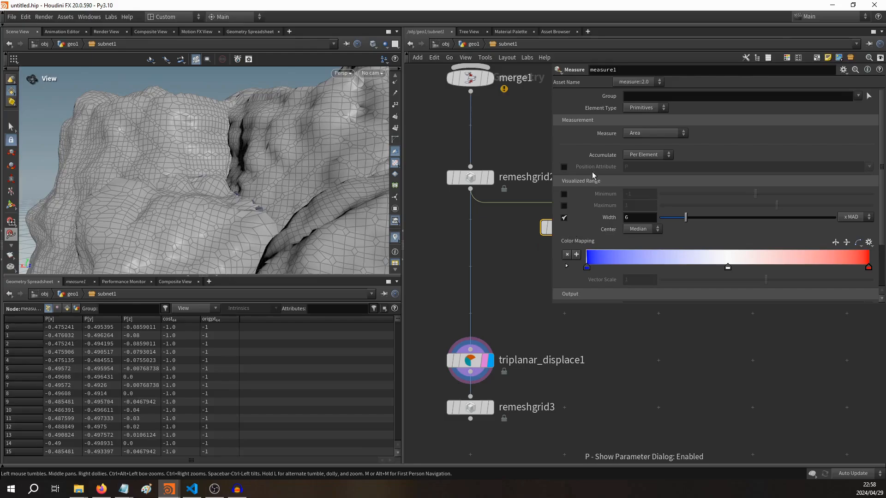
click(641, 133)
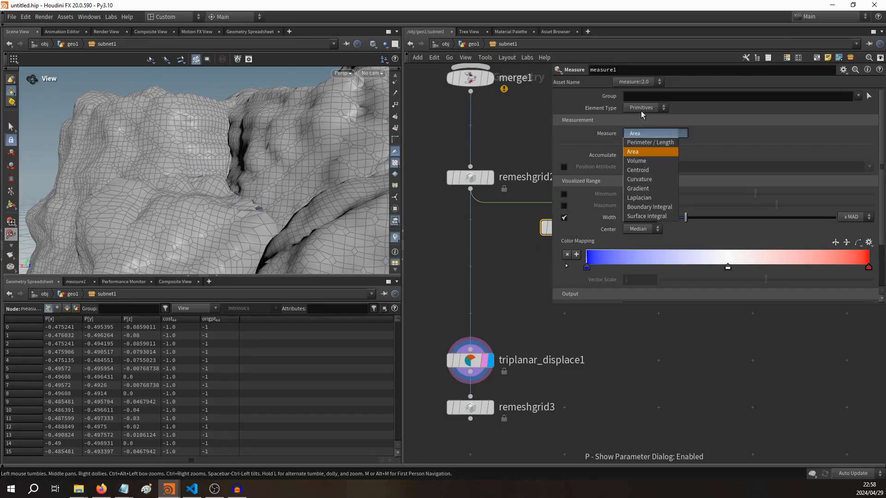
click(647, 179)
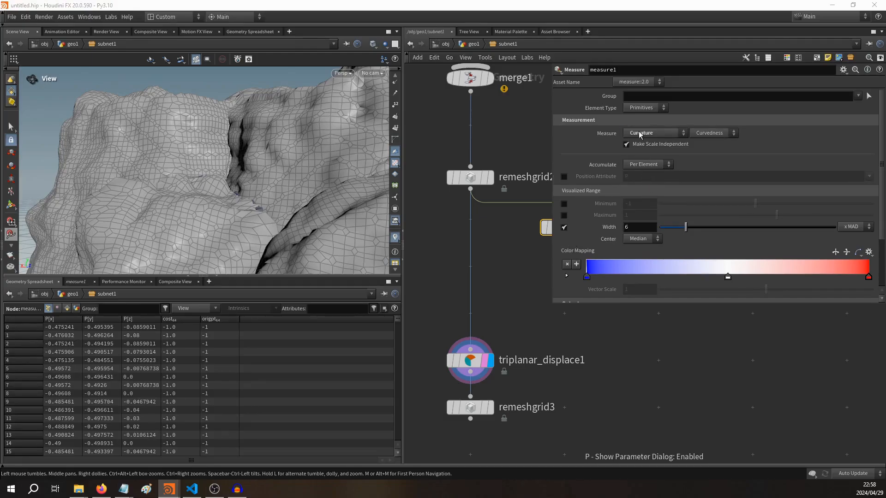
click(644, 107)
click(642, 117)
Display measure1 and visualize its curvature attribute as colors on the rock mesh.
middle_drag(479, 262, 396, 269)
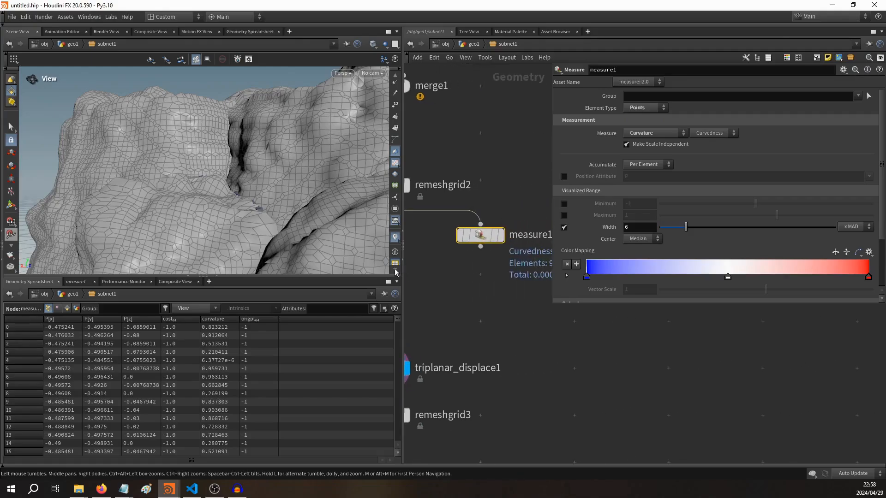
mouse_move(492, 240)
click(506, 209)
click(511, 259)
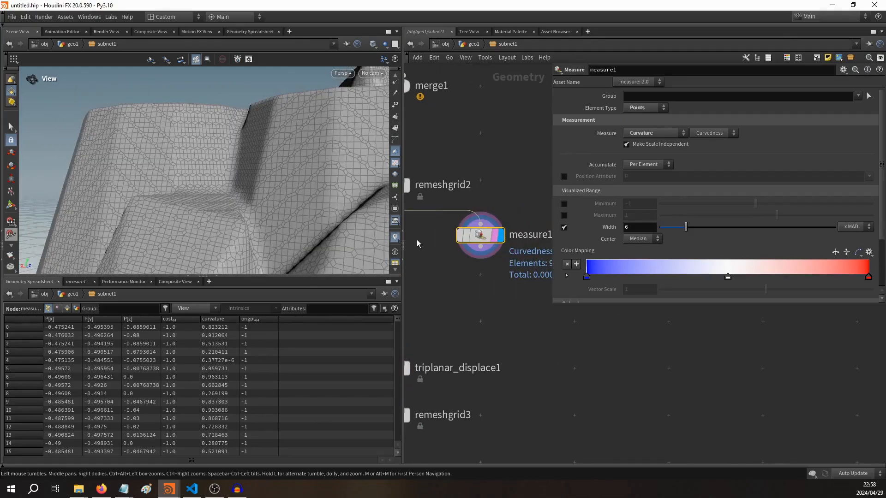
click(470, 237)
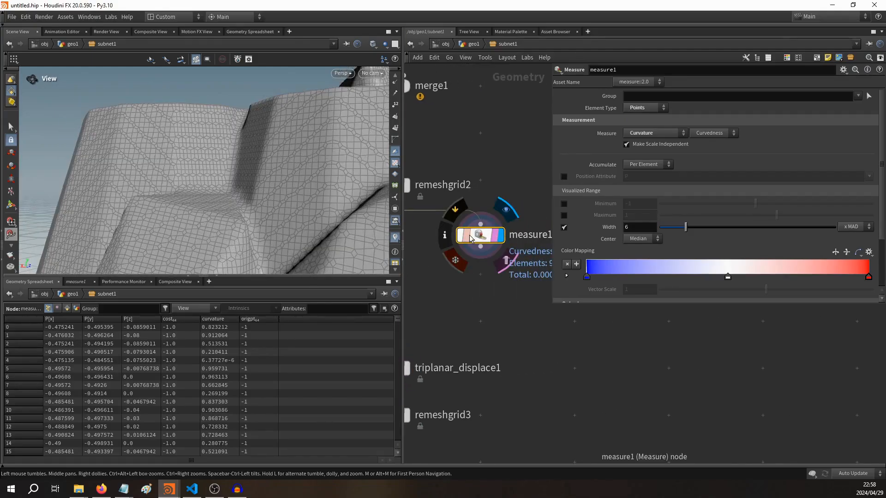
click(445, 236)
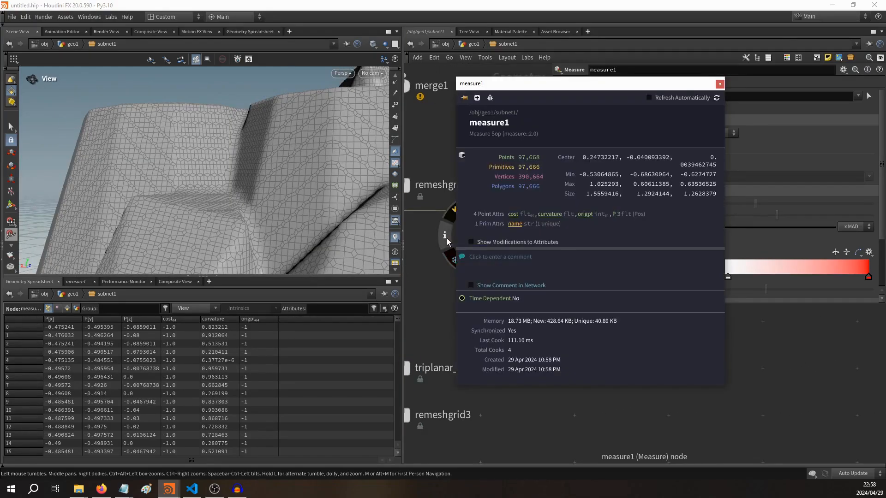
click(549, 214)
scroll(272, 218, down, 5)
middle_drag(275, 218, 265, 178)
middle_drag(453, 315, 486, 261)
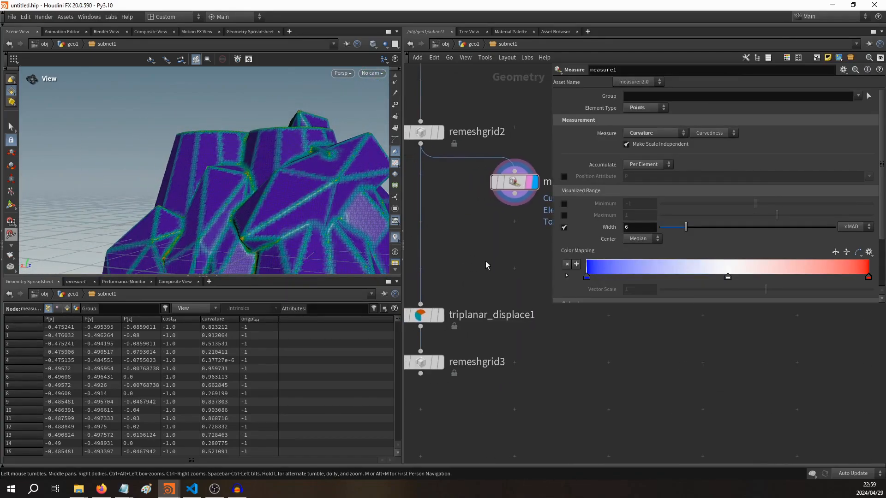
Feed triplanar_displace1 from measure1 and enable its displacement scale attribute, using curvature as the attribute name.
drag(520, 195, 455, 312)
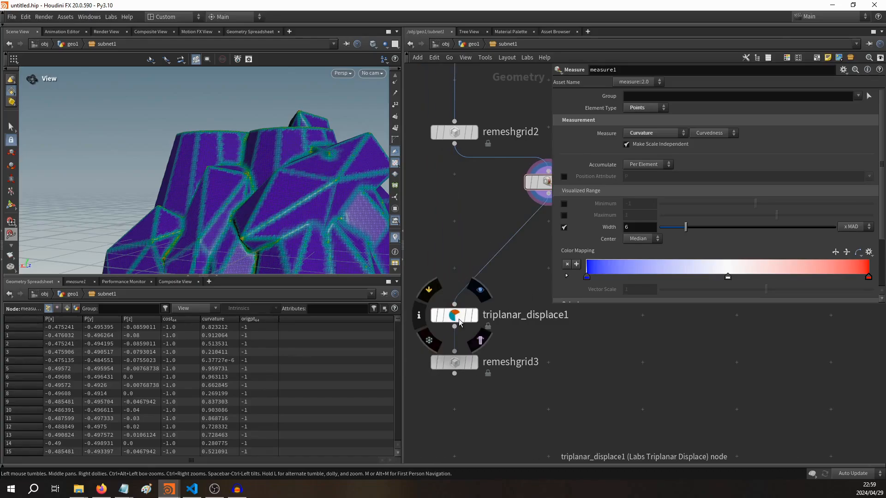
click(459, 317)
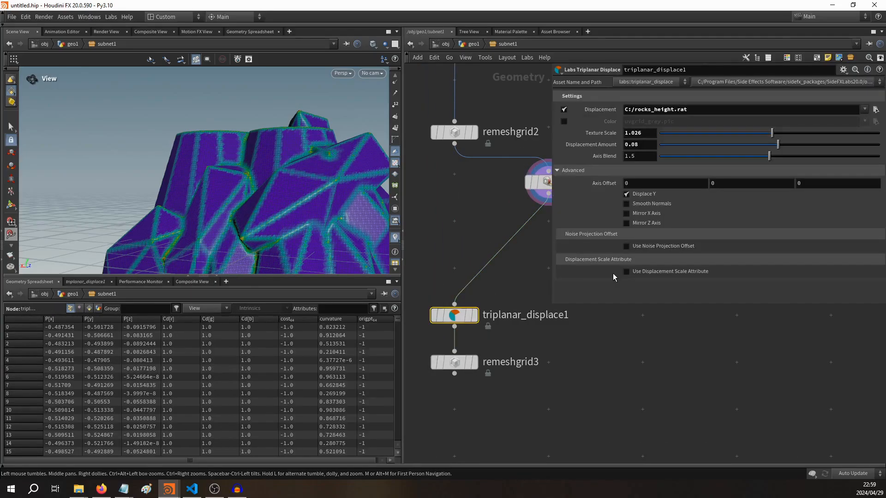
click(671, 273)
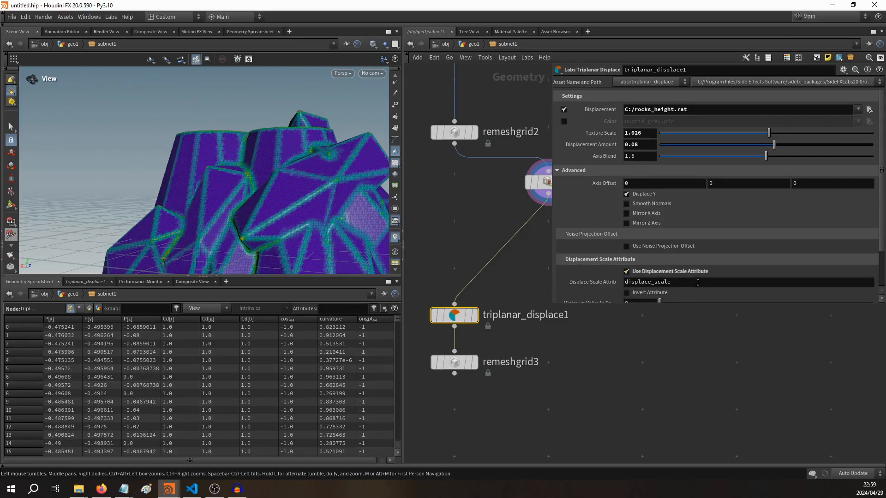
scroll(693, 254, down, 1)
double_click(673, 259)
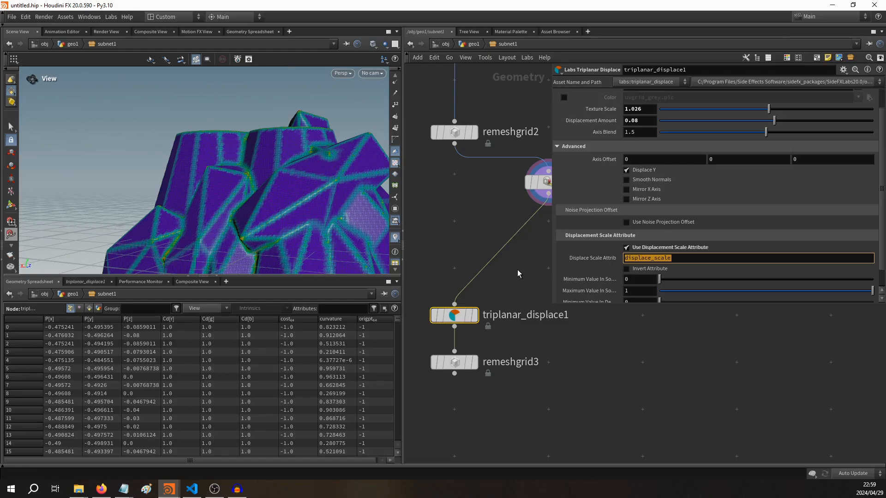
text(curvature)
key(Return)
Display triplanar_displace1 and enable Invert Attribute for its curvature-driven displacement scale.
click(474, 316)
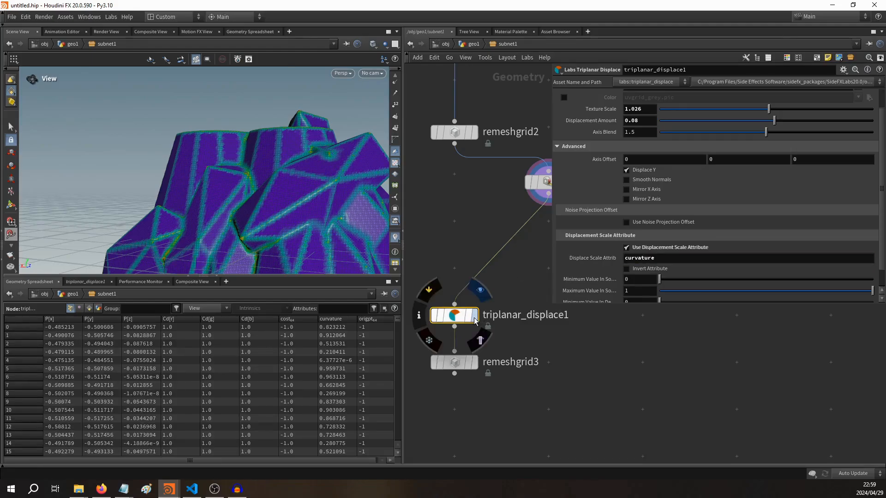
scroll(250, 237, up, 5)
drag(262, 237, 284, 217)
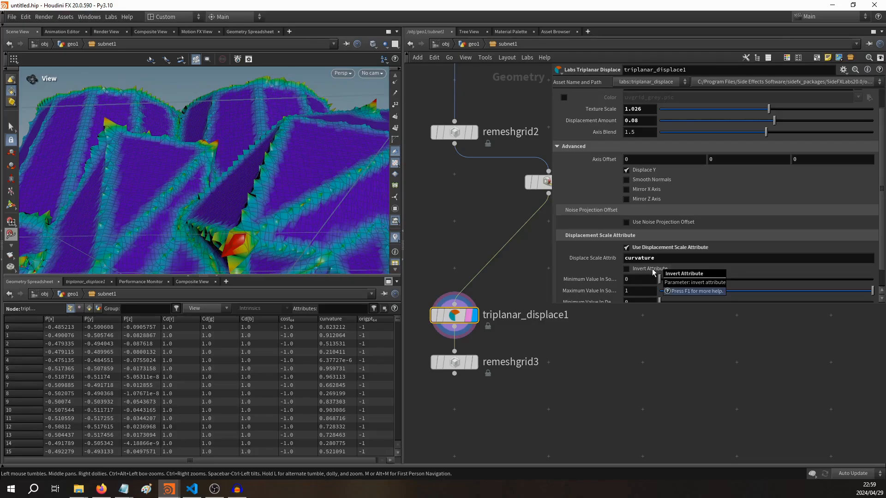
click(652, 268)
scroll(257, 197, up, 3)
scroll(257, 197, up, 2)
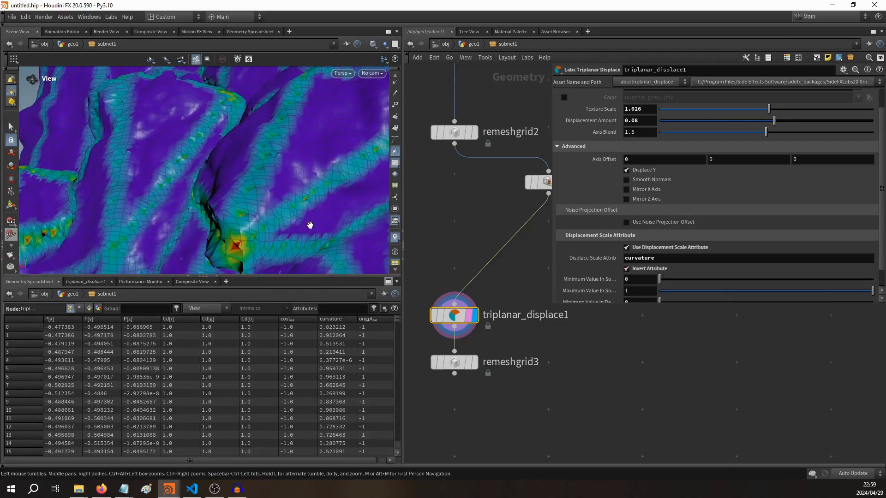
Turn off the curvature color visualization and inspect the displaced mesh's creases up close.
click(395, 237)
drag(253, 158, 209, 234)
scroll(209, 233, up, 8)
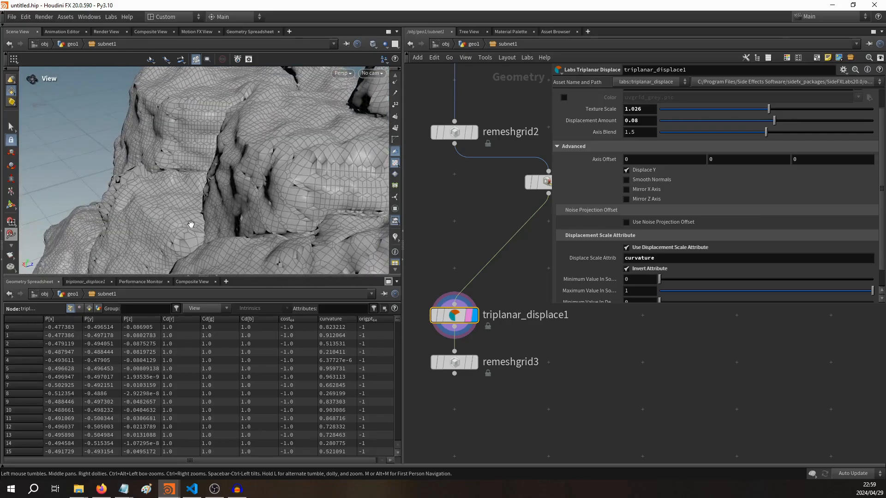
Align measure1 in line between remeshgrid2 and triplanar_displace1, and remove remeshgrid3 from the network.
middle_drag(472, 257, 439, 285)
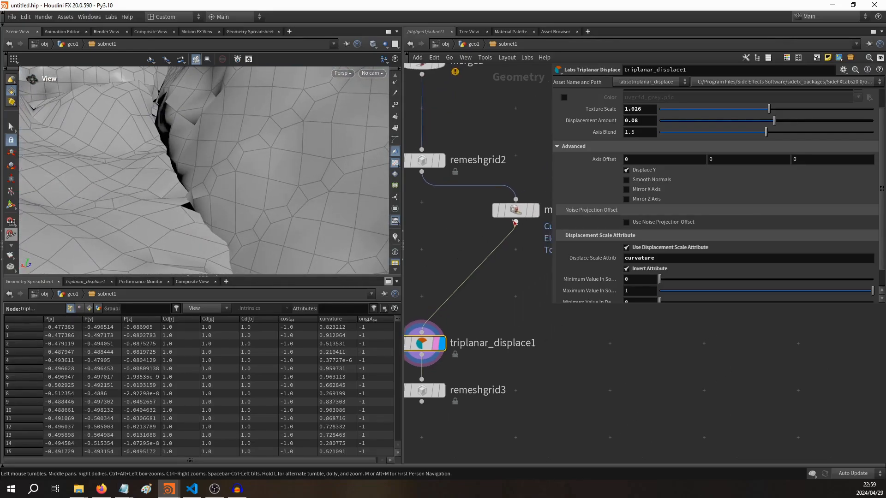
click(518, 212)
key(b)
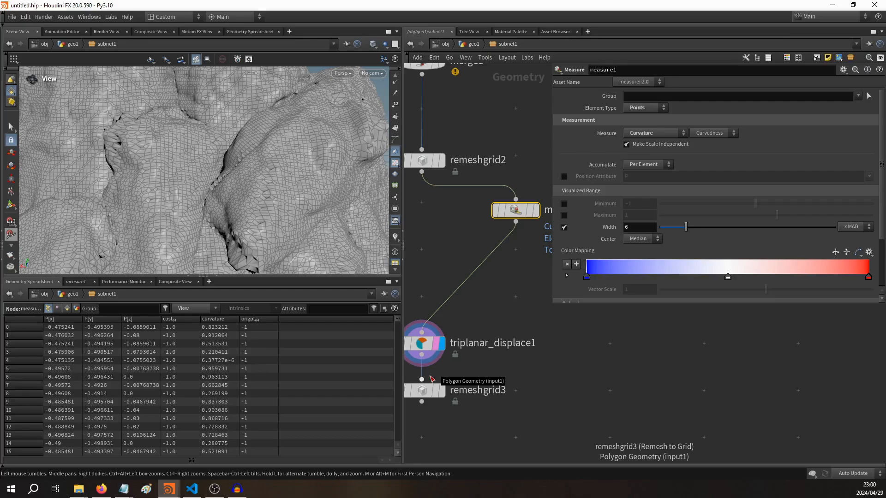
middle_drag(419, 368, 458, 314)
drag(546, 159, 453, 198)
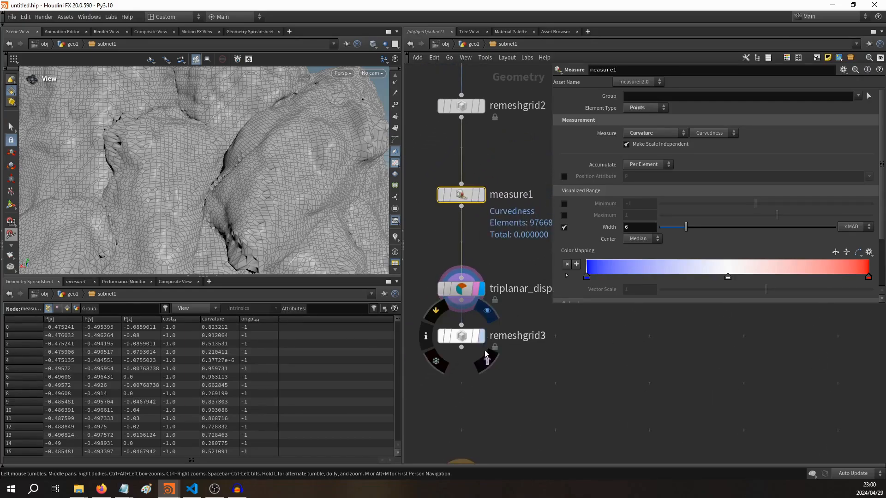
click(487, 358)
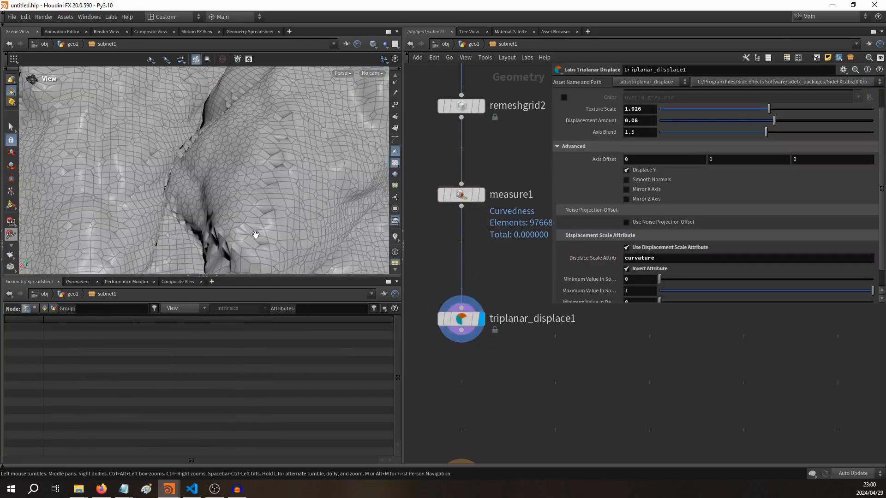
drag(255, 235, 259, 212)
Insert an Attribute Blur node on the connection between measure1 and triplanar_displace1.
key(Tab)
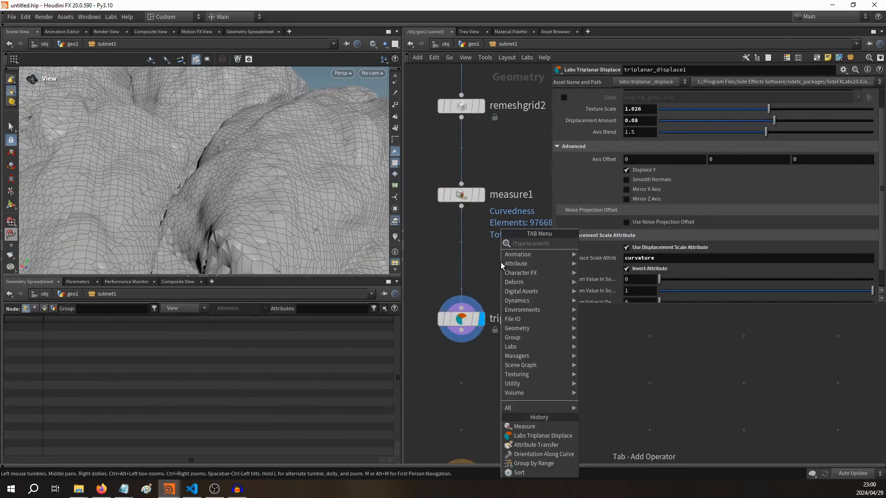
text(atri)
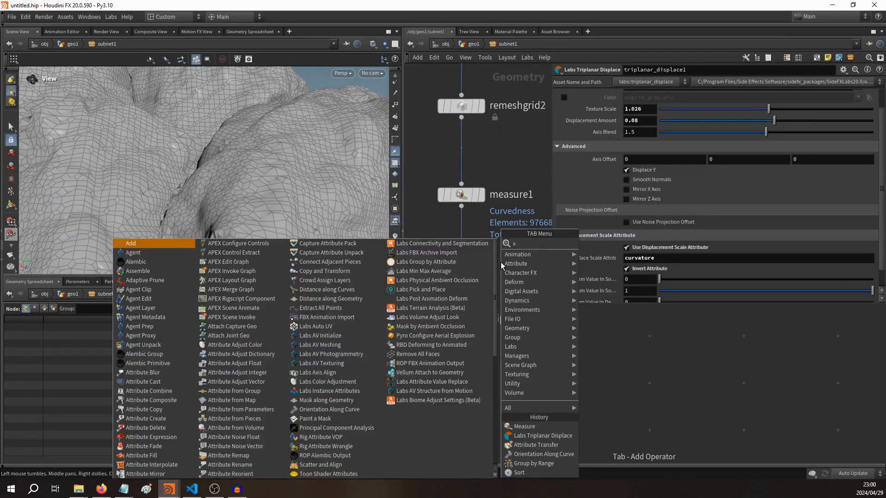
key(BackSpace)
key(BackSpace)
key(BackSpace)
key(BackSpace)
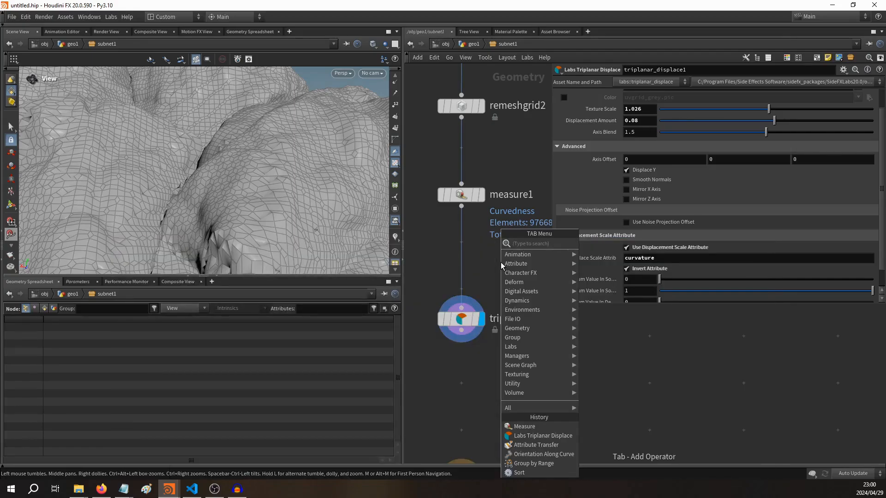
text(ablur)
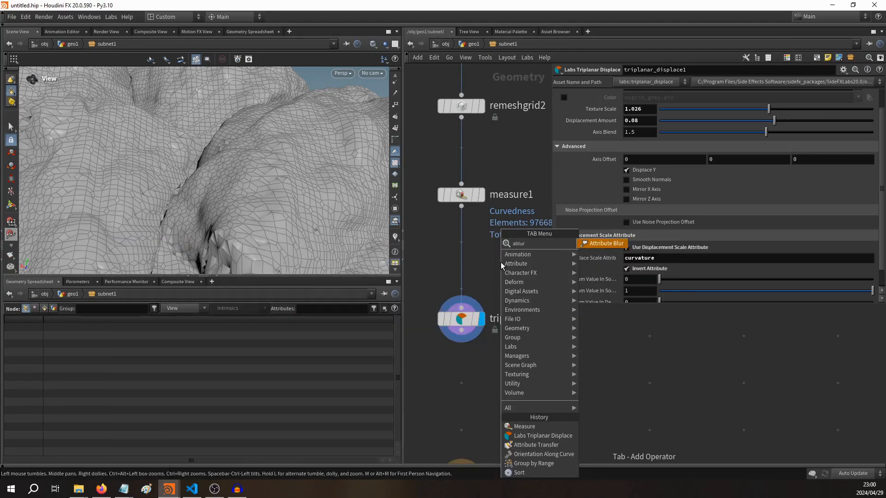
key(Return)
click(500, 262)
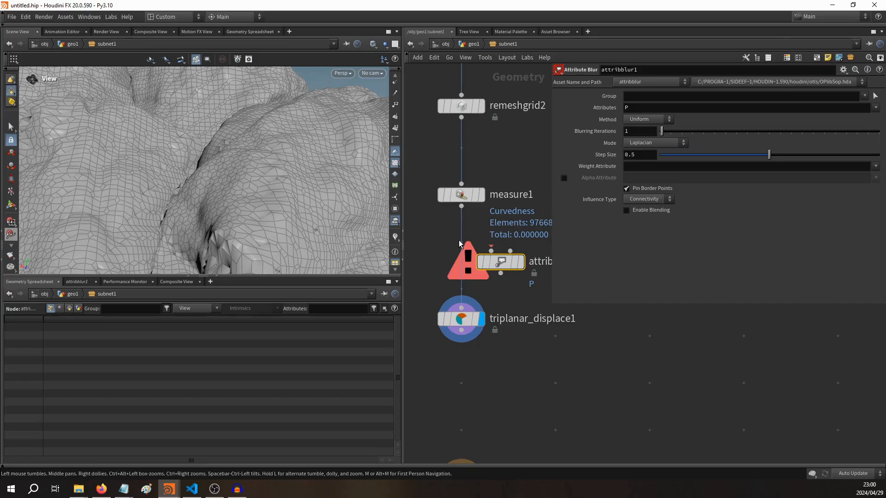
drag(508, 263, 464, 244)
mouse_move(464, 245)
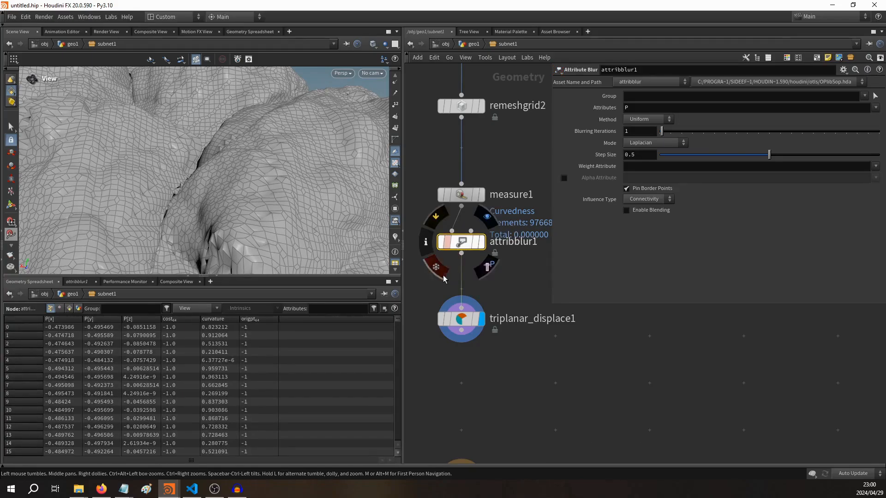
Set attribblur1 to blur the curvature attribute, check the whole rock, and move triplanar_displace1 further down the network.
drag(658, 109, 575, 114)
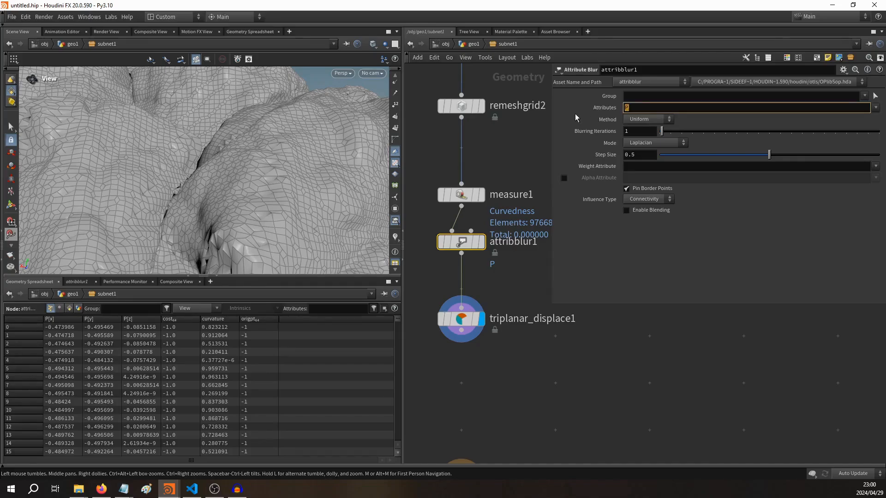
text(curvature)
key(BackSpace)
key(BackSpace)
text(ure)
key(Return)
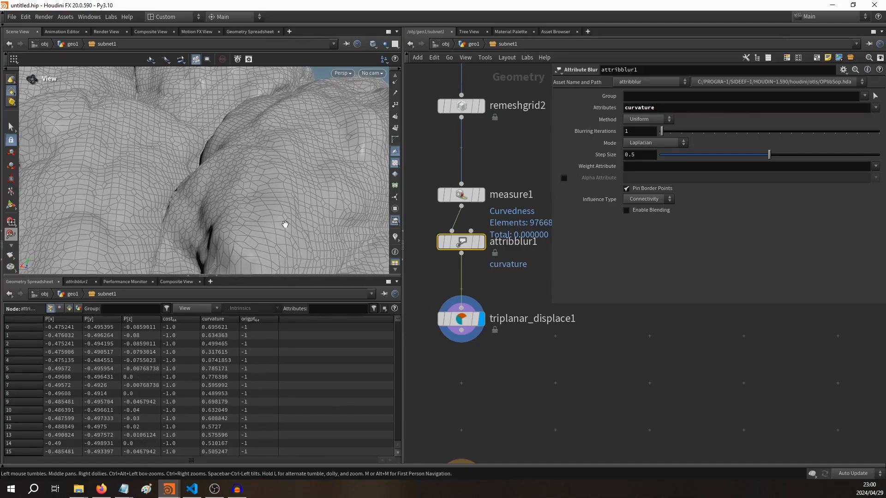
drag(251, 134, 216, 162)
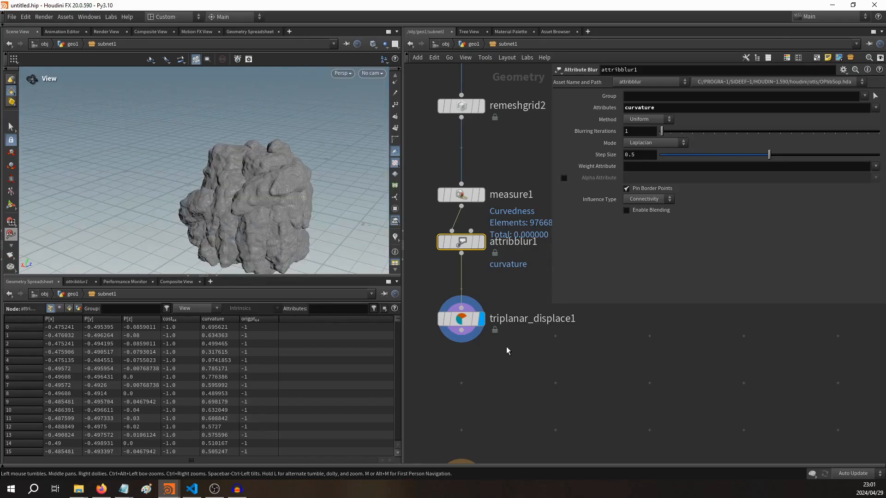
drag(467, 319, 483, 370)
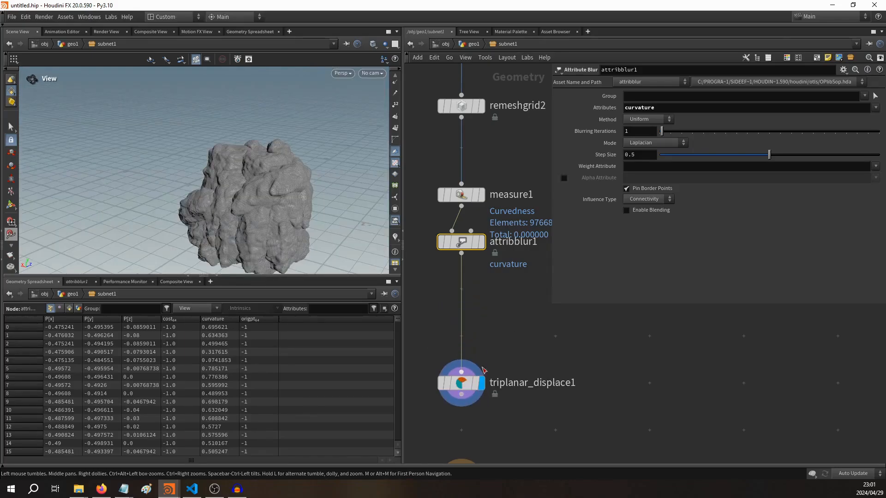
Display copytopoints1 and insert an Attribute Noise node on the connection between attribtransfer1 and copytopoints1.
key(p)
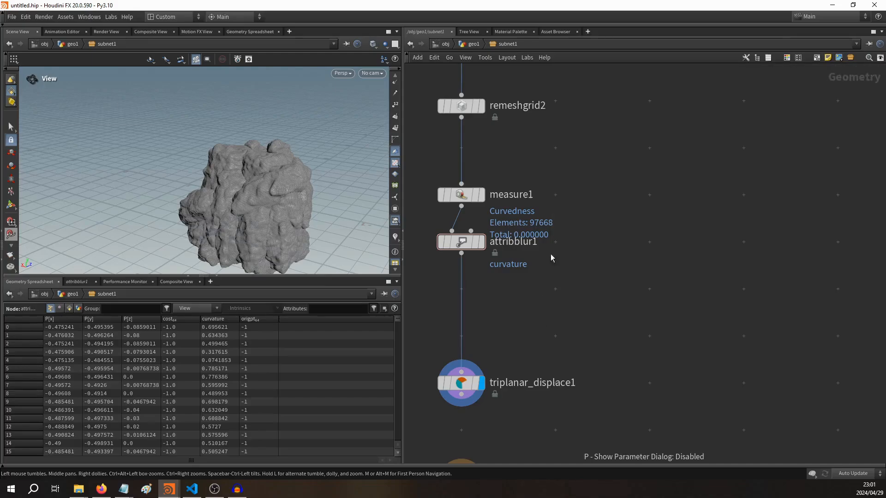
middle_drag(550, 253, 612, 434)
middle_drag(451, 146, 445, 279)
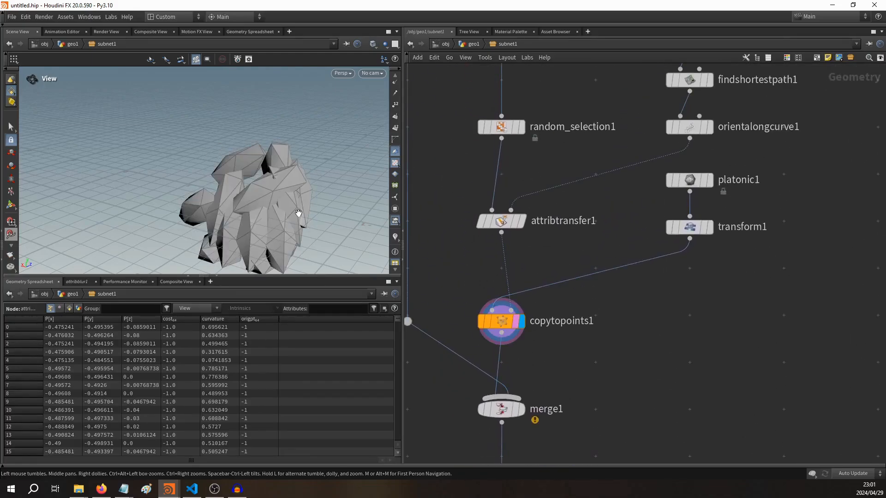
key(Tab)
text(a)
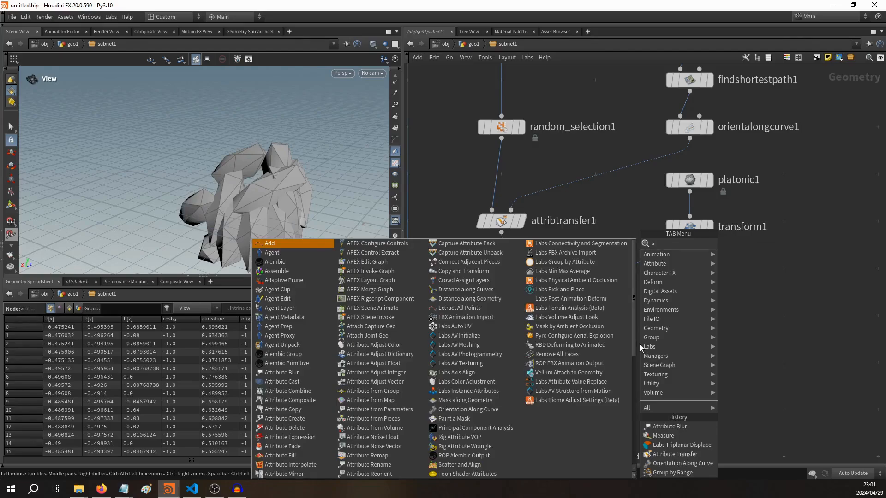
text(rnoise)
key(Return)
click(640, 346)
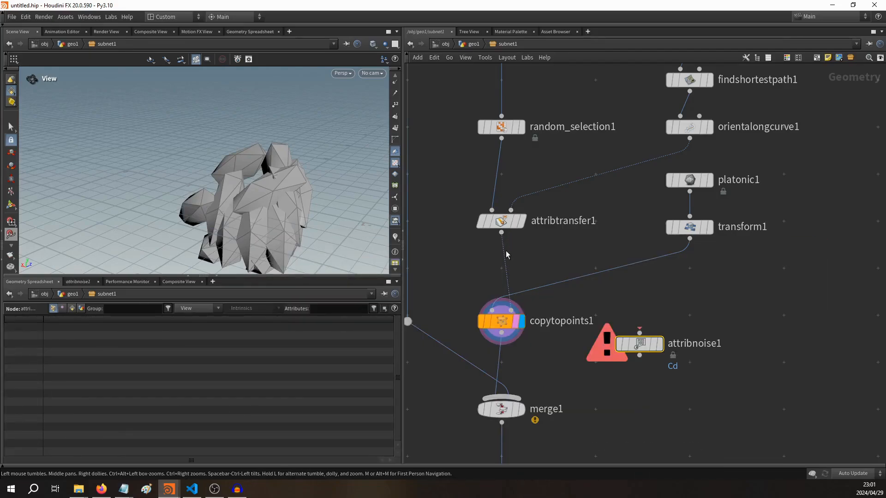
drag(506, 265, 642, 345)
Set attribnoise1 to apply noise to the pscale attribute as a Float.
key(p)
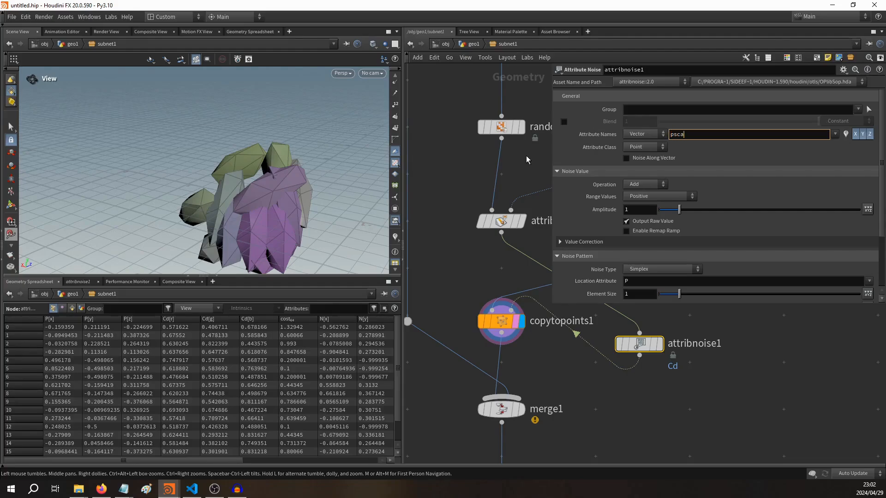
text(pscale)
key(Return)
click(656, 134)
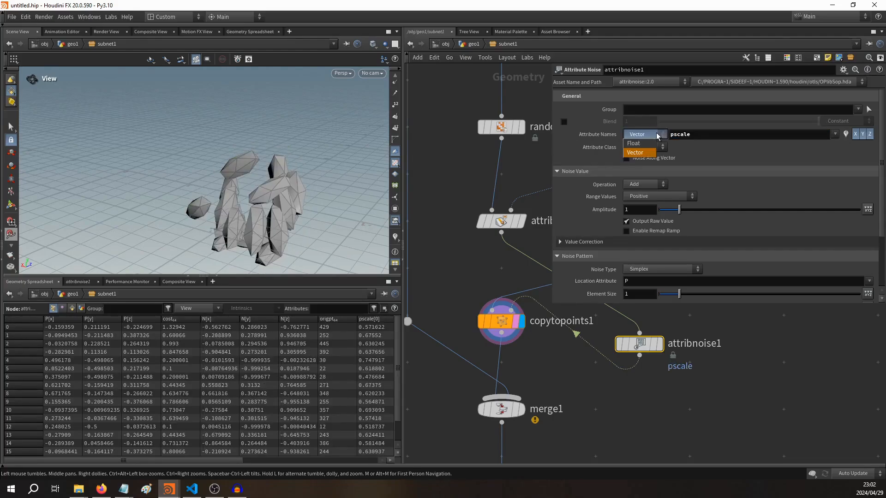
click(652, 143)
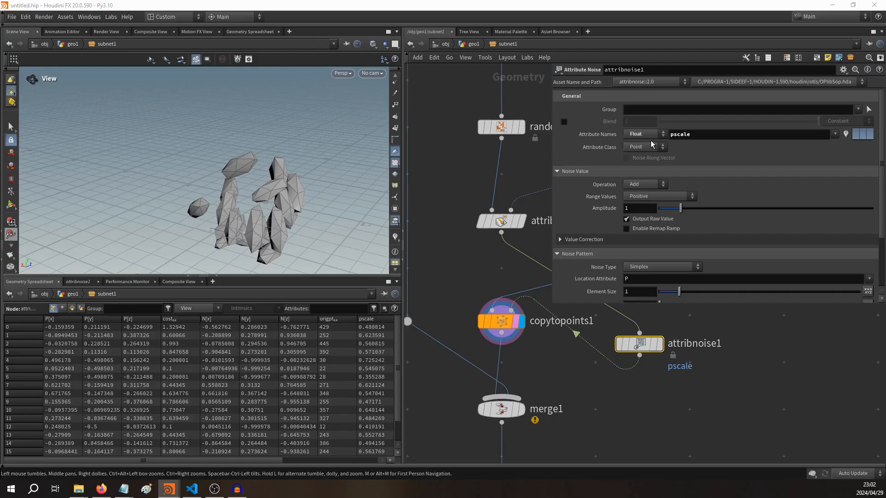
Enable attribnoise1's remap ramp and shift its end point back to about two thirds of the ramp's length.
click(627, 228)
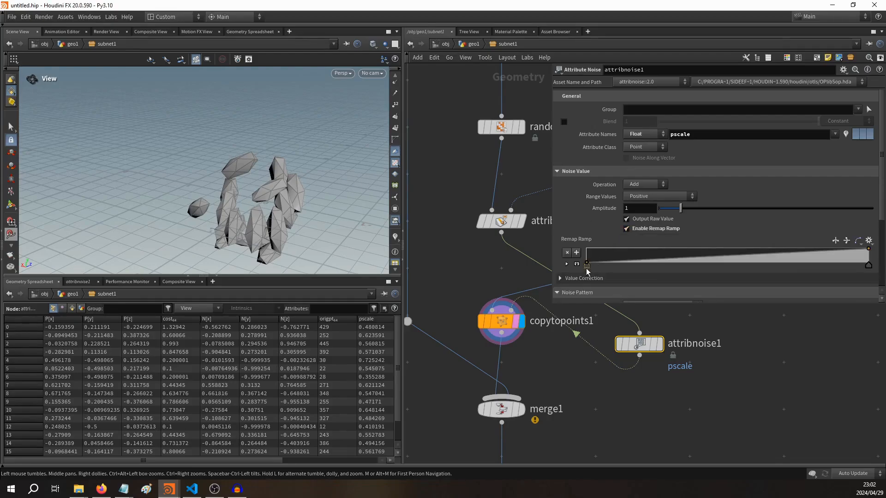
mouse_move(587, 268)
mouse_down()
mouse_move(690, 270)
mouse_move(582, 273)
mouse_up()
drag(869, 266, 775, 270)
Place attribnoise1 in line between attribtransfer1 and copytopoints1 in the network.
middle_drag(512, 282, 489, 264)
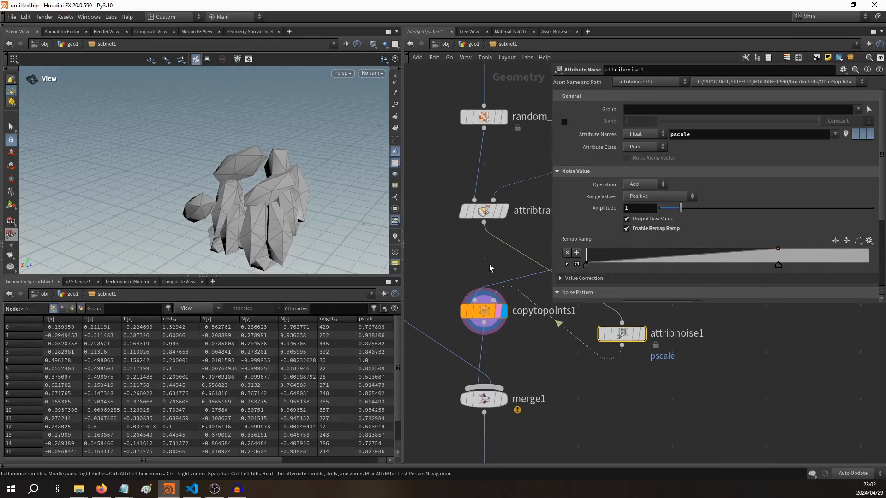
key(p)
drag(623, 342, 484, 262)
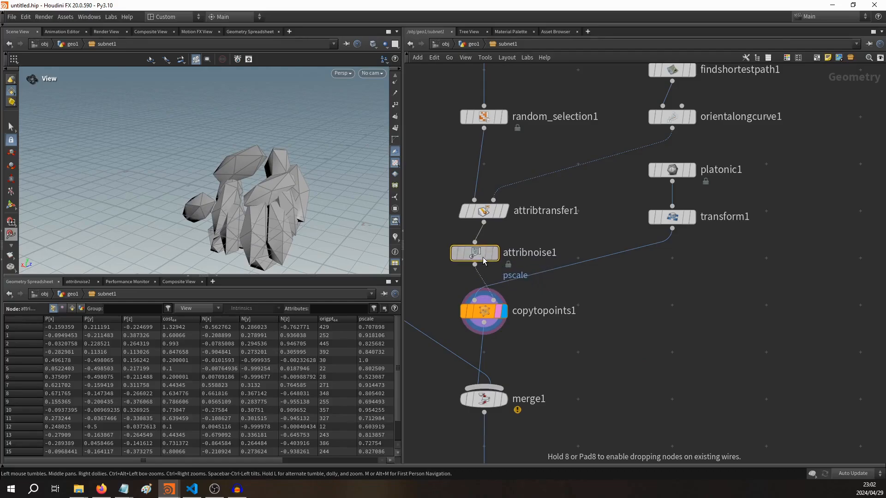
Tidy the node chain below merge1 by moving remeshgrid2, measure1 and attribblur1 closer together.
middle_drag(594, 326, 621, 149)
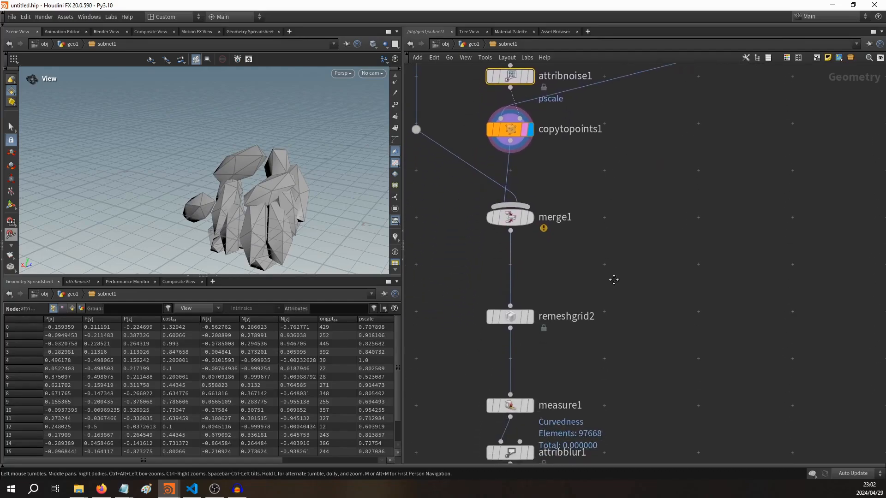
middle_drag(613, 278, 625, 202)
drag(533, 243, 529, 189)
middle_drag(597, 261, 611, 175)
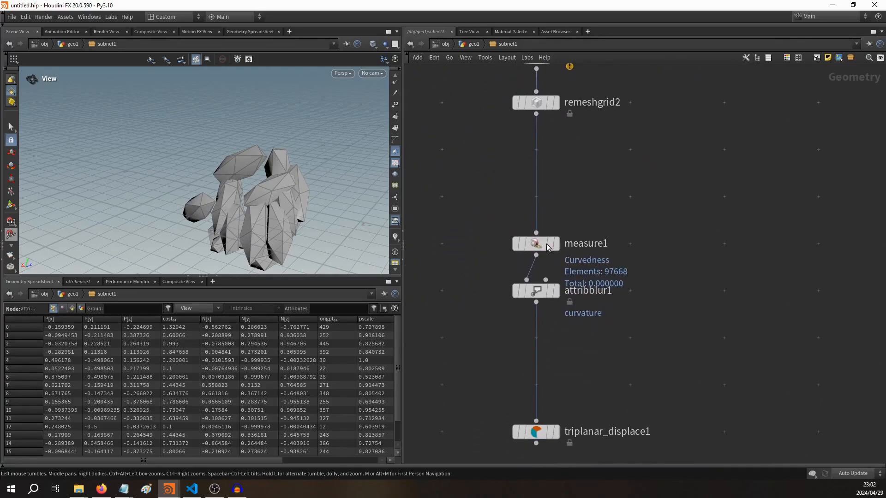
drag(535, 248, 535, 154)
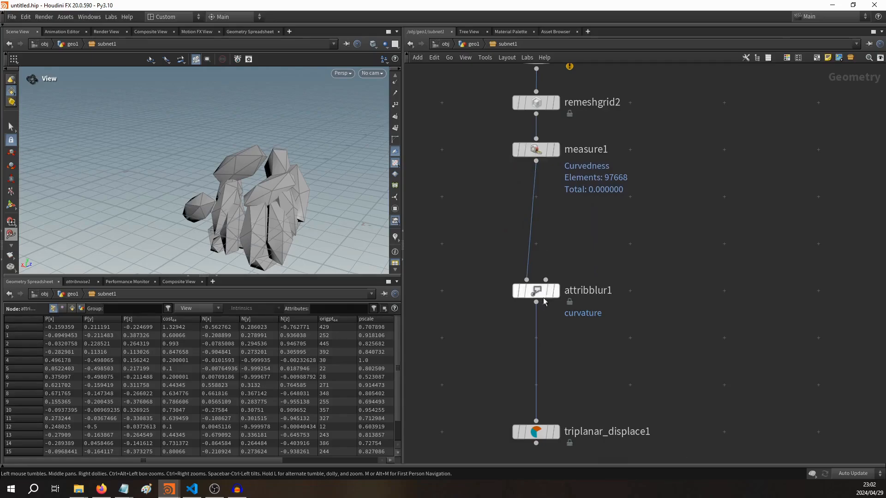
drag(533, 290, 533, 198)
middle_drag(590, 299, 593, 229)
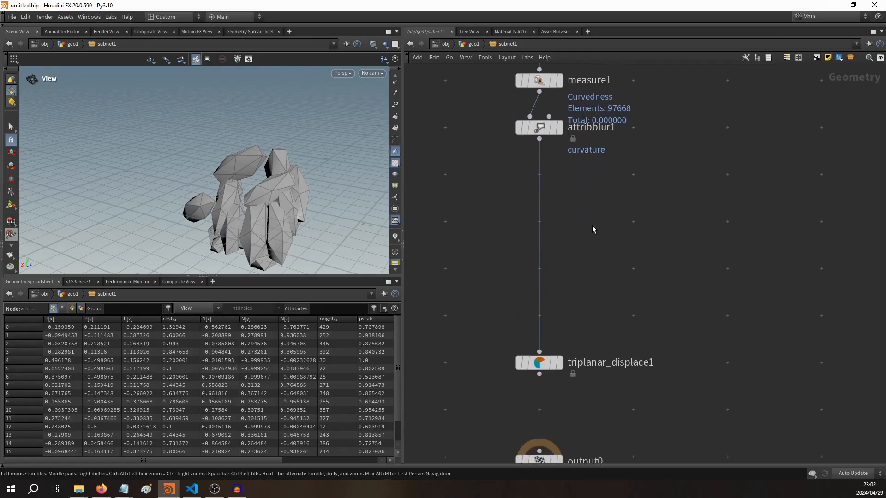
Review the displacement scale attribute settings of triplanar_displace1.
click(540, 362)
key(p)
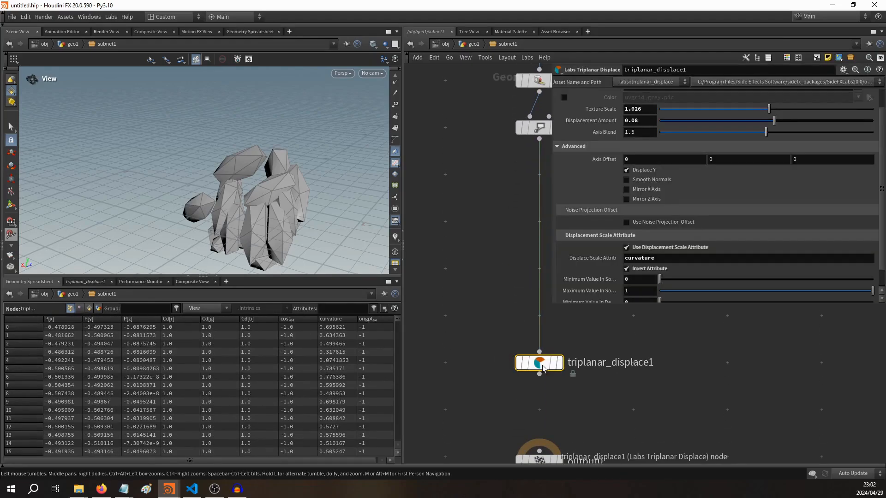
scroll(590, 265, down, 2)
scroll(591, 266, down, 1)
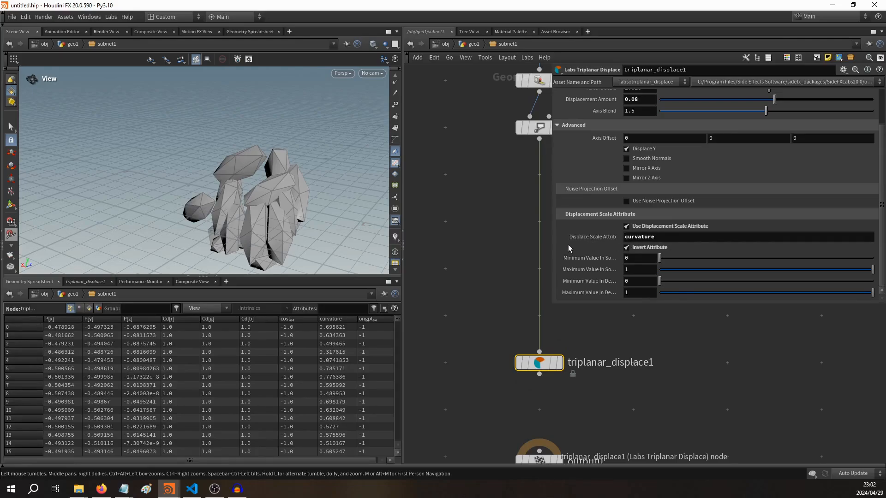
key(p)
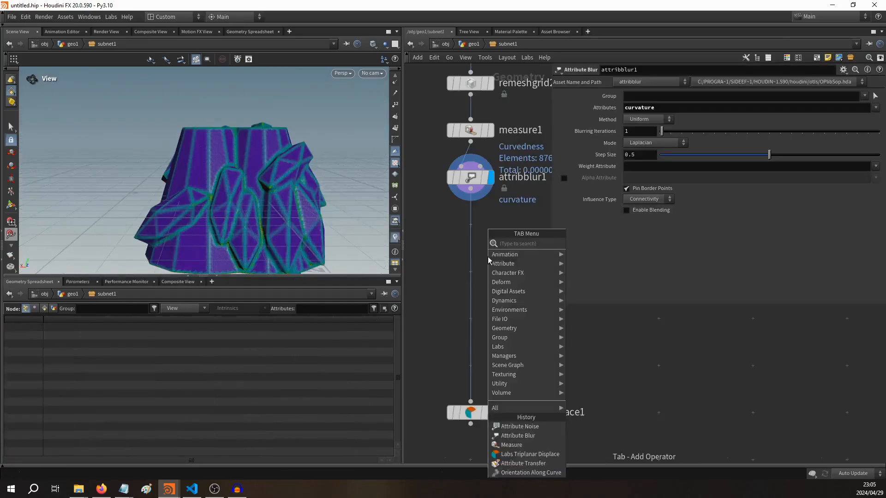
Insert another Attribute Noise node on the connection between attribblur1 and triplanar_displace1.
text(anoise)
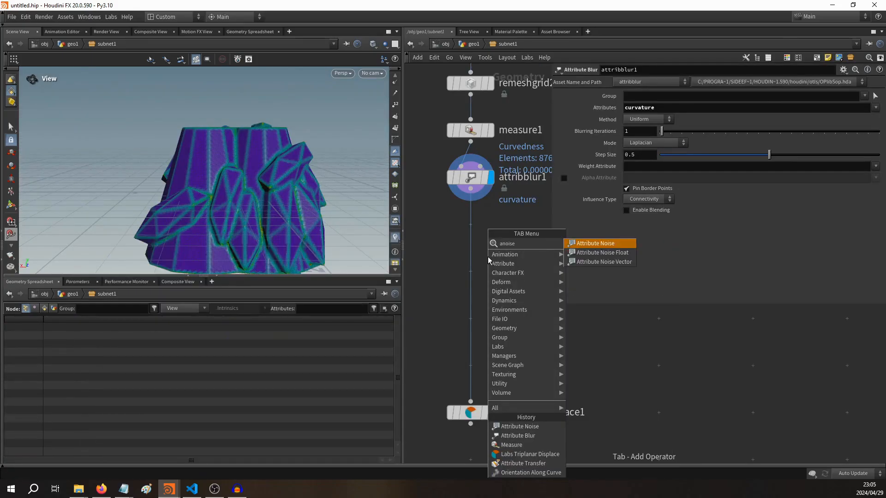
key(Return)
click(489, 259)
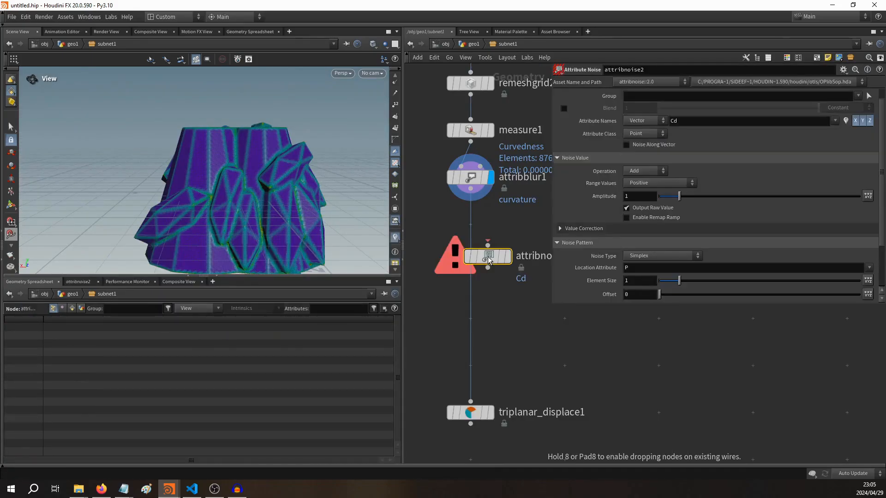
drag(488, 257, 509, 260)
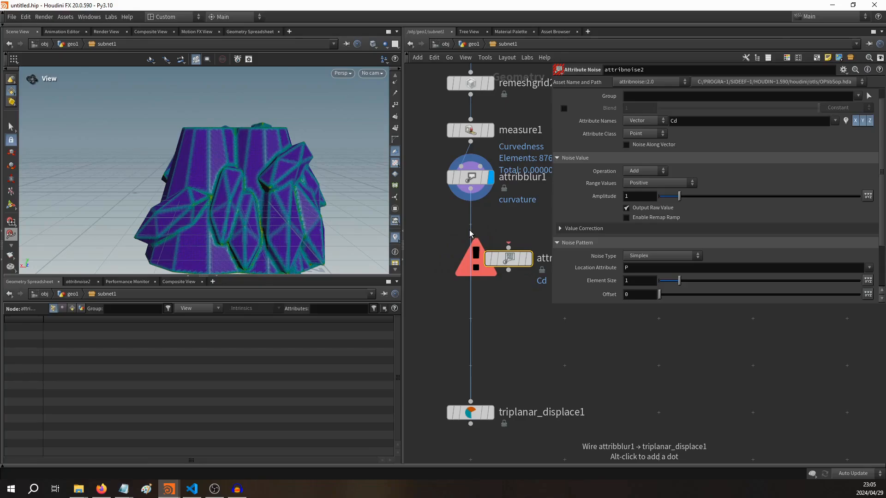
drag(471, 234, 473, 272)
mouse_move(511, 259)
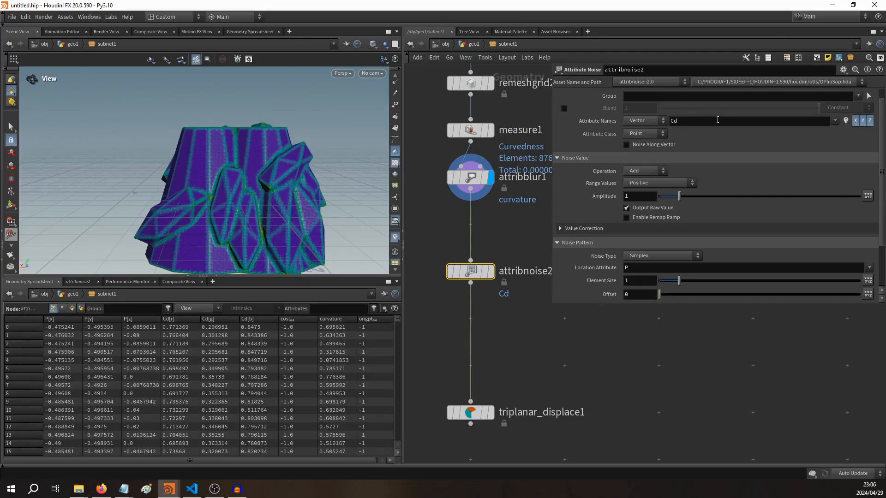
Set attribnoise2 to affect the Float attribute curvature, display the node, and set its noise element size to 0.28.
click(718, 119)
text(cur)
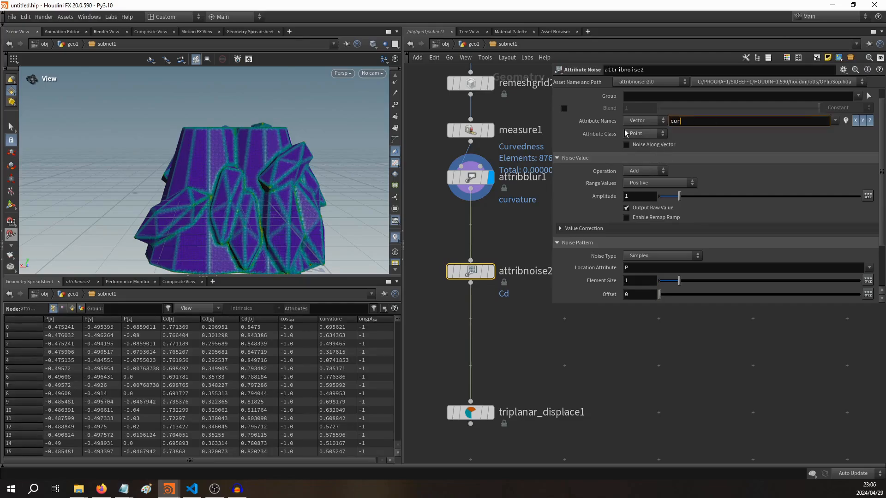
text(vature)
key(Return)
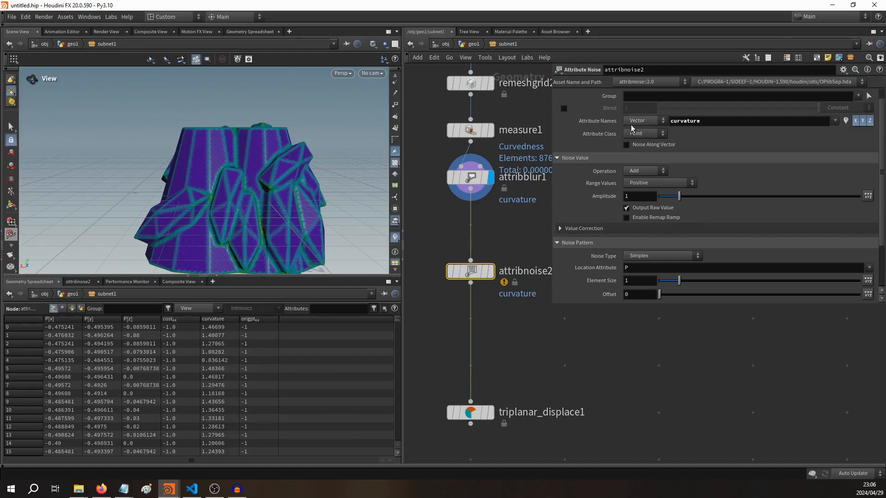
click(636, 122)
click(639, 130)
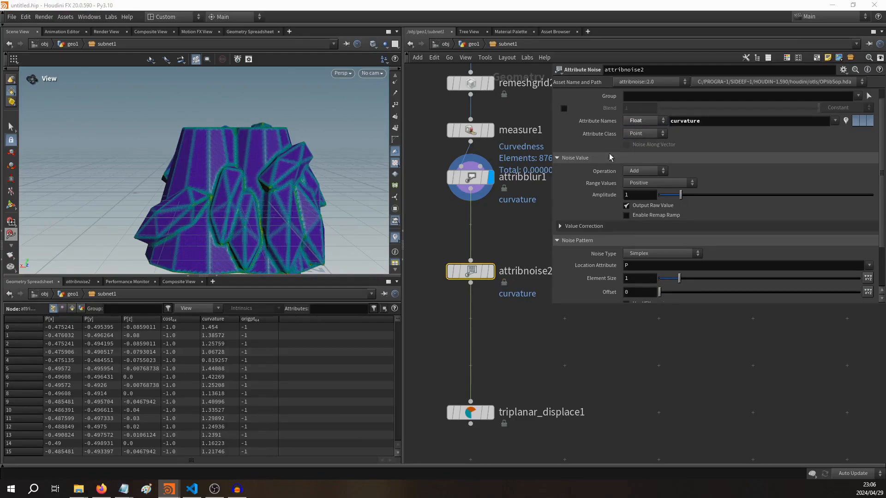
click(491, 272)
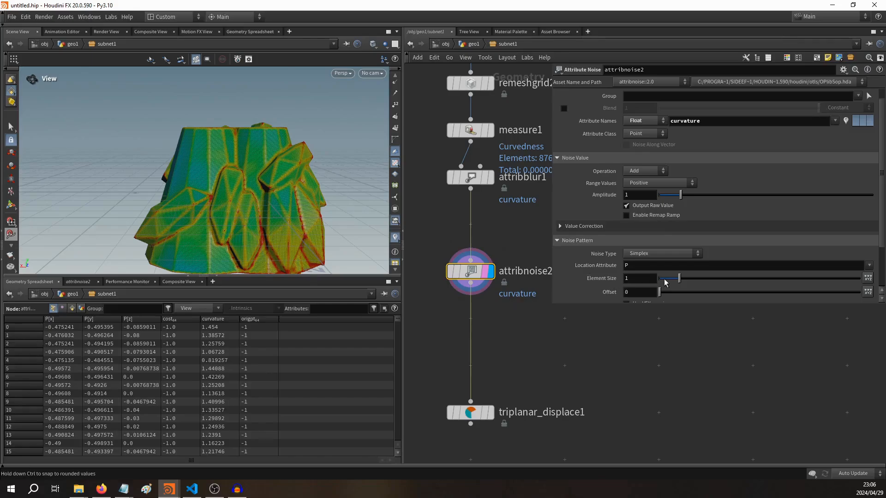
drag(681, 281, 666, 285)
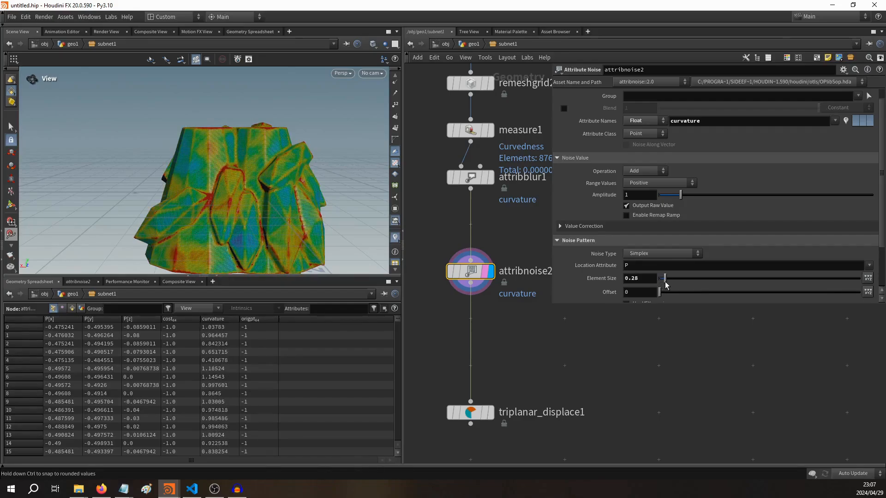
Display triplanar_displace1, turn off the curvature color visualization and view the displaced rock from another angle.
scroll(490, 370, down, 2)
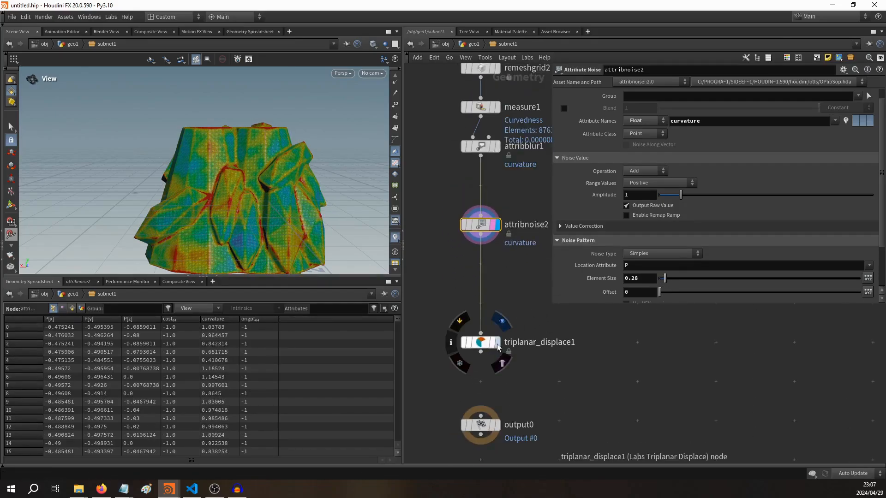
click(497, 342)
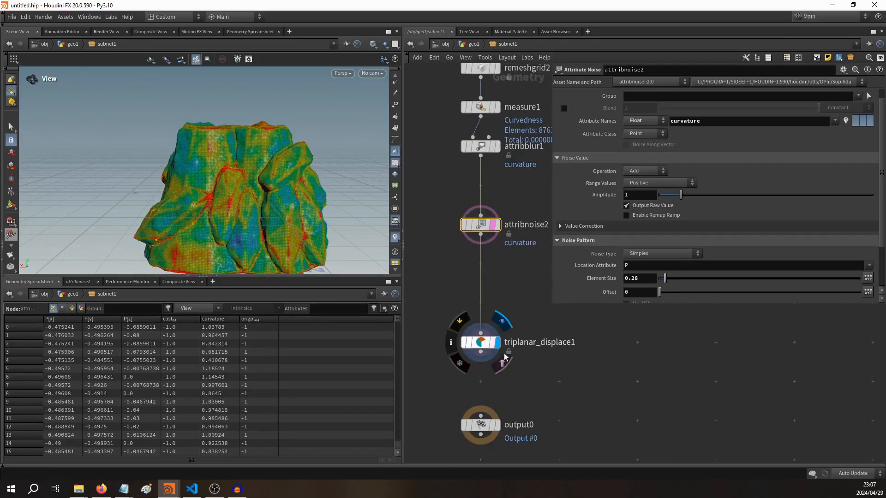
click(395, 237)
drag(338, 237, 307, 237)
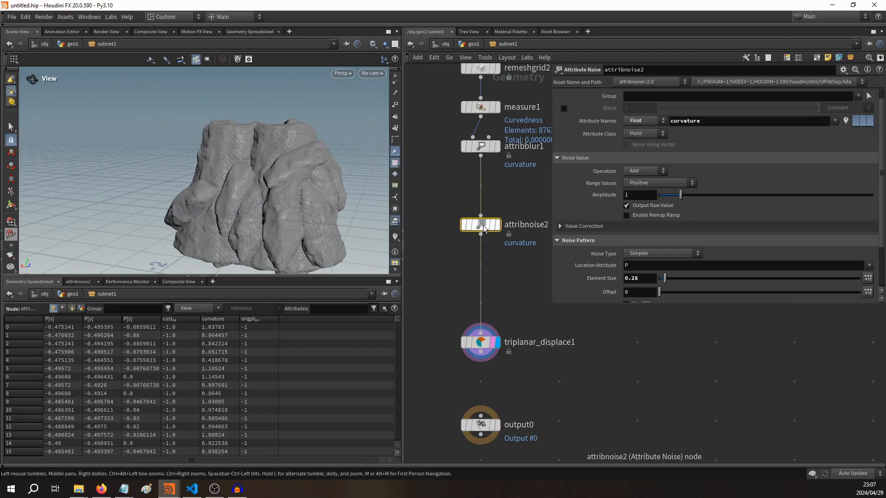
Compare the rock with attribnoise2 bypassed and active, and set the node's noise amplitude to 0.78.
key(q)
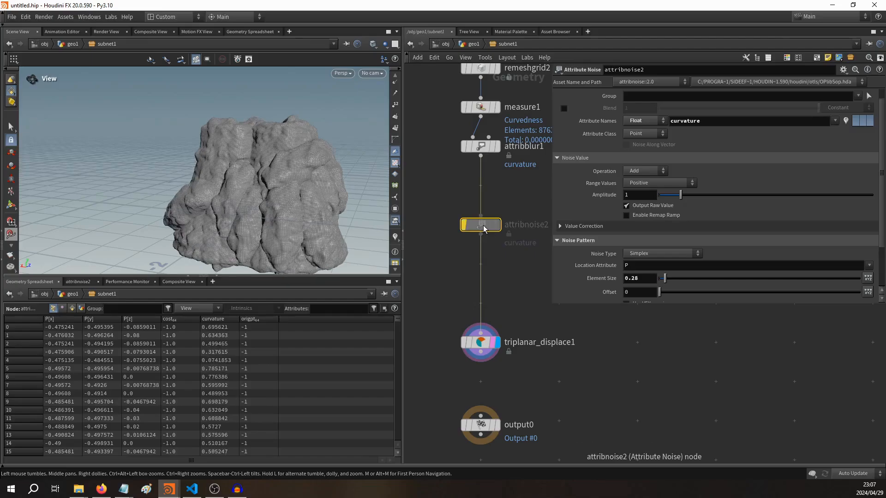
key(q)
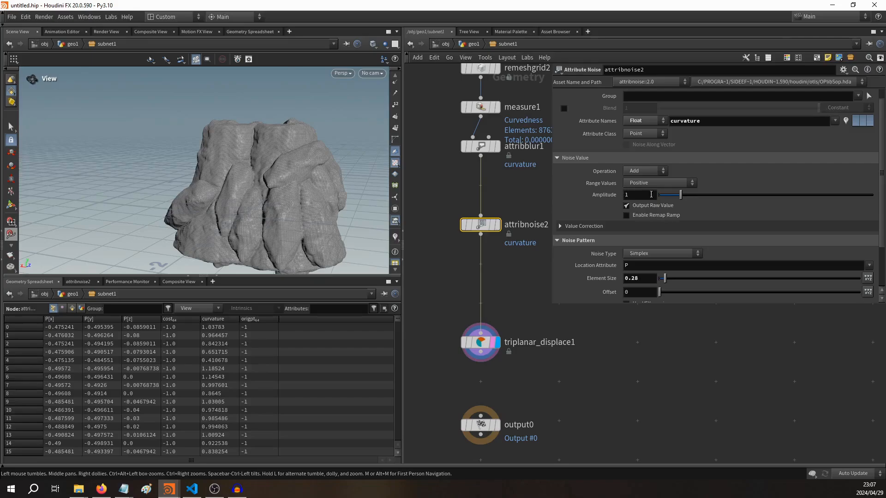
drag(679, 197, 675, 198)
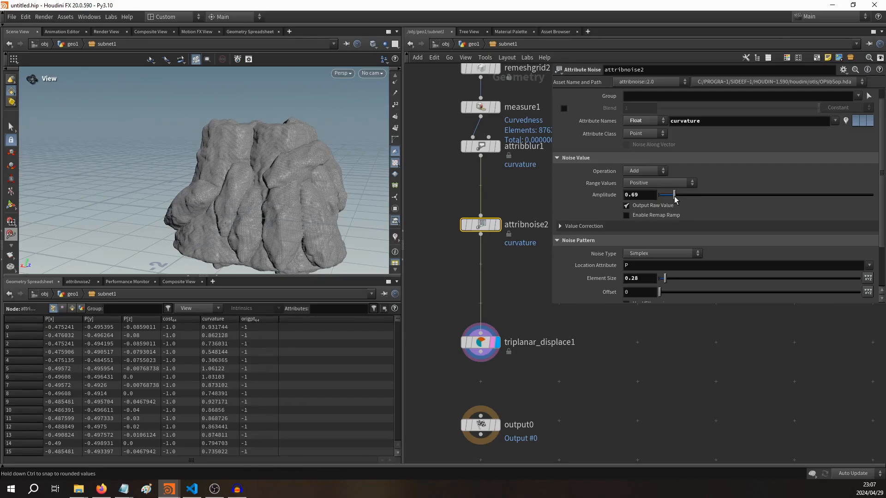
drag(675, 199, 660, 200)
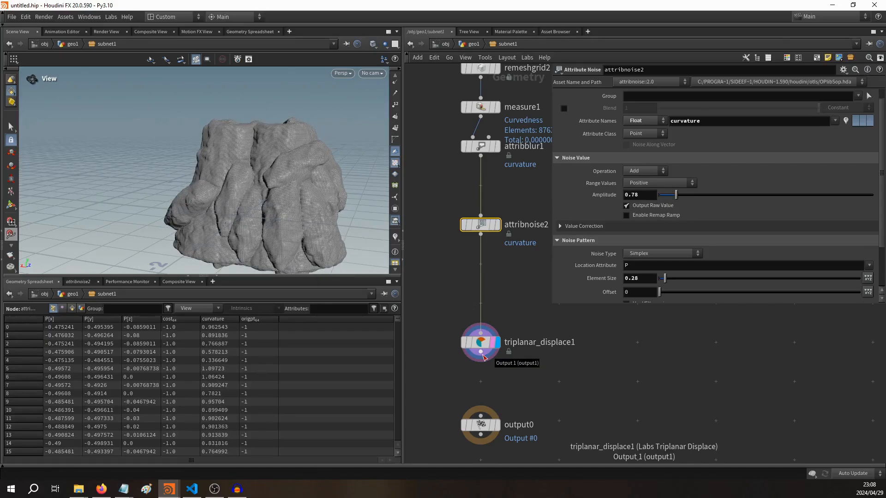
Connect triplanar_displace1 to output0, return to the geo1 network and display subnet1.
drag(481, 352, 481, 416)
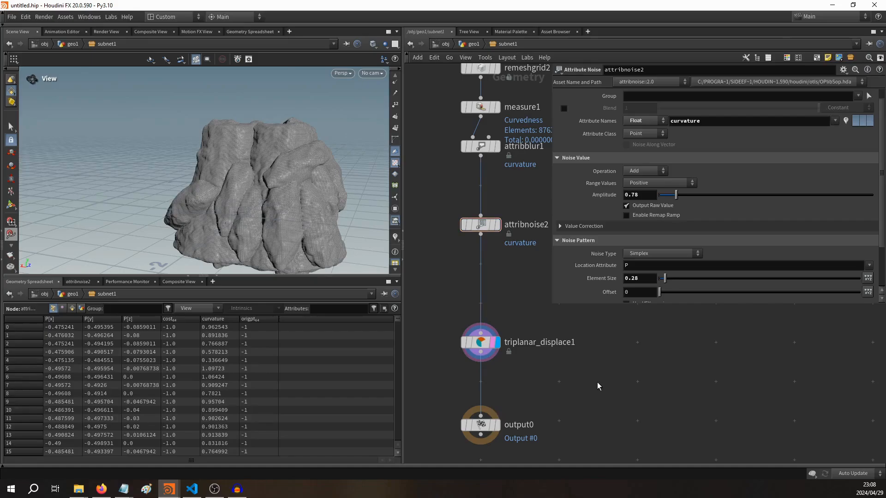
key(p)
key(u)
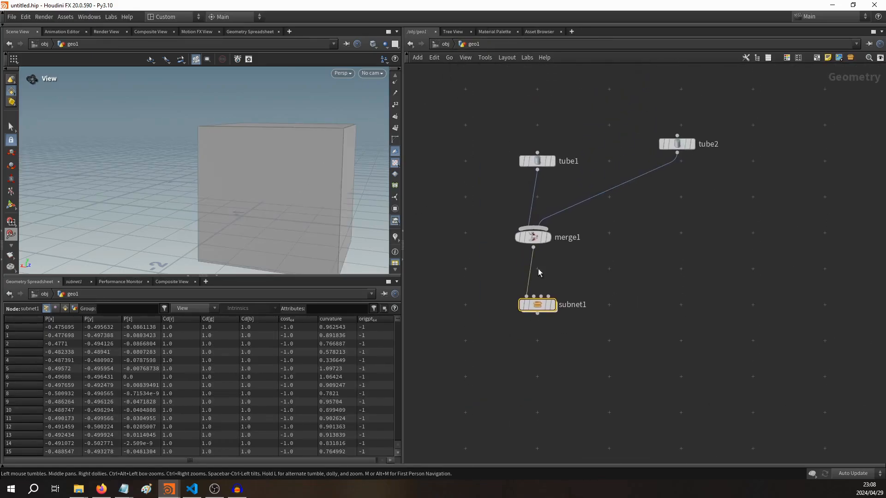
click(552, 238)
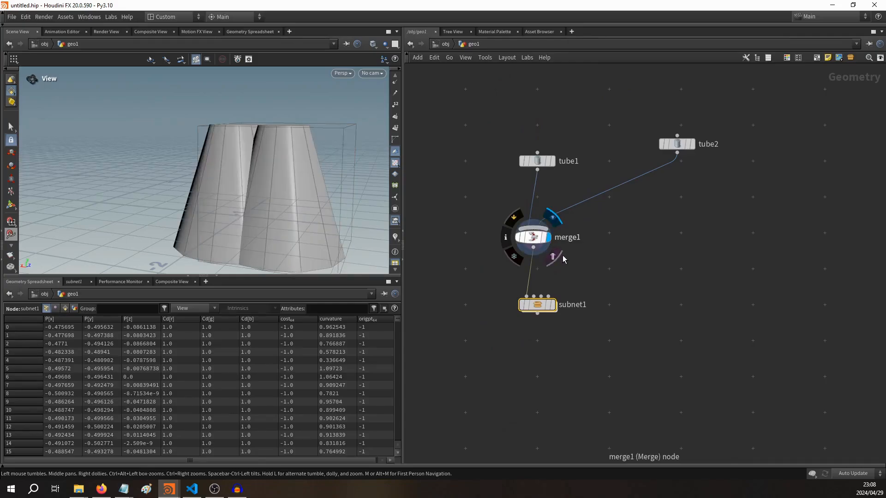
click(554, 306)
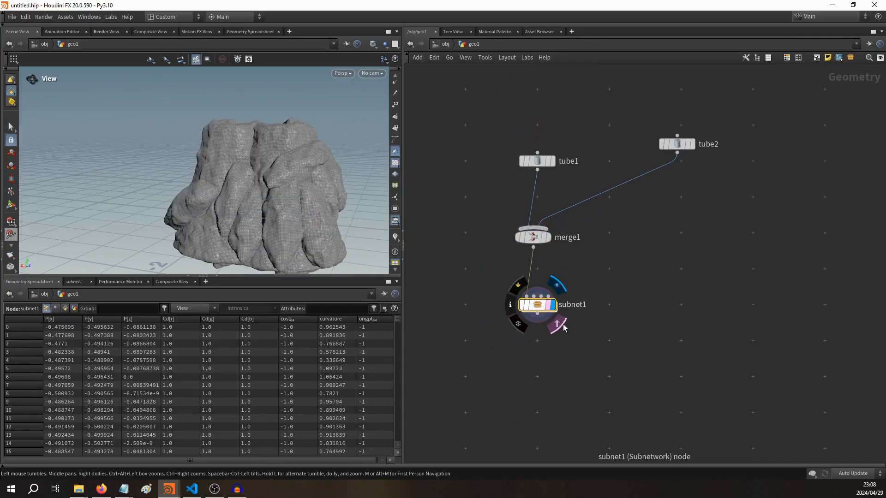